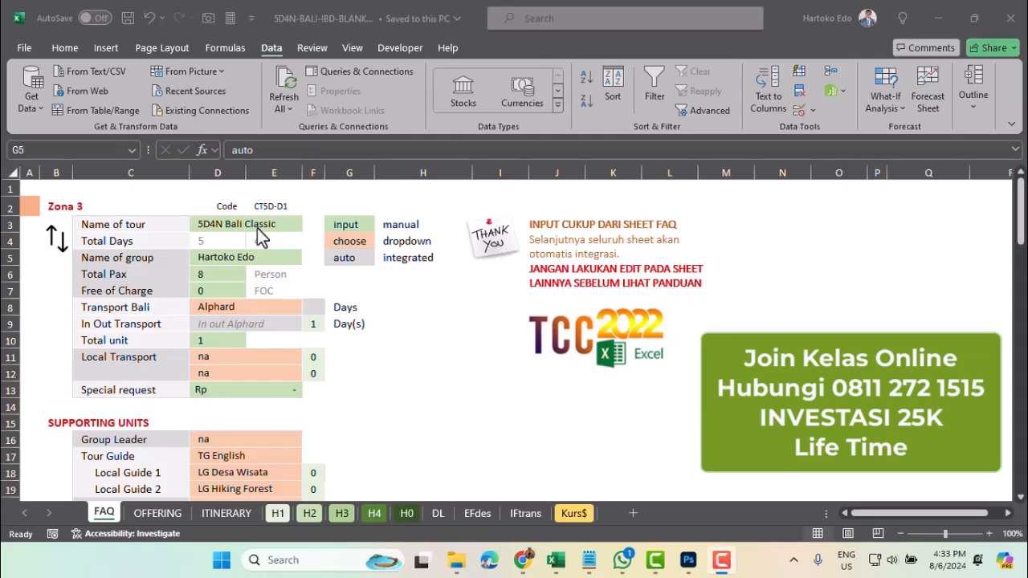
Examine the colour legend in G3:G5 for manual input, dropdown choice and automatic cells
left_click(350, 225)
left_click(350, 225)
left_click(354, 241)
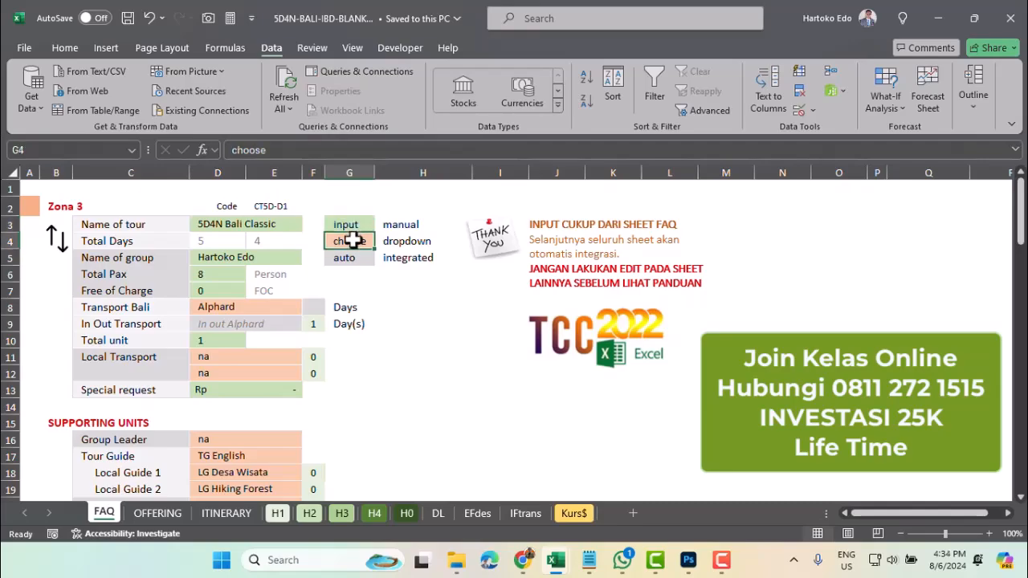
left_click(354, 257)
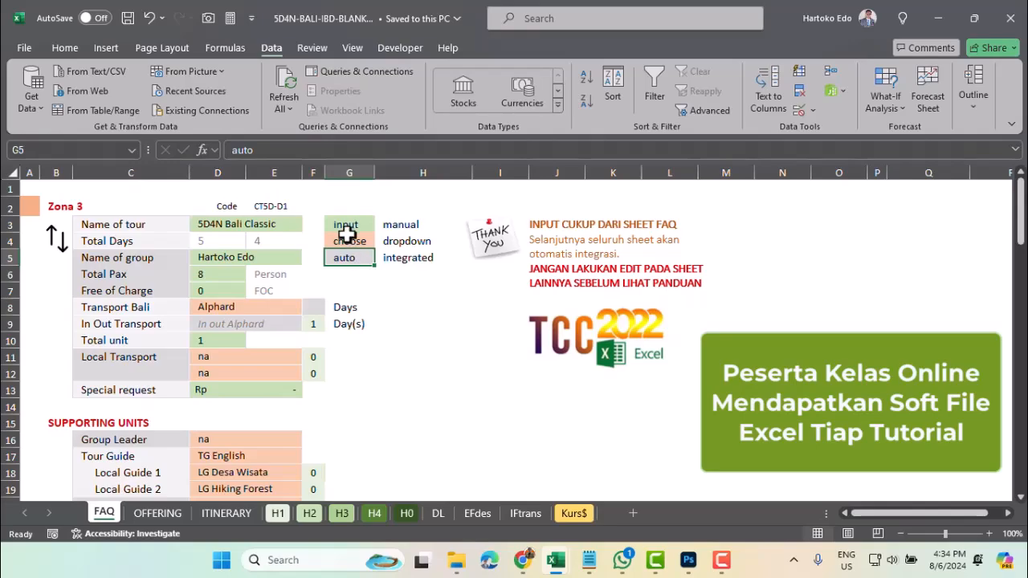
left_click(346, 225)
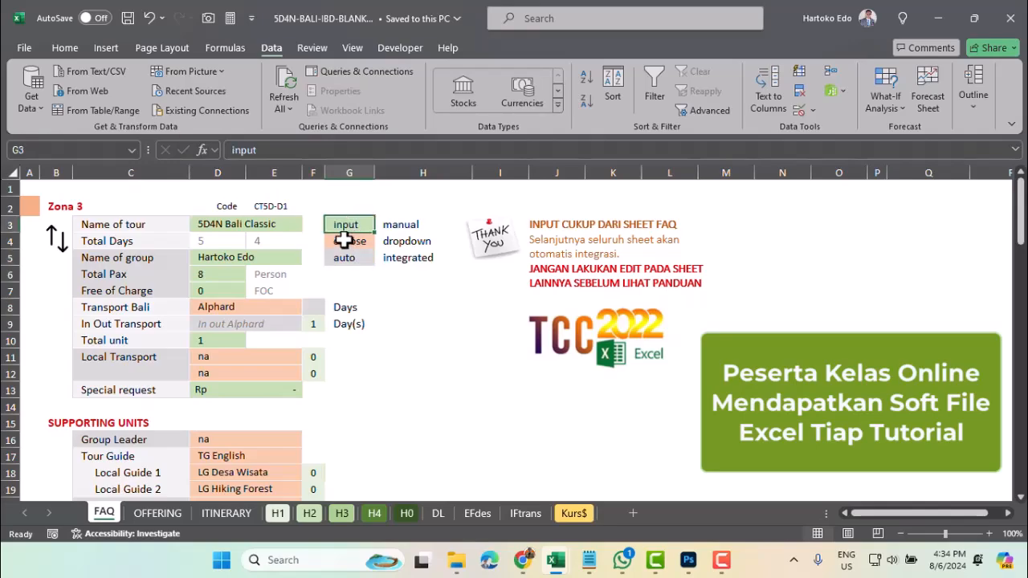
Review the green manual-input cells in the Zona 3 tour details, from the tour name down to Special request
left_click(229, 224)
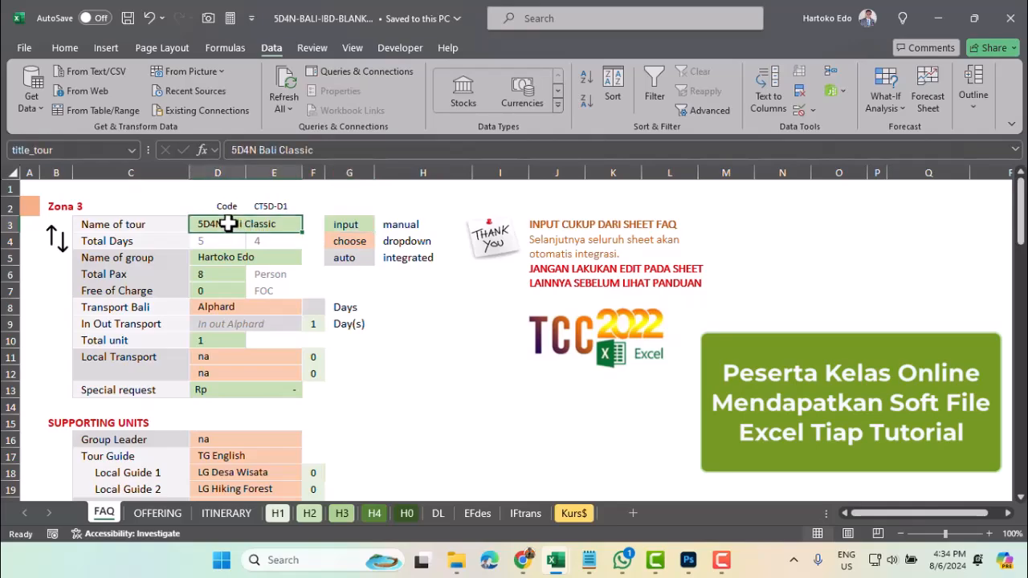
left_click(219, 257)
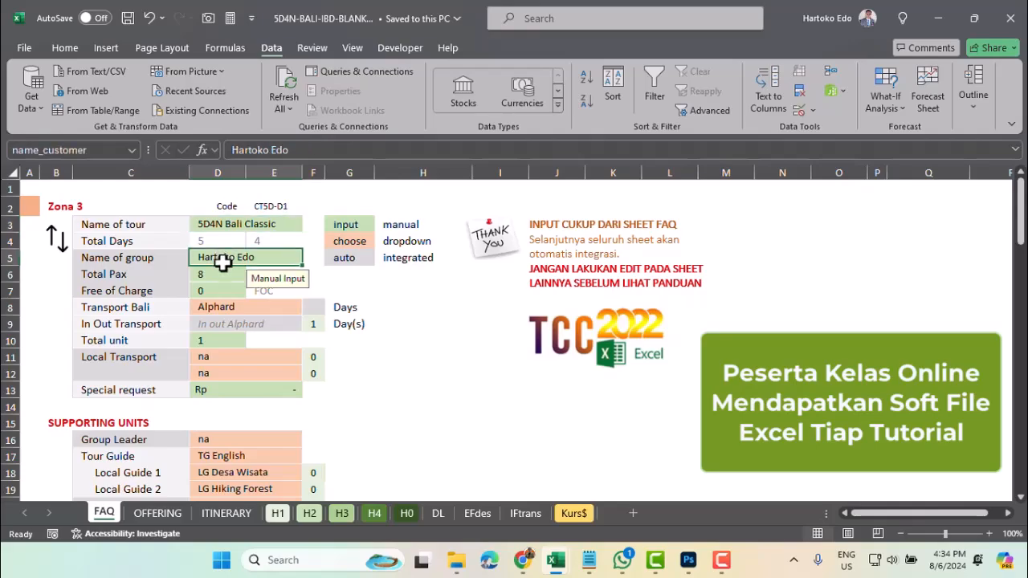
left_click(216, 277)
left_click(209, 292)
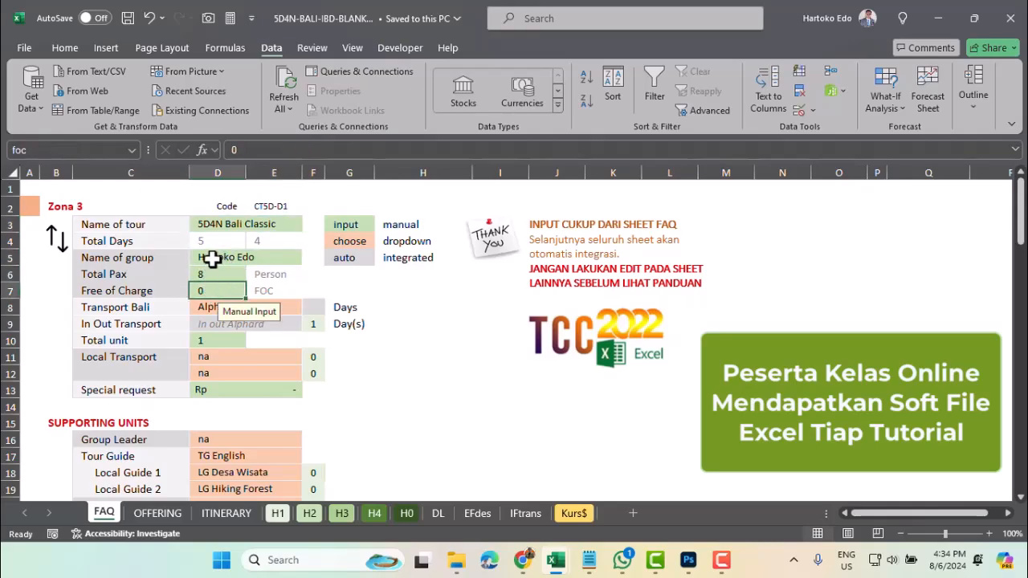
left_click(211, 257)
left_click(204, 276)
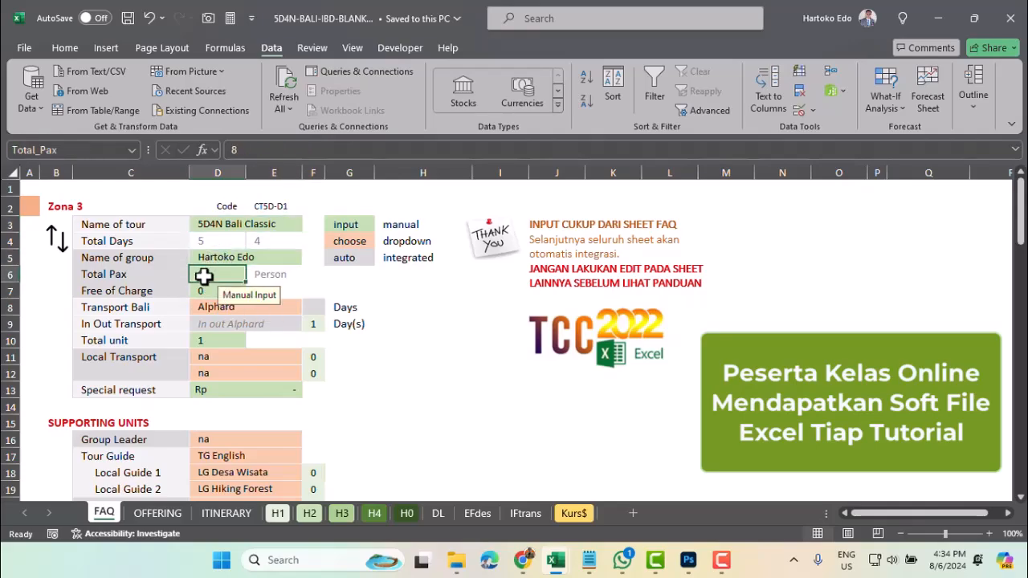
left_click(205, 292)
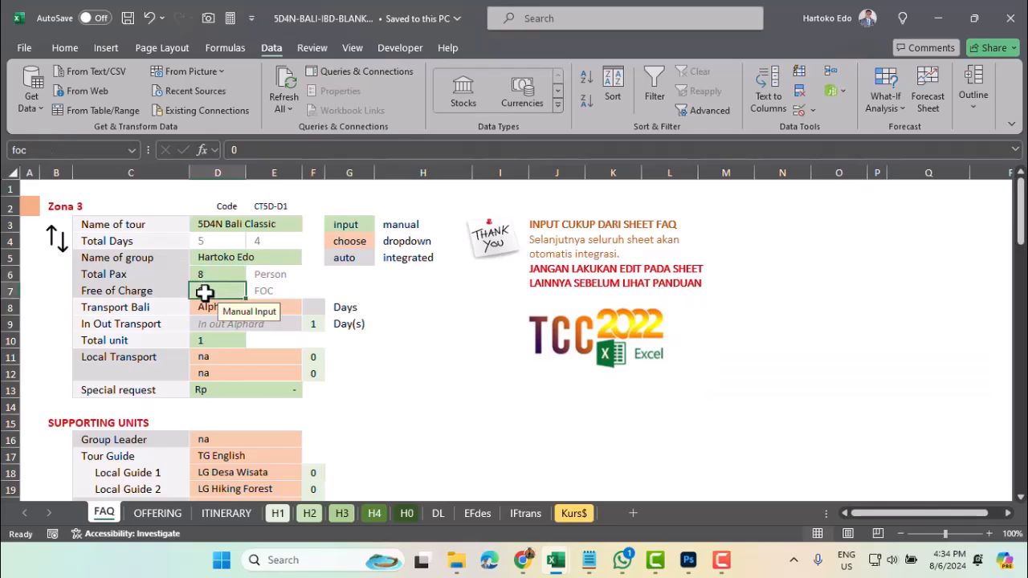
left_click(213, 341)
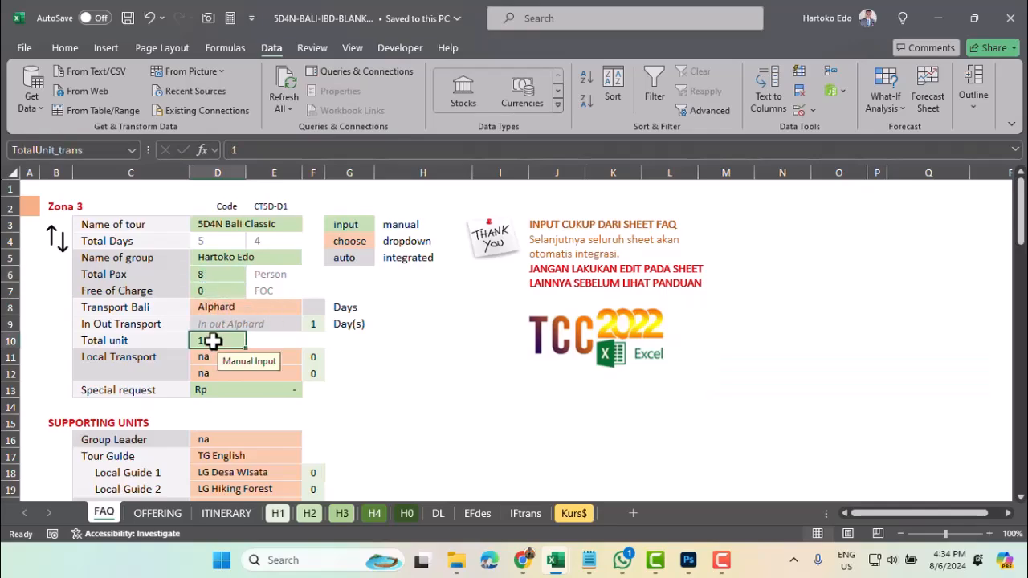
left_click(311, 357)
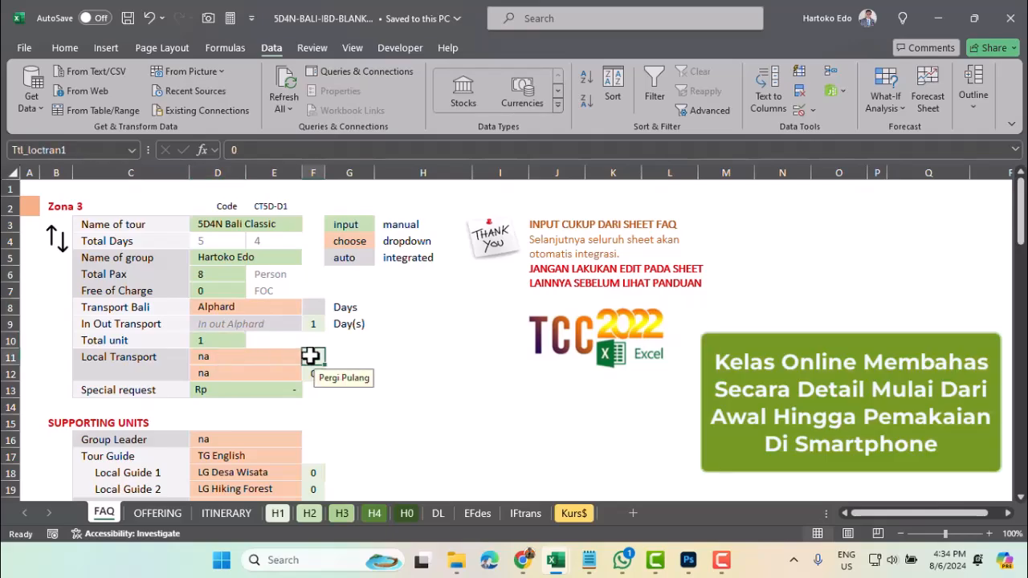
left_click(311, 374)
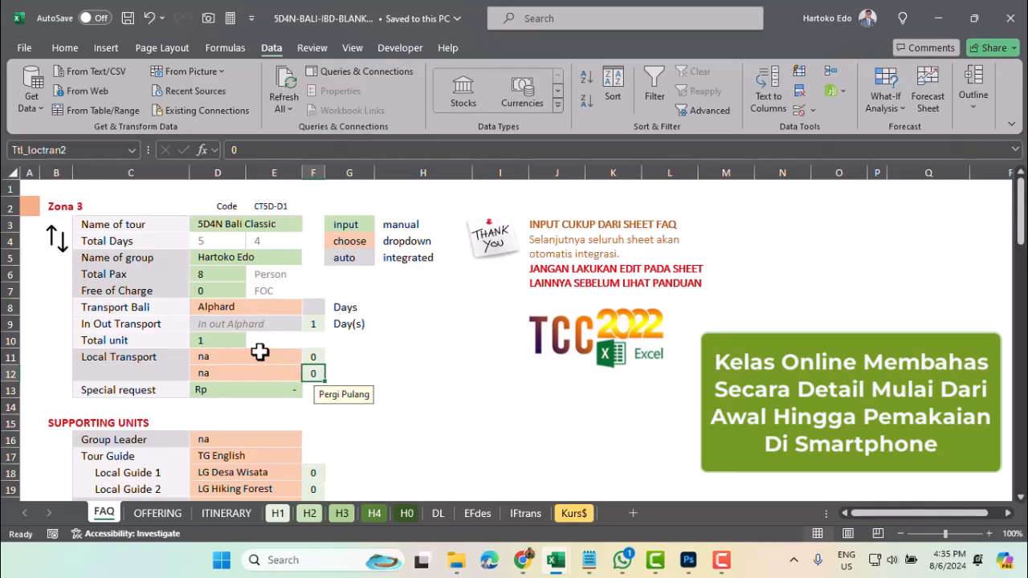
left_click(231, 391)
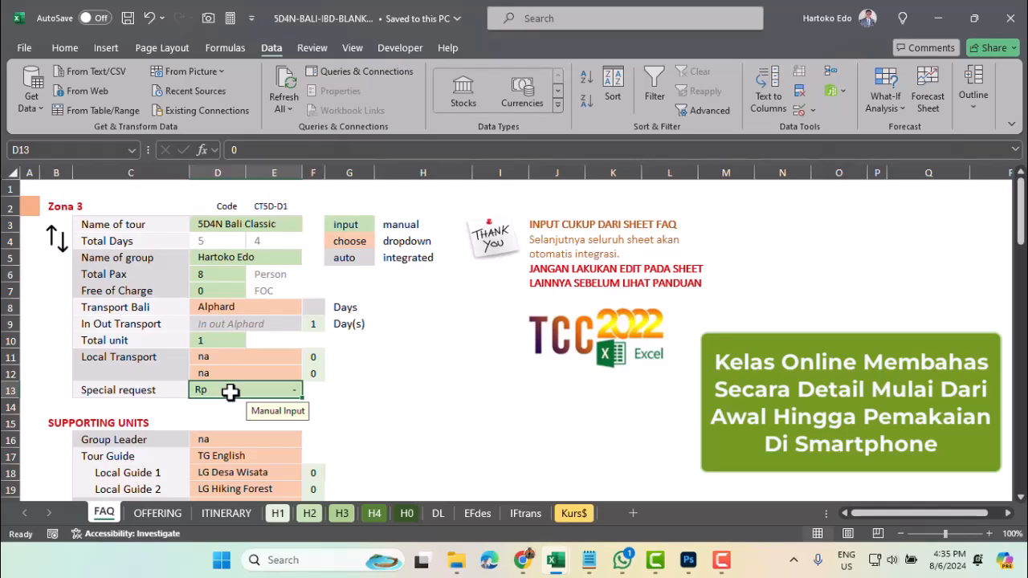
Review the manual-input cells under SUPPORTING UNITS, from the local guide and documentation quantities to Soft Loan and Sales Reward
scroll(230, 391, "down", 3)
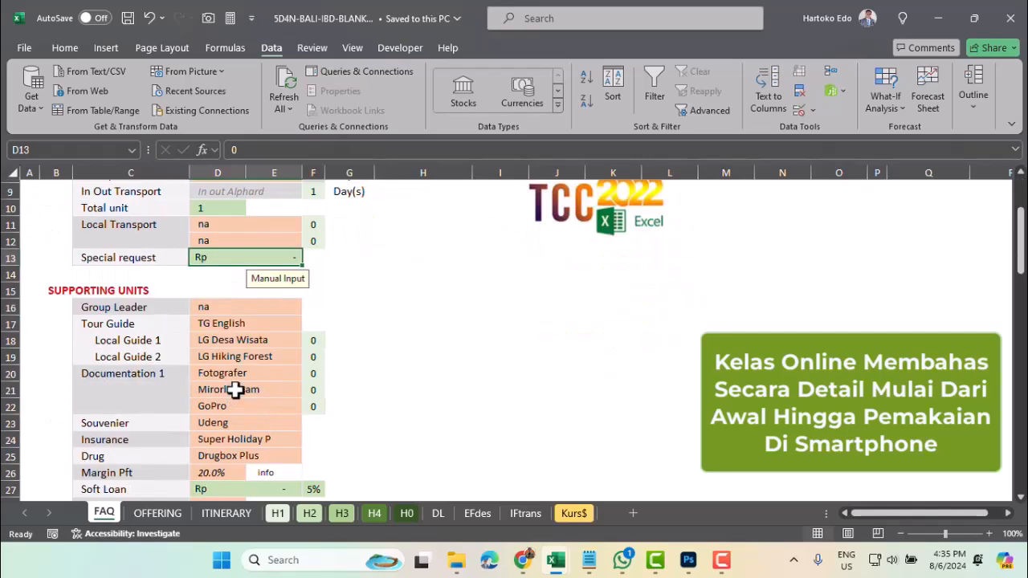
left_click(318, 342)
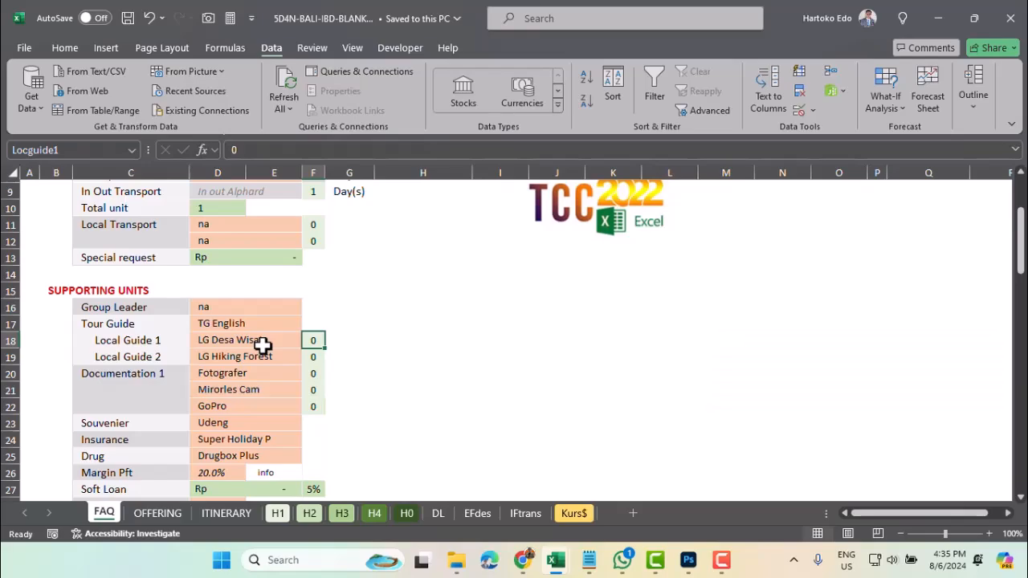
left_click(312, 359)
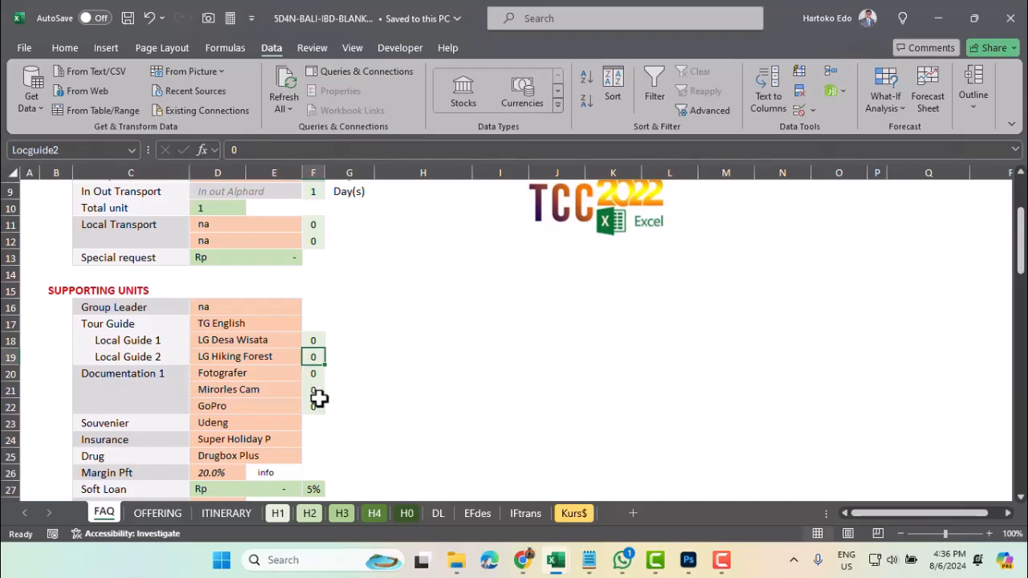
left_click(314, 373)
left_click(313, 390)
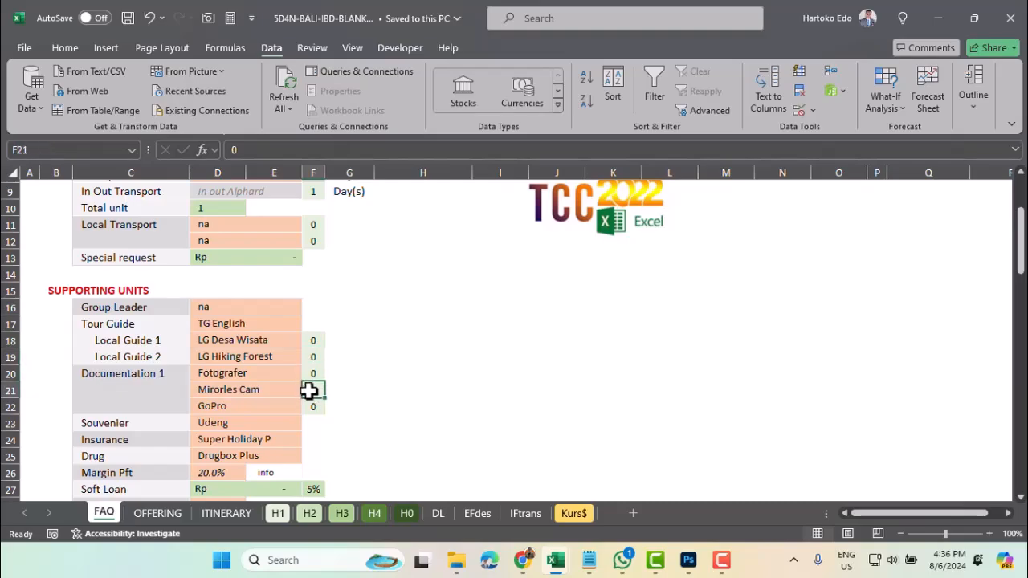
left_click(314, 406)
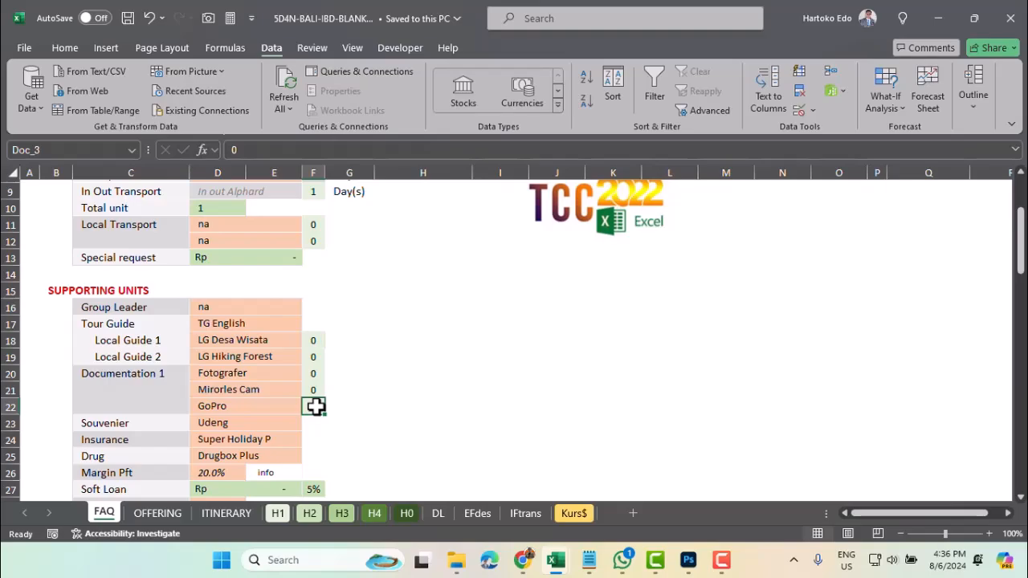
scroll(314, 408, "down", 3)
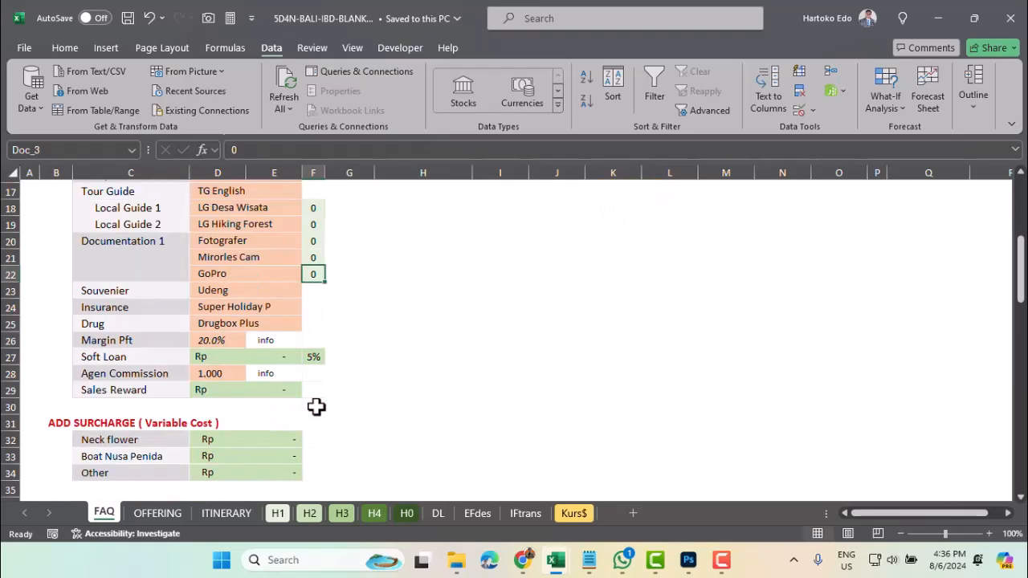
left_click(227, 360)
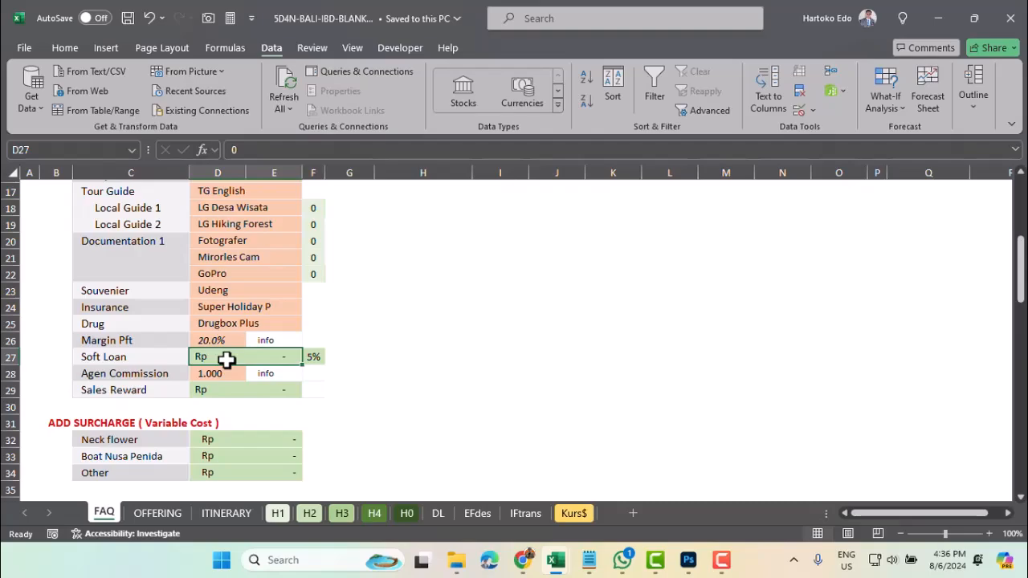
left_click(314, 356)
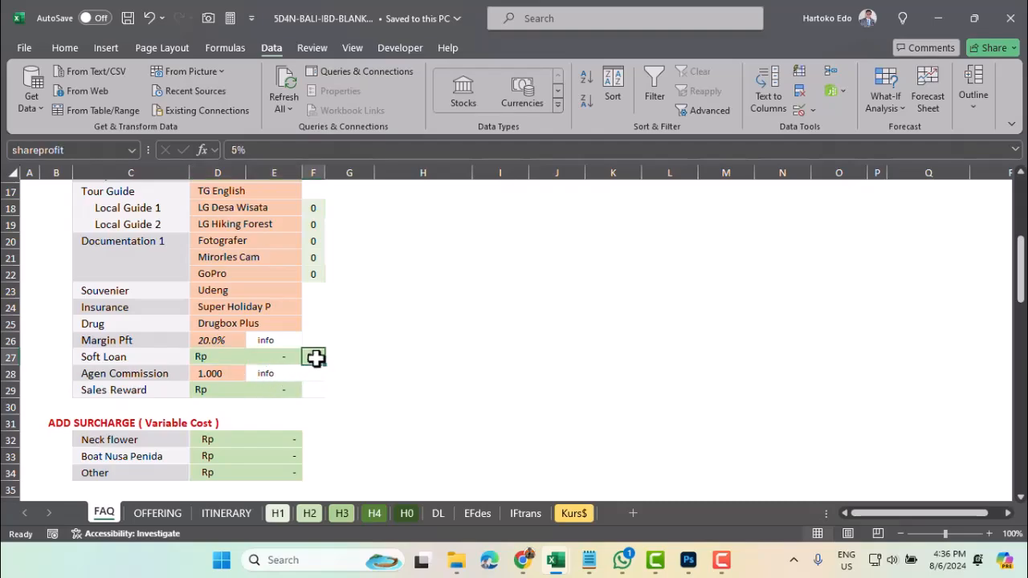
left_click(221, 391)
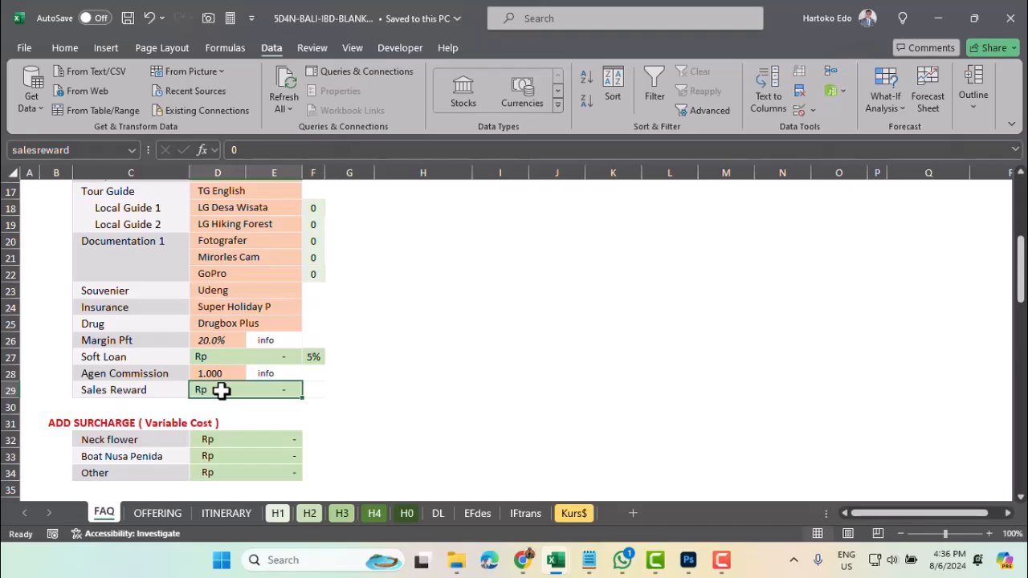
Review the ADD SURCHARGE input cells for Neck flower, Boat Nusa Penida and Other
scroll(222, 391, "down", 2)
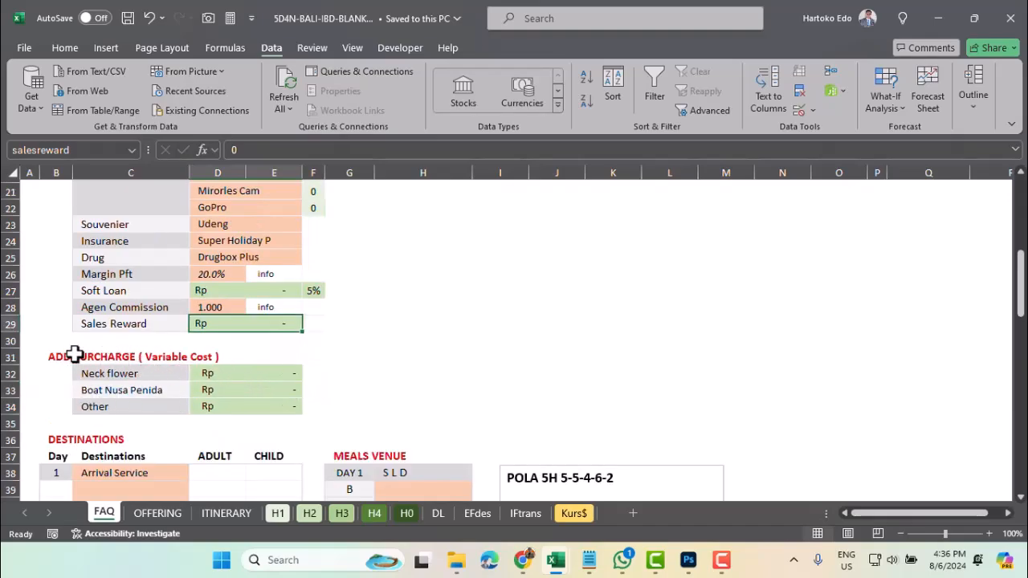
left_click(238, 374)
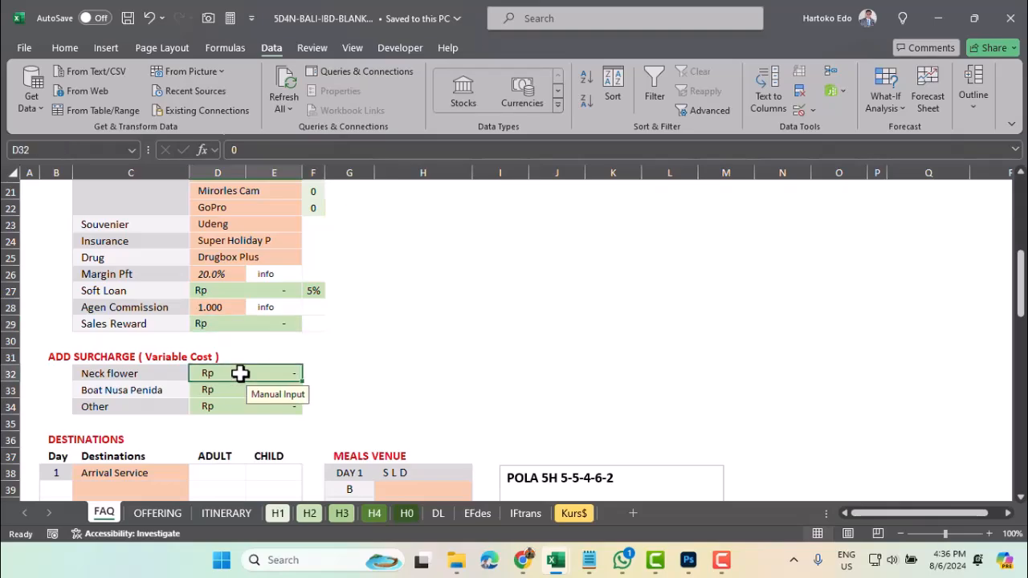
left_click(219, 392)
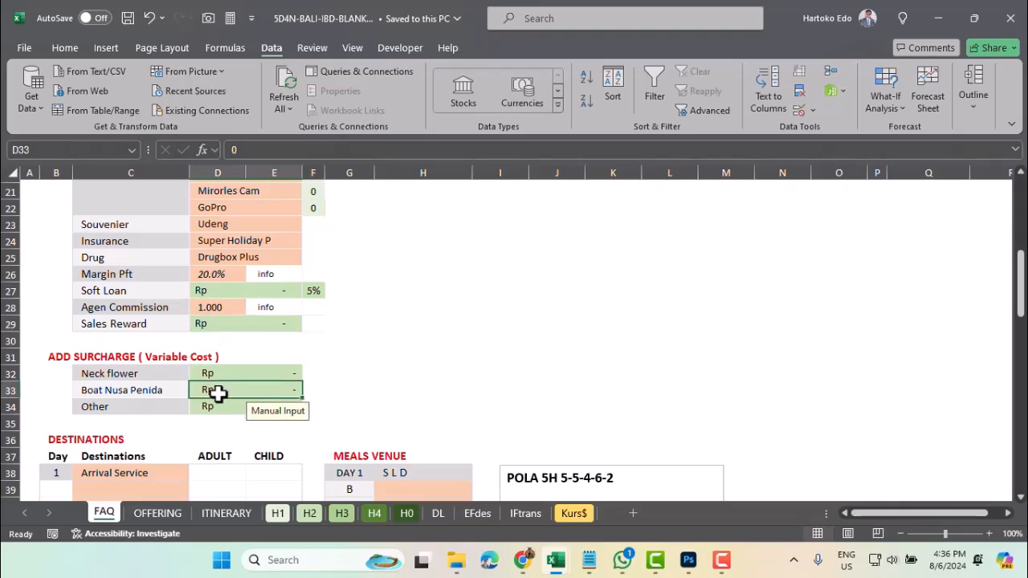
left_click(221, 408)
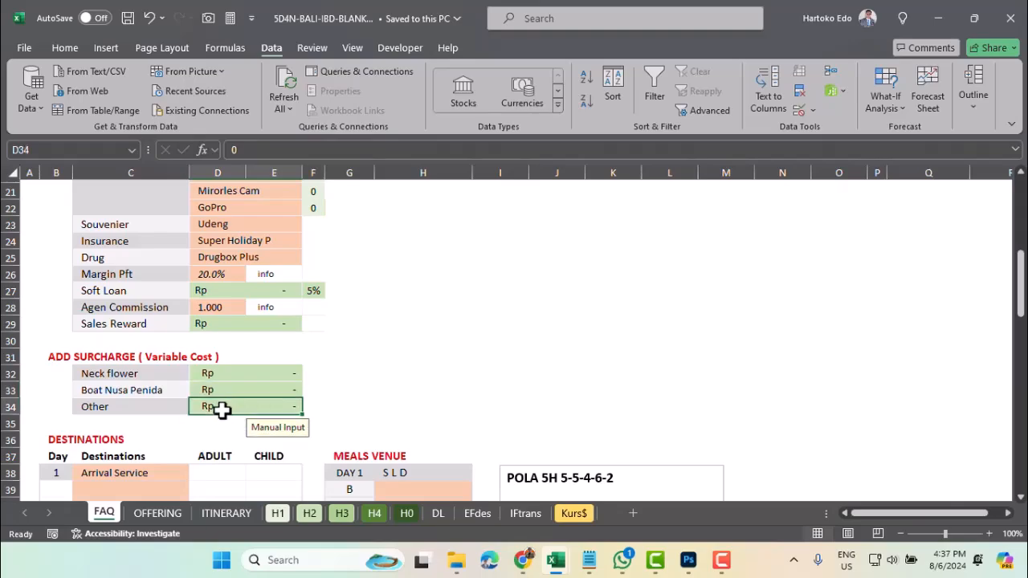
Try 5% as the percentage beside Total EF in B60, and settle on 0%
scroll(219, 408, "down", 11)
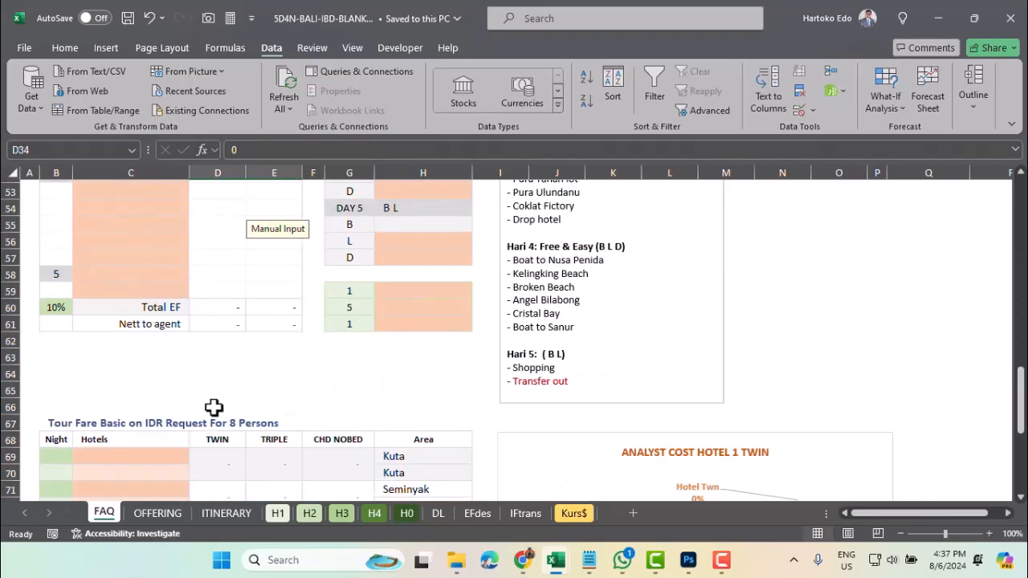
left_click(53, 307)
scroll(102, 337, "up", 7)
scroll(102, 336, "down", 4)
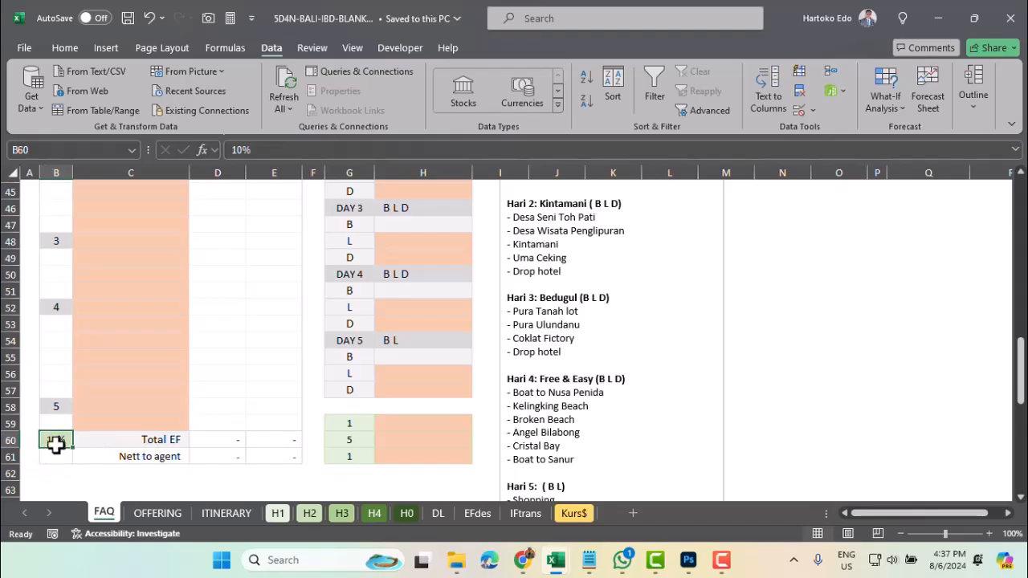
key("BackSpace")
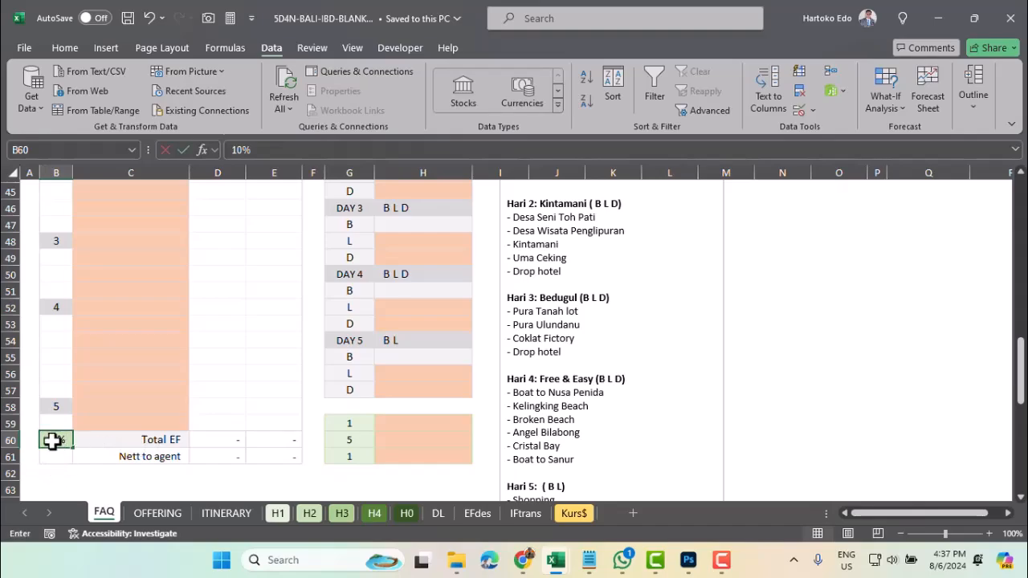
key("Return")
left_click(52, 440)
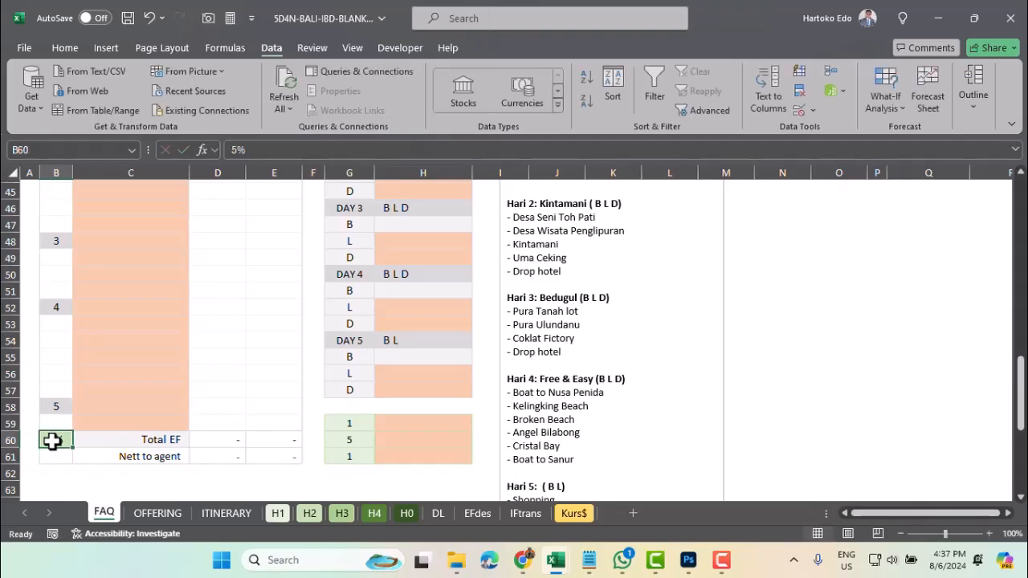
type("0")
key("Return")
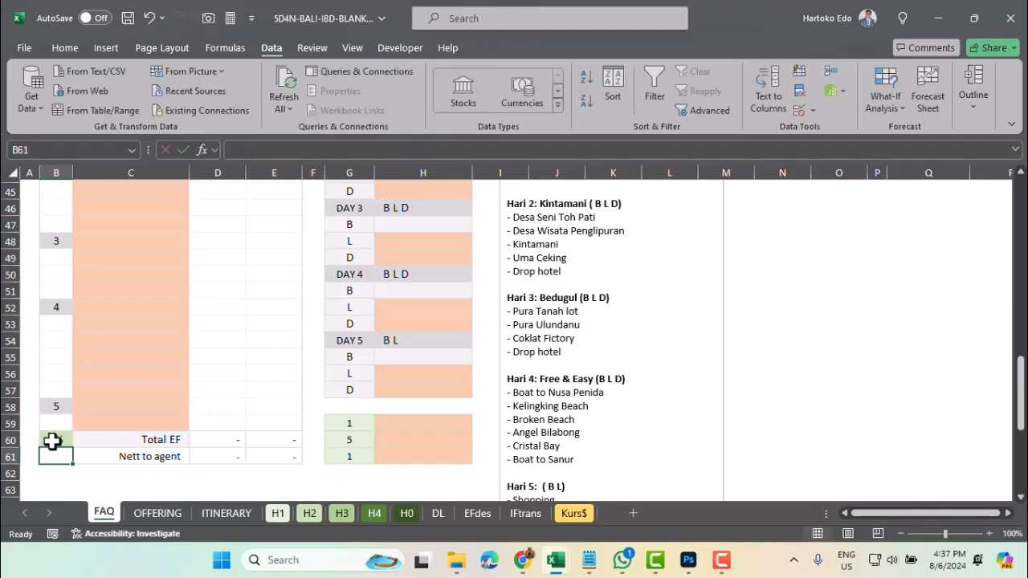
Inspect the adult Total EF formula in D60 and the refreshment quantity and choice cells in G59:H59
left_click(236, 438)
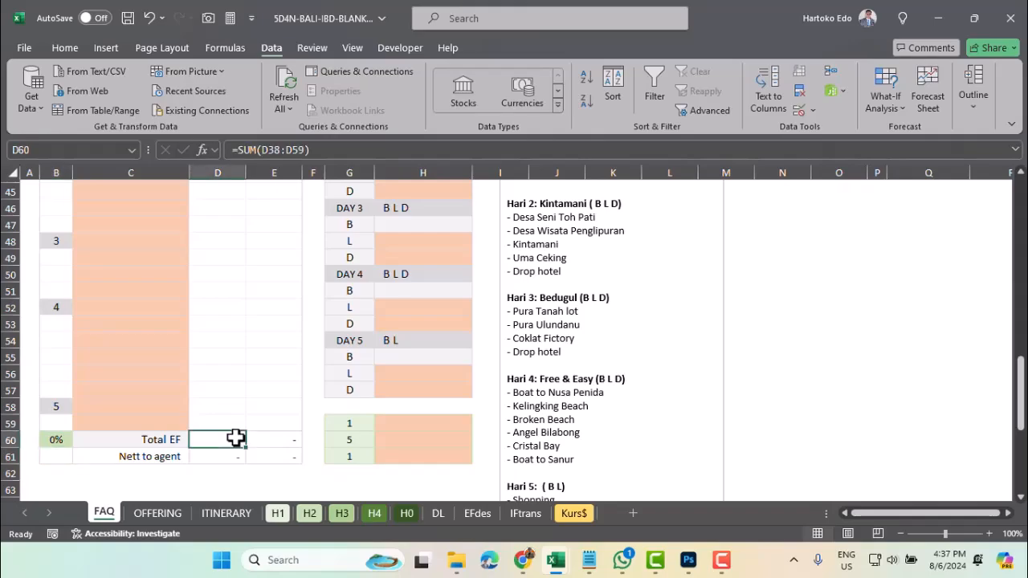
scroll(236, 438, "down", 4)
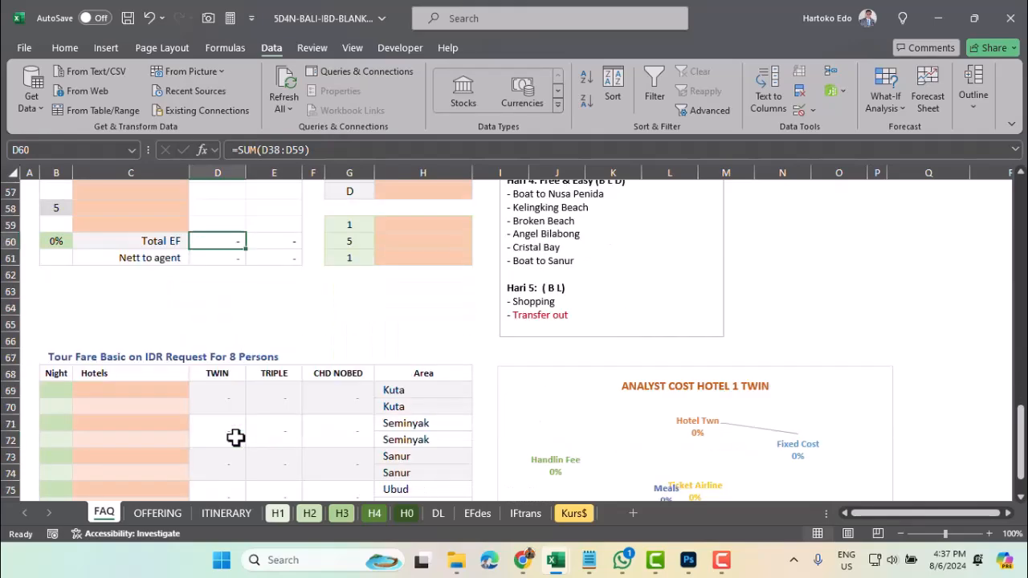
left_click(351, 226)
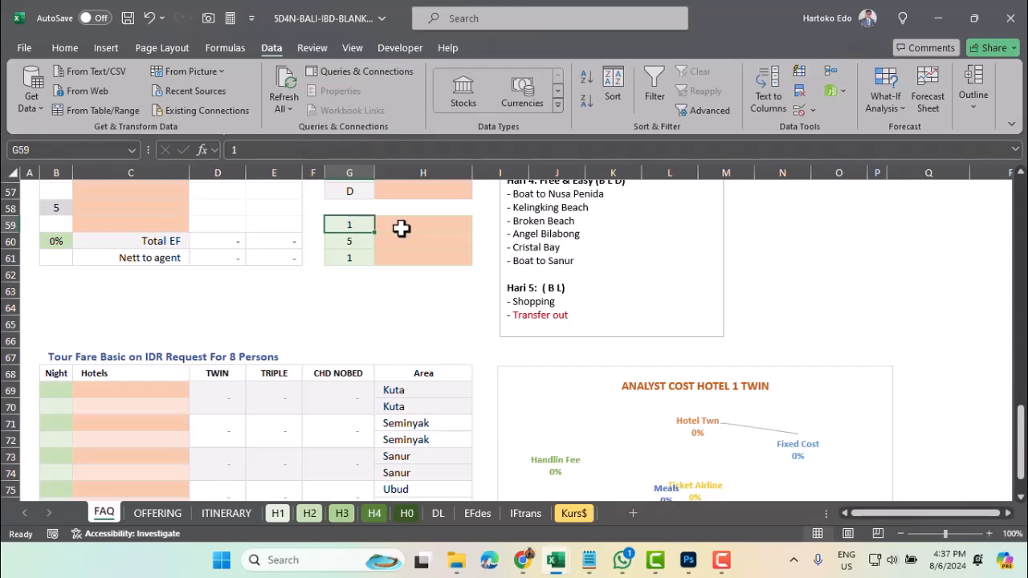
left_click(419, 225)
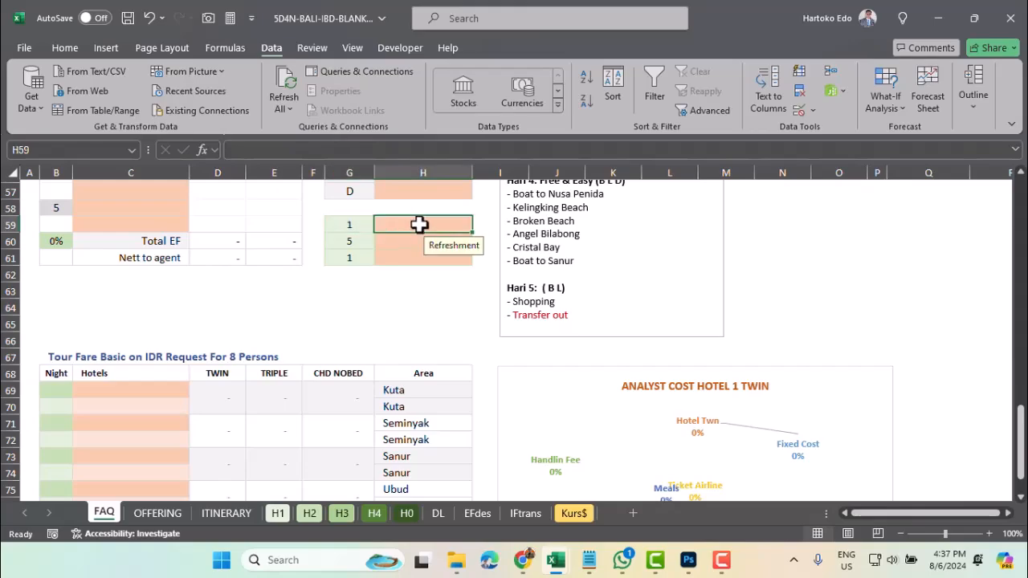
left_click(345, 229)
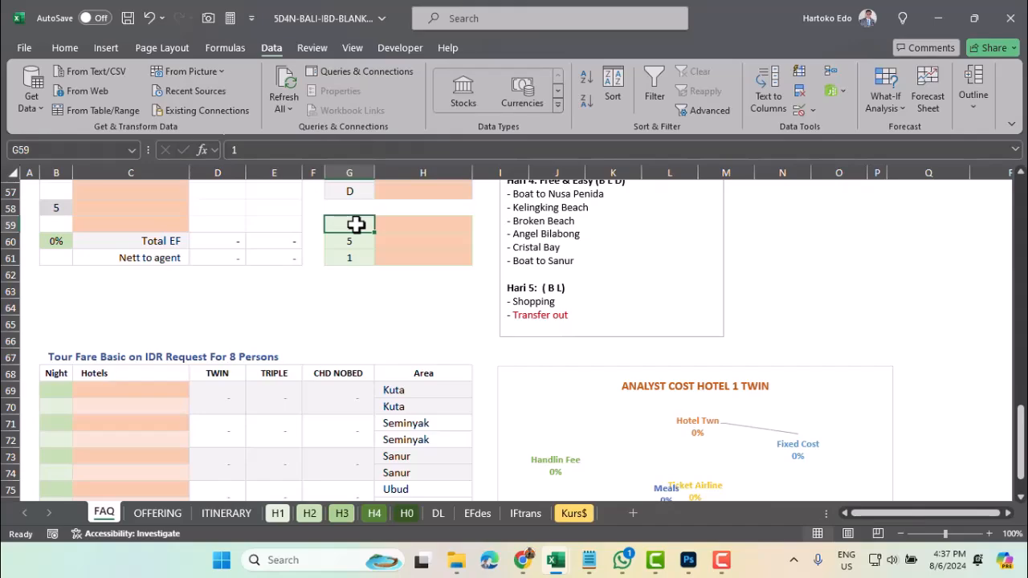
Set the first refreshment quantity in G59 to 5 and check the quantity and choice cells in rows 60 and 61
type("5")
key("Return")
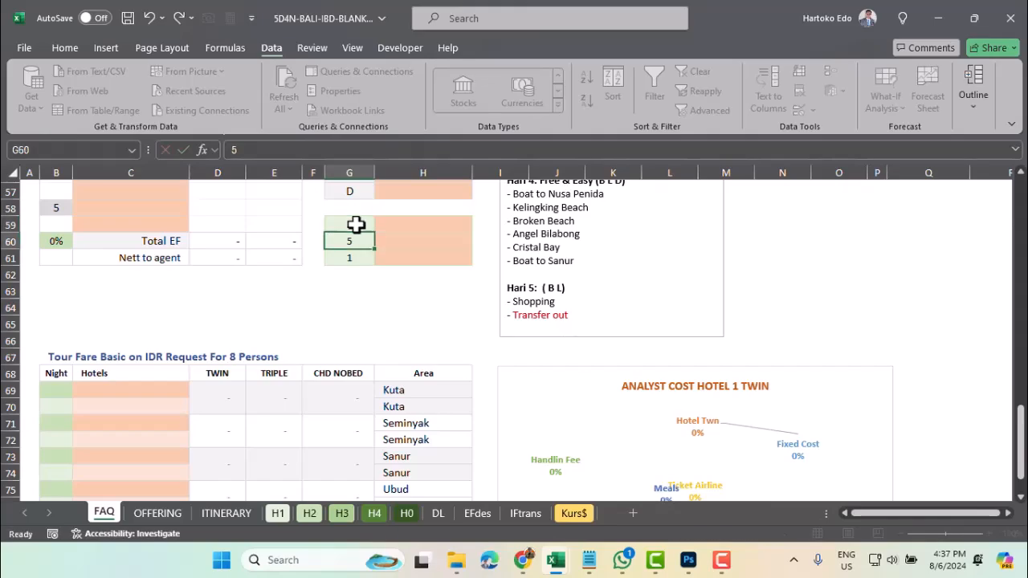
left_click(403, 236)
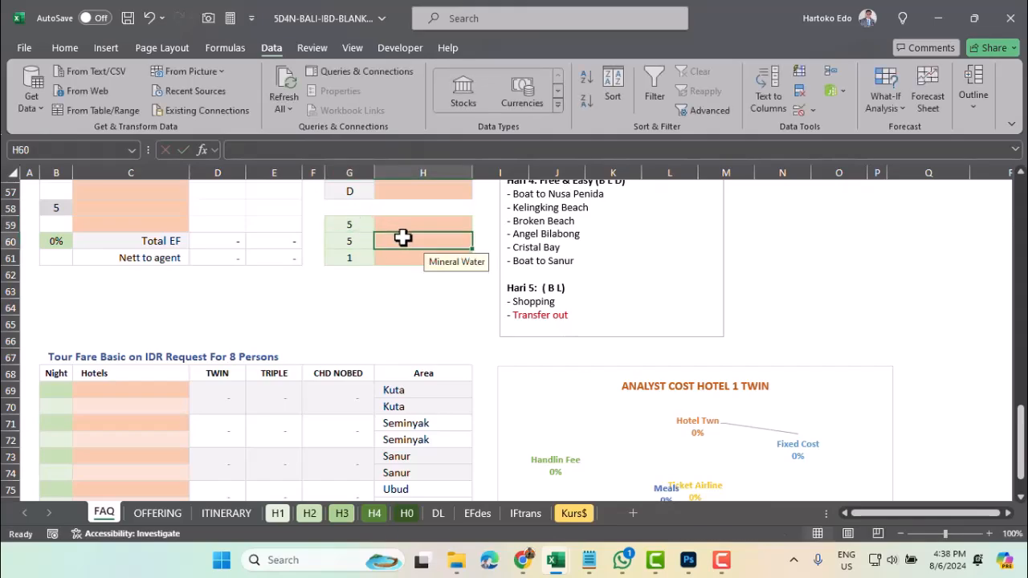
left_click(349, 241)
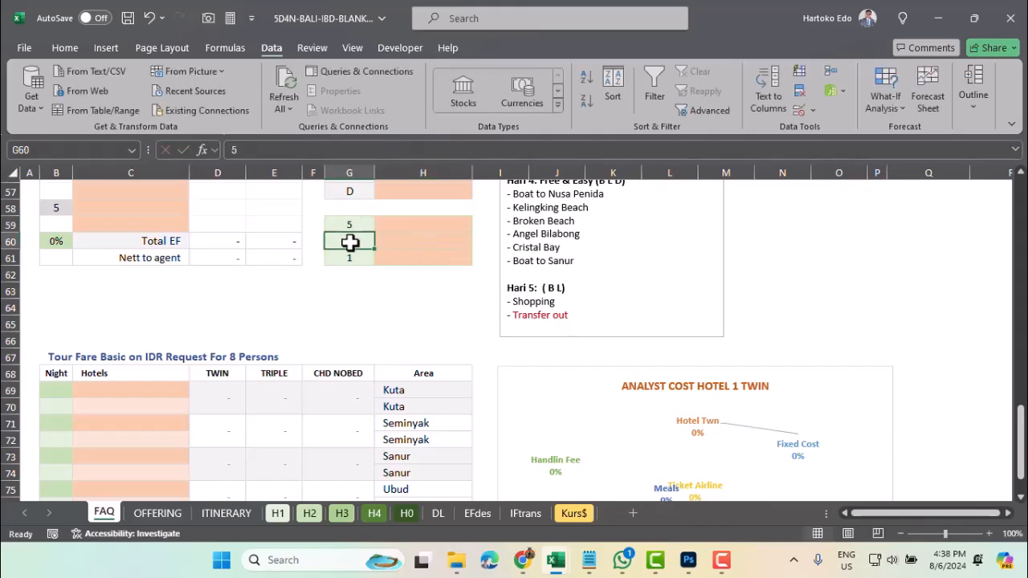
left_click(351, 263)
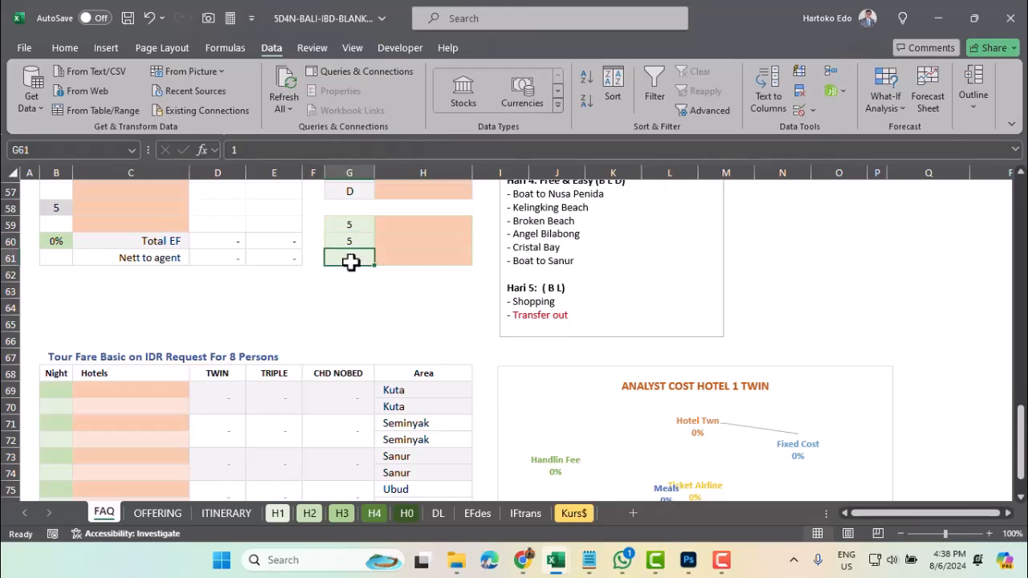
Try a split stay of 3 nights in B69 and 1 night in B70 for the Kuta hotels
scroll(350, 262, "down", 3)
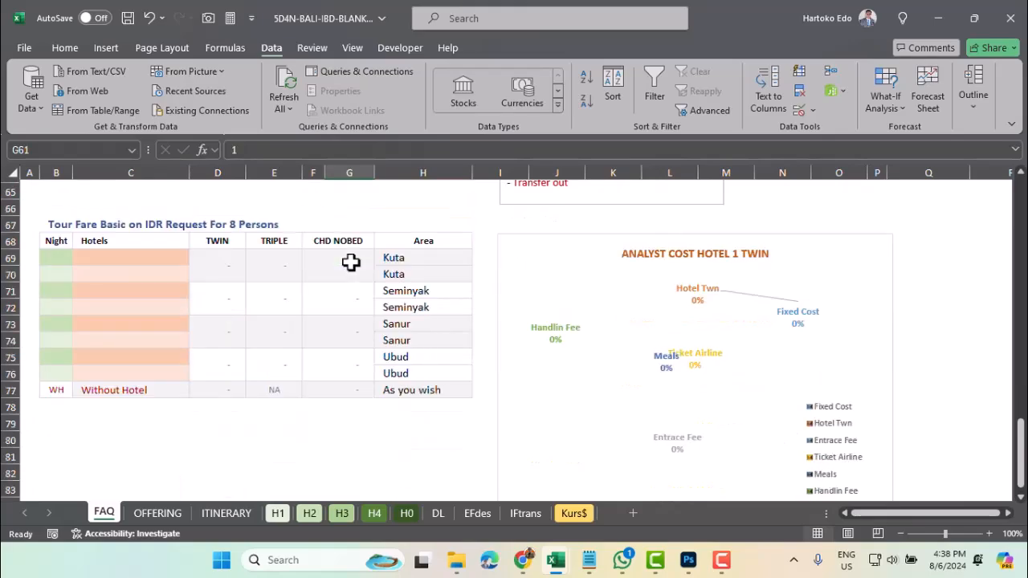
left_click(53, 256)
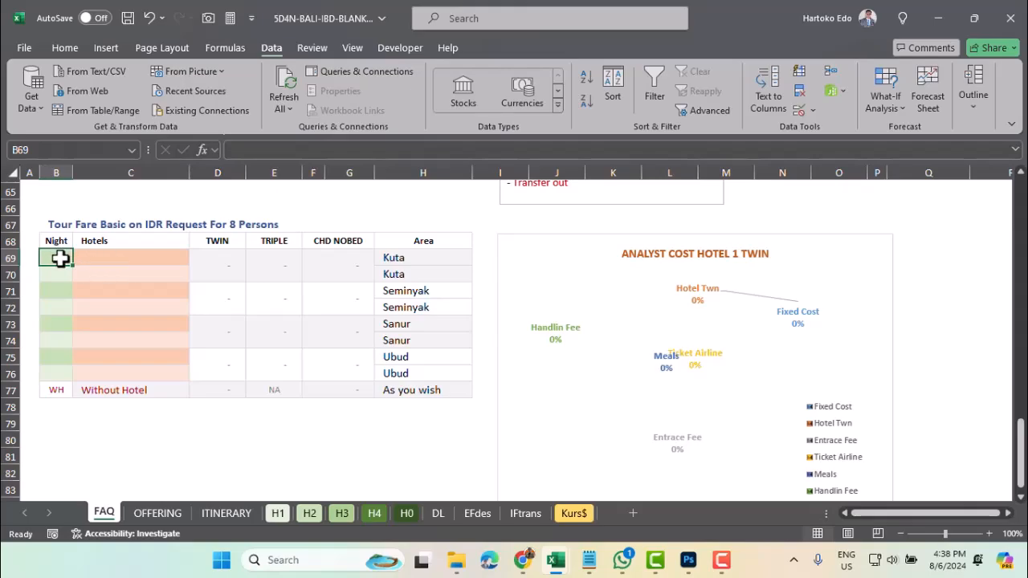
type("3")
left_click(58, 273)
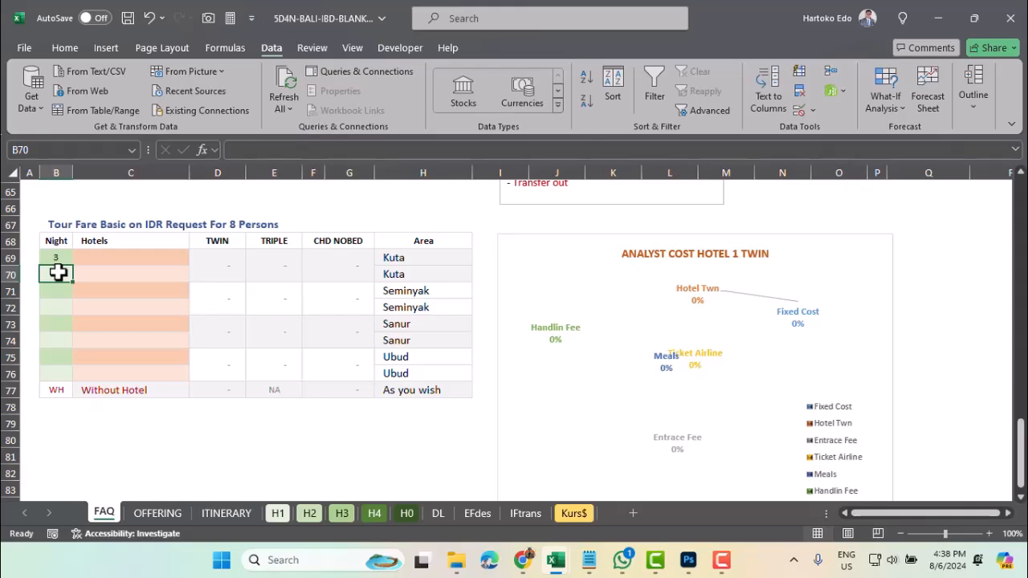
type("1")
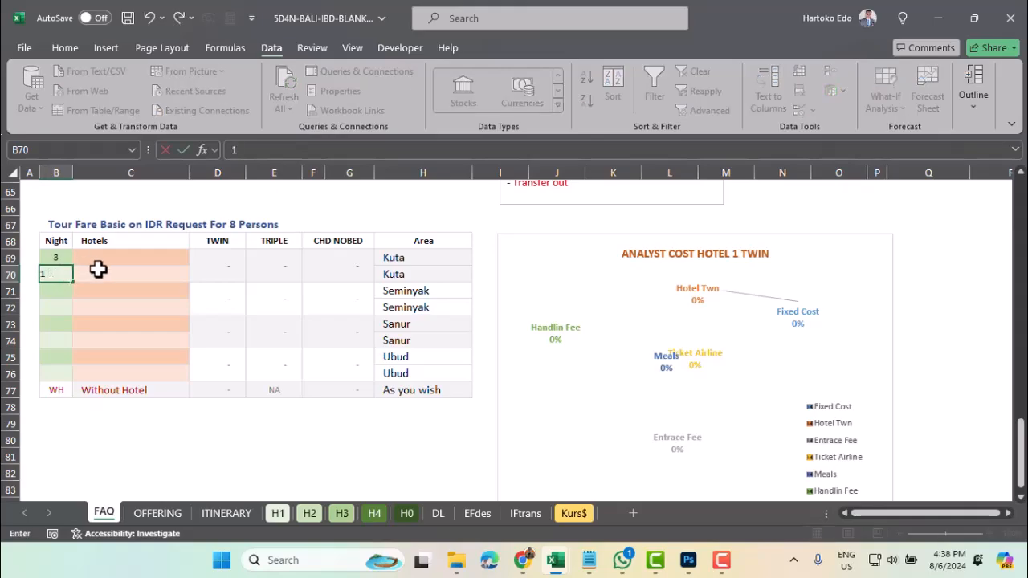
left_click(98, 270)
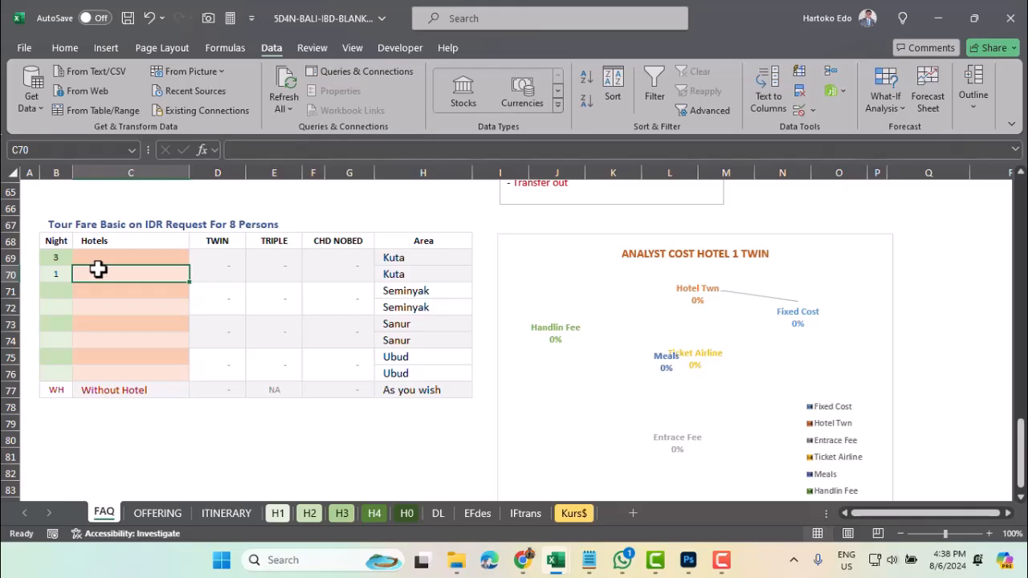
Set the Kuta hotel nights to 4 in B69 and 0 in B70
left_click(59, 255)
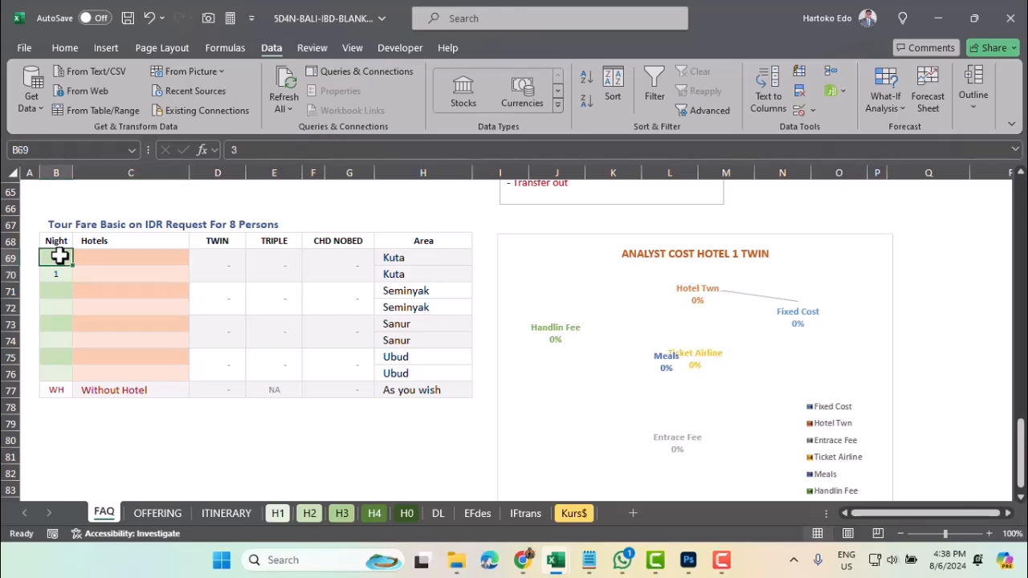
type("4")
left_click(56, 273)
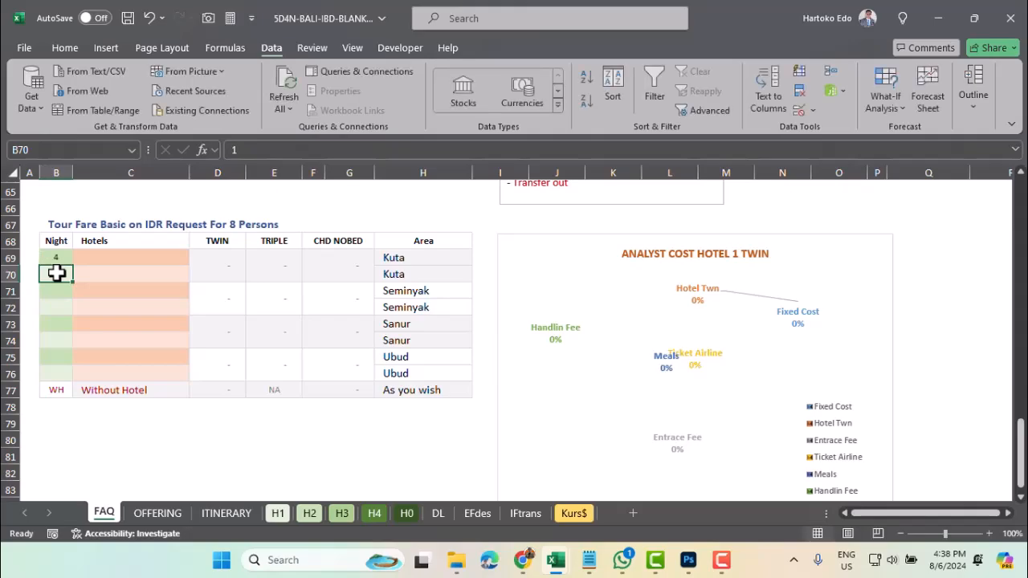
type("0")
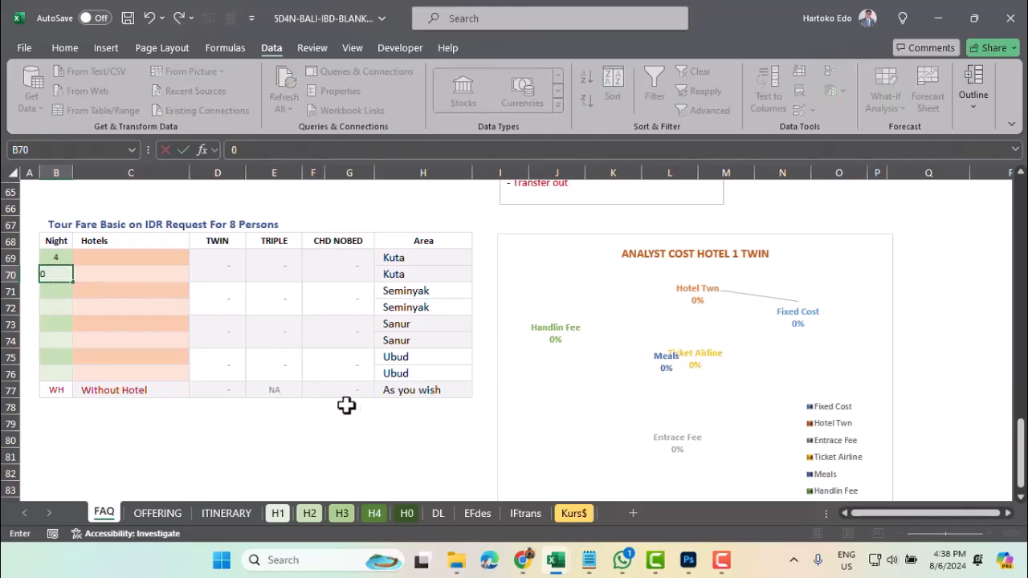
left_click(119, 295)
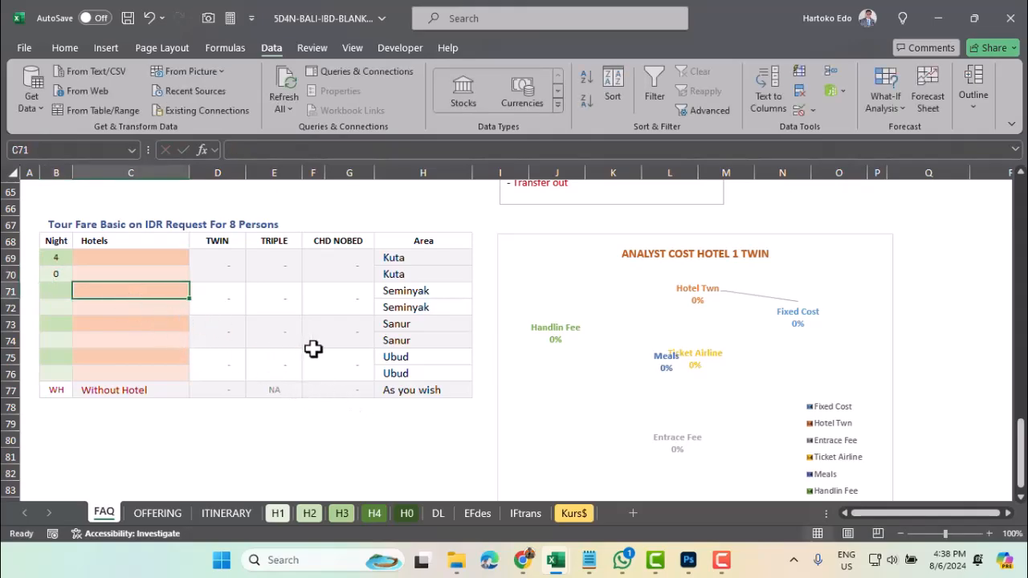
Apply both Locked and Hidden protection to every cell of the FAQ sheet
scroll(310, 349, "up", 1)
scroll(598, 237, "up", 20)
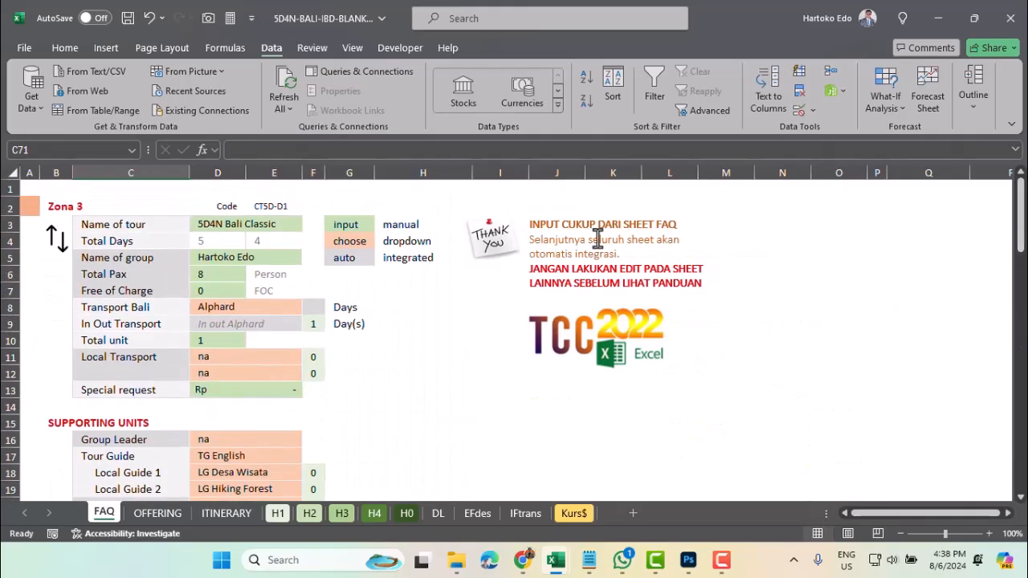
left_click(228, 225)
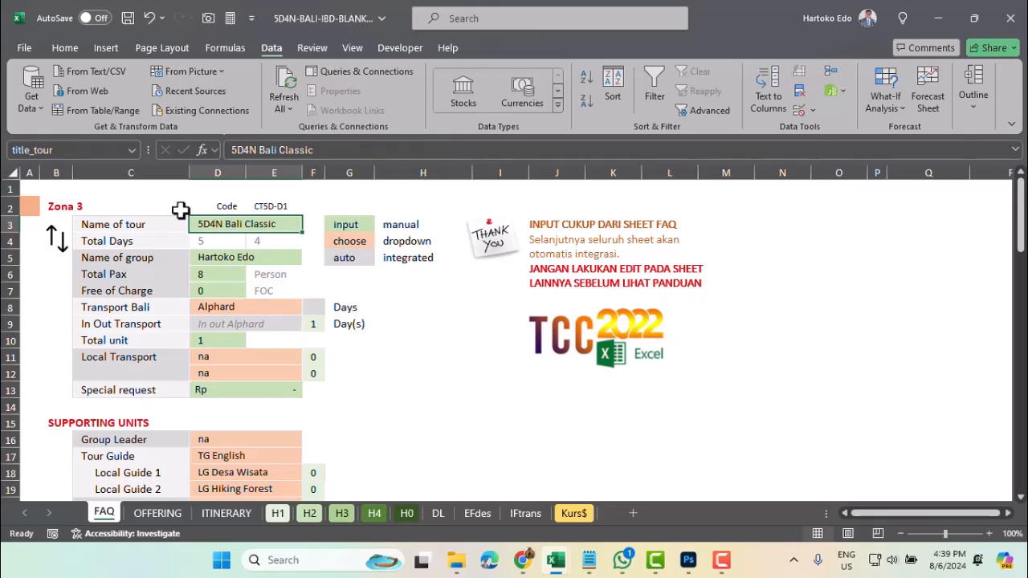
left_click(13, 172)
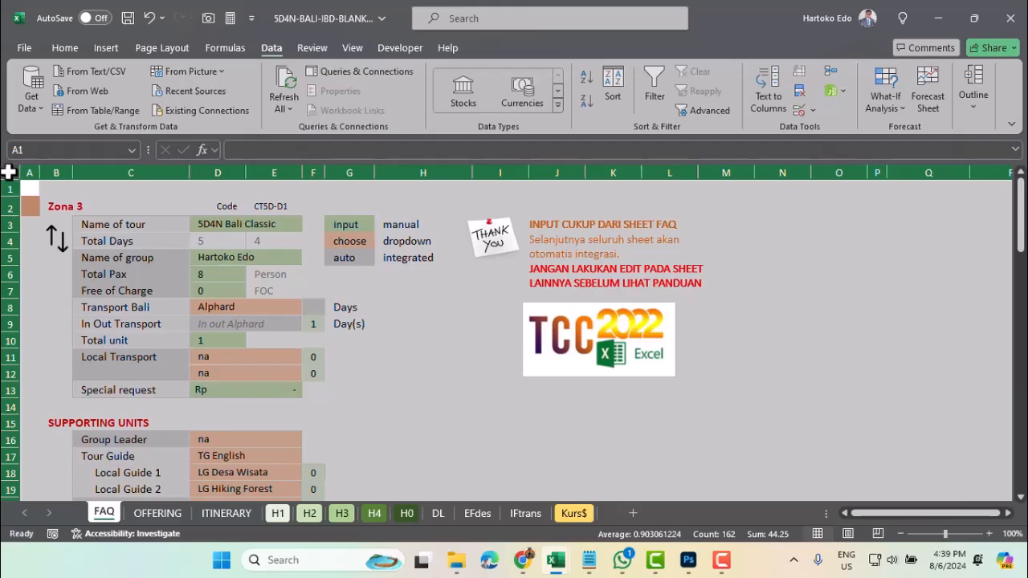
right_click(8, 171)
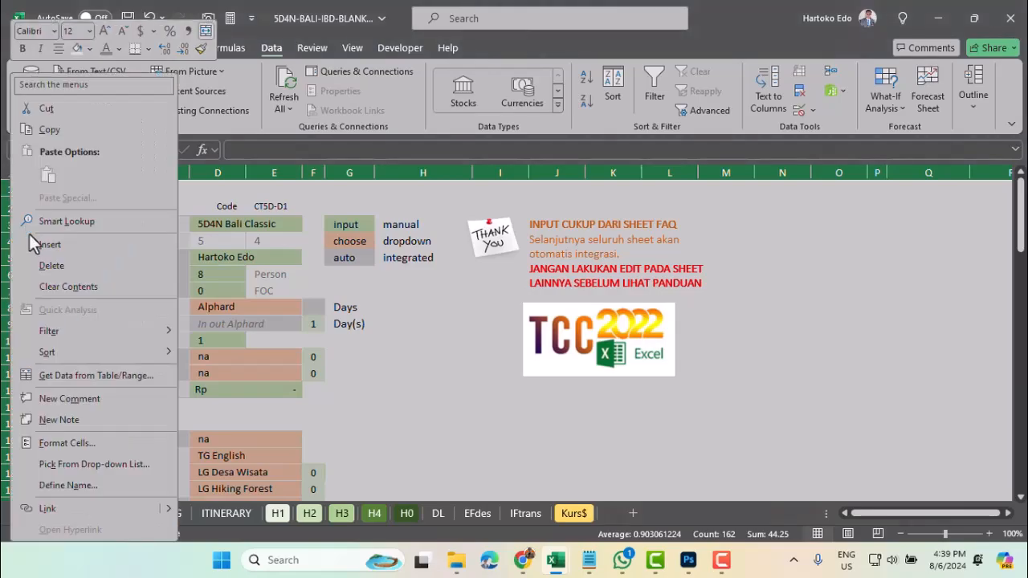
left_click(74, 440)
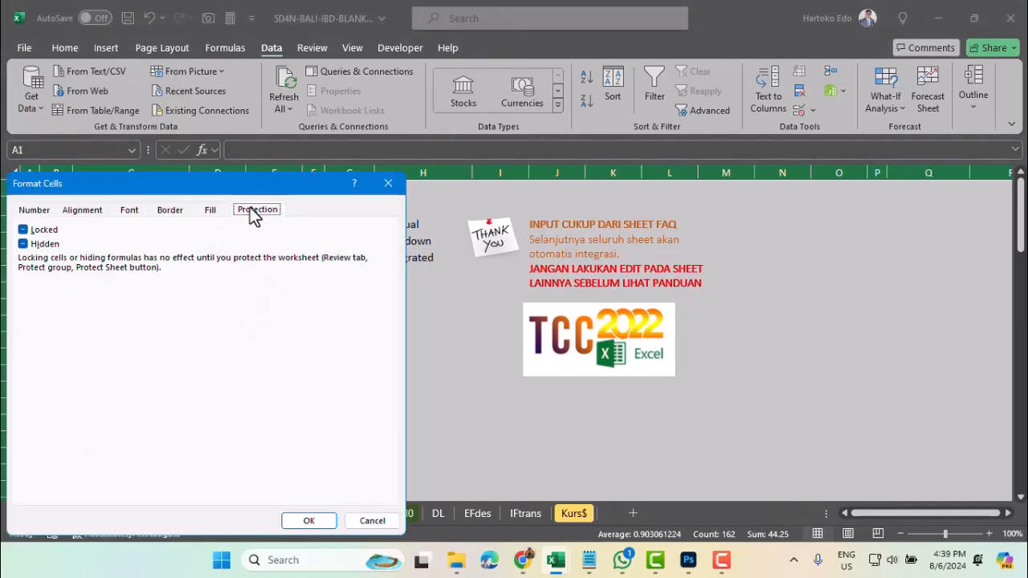
left_click(23, 229)
left_click(23, 243)
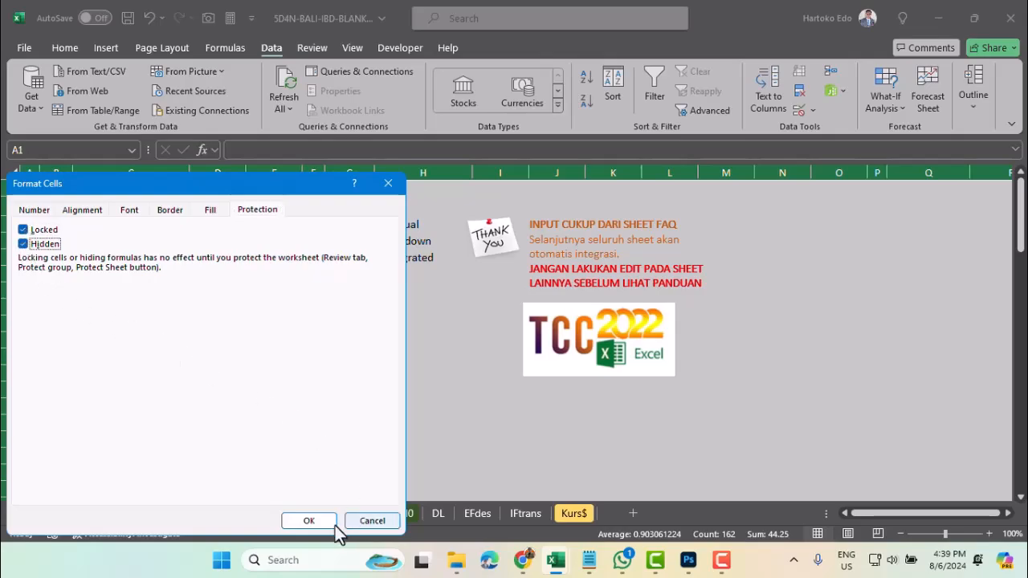
left_click(310, 522)
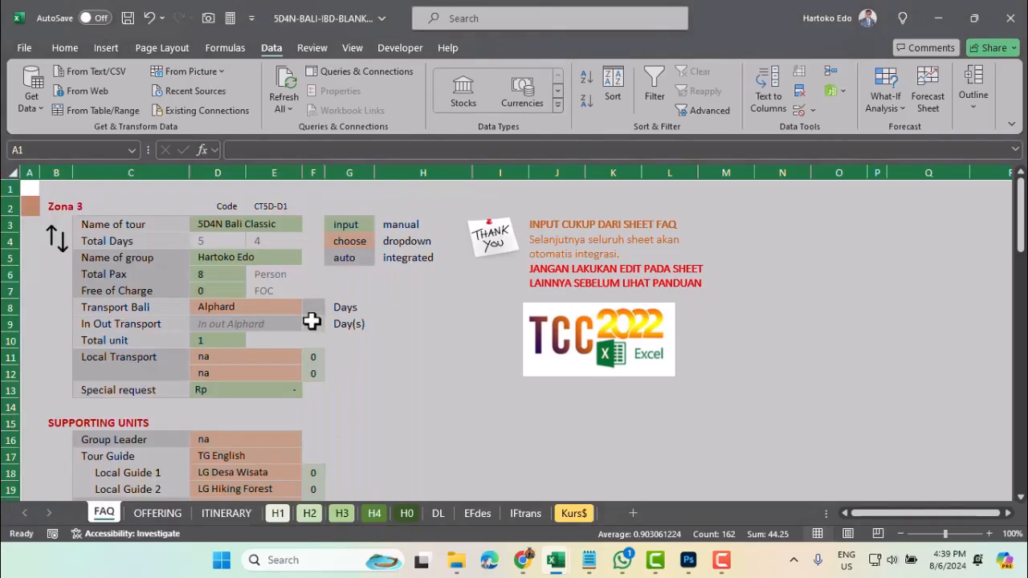
Remove the Locked protection from the Name of tour cell D3, keeping Hidden on
left_click(218, 229)
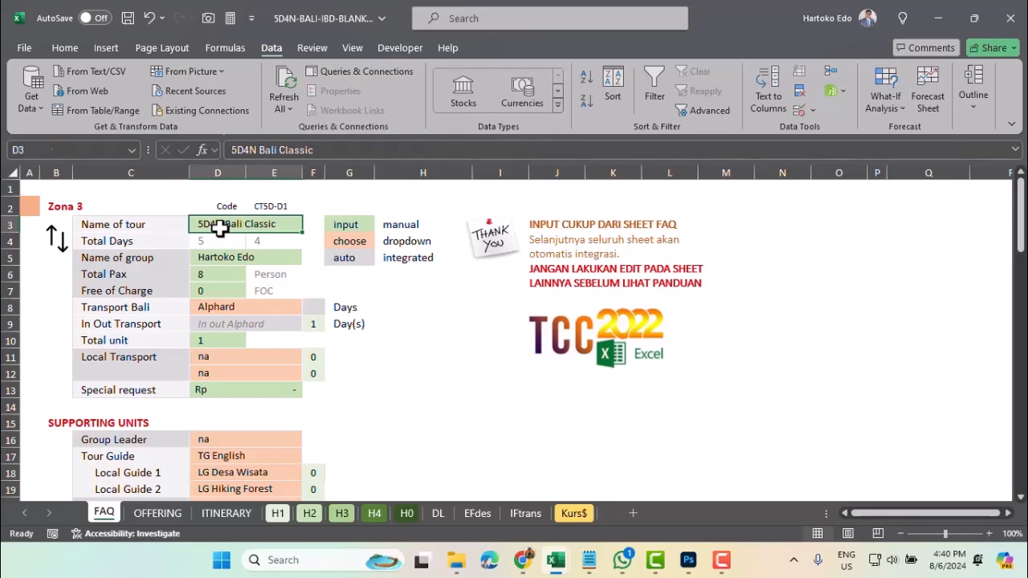
right_click(219, 228)
left_click(301, 456)
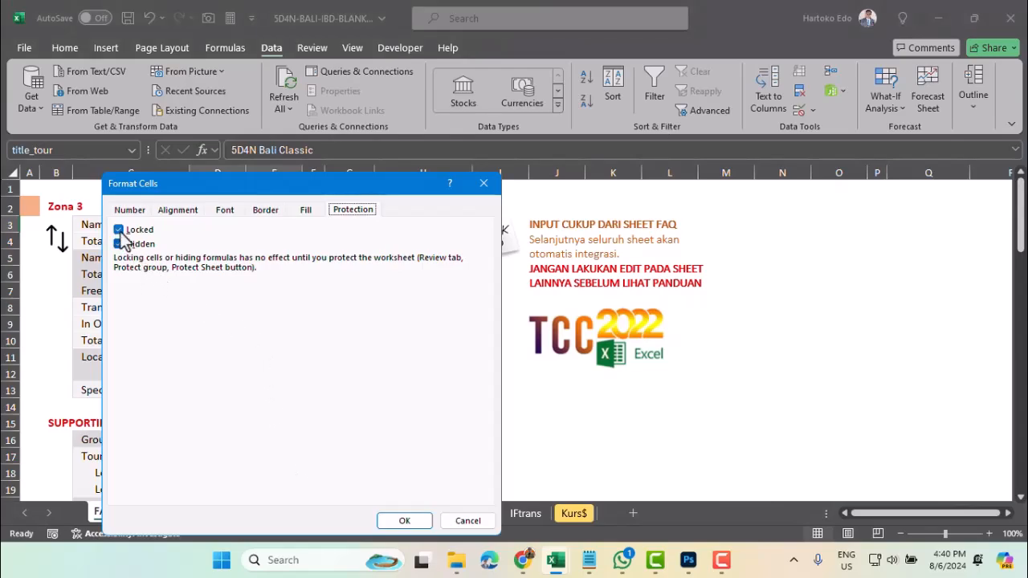
left_click(119, 230)
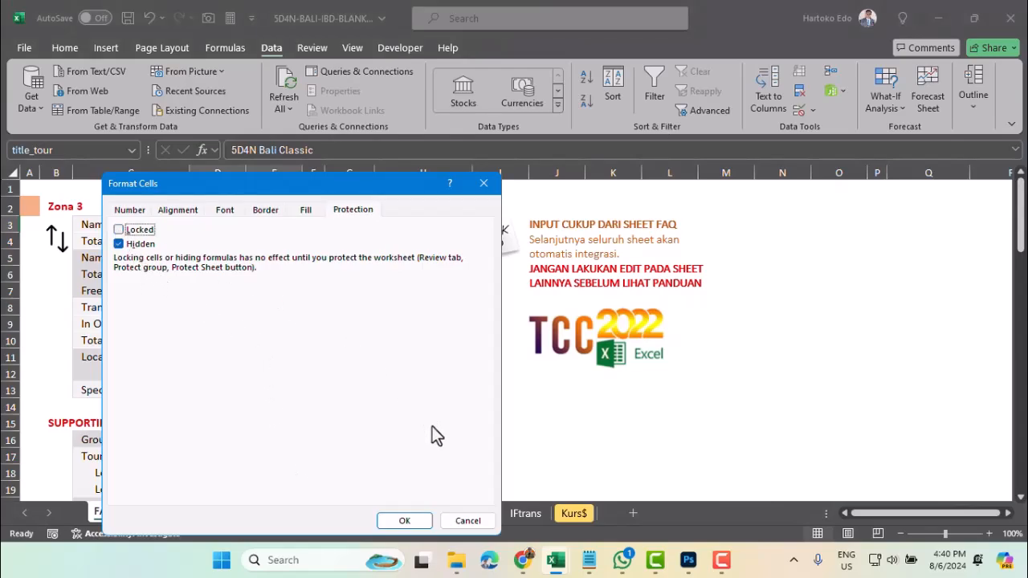
left_click(407, 521)
Remove the Locked protection from the Name of group cell D5, keeping Hidden on
left_click(223, 257)
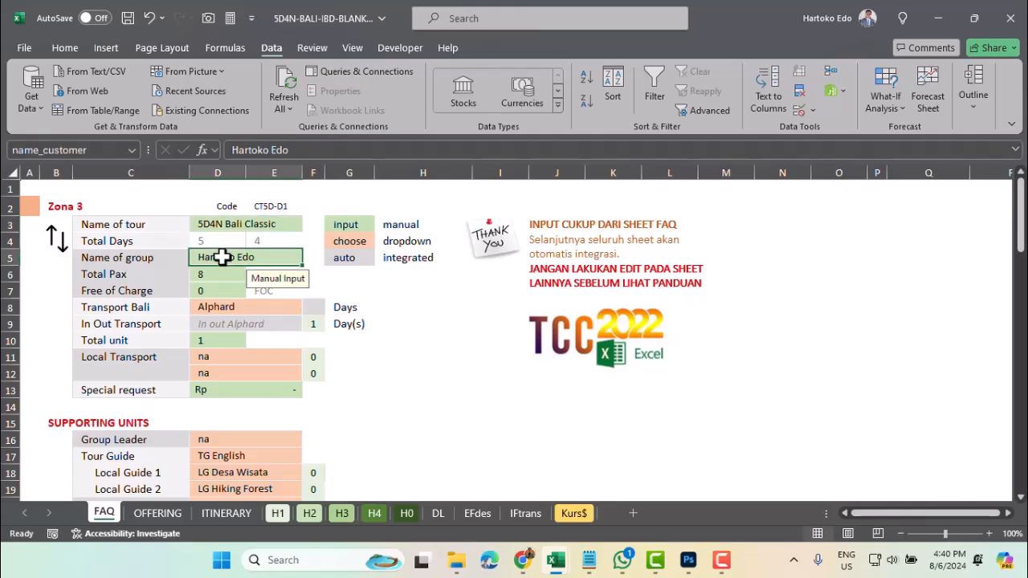
right_click(223, 257)
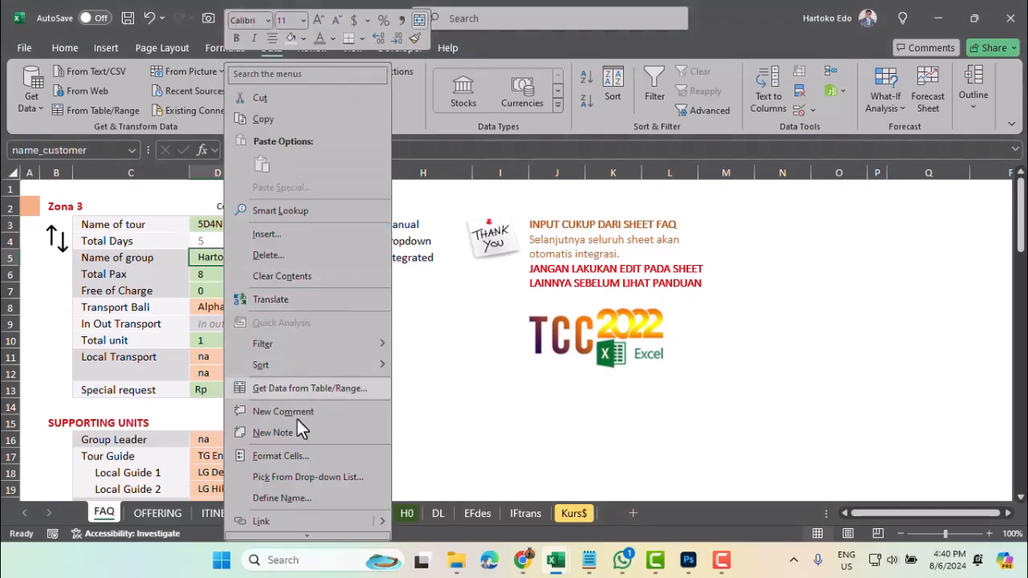
left_click(275, 457)
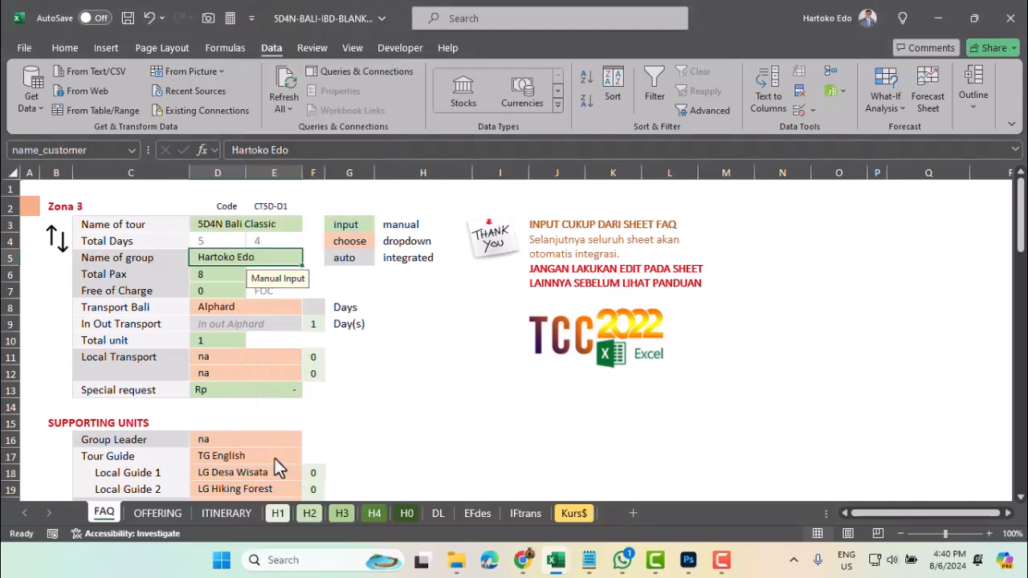
left_click(92, 230)
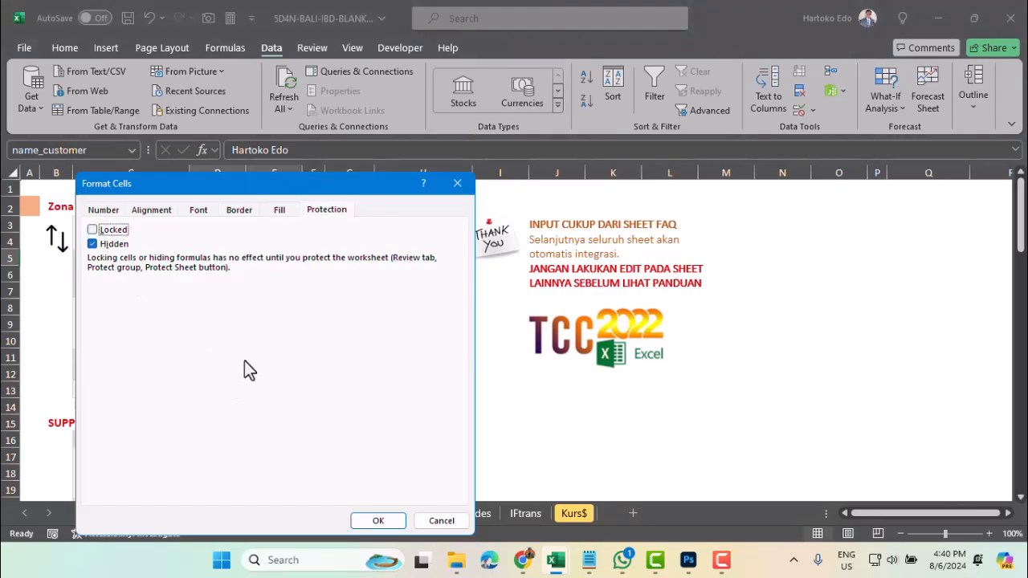
left_click(378, 520)
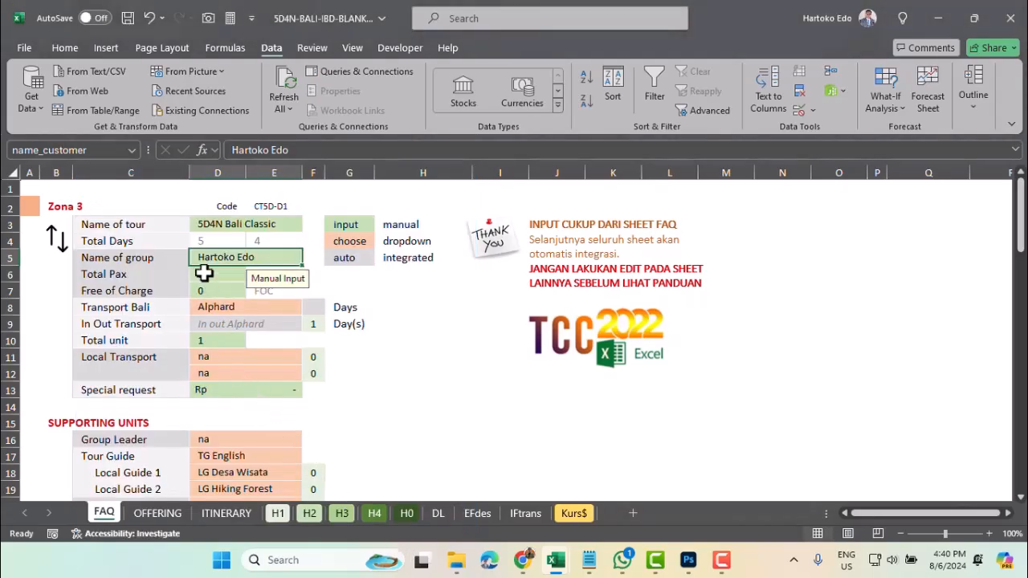
Unlock the Total Pax and Free of Charge cells D6:D7 together, leaving them Hidden
left_click_drag(206, 276, 206, 291)
right_click(206, 285)
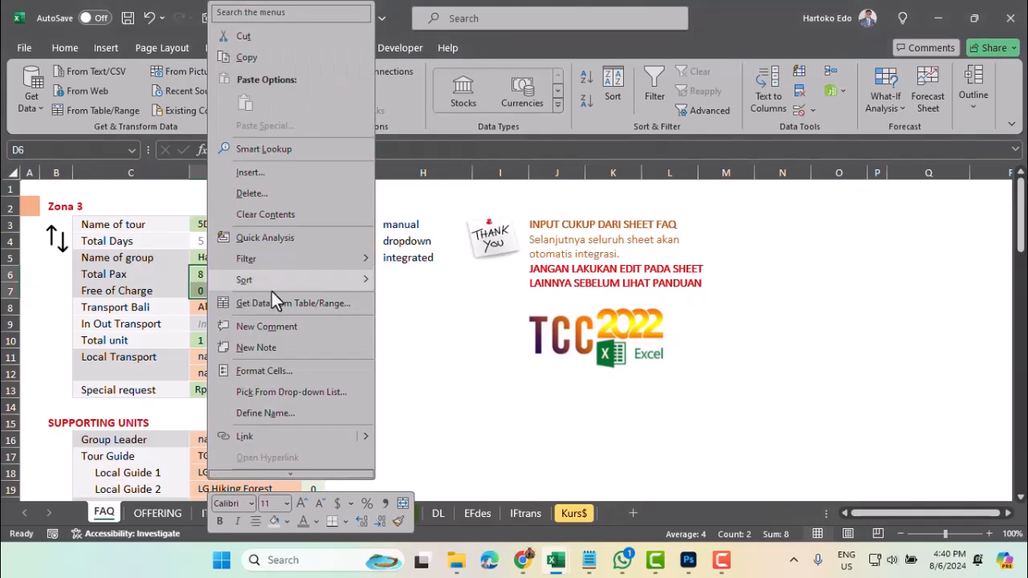
left_click(269, 368)
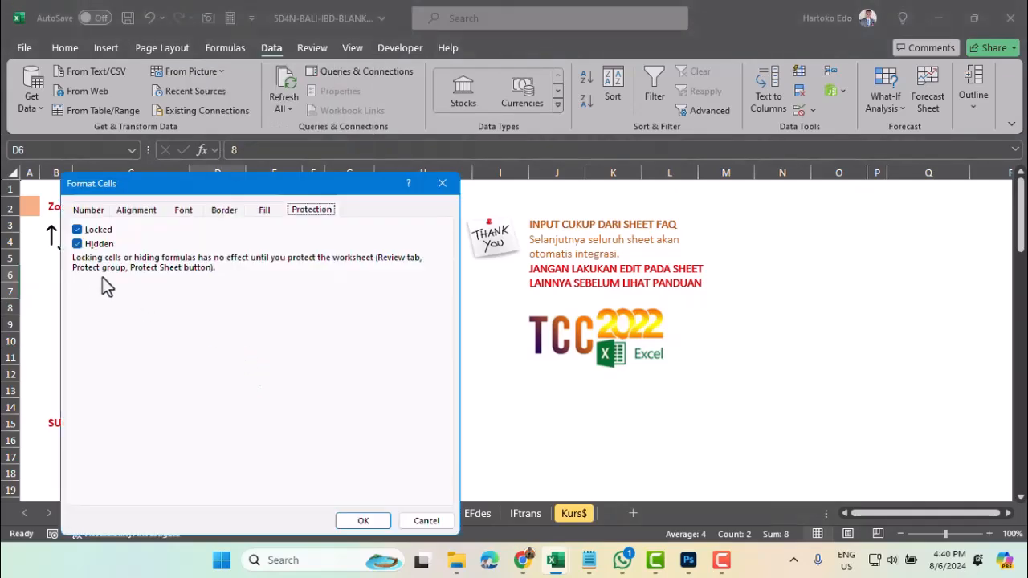
left_click(78, 230)
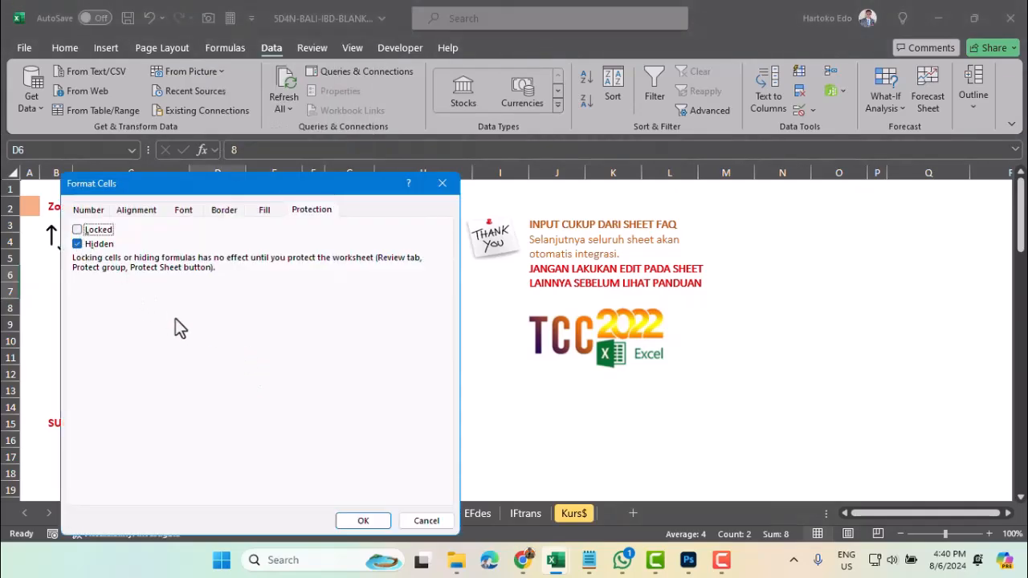
left_click(366, 522)
Unlock the Transport Bali dropdown cell D8, leaving it Hidden
left_click(208, 309)
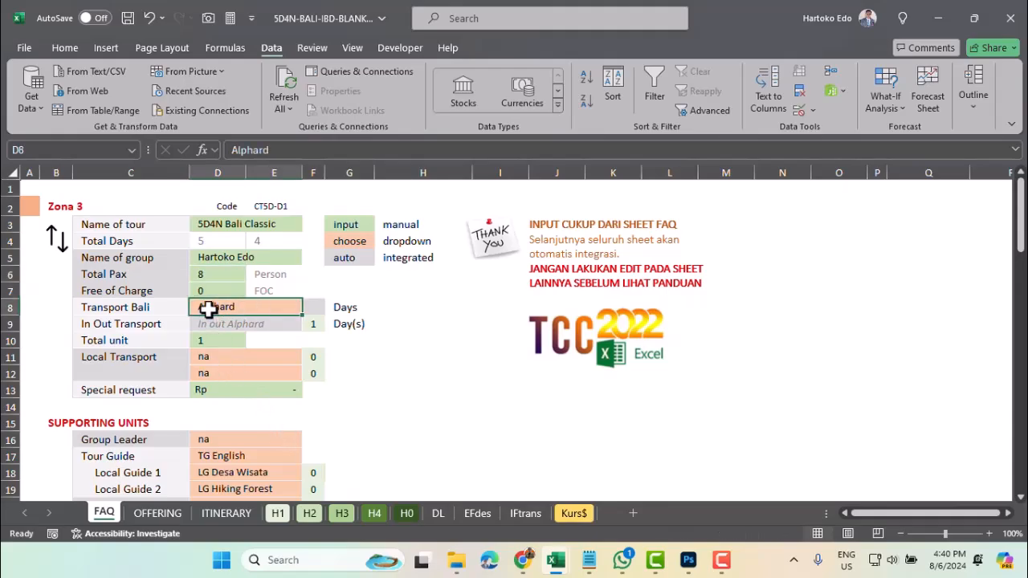
right_click(208, 309)
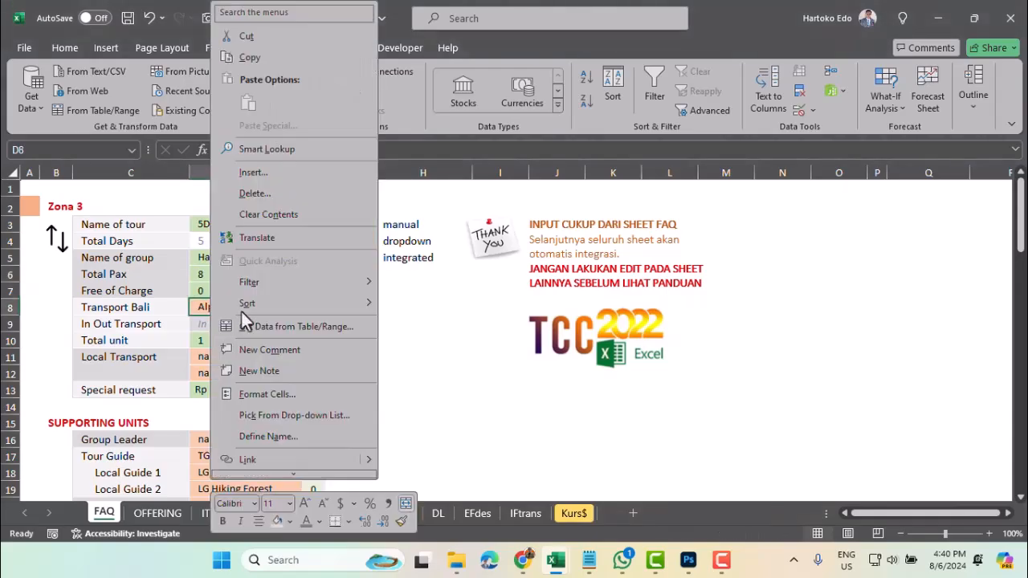
left_click(276, 392)
left_click(94, 229)
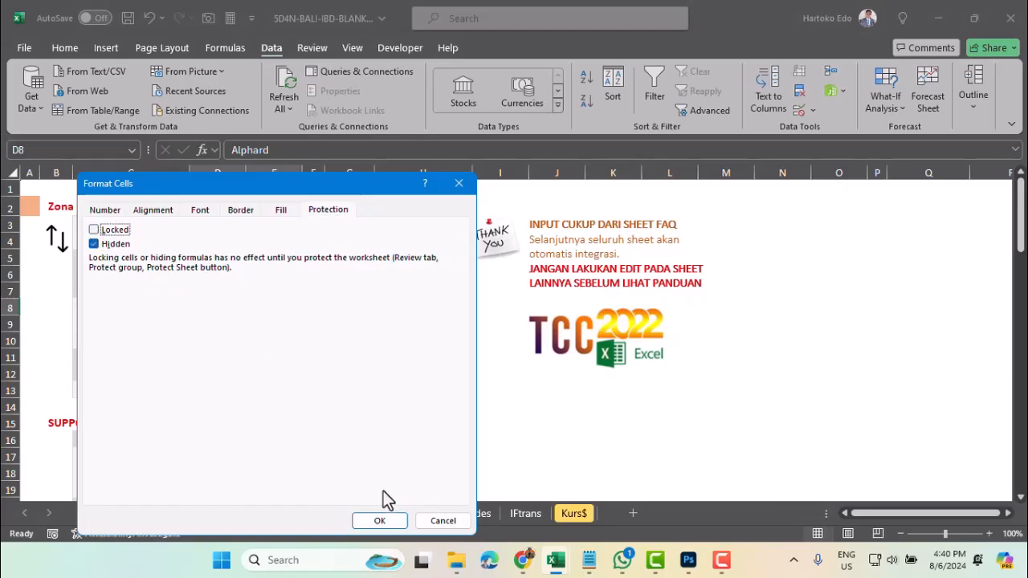
left_click(392, 521)
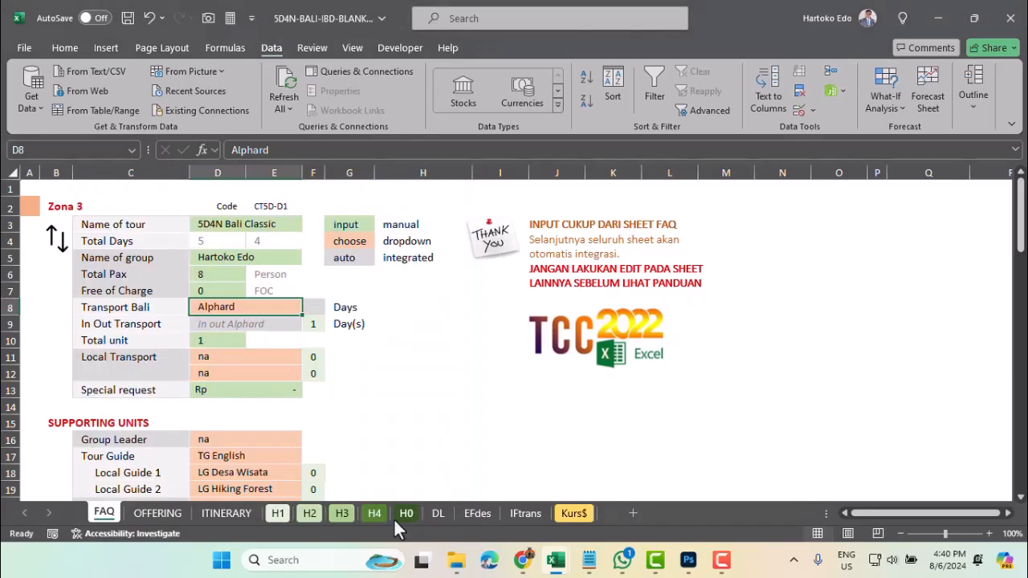
Remove the Locked protection from the In Out Transport days cell F9
left_click(318, 325)
right_click(319, 325)
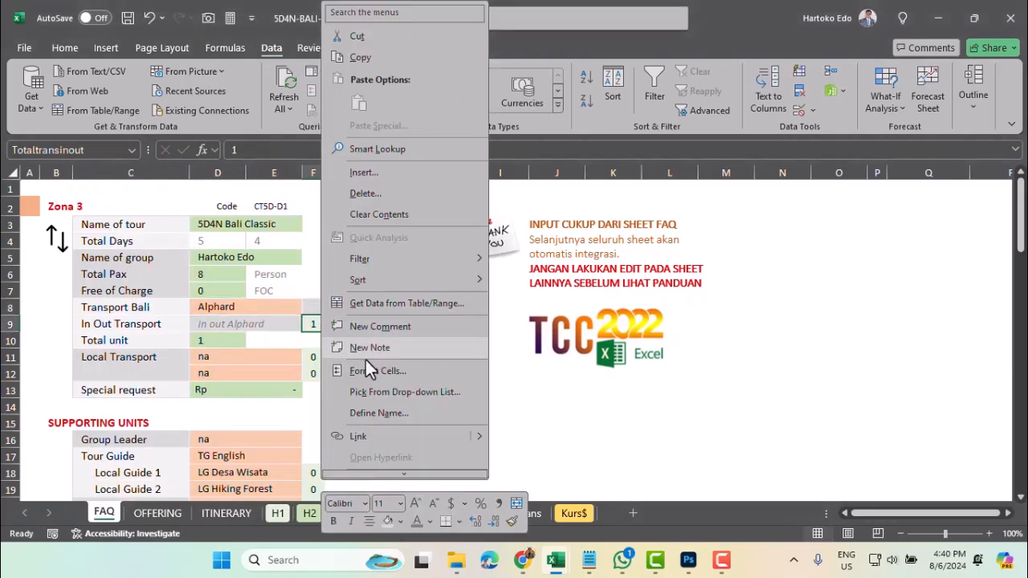
left_click(371, 371)
left_click(187, 243)
left_click(188, 230)
left_click(474, 521)
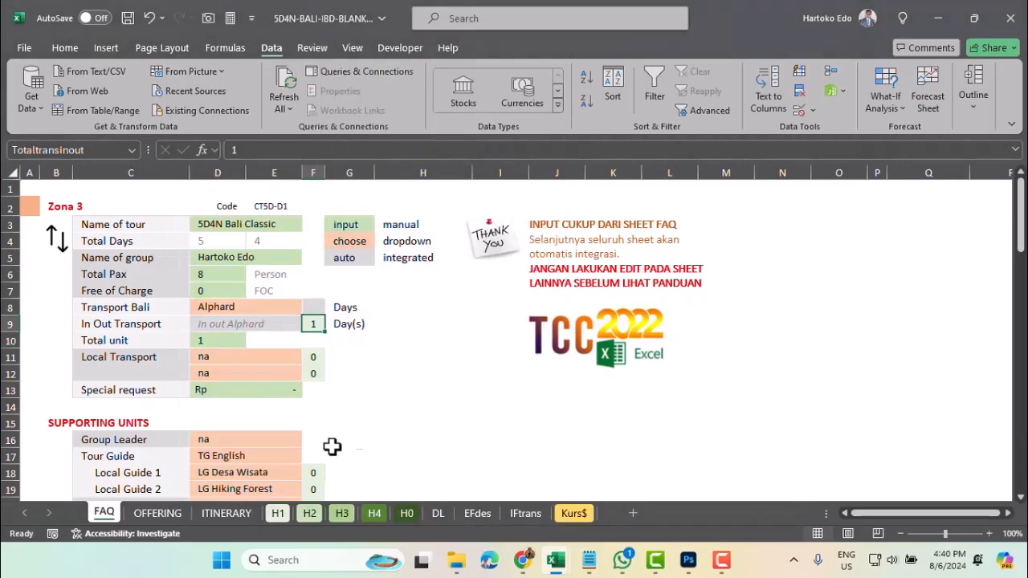
Unlock the Total unit cell D10, keeping its Hidden protection on
left_click(211, 340)
right_click(207, 340)
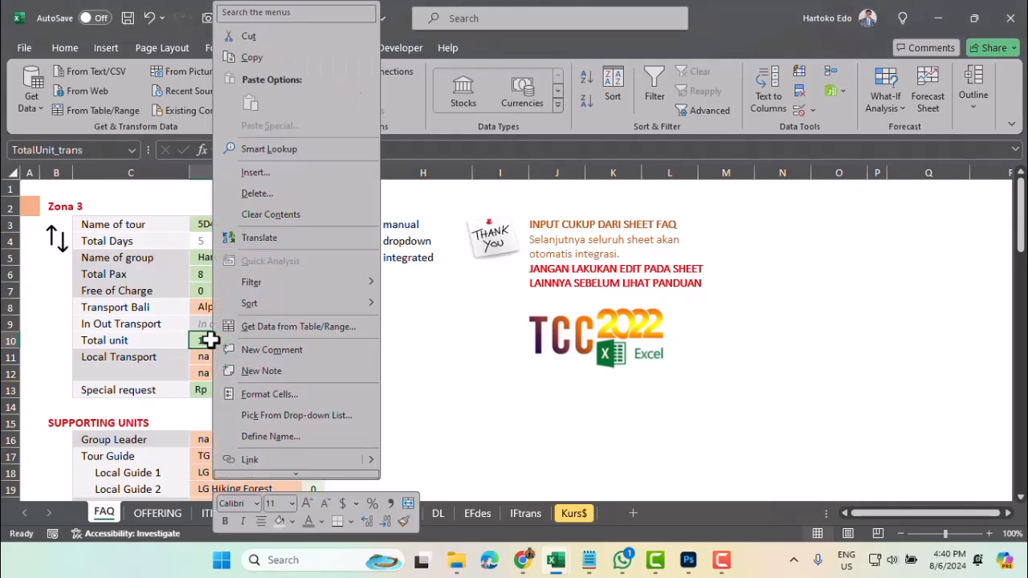
left_click(269, 395)
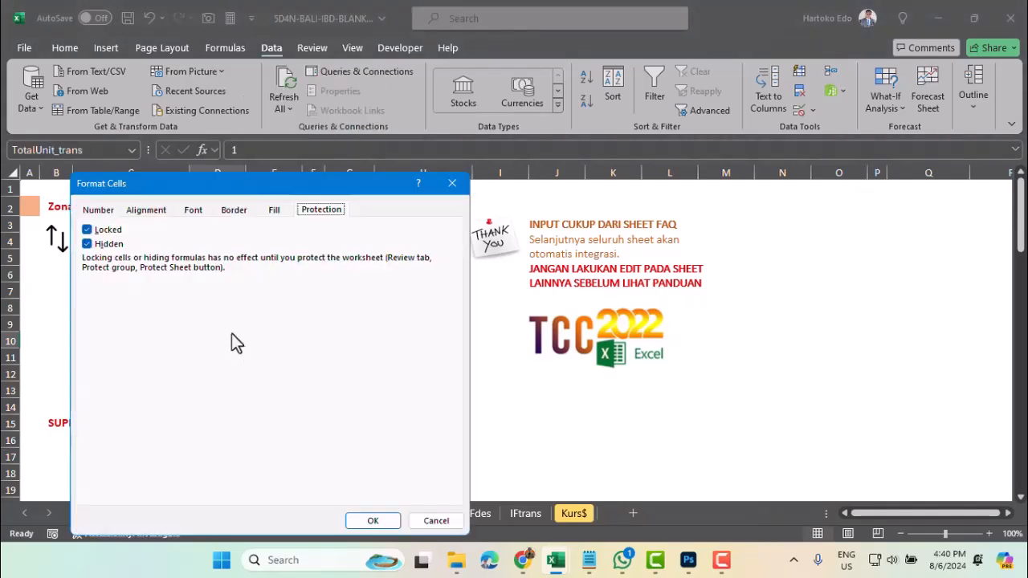
left_click(87, 230)
left_click(373, 522)
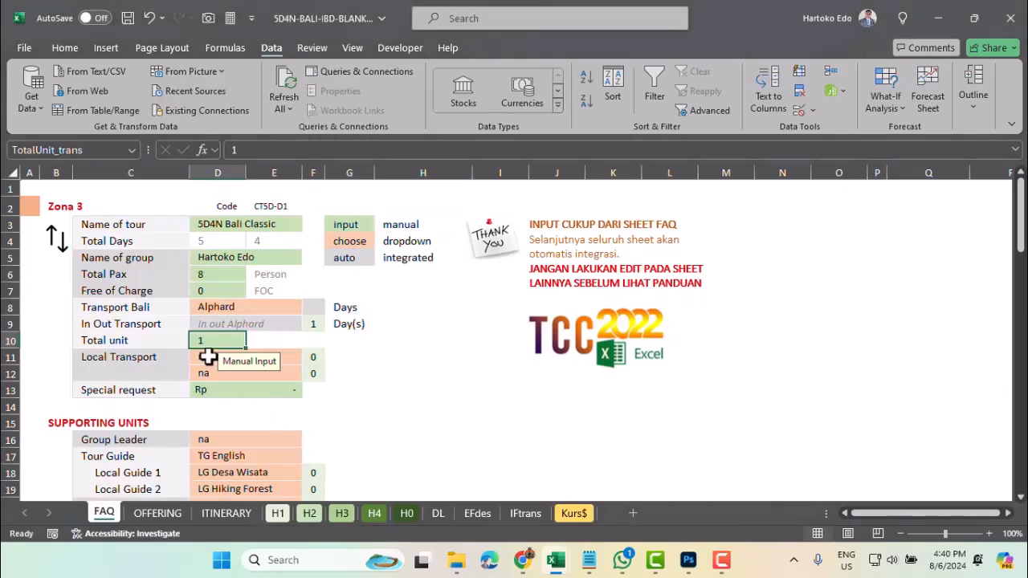
Unlock the two Local Transport dropdown cells and the Special request cell, D11:E13, together
left_click(208, 357)
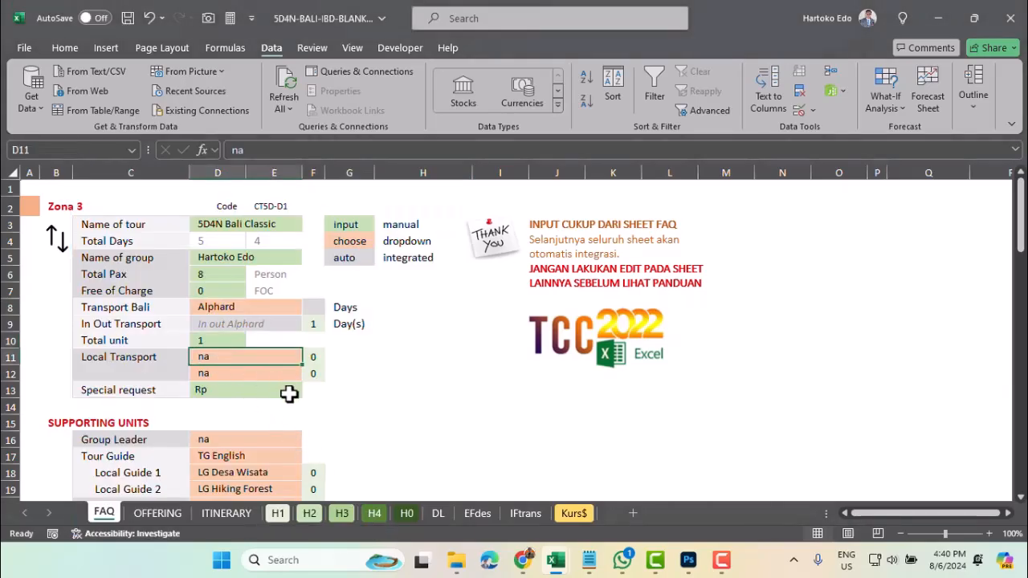
left_click(289, 393, "shift")
right_click(288, 393)
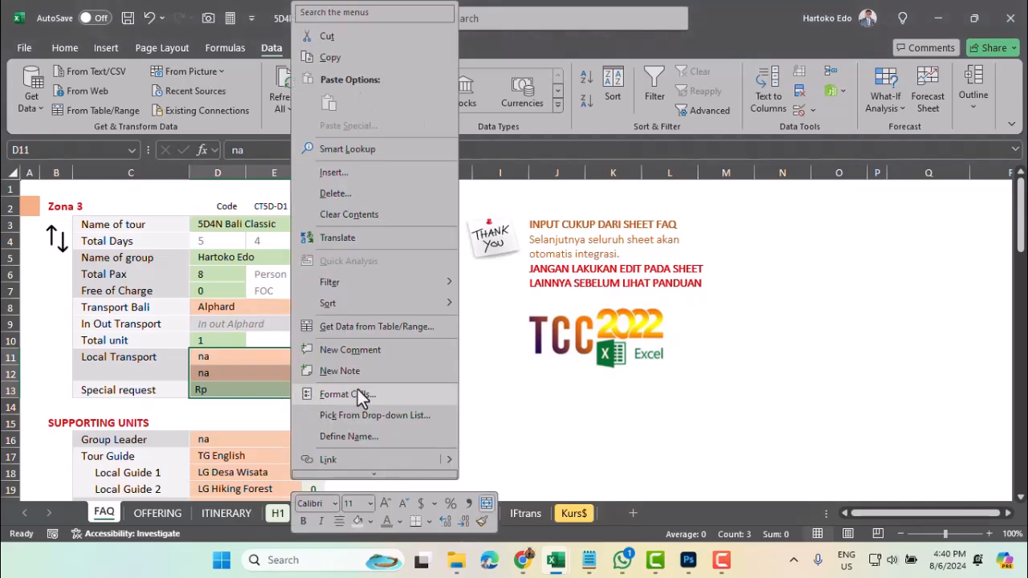
left_click(353, 395)
left_click(170, 243)
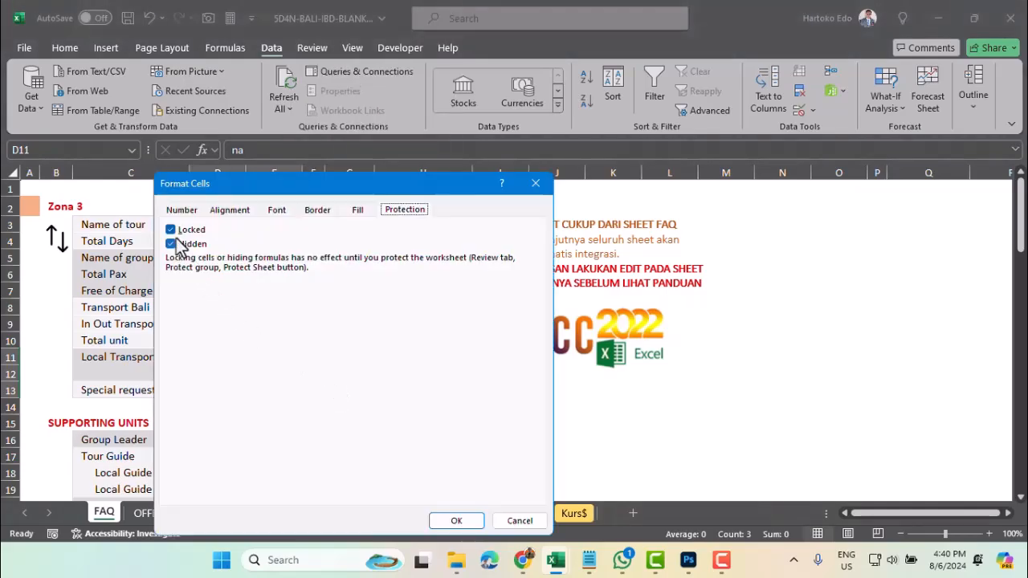
left_click(170, 230)
left_click(456, 521)
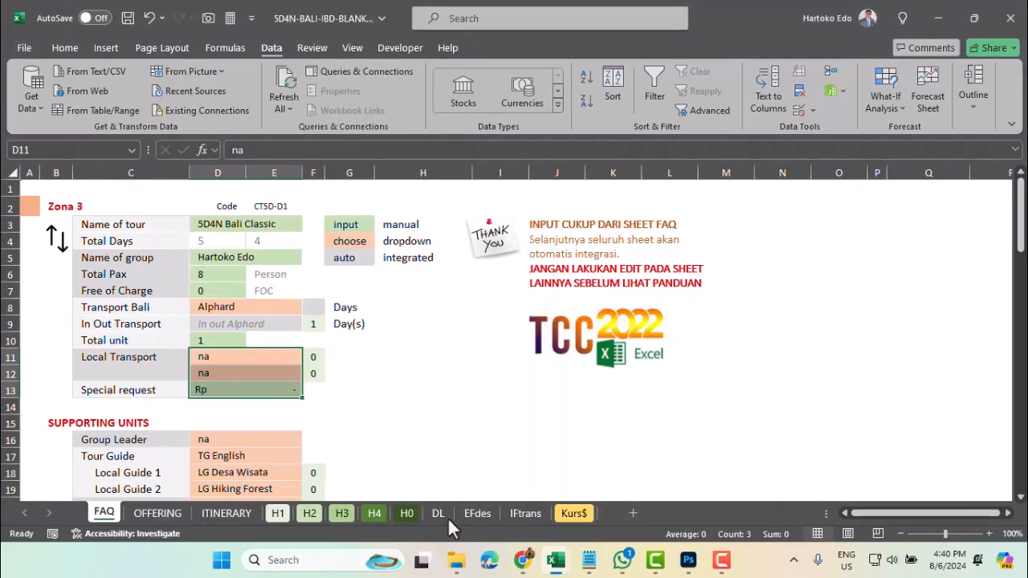
Unlock the Local Transport quantity cells F11:F12, leaving them Hidden
left_click(314, 357)
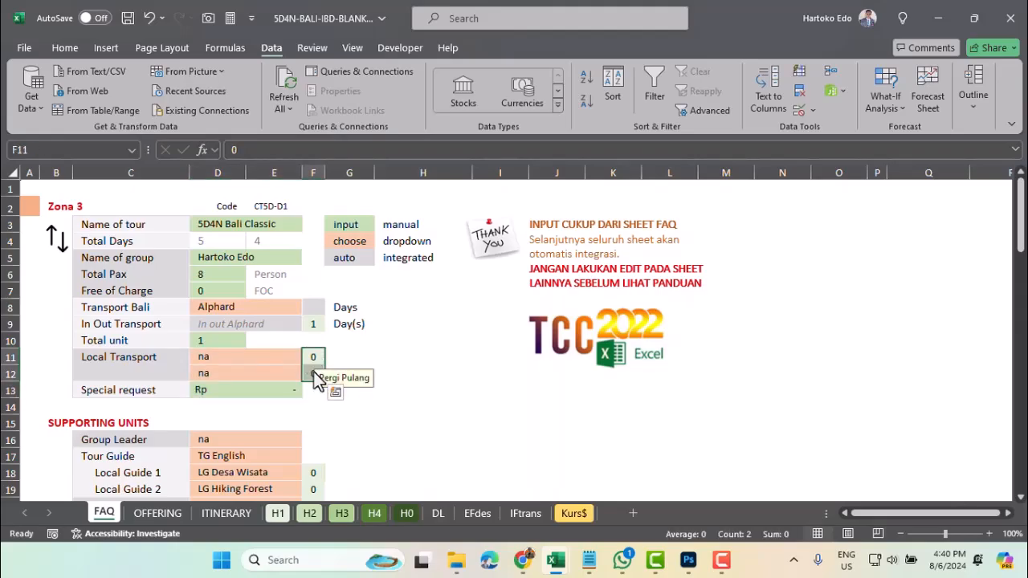
right_click(312, 363)
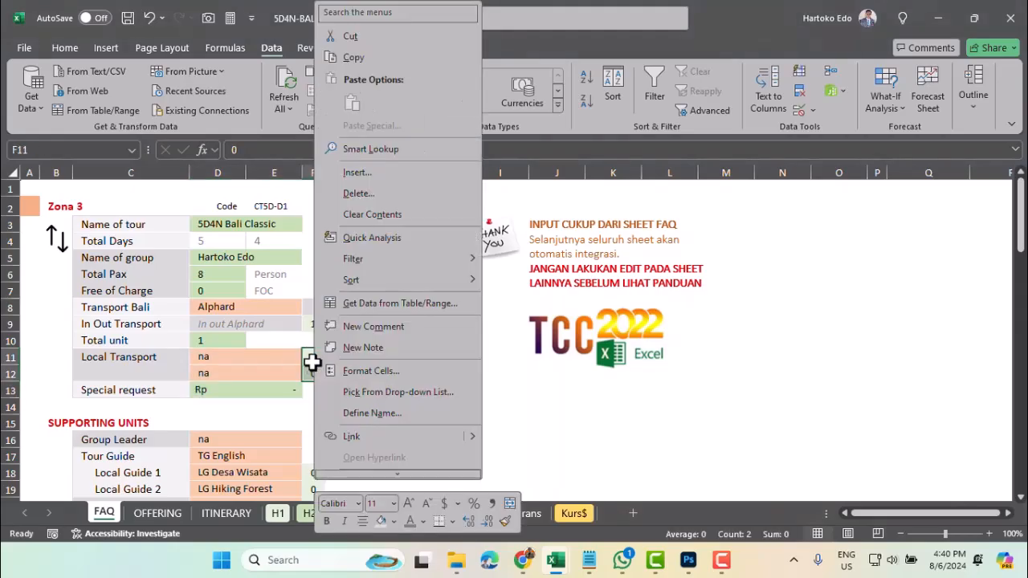
left_click(372, 376)
left_click(190, 231)
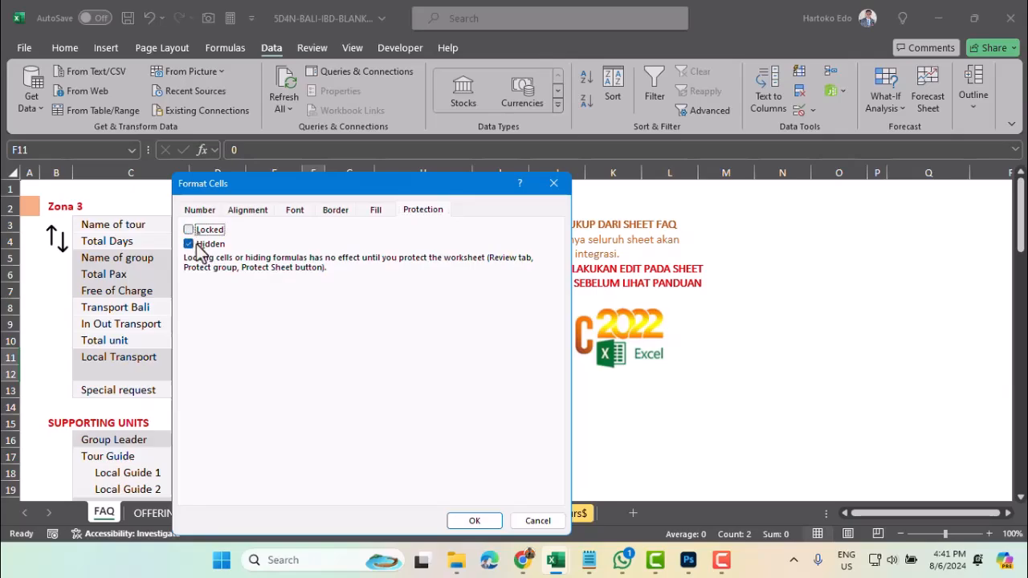
left_click(481, 521)
Unlock the Supporting Units dropdown cells from Group Leader to Drug, D16:E25, in one go
scroll(304, 419, "down", 2)
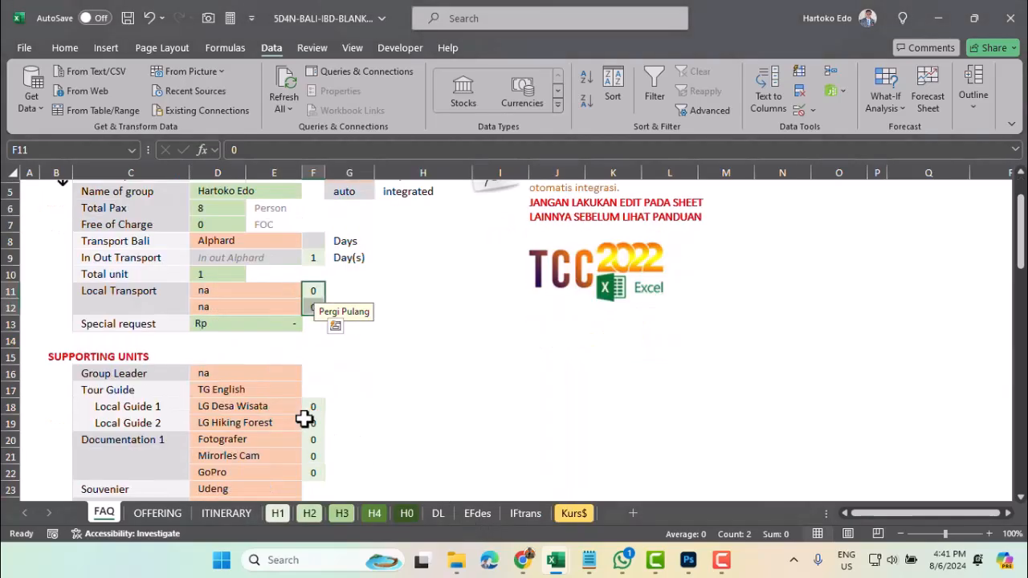
scroll(303, 419, "down", 2)
left_click(239, 309)
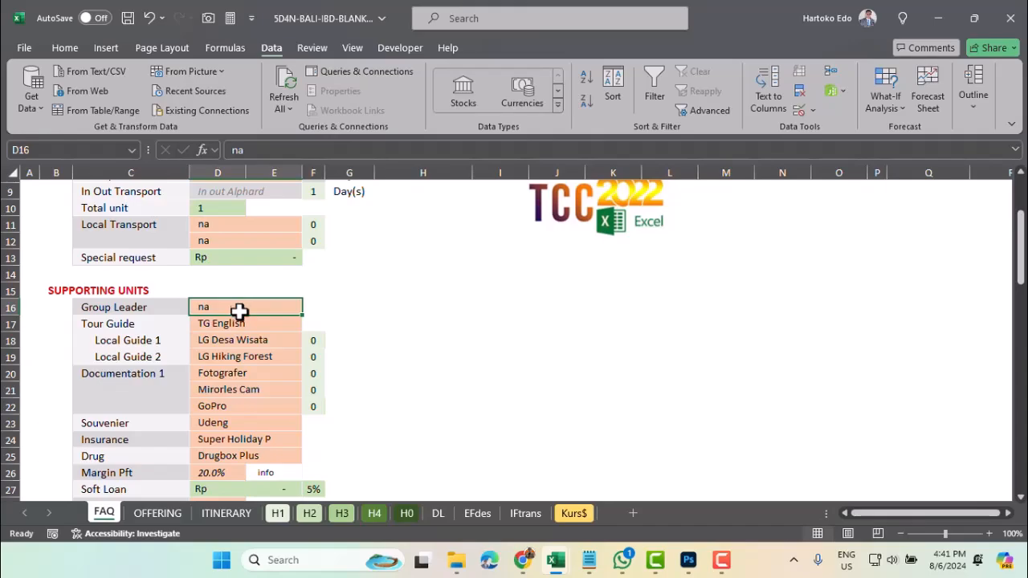
left_click(258, 453, "shift")
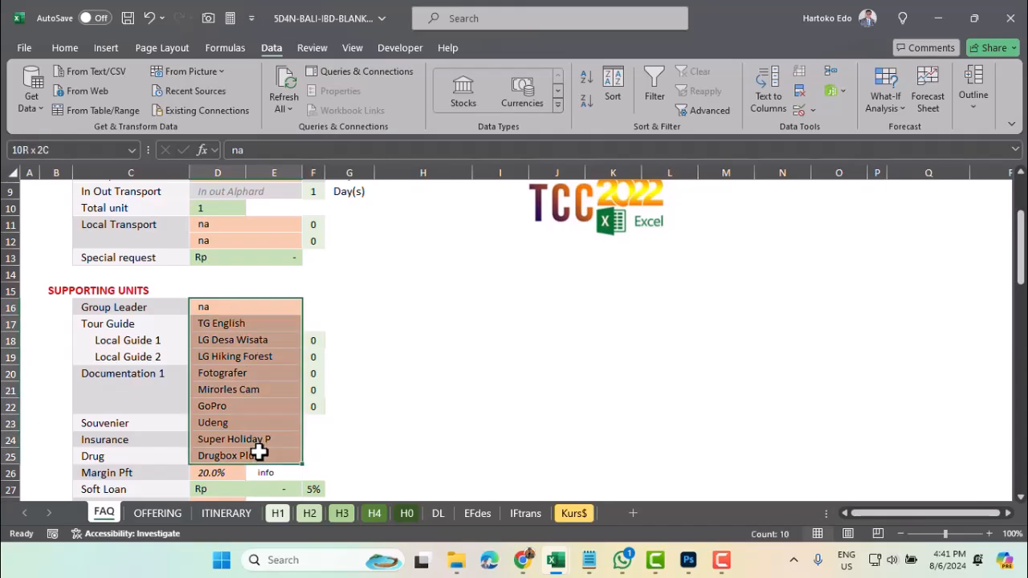
right_click(261, 454)
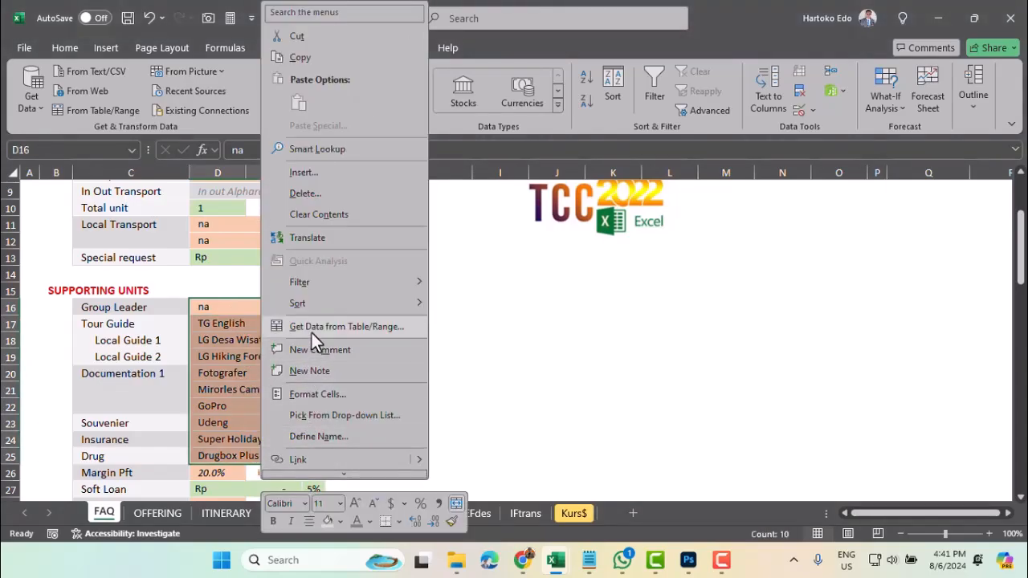
left_click(320, 395)
left_click(138, 230)
left_click(435, 520)
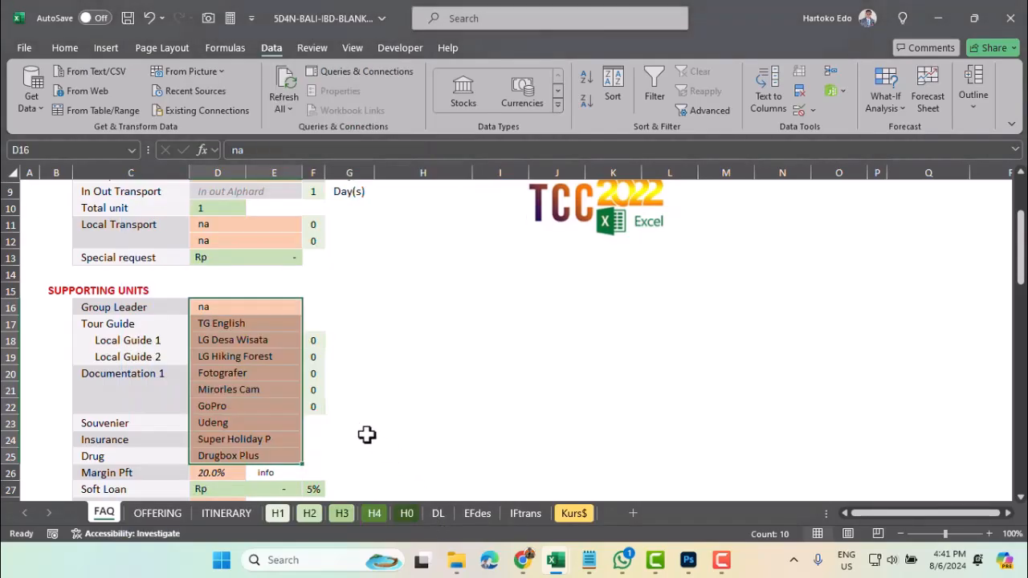
Remove the Locked protection from the Local Guide and Documentation quantity cells F18:F22
left_click_drag(308, 338, 313, 404)
right_click(312, 404)
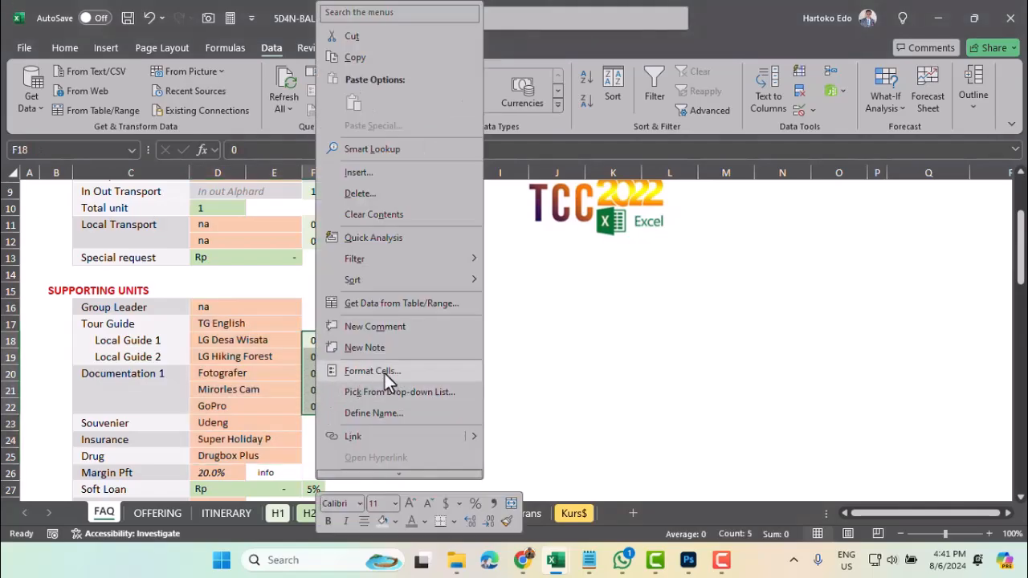
left_click(385, 373)
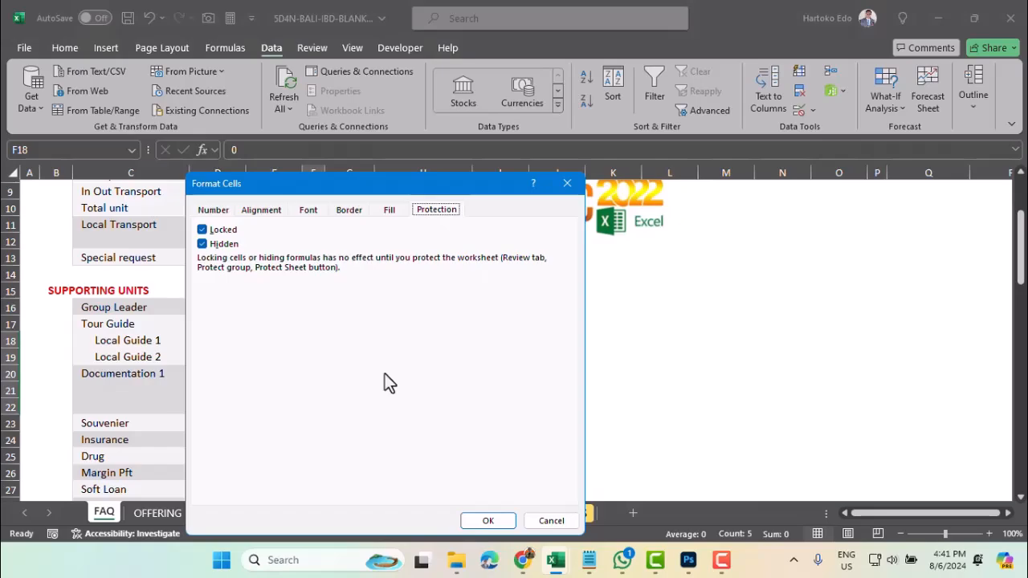
left_click(202, 230)
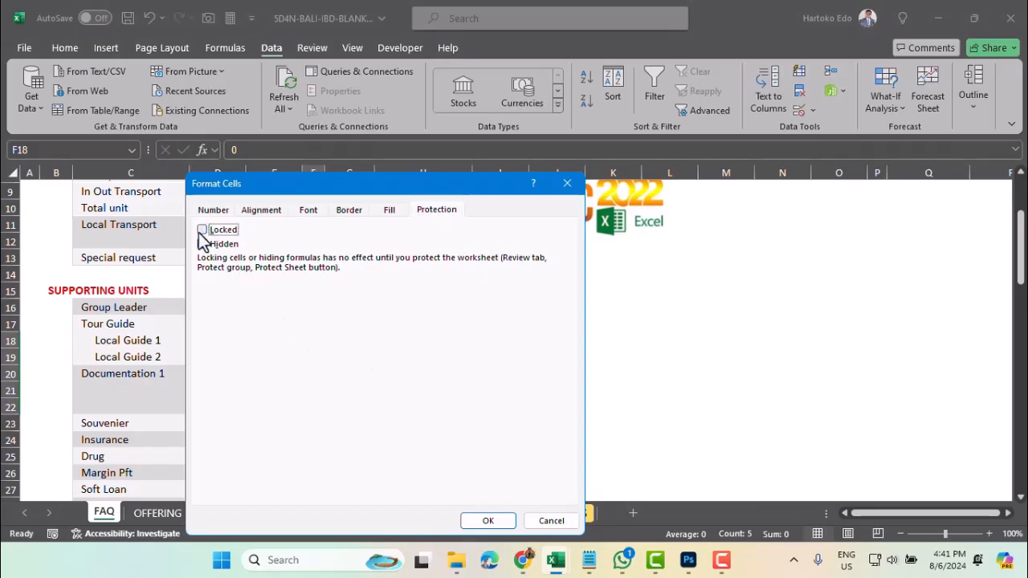
left_click(488, 520)
Unlock the Margin Pft percentage cell D26, keeping Hidden on
scroll(340, 461, "down", 1)
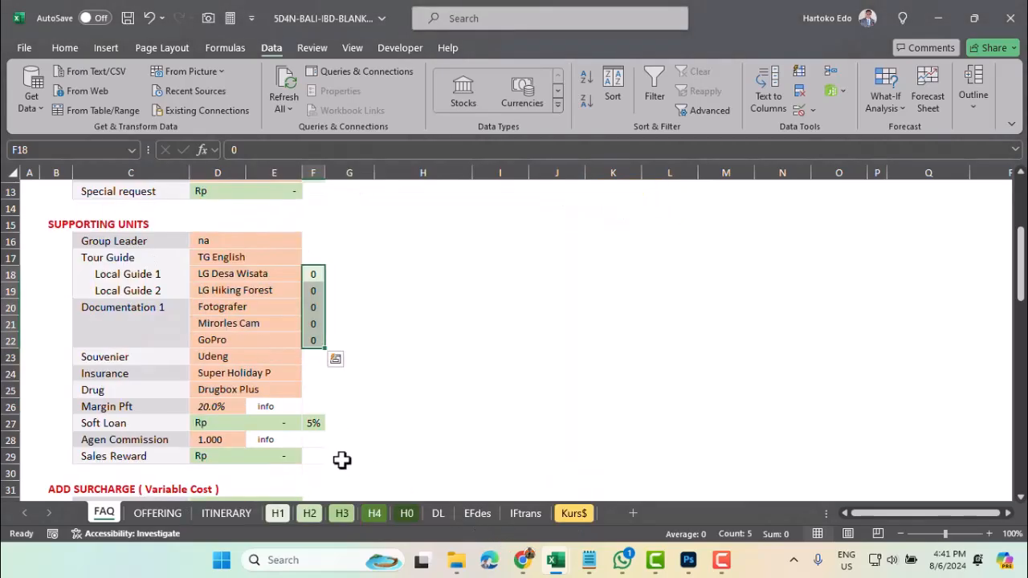
left_click(237, 406)
right_click(238, 404)
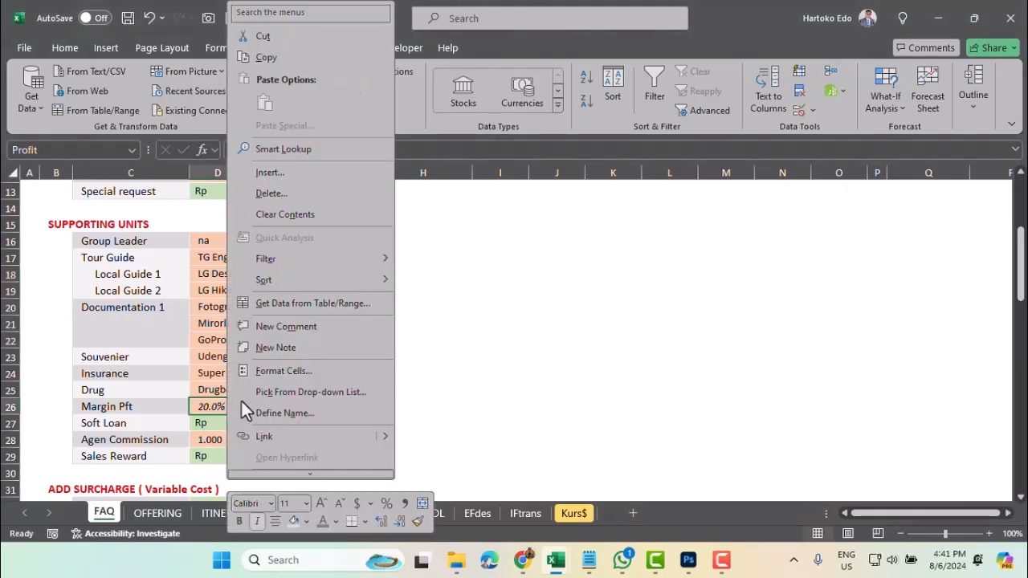
left_click(277, 372)
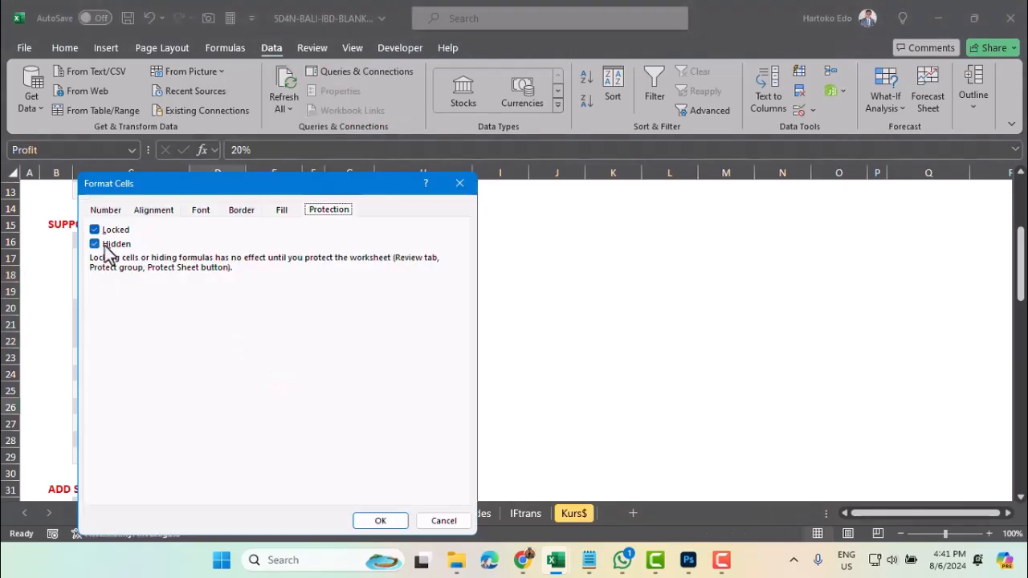
left_click(95, 230)
left_click(380, 521)
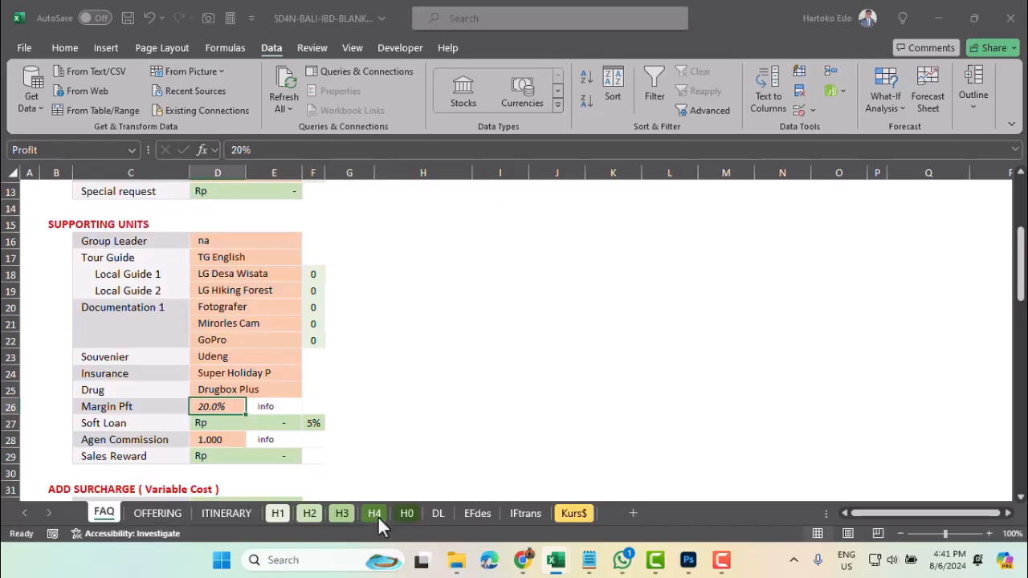
Unlock the Soft Loan amount and its percentage cell, D27:F27, together
left_click_drag(236, 419, 306, 422)
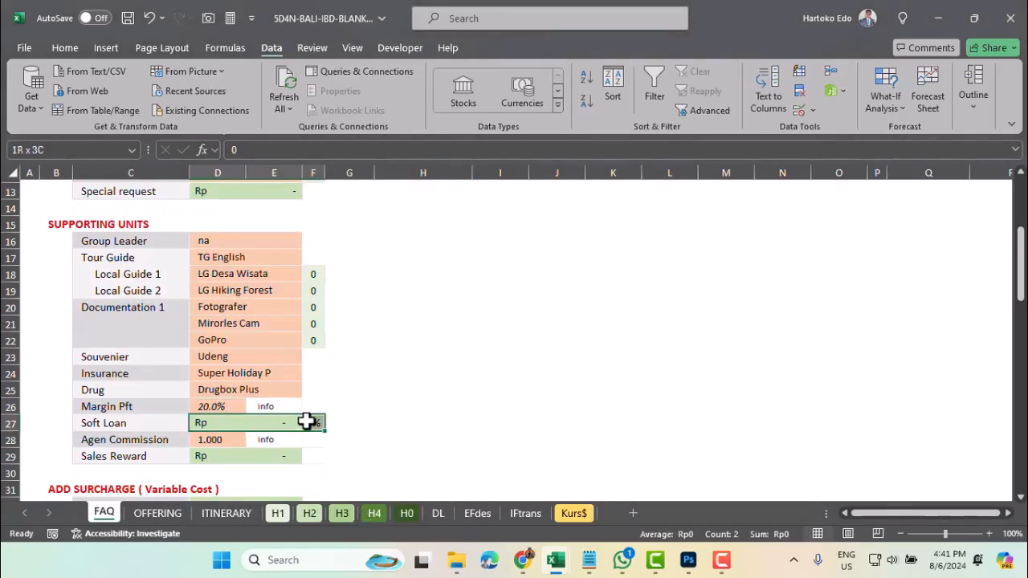
right_click(306, 423)
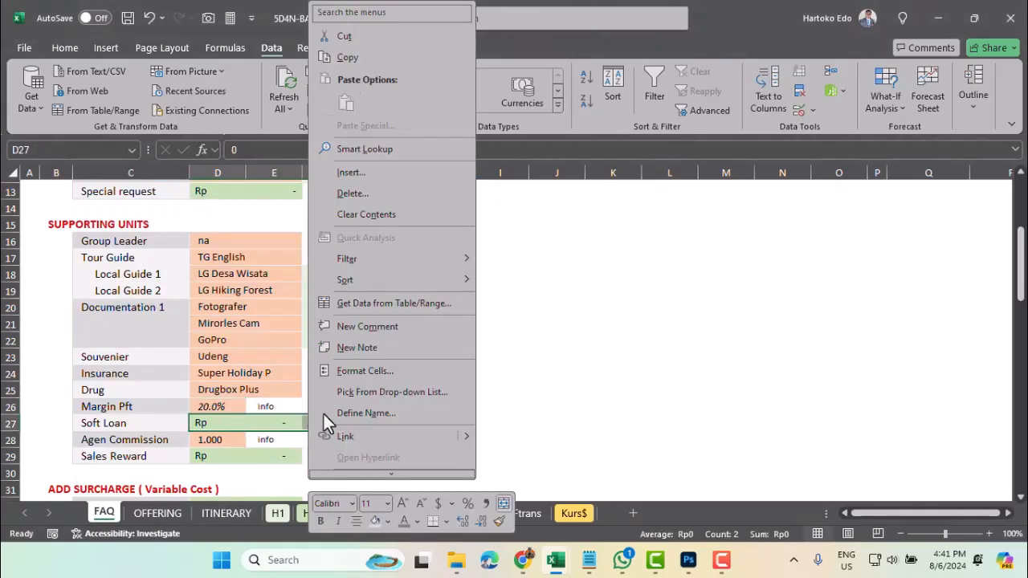
left_click(356, 370)
left_click(174, 228)
left_click(177, 229)
left_click(459, 519)
Unlock the Agen Commission cell D28, keeping its Hidden protection on
scroll(379, 440, "down", 2)
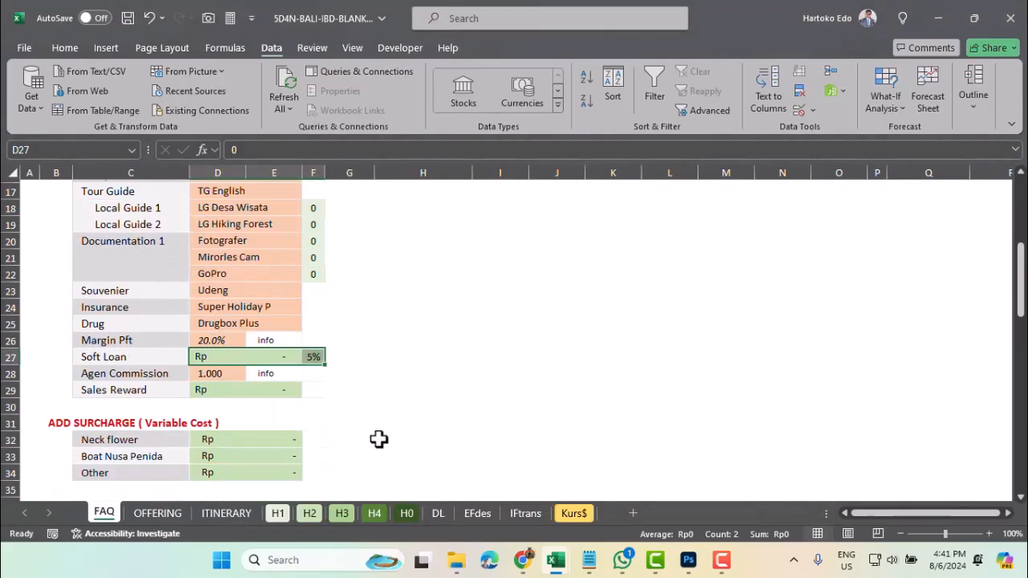
left_click(238, 375)
right_click(234, 374)
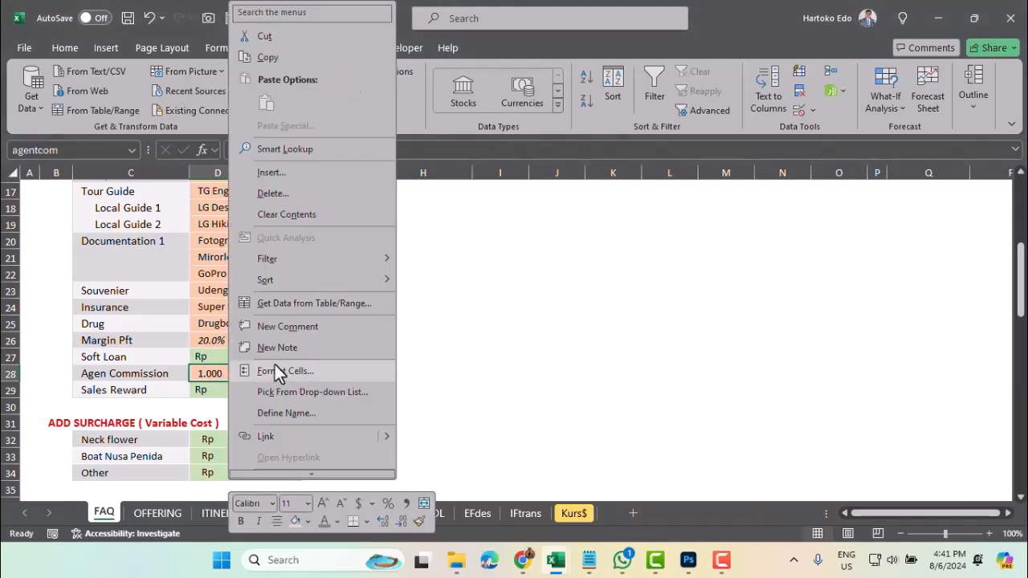
left_click(288, 372)
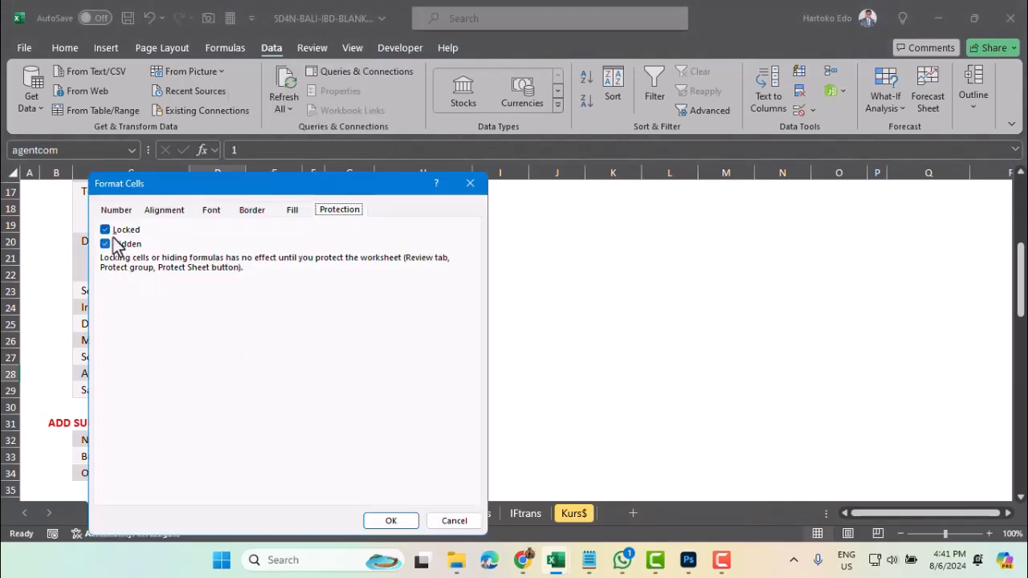
left_click(106, 230)
left_click(392, 522)
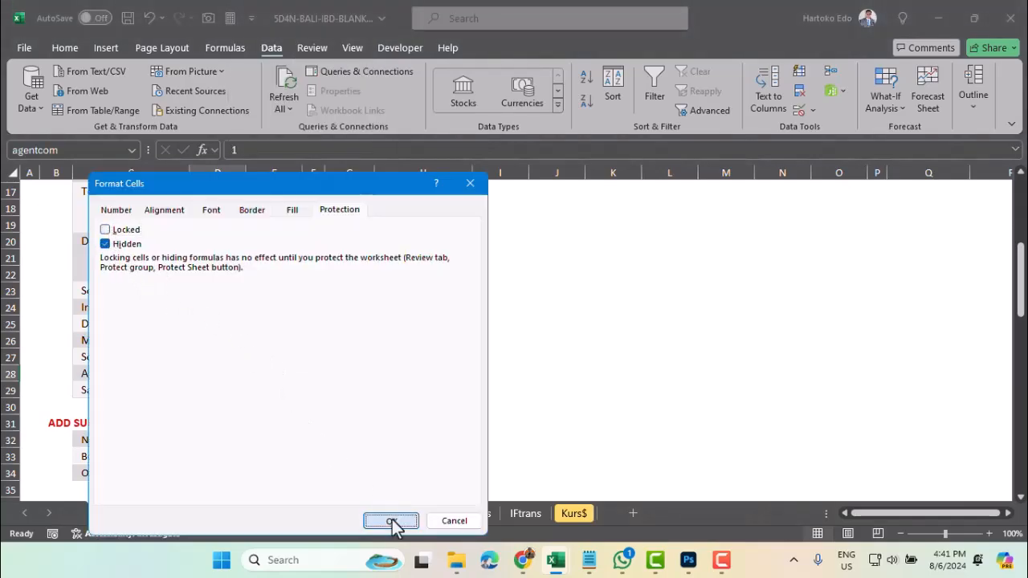
Remove the Locked protection from the Sales Reward cell D29, leaving it Hidden
left_click(230, 391)
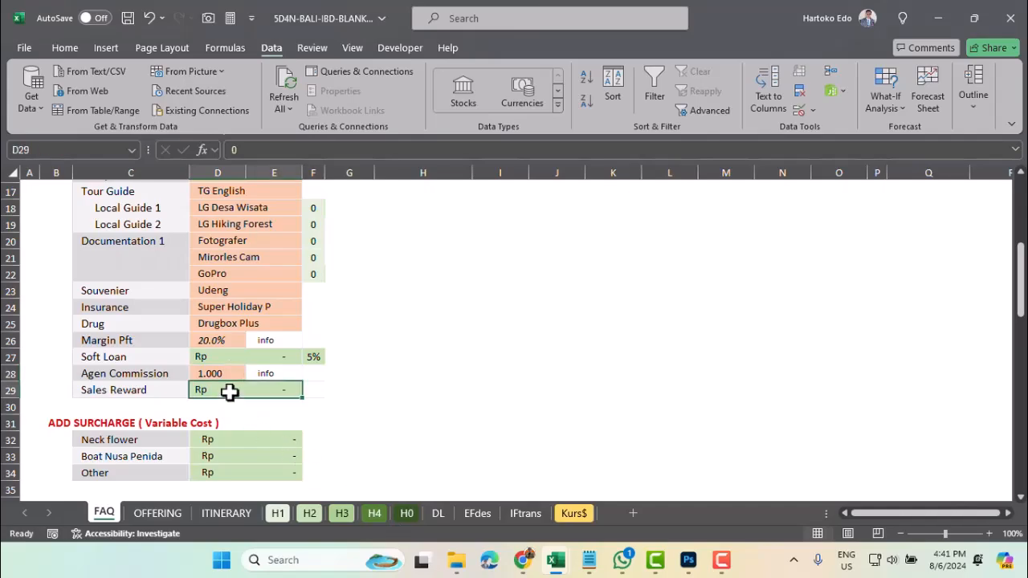
right_click(230, 392)
left_click(299, 372)
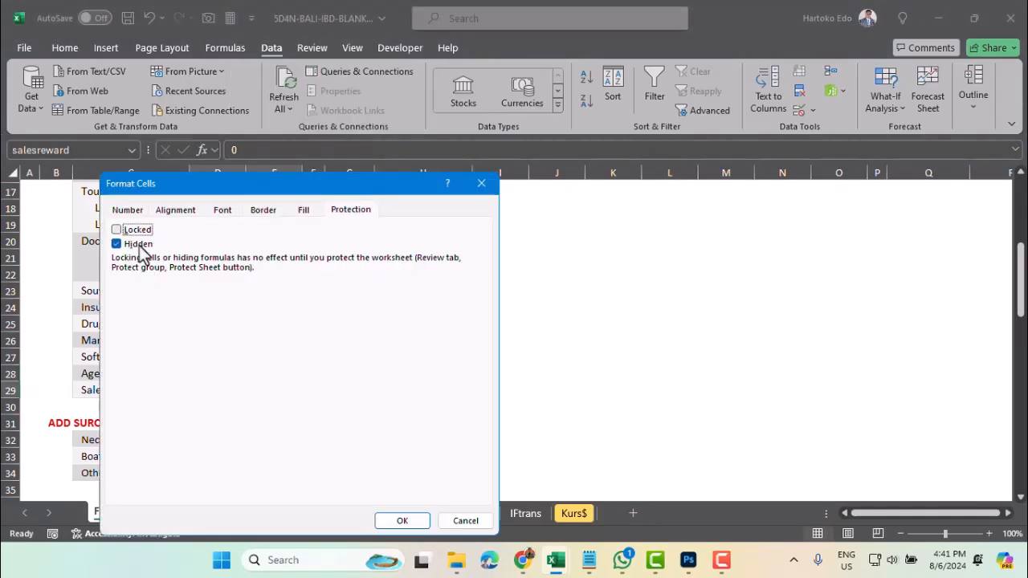
left_click(402, 521)
Unlock the Add Surcharge input cells for Neck flower, Boat Nusa Penida and Other, D32:E34
scroll(298, 399, "down", 2)
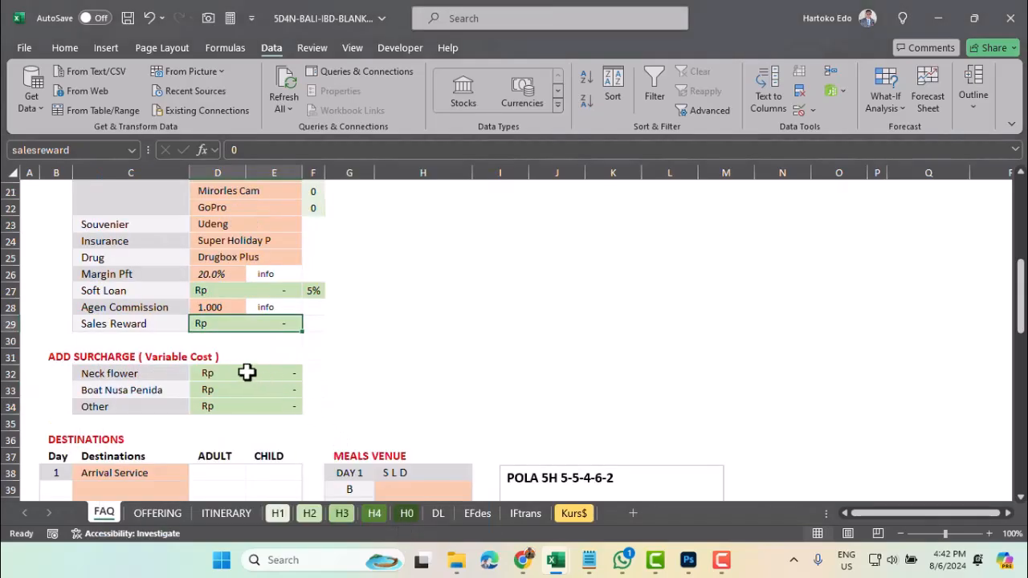
left_click_drag(245, 373, 249, 407)
right_click(249, 408)
left_click(314, 376)
left_click(125, 230)
left_click(426, 520)
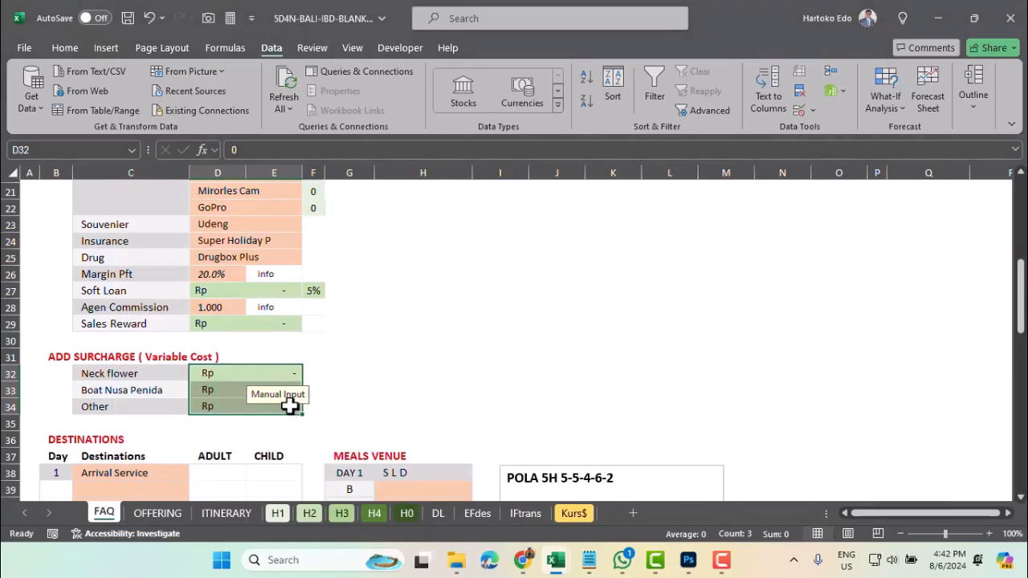
Unlock the Destinations dropdown cells for days 1 to 5, C38:C59, keeping their Hidden protection on
scroll(285, 406, "down", 4)
left_click(123, 274)
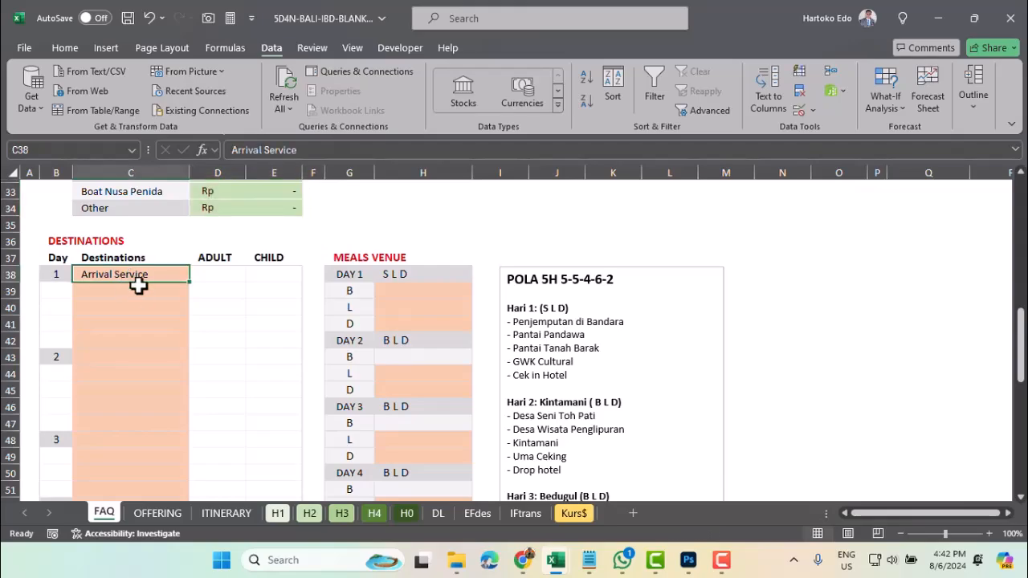
scroll(138, 287, "down", 4)
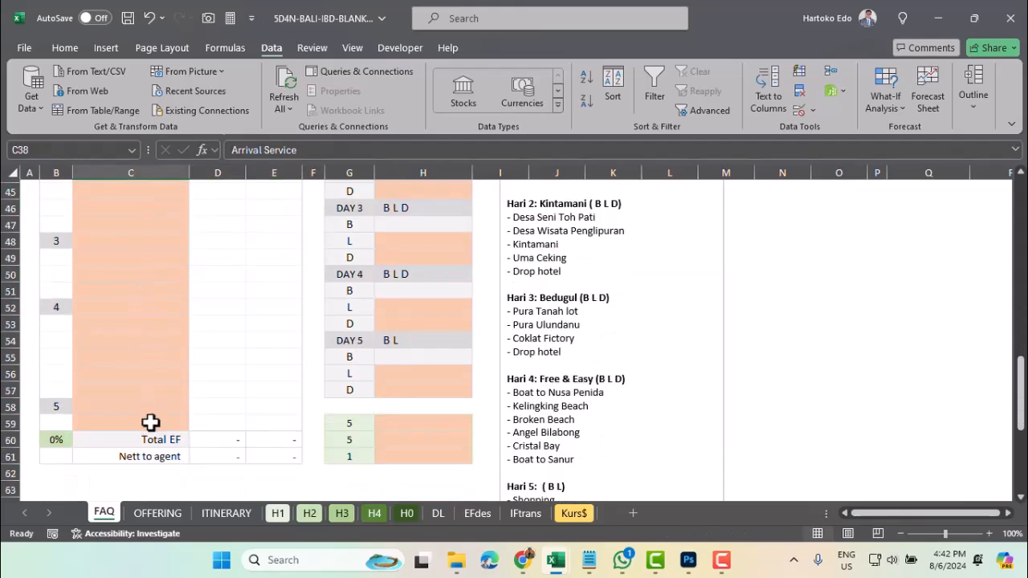
left_click(150, 428, "shift")
right_click(153, 399)
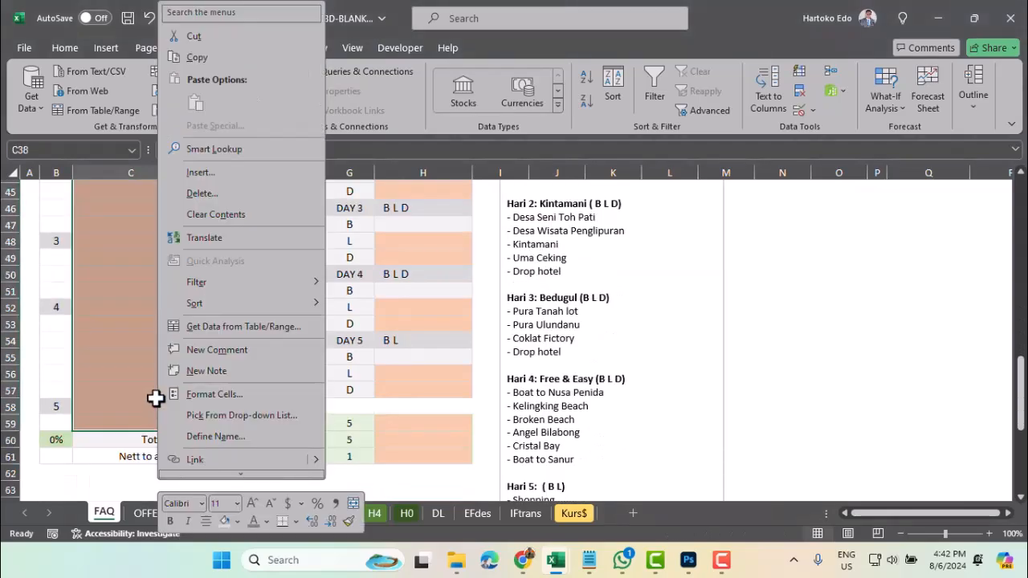
left_click(218, 400)
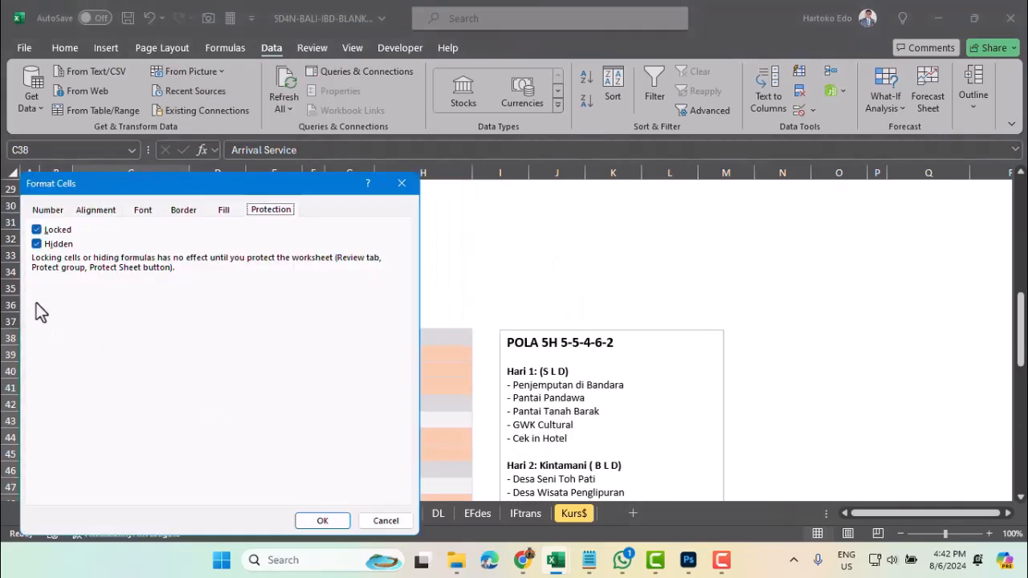
left_click(37, 230)
left_click(323, 520)
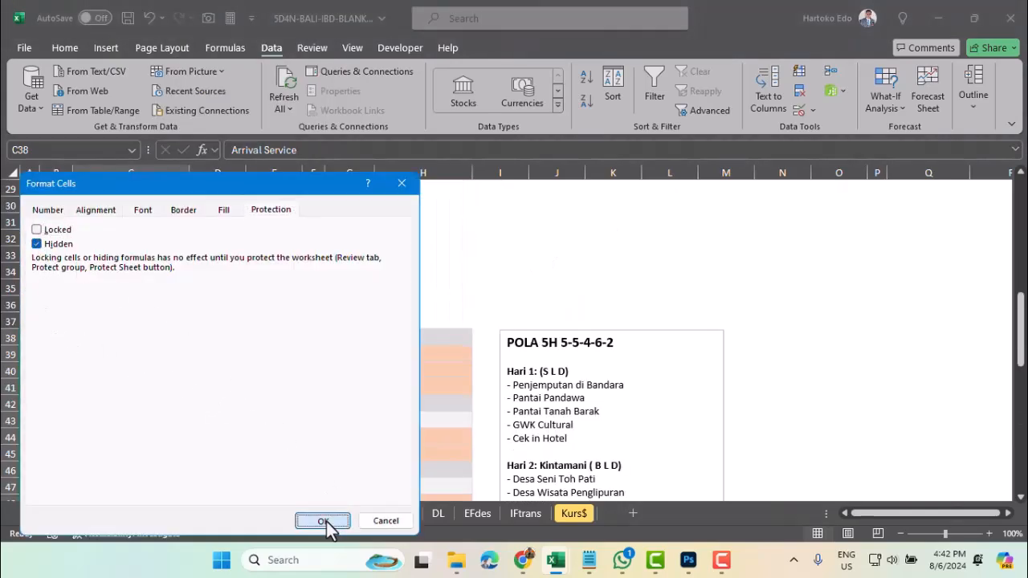
Remove the Locked protection from the percentage cell B60 beside Total EF
scroll(189, 453, "down", 4)
scroll(189, 454, "down", 4)
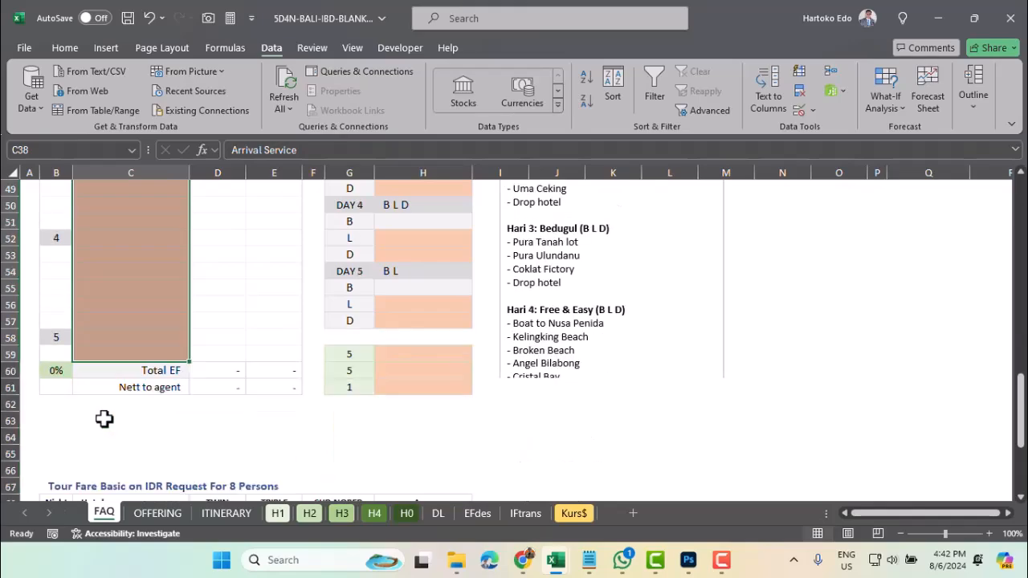
left_click(50, 370)
right_click(50, 370)
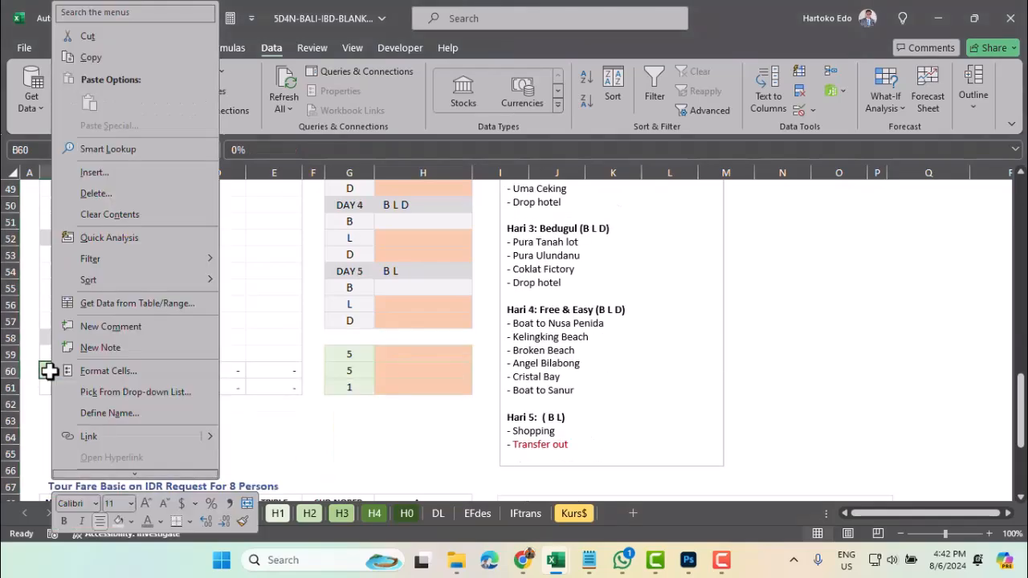
left_click(102, 371)
left_click(23, 230)
left_click(308, 521)
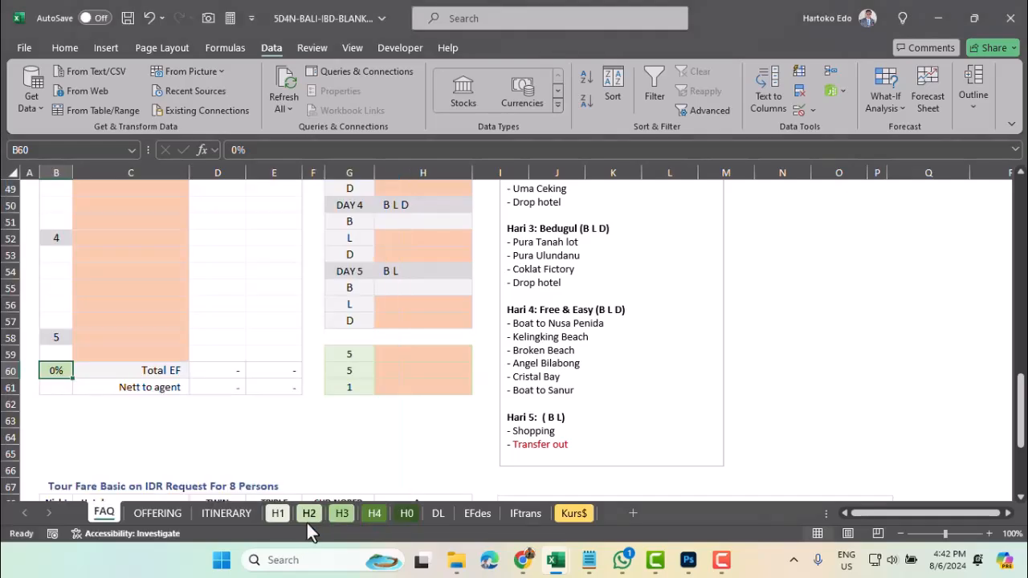
Unlock the Day 1 Meals Venue cells H39:H41, leaving them Hidden
scroll(410, 452, "up", 4)
scroll(410, 452, "up", 1)
left_click_drag(407, 285, 409, 313)
right_click(410, 313)
left_click(474, 372)
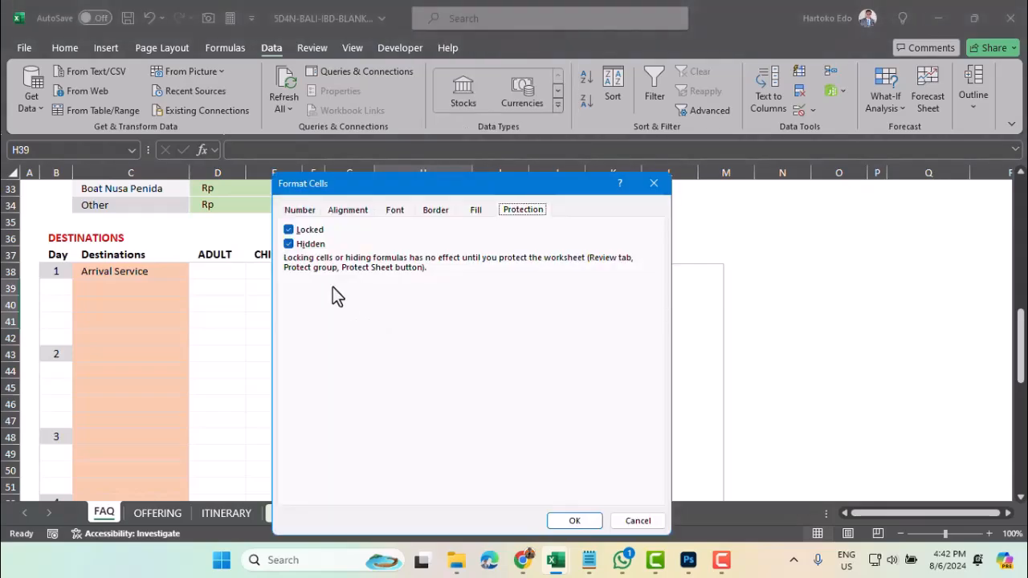
left_click(289, 231)
left_click(567, 521)
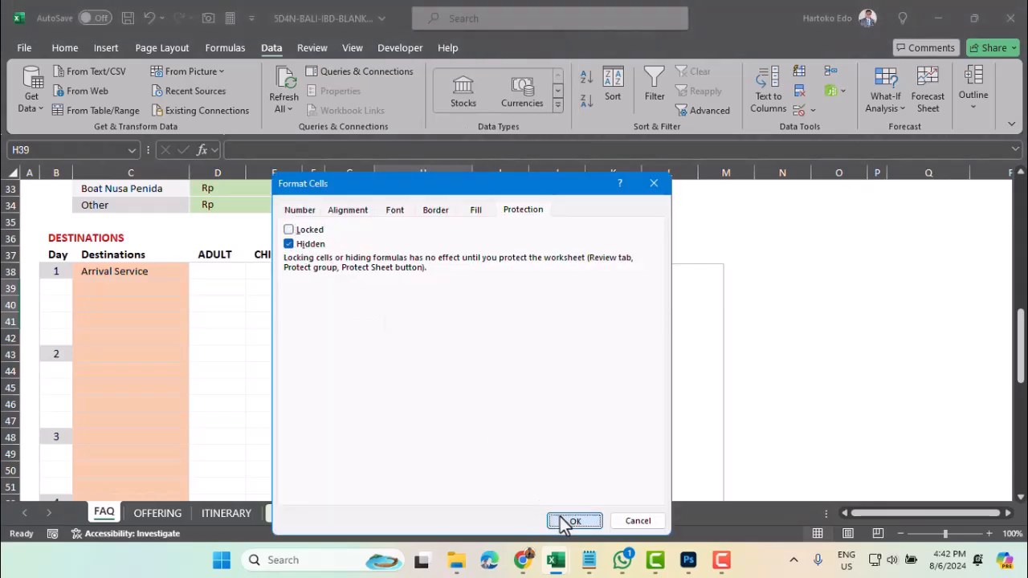
Unlock the Day 2 lunch and dinner venue cells H44:H45, leaving them Hidden
scroll(434, 343, "down", 1)
left_click_drag(404, 299, 404, 316)
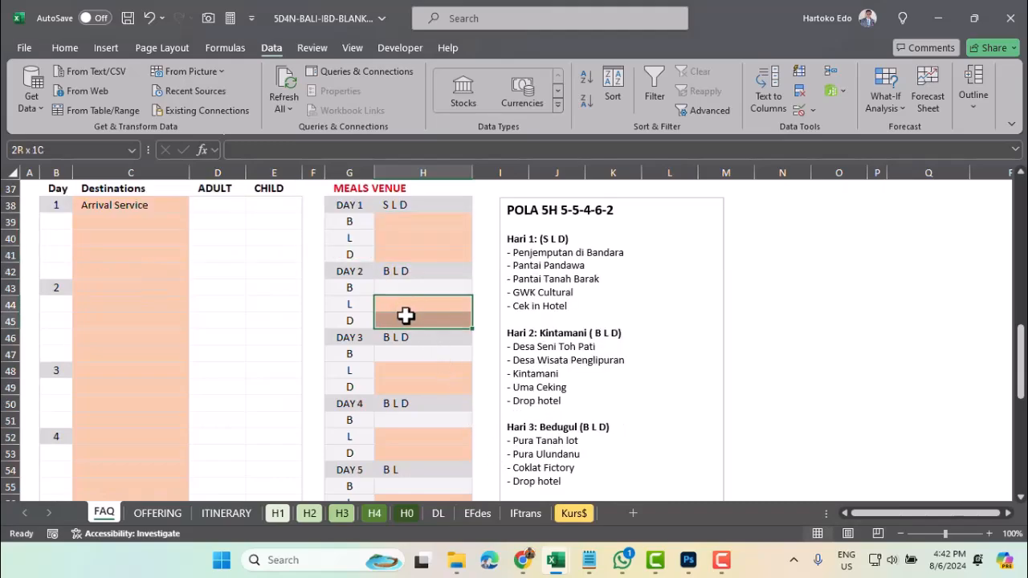
right_click(406, 317)
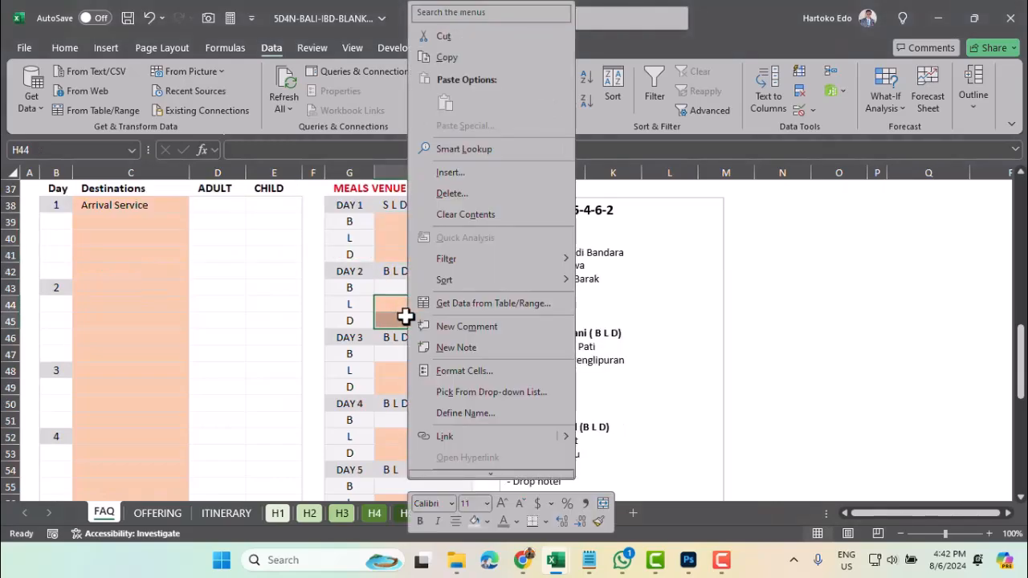
left_click(460, 372)
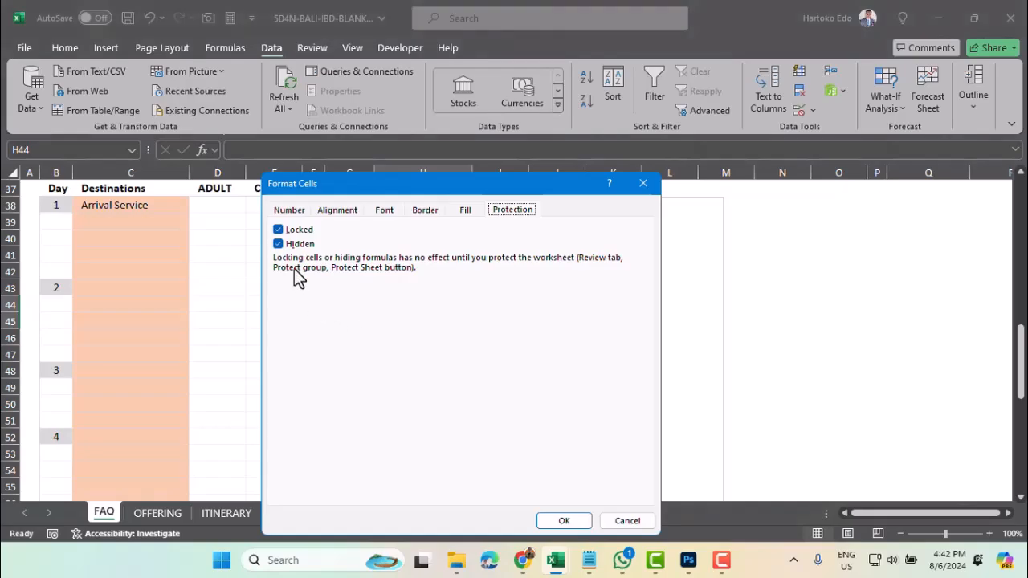
left_click(279, 231)
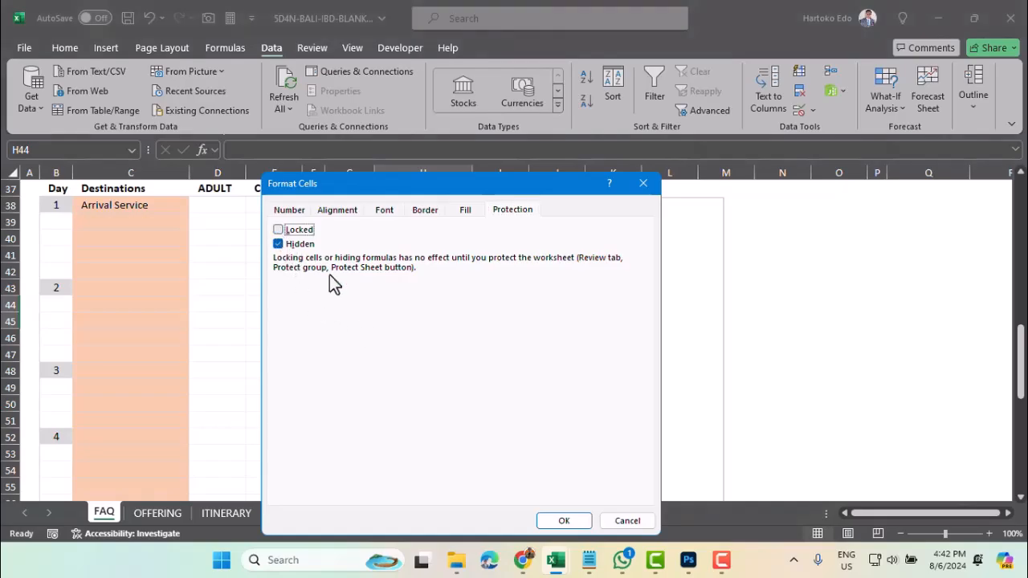
left_click(560, 520)
Remove the Locked protection from the Day 3 lunch and dinner venue cells H48:H49
scroll(436, 351, "down", 2)
left_click_drag(404, 304, 403, 320)
right_click(403, 321)
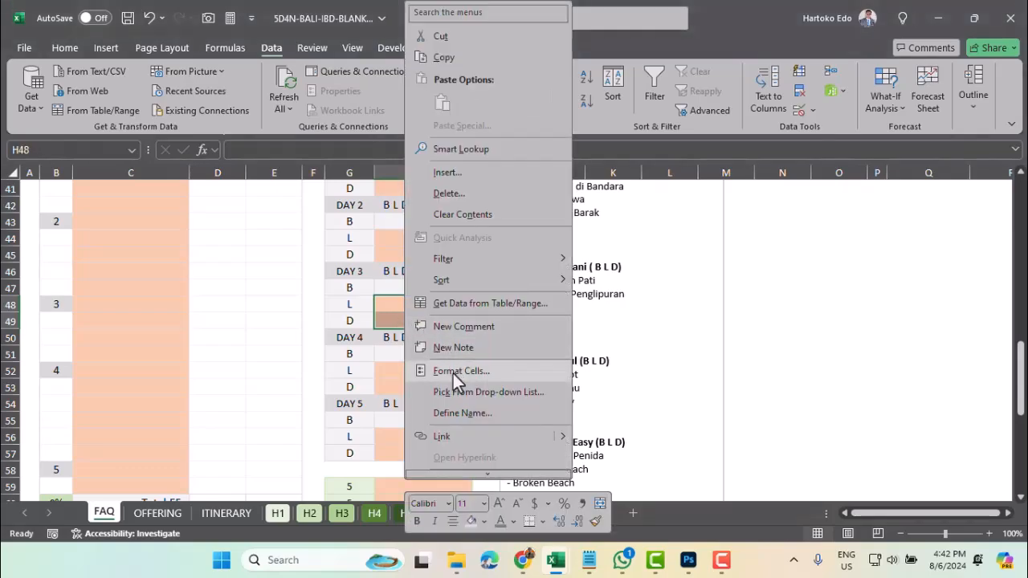
left_click(453, 369)
left_click(271, 229)
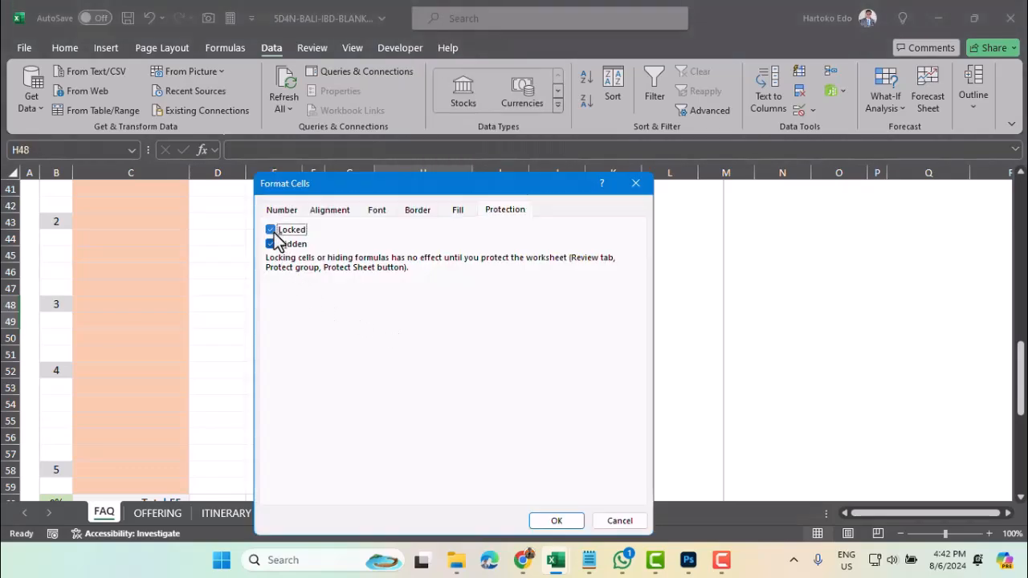
left_click(554, 522)
Unlock the Day 4 lunch and dinner venue cells H52:H53, keeping Hidden on
scroll(458, 415, "down", 2)
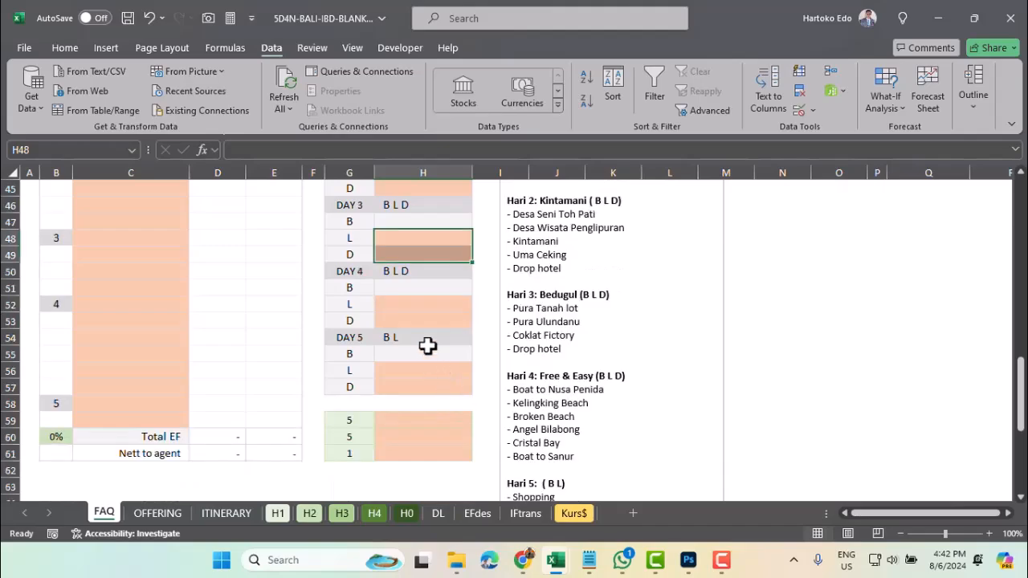
left_click_drag(401, 297, 401, 318)
right_click(403, 319)
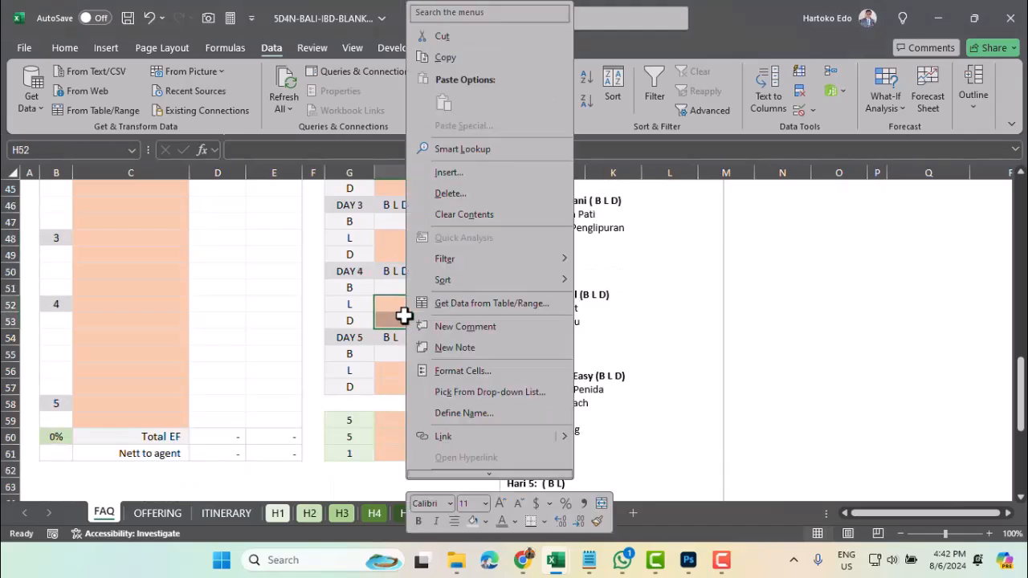
left_click(449, 375)
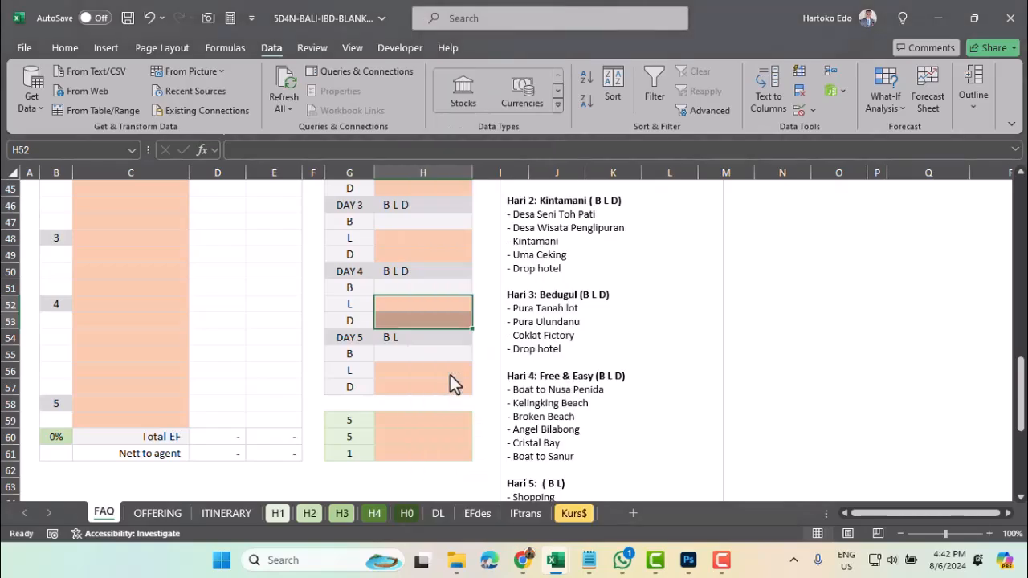
left_click(268, 231)
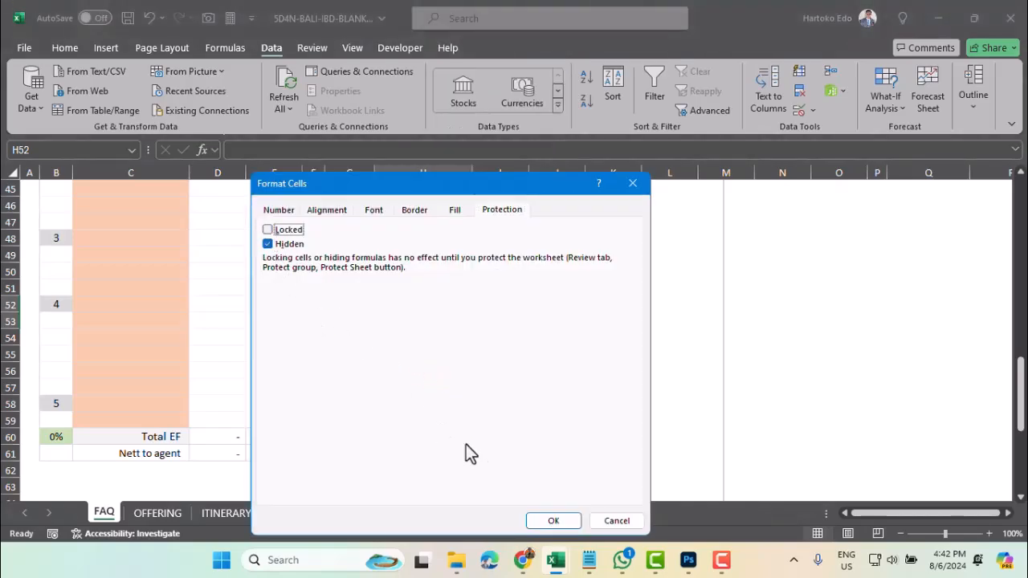
left_click(554, 521)
Unlock the Day 5 lunch and dinner venue cells H56:H57, keeping Hidden on
left_click_drag(402, 372, 404, 385)
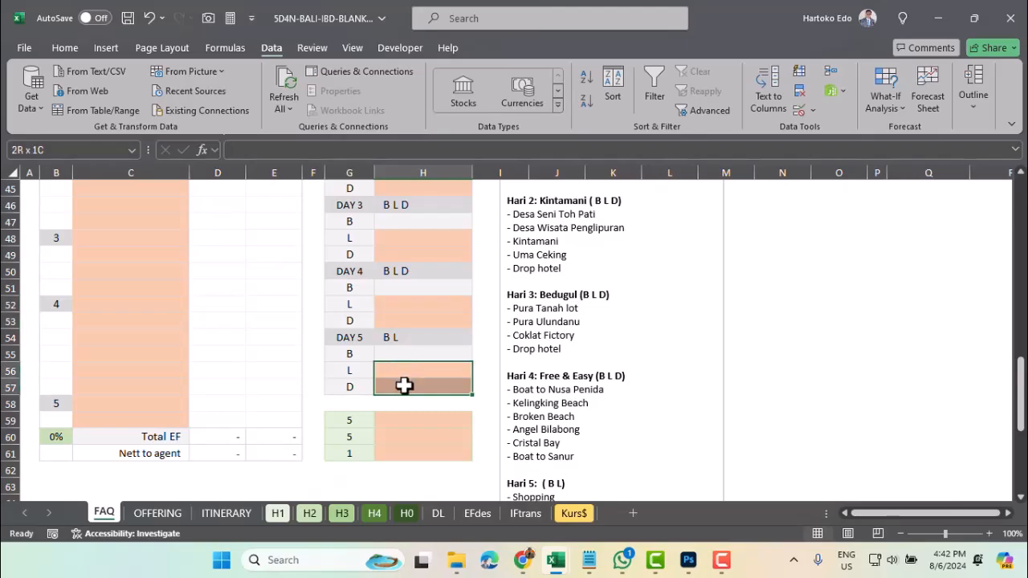
right_click(404, 386)
left_click(470, 375)
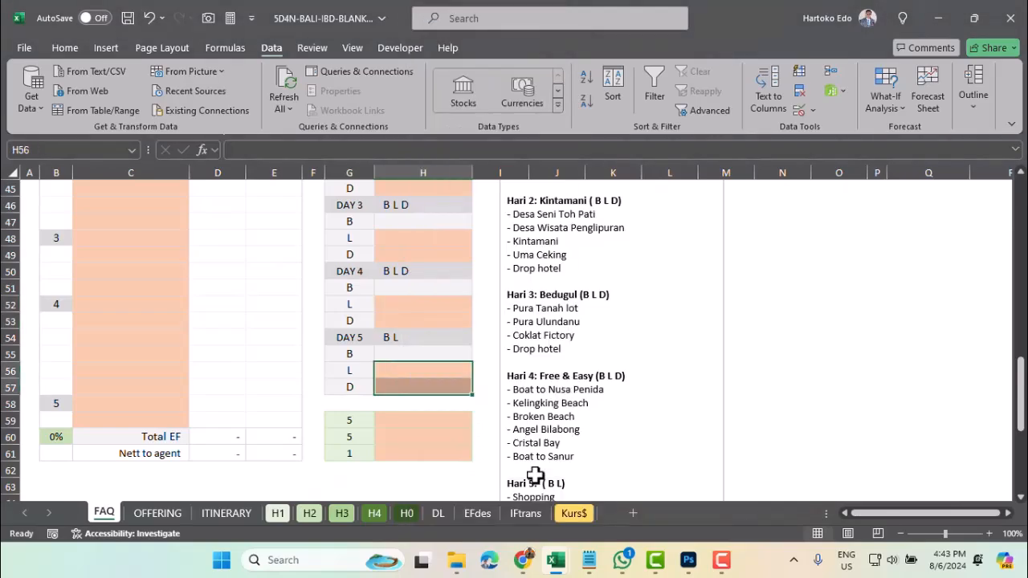
left_click(294, 229)
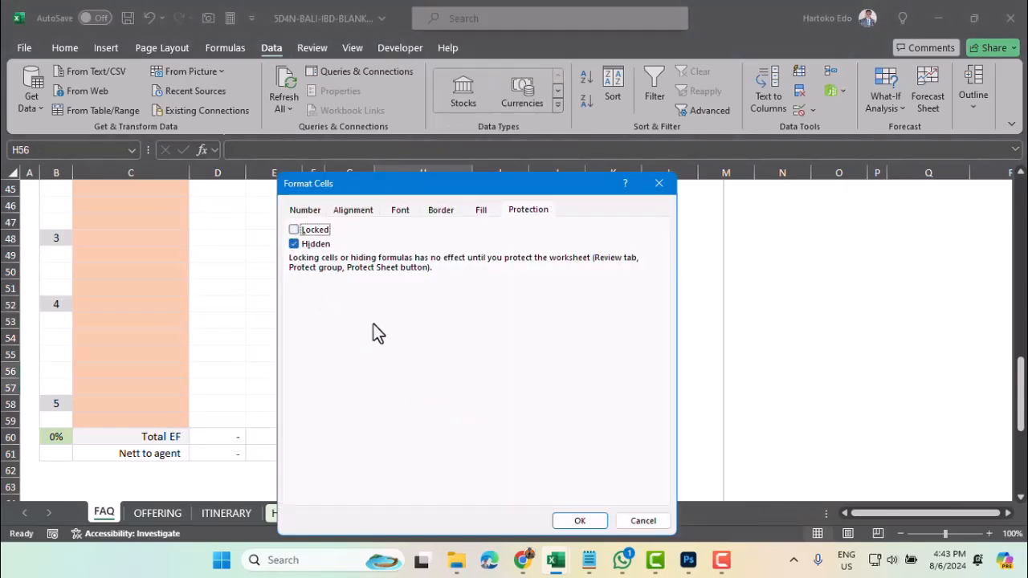
left_click(575, 522)
Unlock the quantity and dropdown cells G59:H61 below the Meals Venue table, leaving them Hidden
scroll(482, 455, "down", 2)
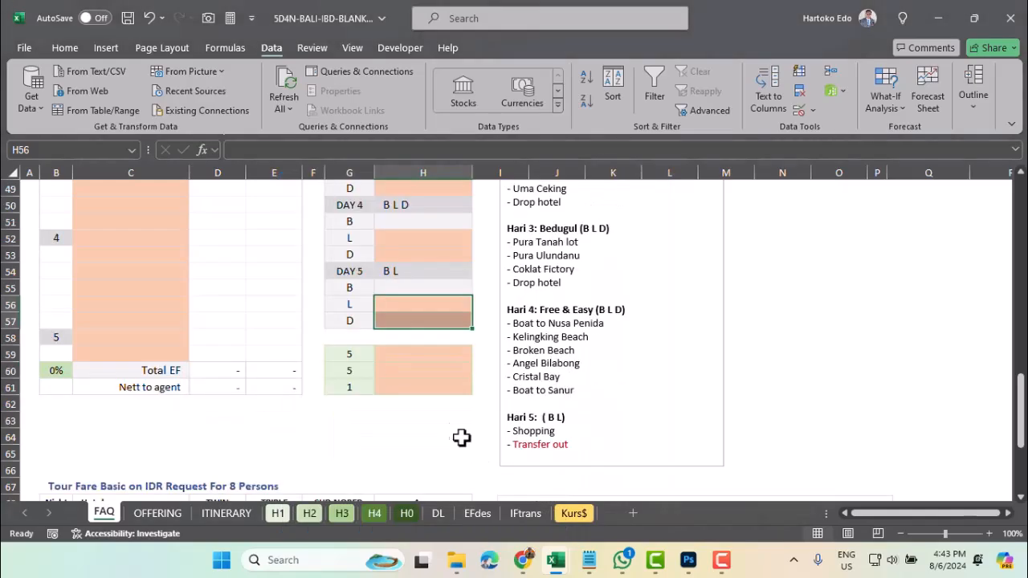
left_click_drag(347, 358, 402, 389)
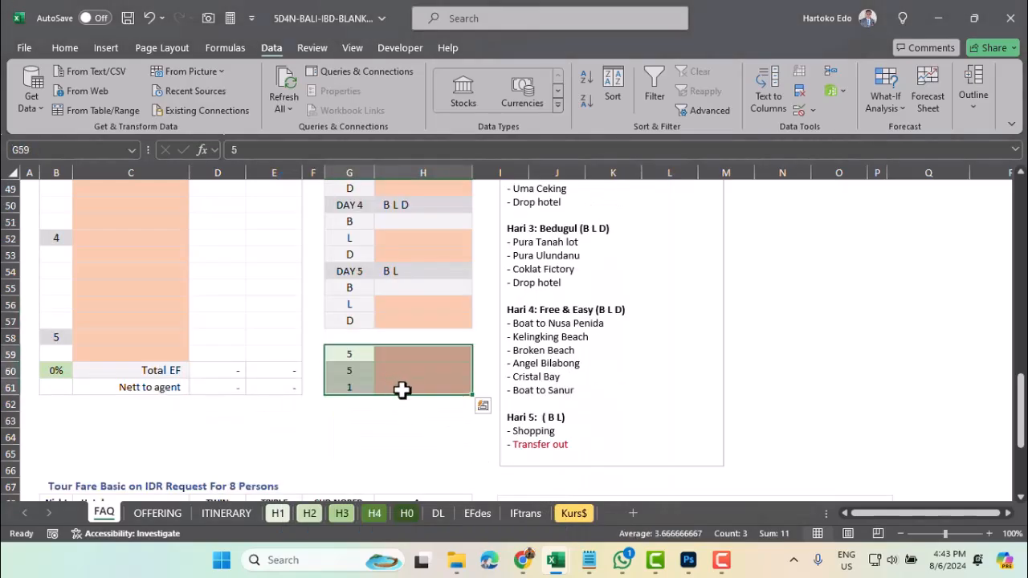
right_click(401, 390)
left_click(450, 371)
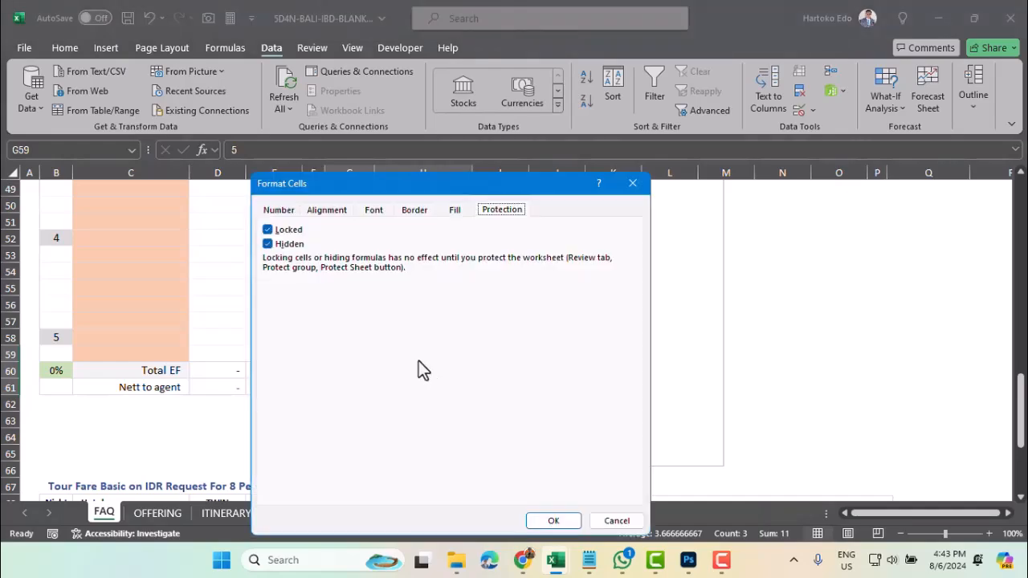
left_click(268, 231)
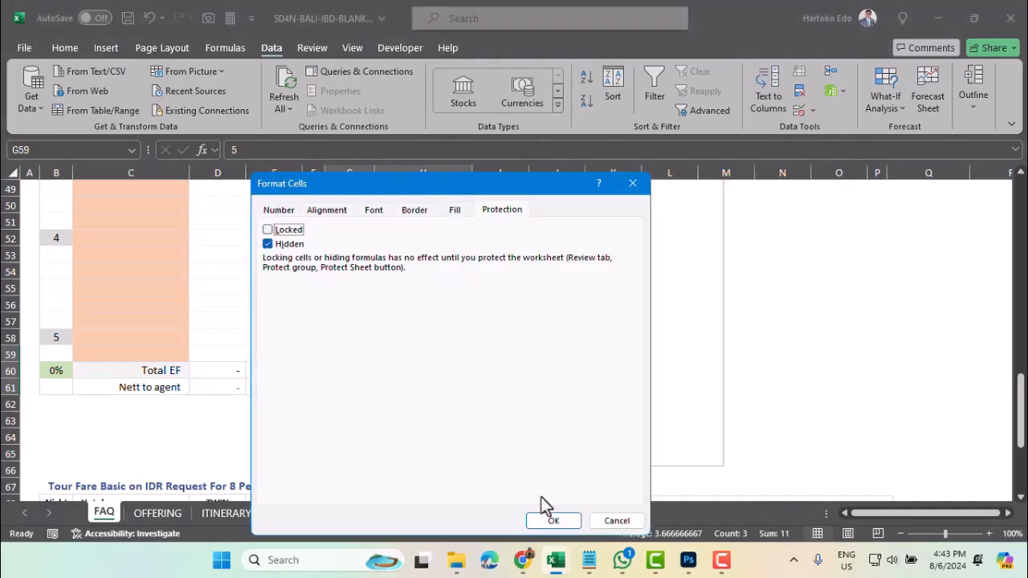
left_click(553, 520)
Unlock the Night and Hotels cells B69:C76 in the Tour Fare table, leaving them Hidden
scroll(462, 437, "down", 3)
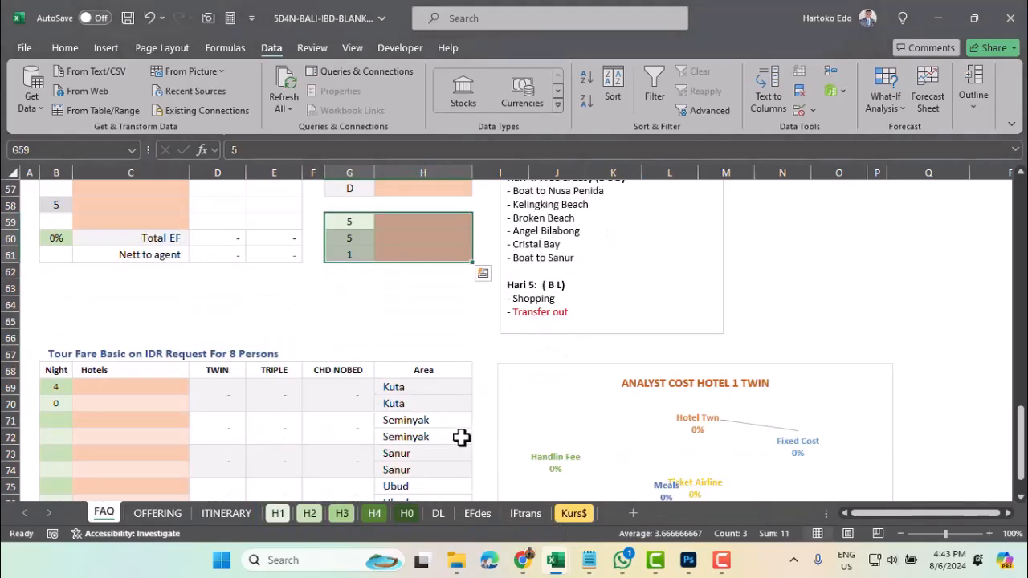
scroll(462, 437, "down", 2)
left_click_drag(53, 321, 136, 434)
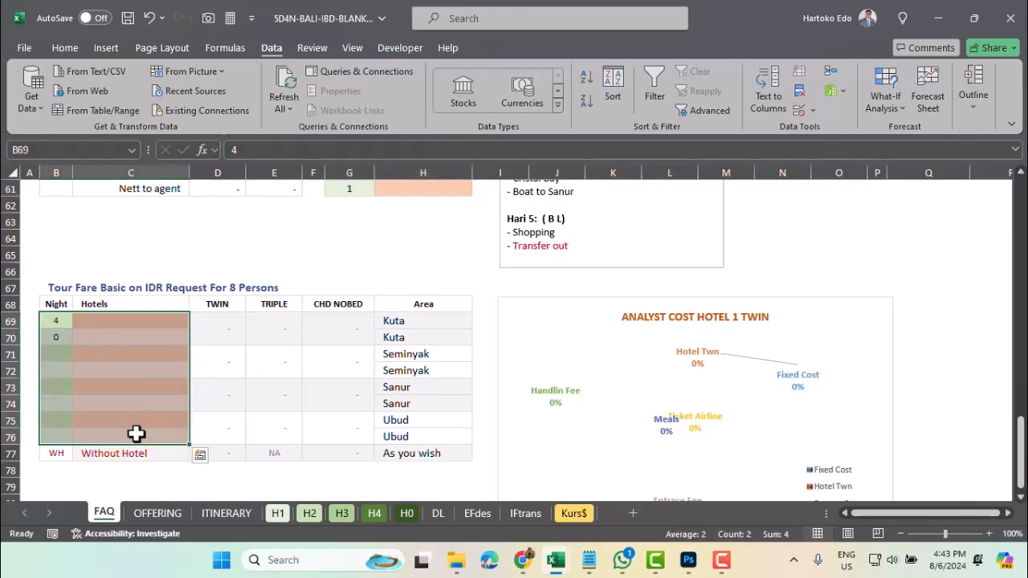
right_click(136, 434)
left_click(193, 370)
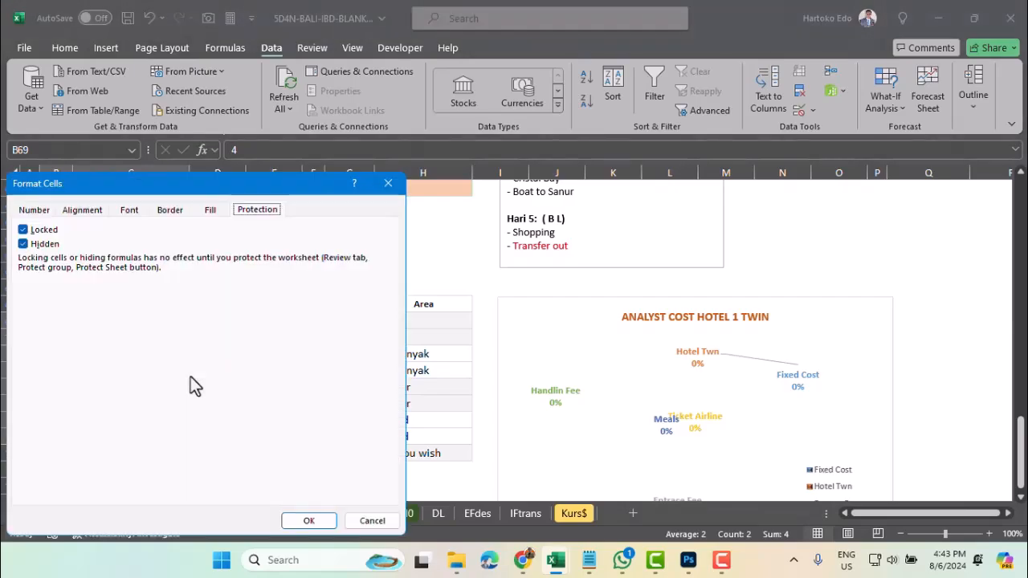
left_click(22, 230)
left_click(310, 521)
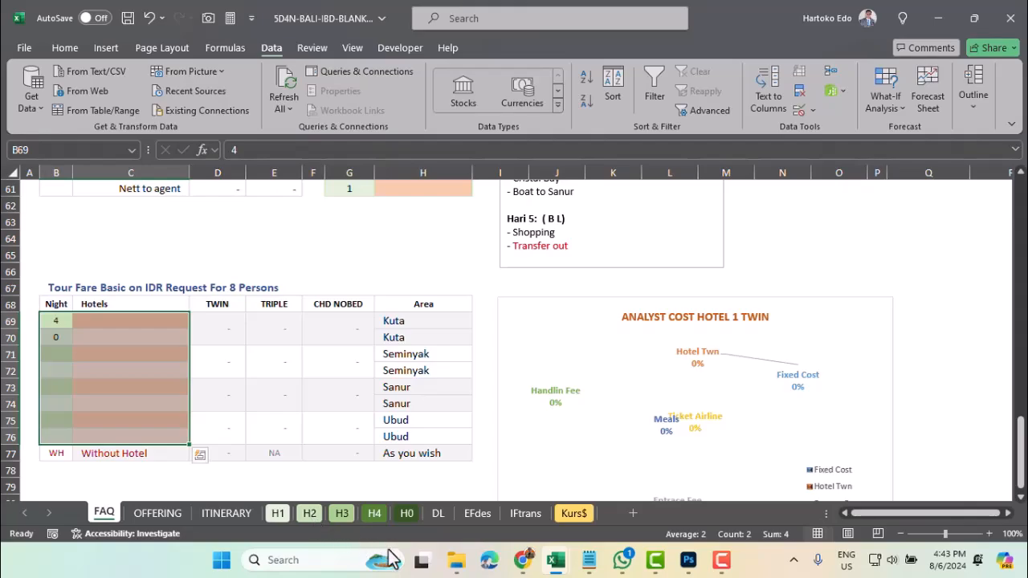
Name the Total Days cell D4 "days"
scroll(430, 411, "up", 13)
scroll(431, 411, "up", 7)
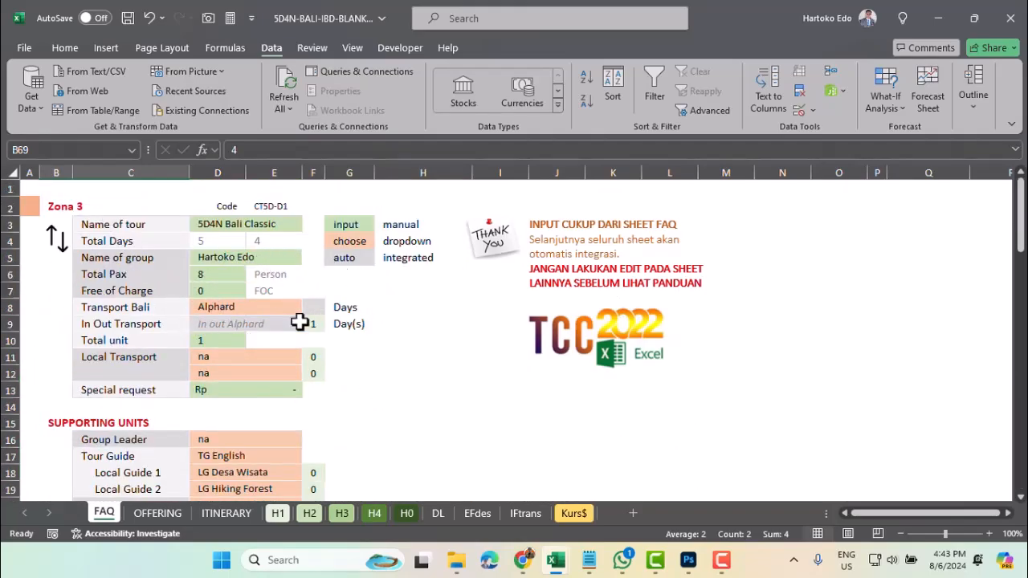
left_click(210, 241)
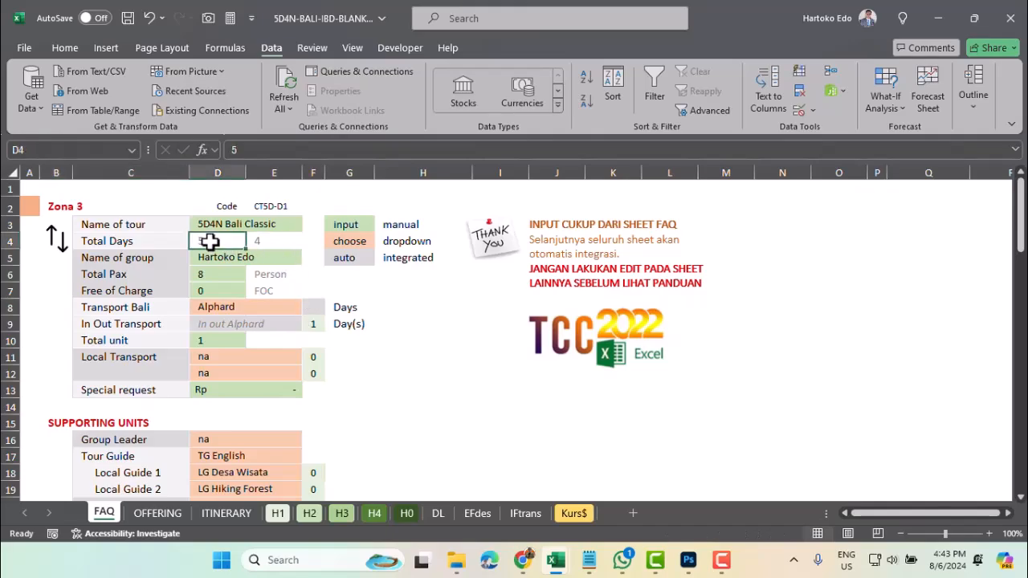
left_click(24, 151)
type("days")
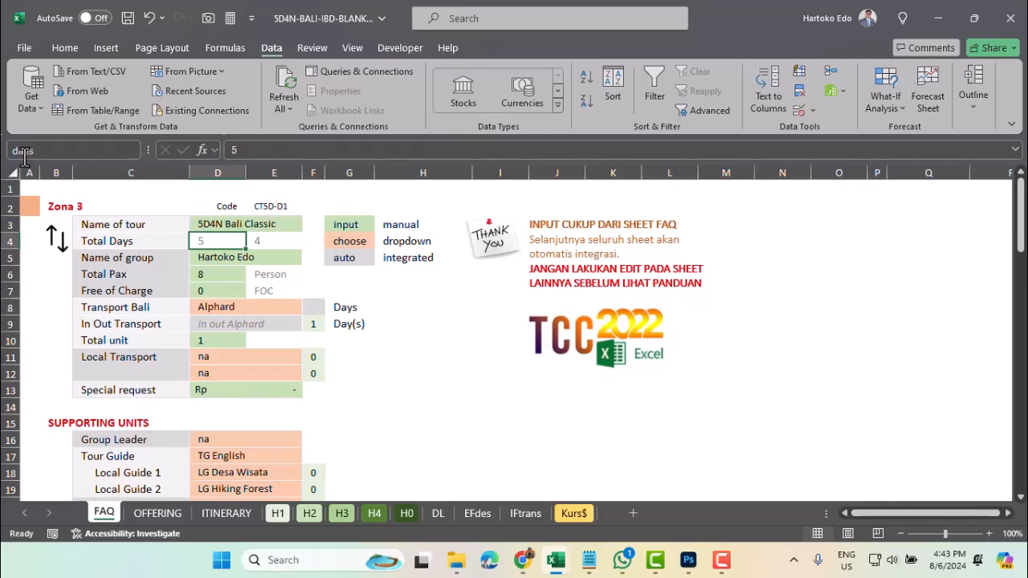
key("Return")
Name the Transport Bali days cell F8 "days_car"
left_click(314, 309)
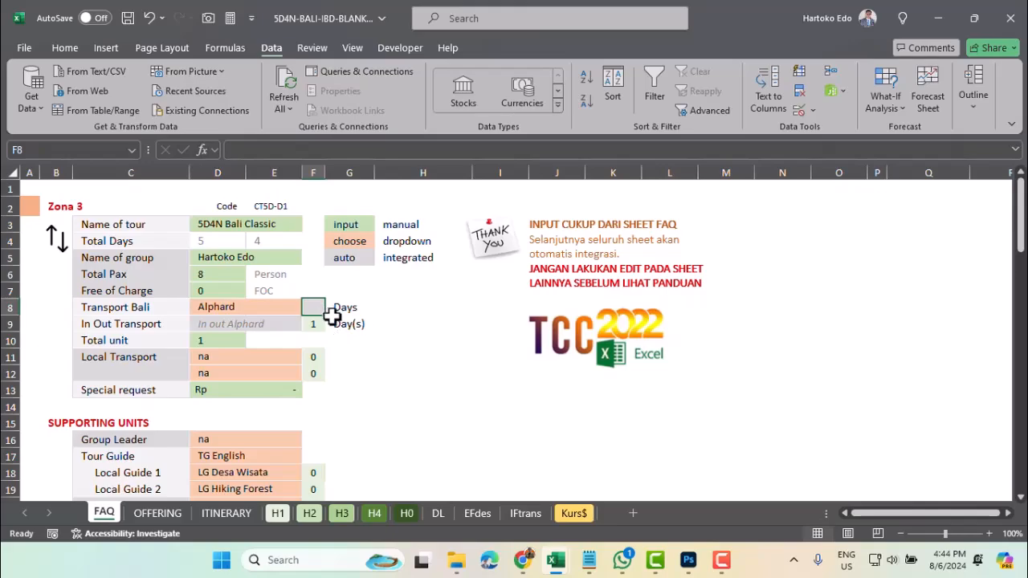
left_click(207, 240)
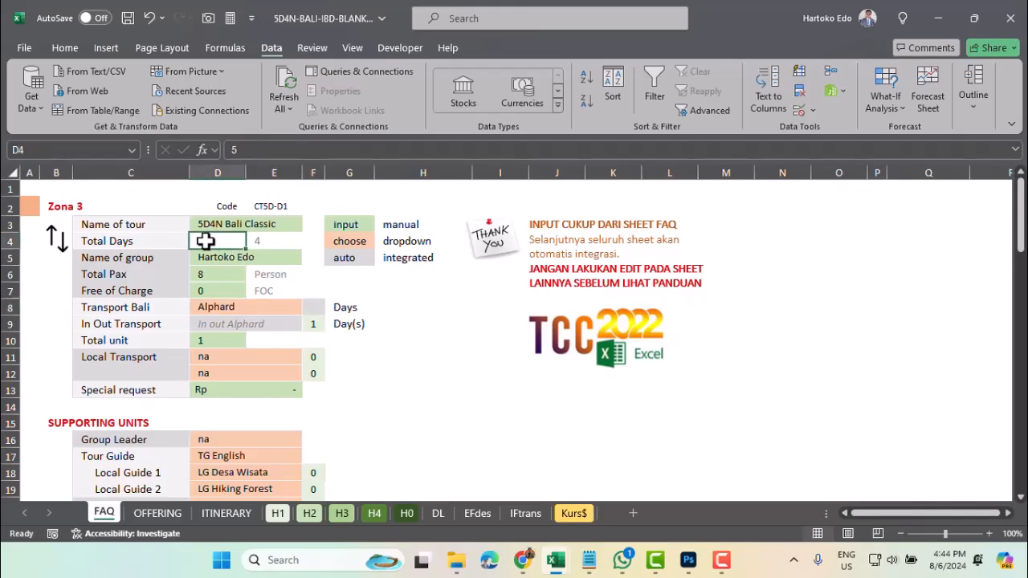
left_click(314, 307)
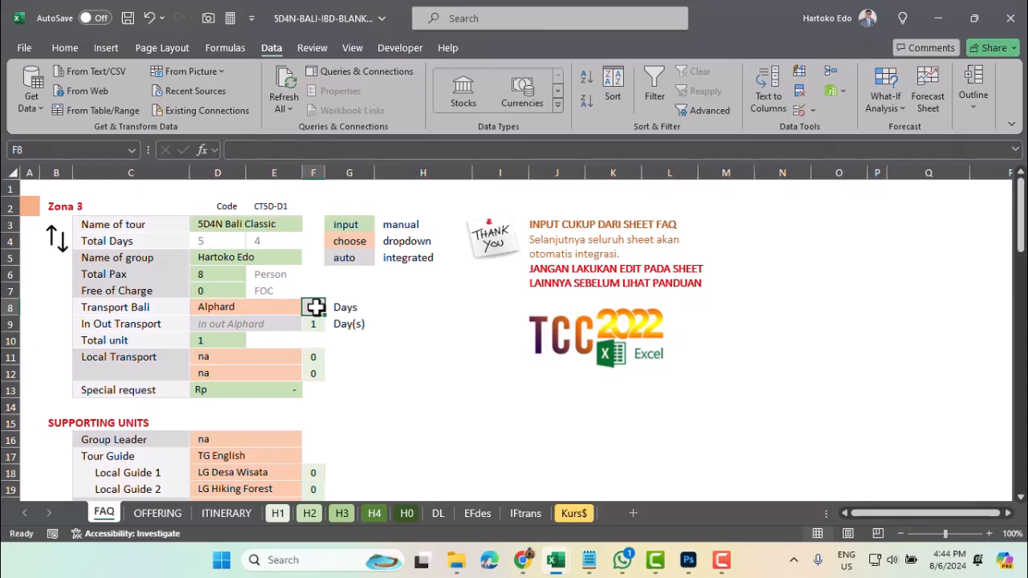
left_click(316, 327)
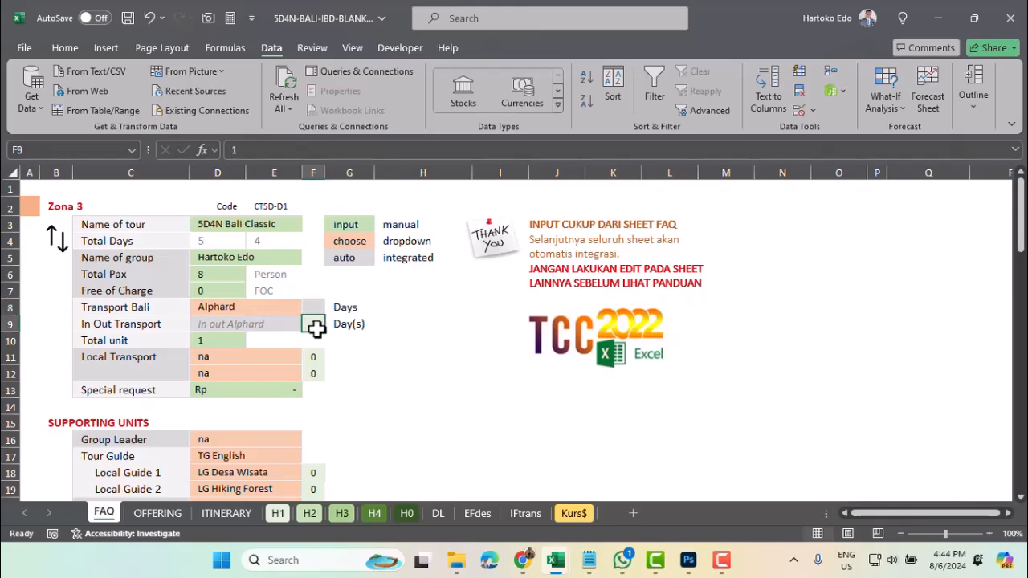
left_click(314, 306)
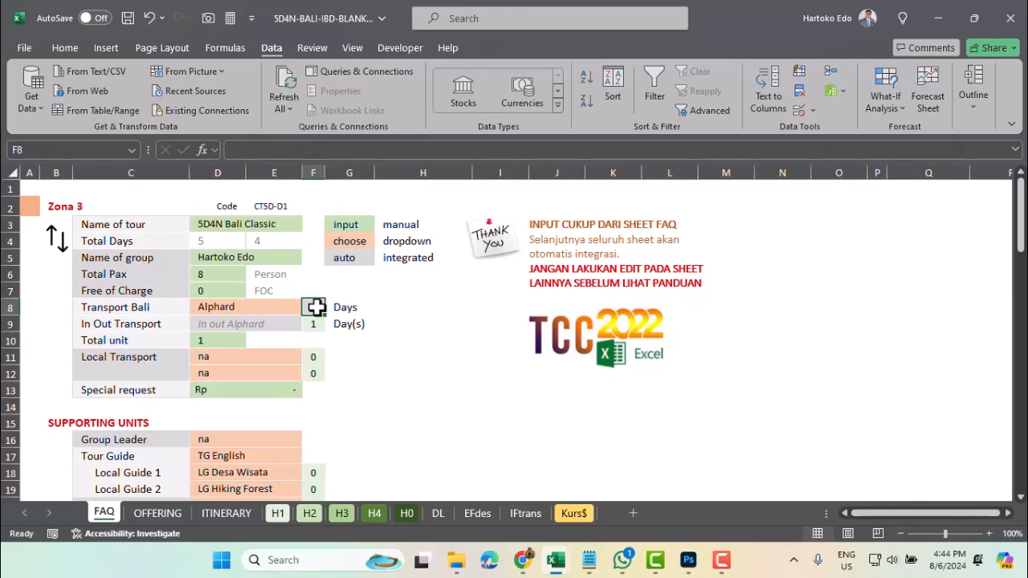
left_click(312, 325)
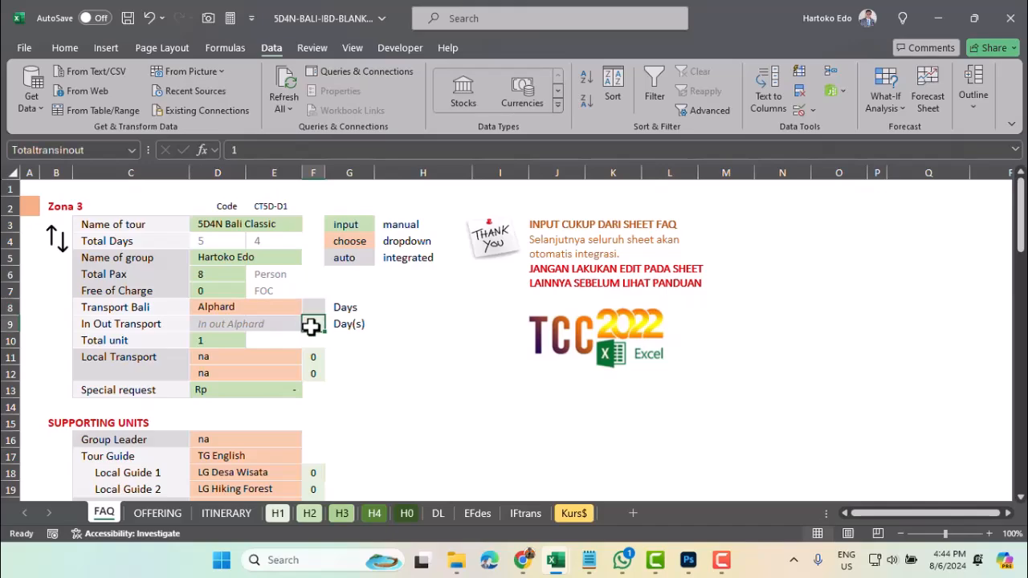
left_click(315, 304)
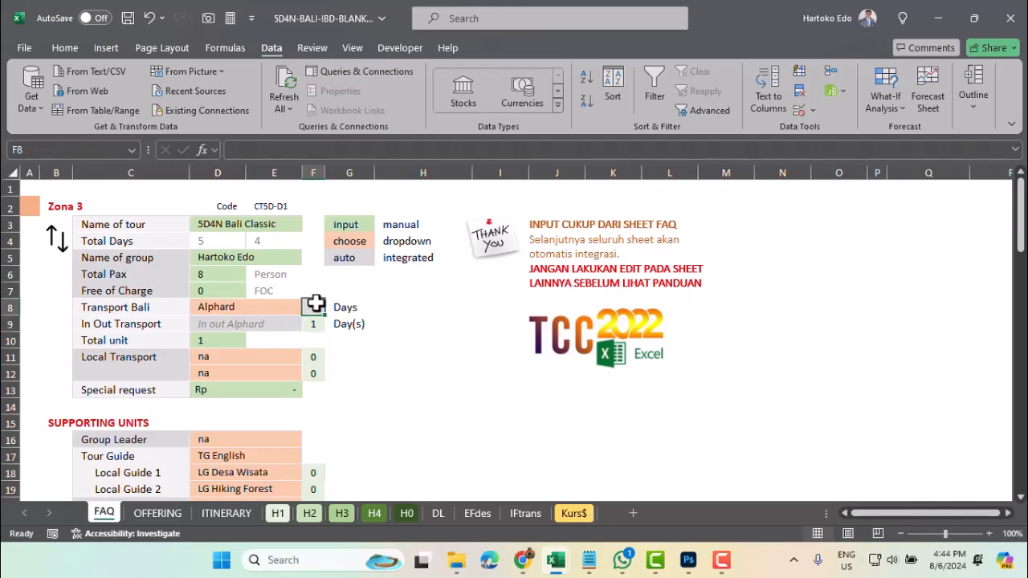
left_click(27, 151)
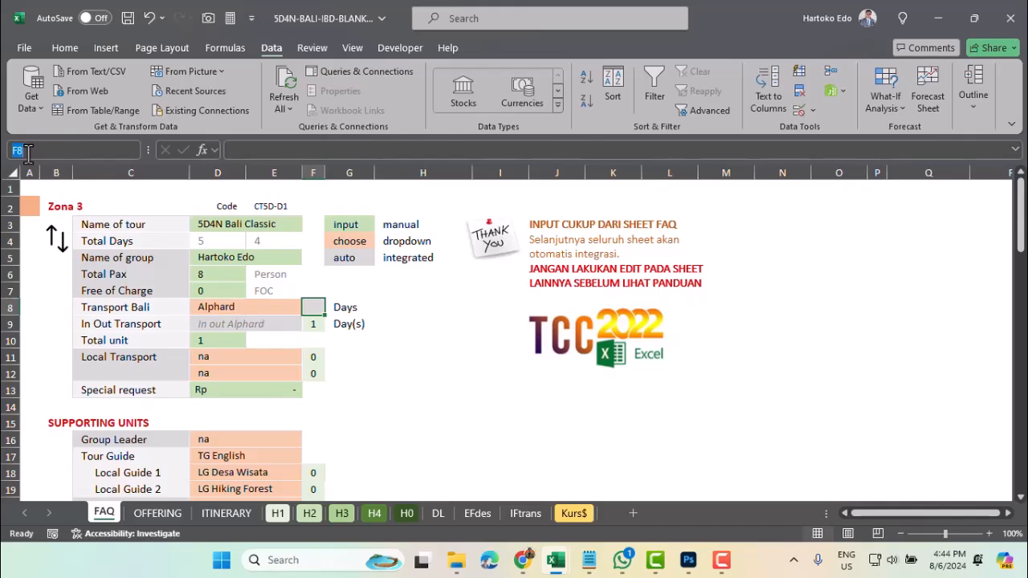
type("days_car")
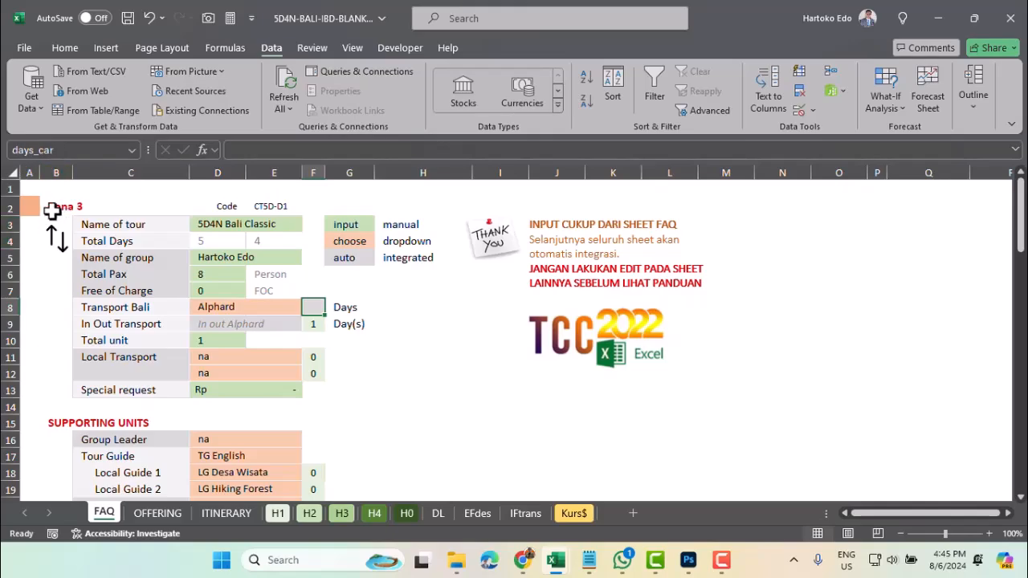
Look through the workbook's list of defined names and go to the days_car cell
left_click(29, 208)
left_click(53, 205)
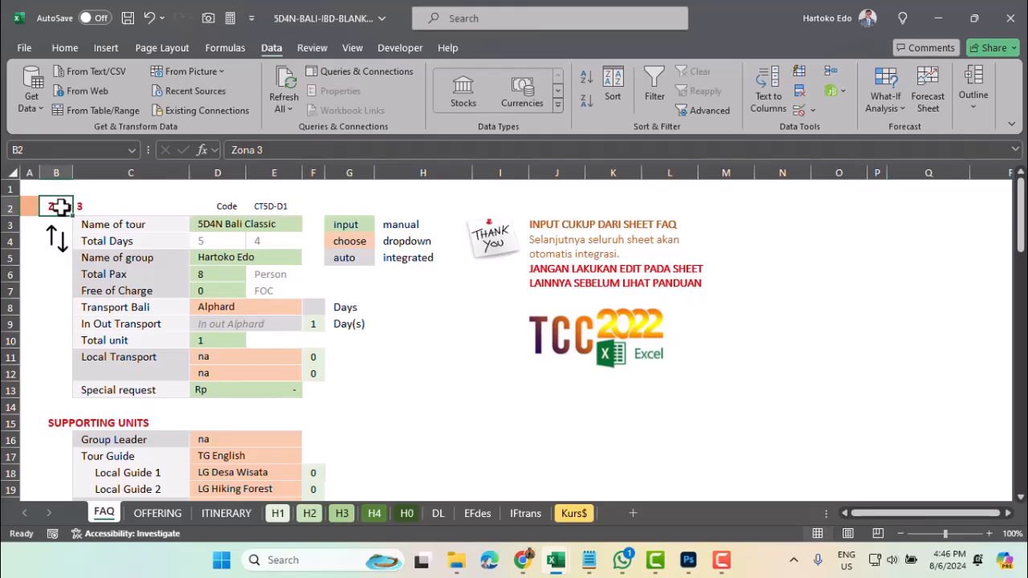
left_click(131, 149)
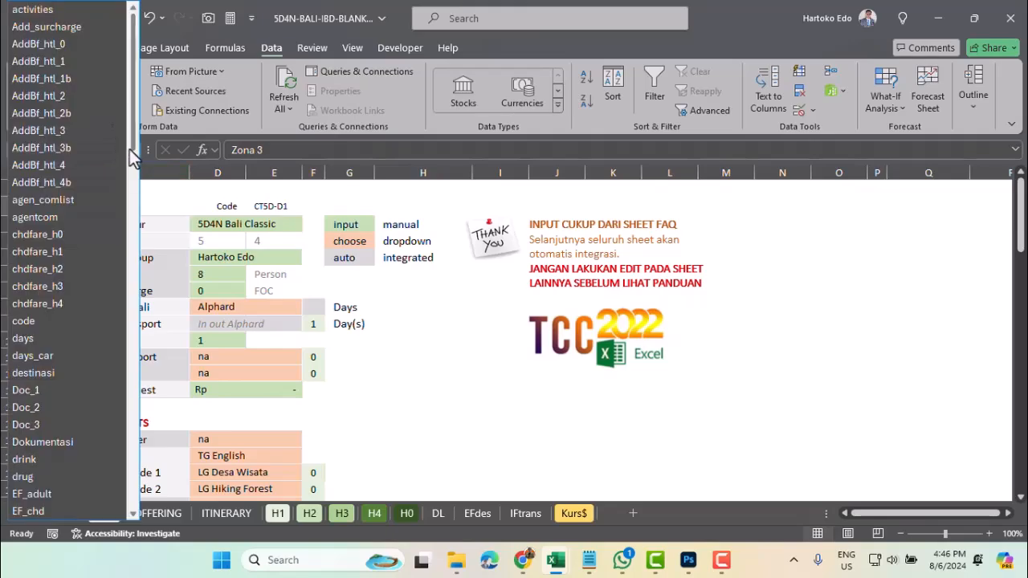
scroll(119, 187, "down", 20)
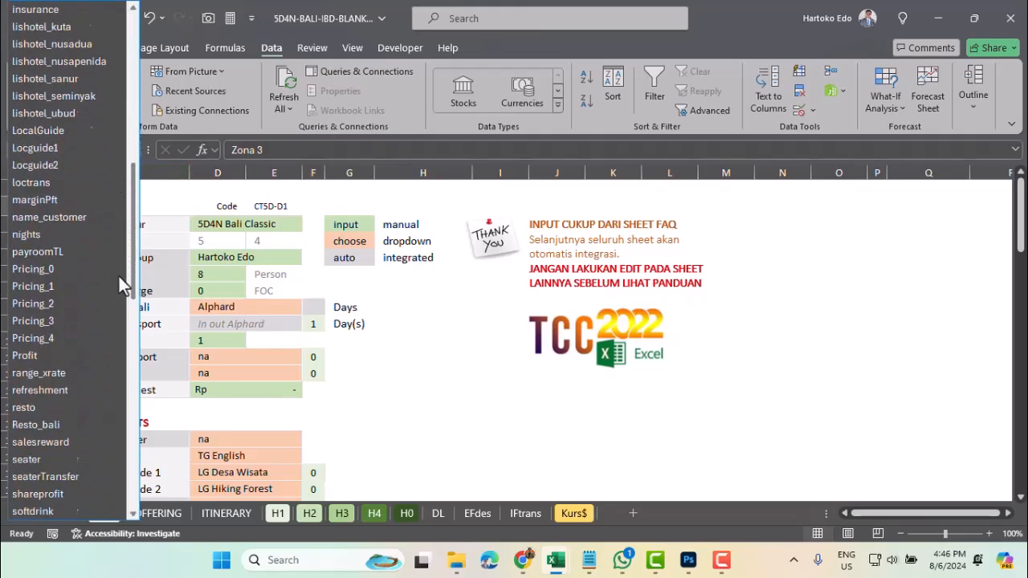
scroll(117, 386, "down", 7)
scroll(108, 475, "up", 20)
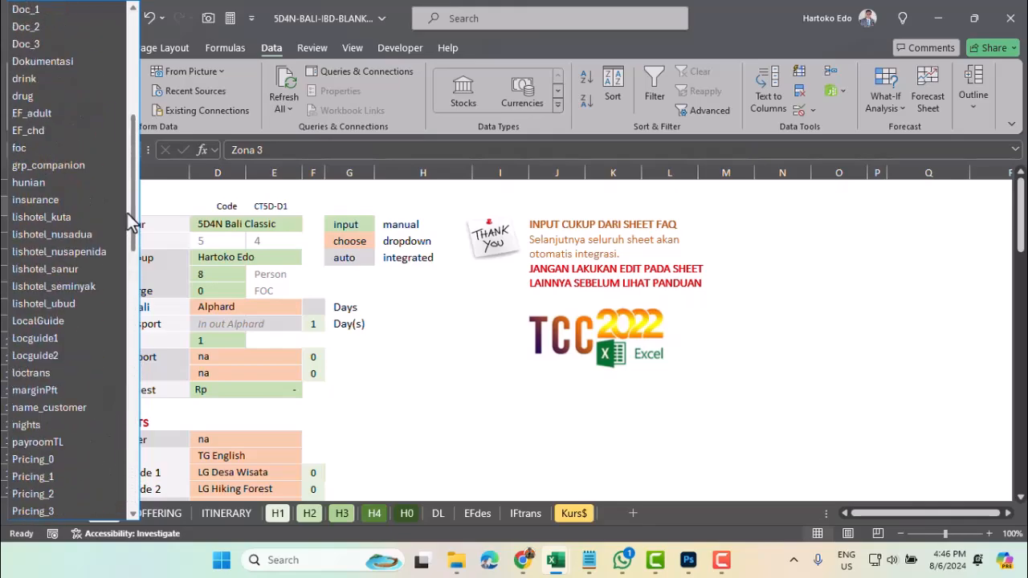
scroll(125, 140, "up", 3)
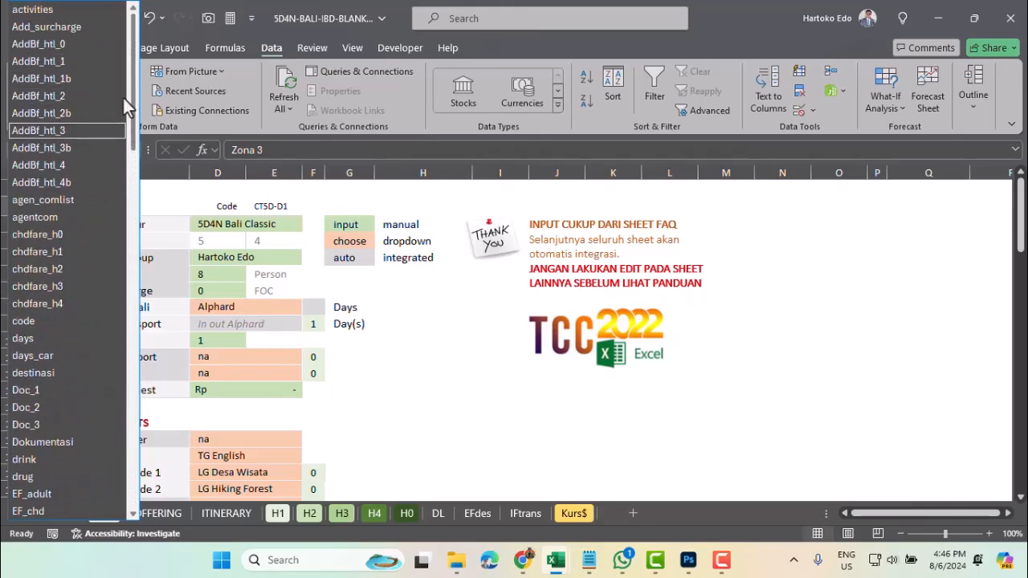
scroll(121, 148, "down", 3)
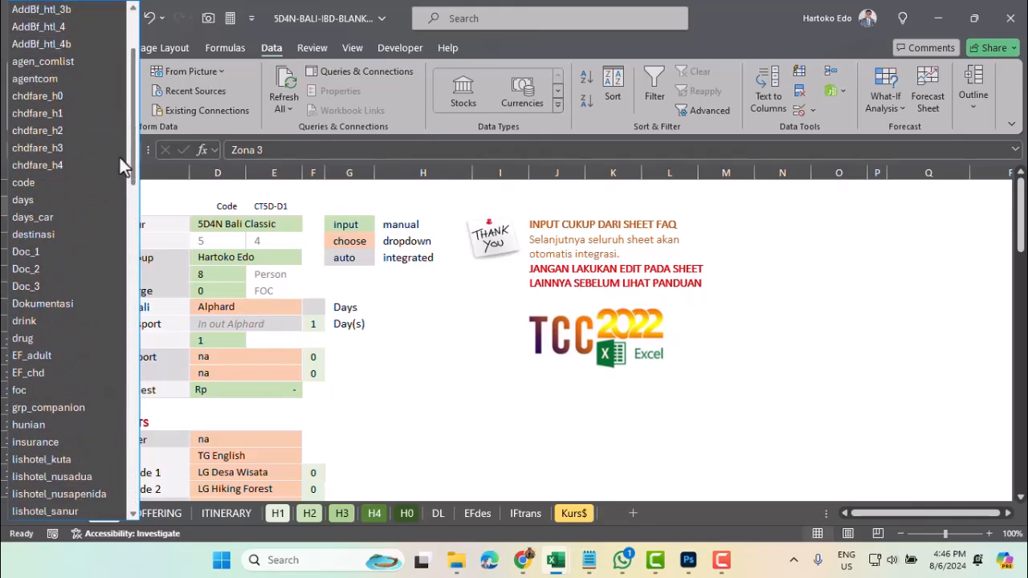
left_click(25, 222)
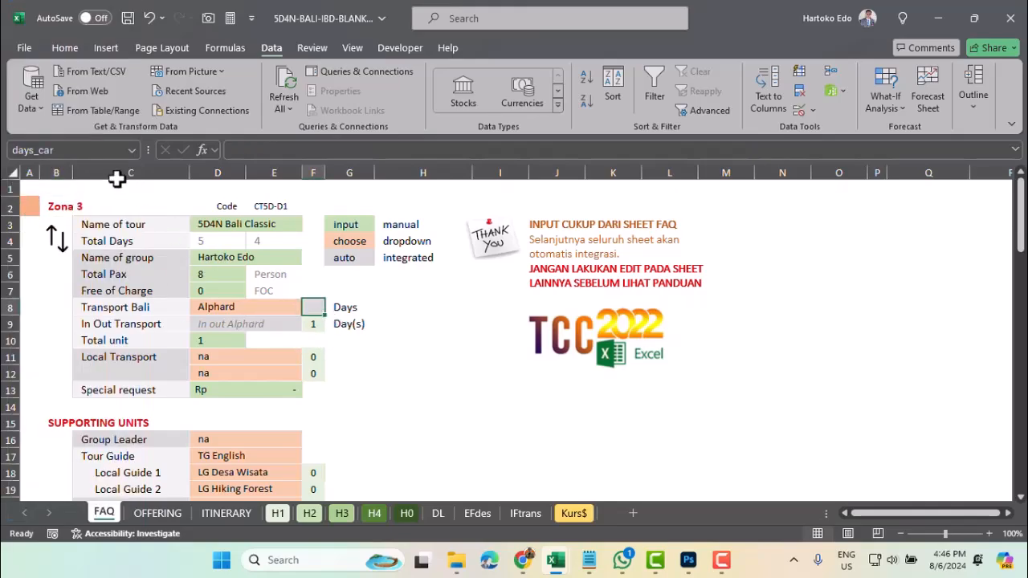
Go to the DL sheet through the lishotel_ubud name and name the Zona list W2:W4 "zona"
left_click(133, 149)
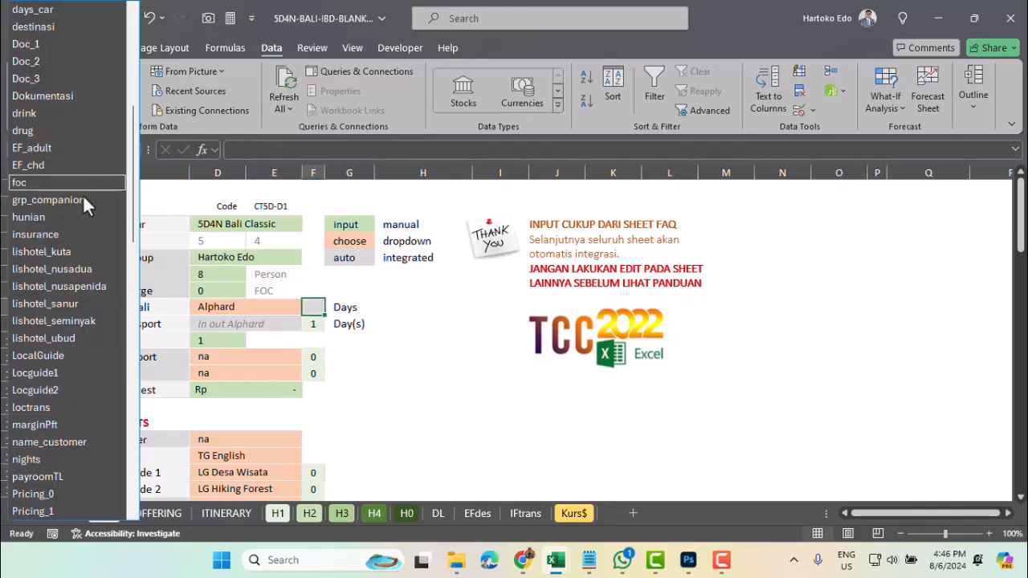
left_click(33, 338)
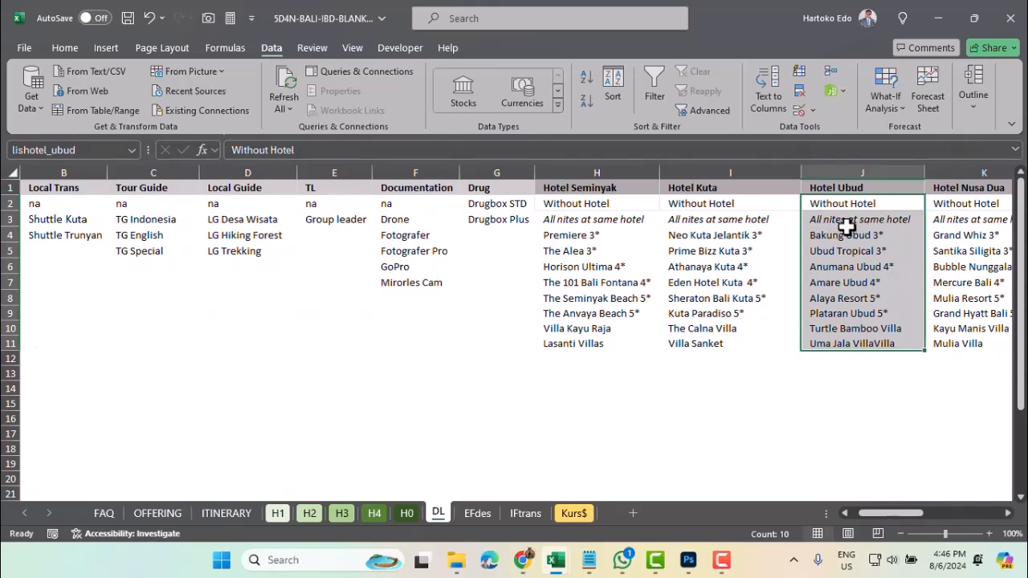
left_click_drag(878, 515, 944, 515)
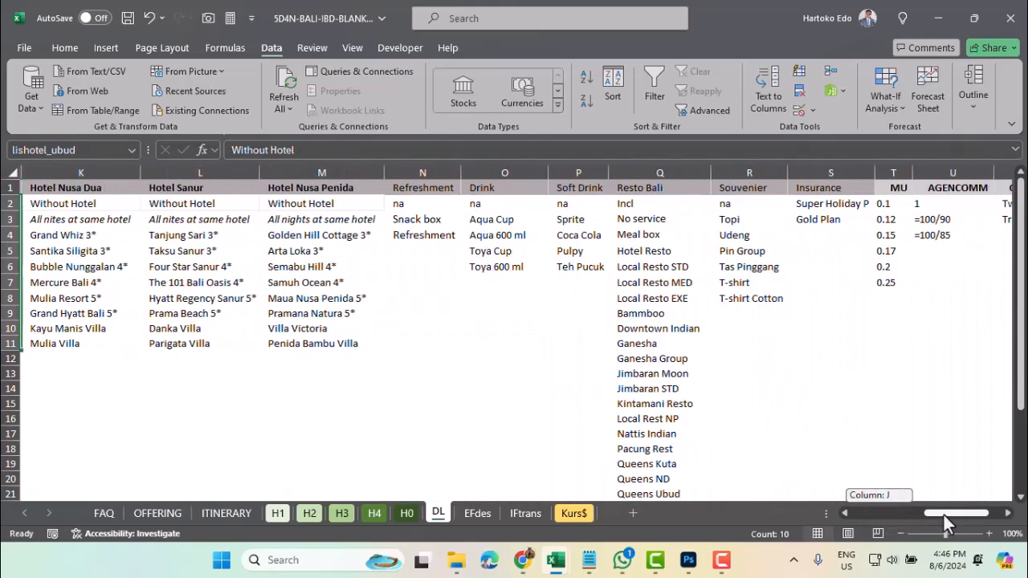
left_click_drag(944, 515, 961, 515)
left_click_drag(891, 205, 898, 234)
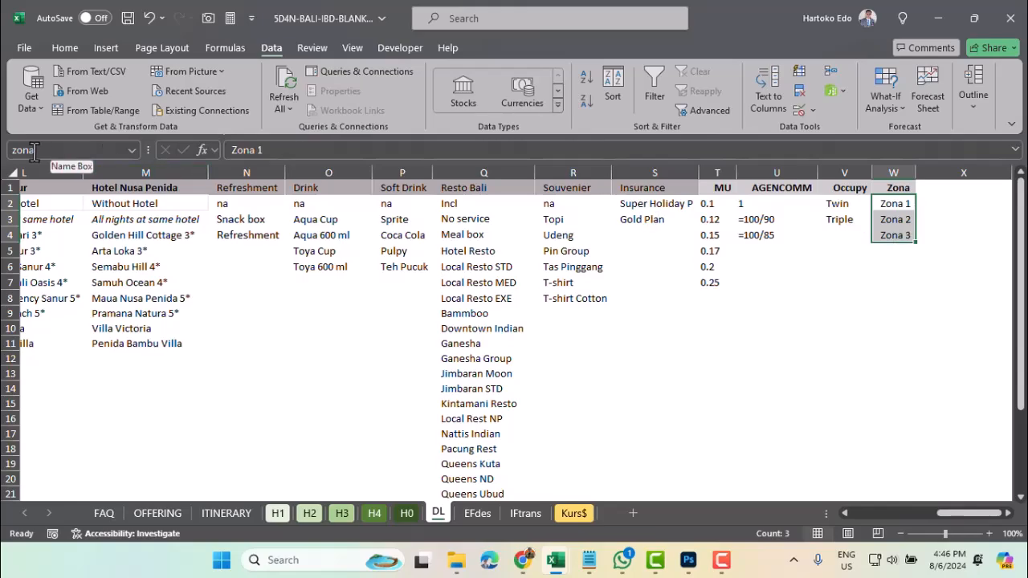
Add a List data validation with source =zona to the zone cell B2 on the FAQ sheet
left_click(105, 513)
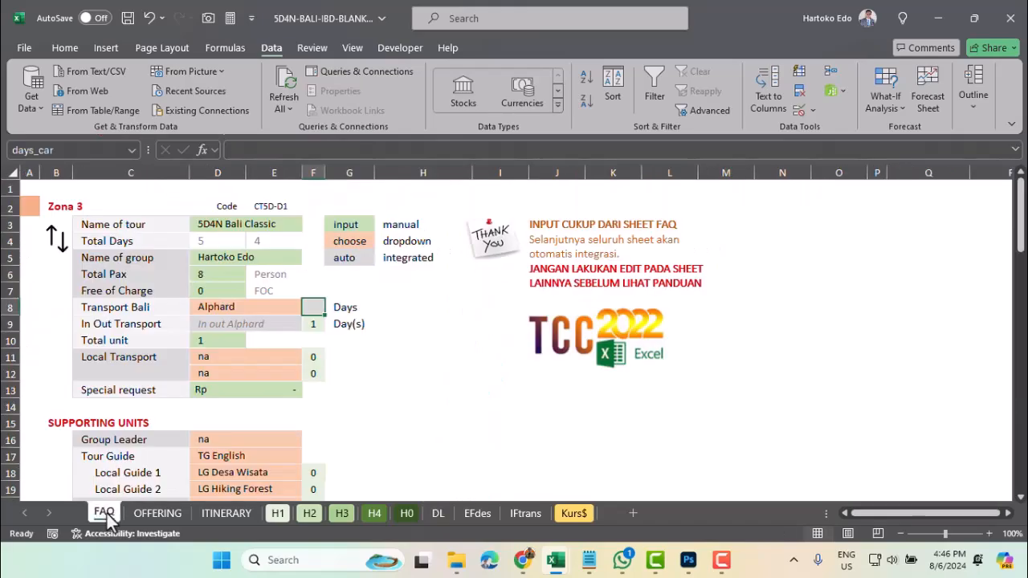
left_click(60, 205)
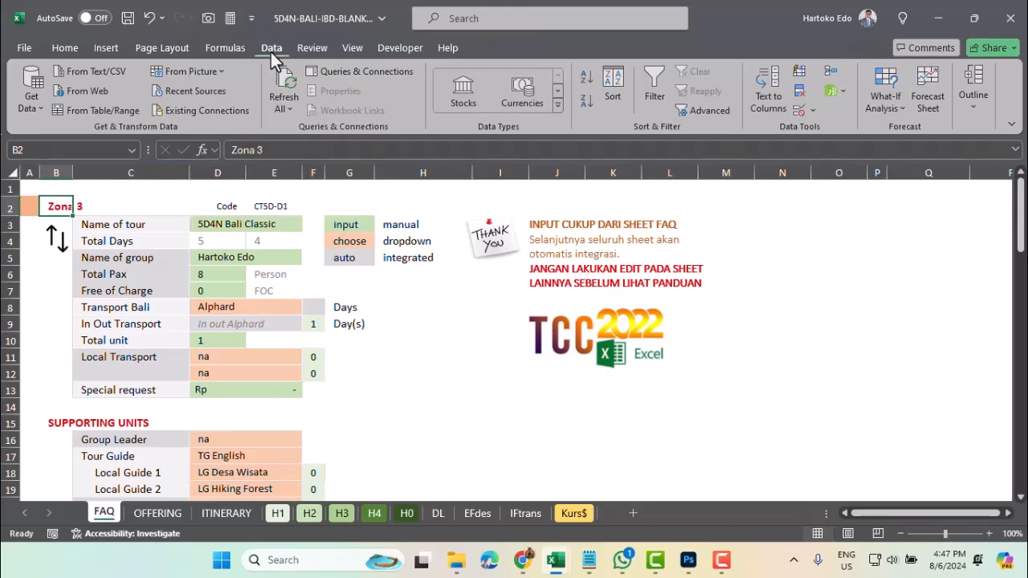
left_click(814, 111)
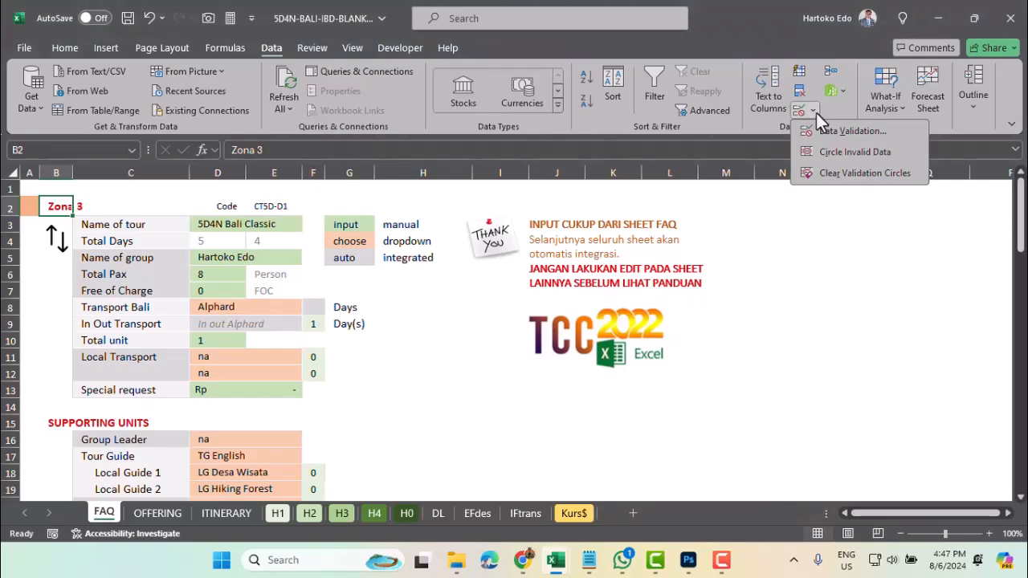
left_click(837, 132)
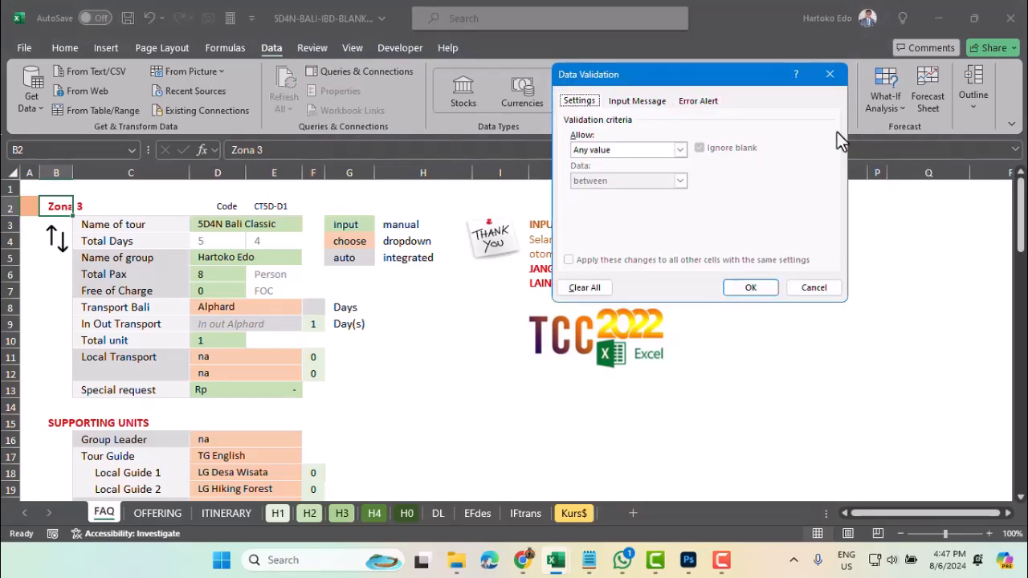
left_click(640, 148)
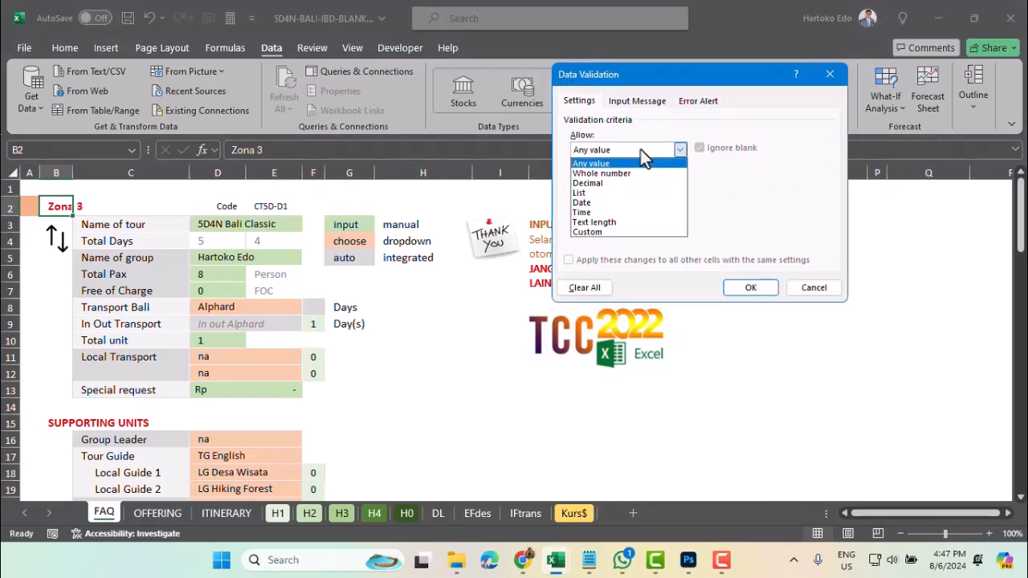
left_click(590, 198)
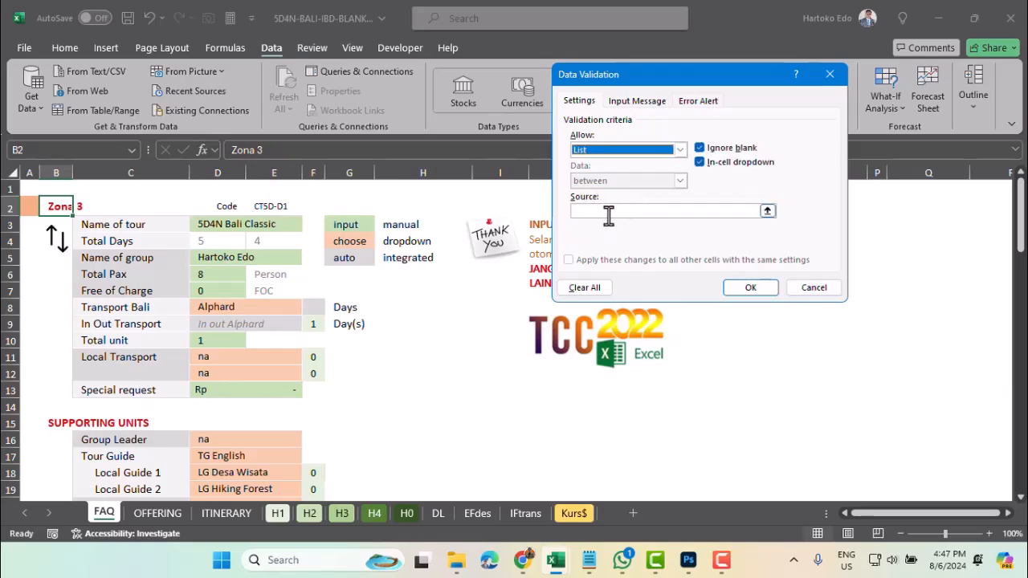
left_click(771, 215)
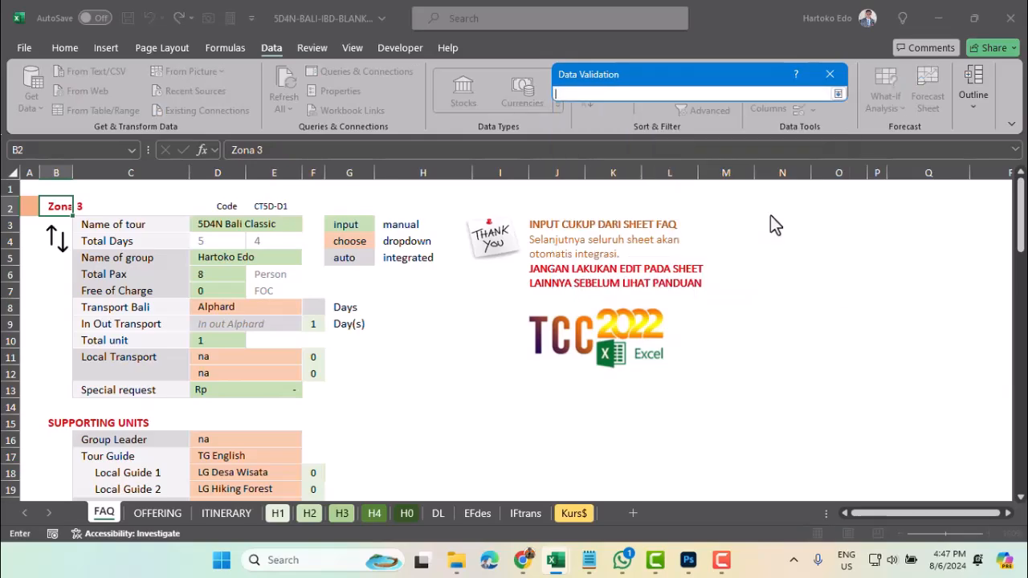
left_click(437, 513)
left_click_drag(951, 207, 952, 233)
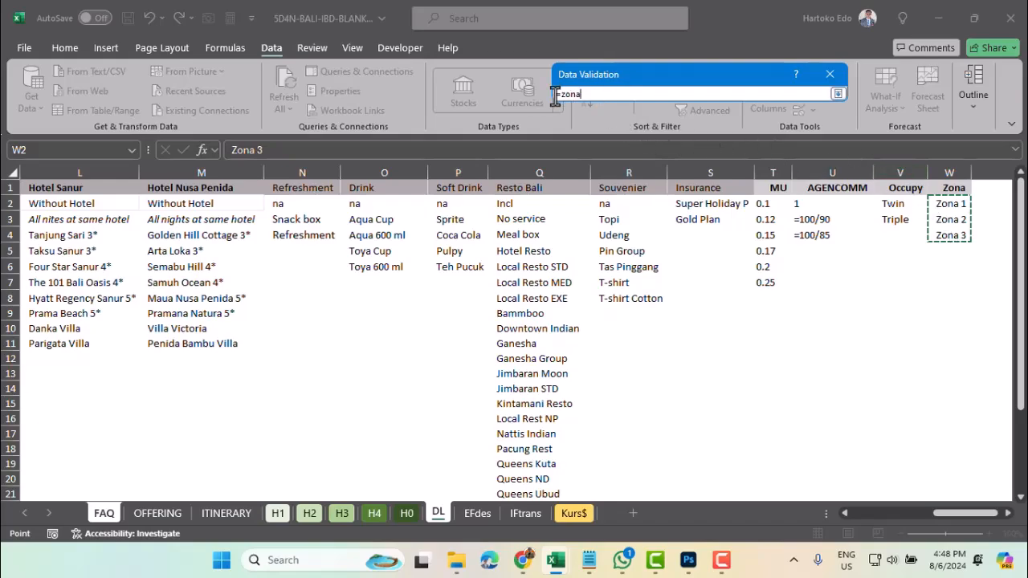
key("Return")
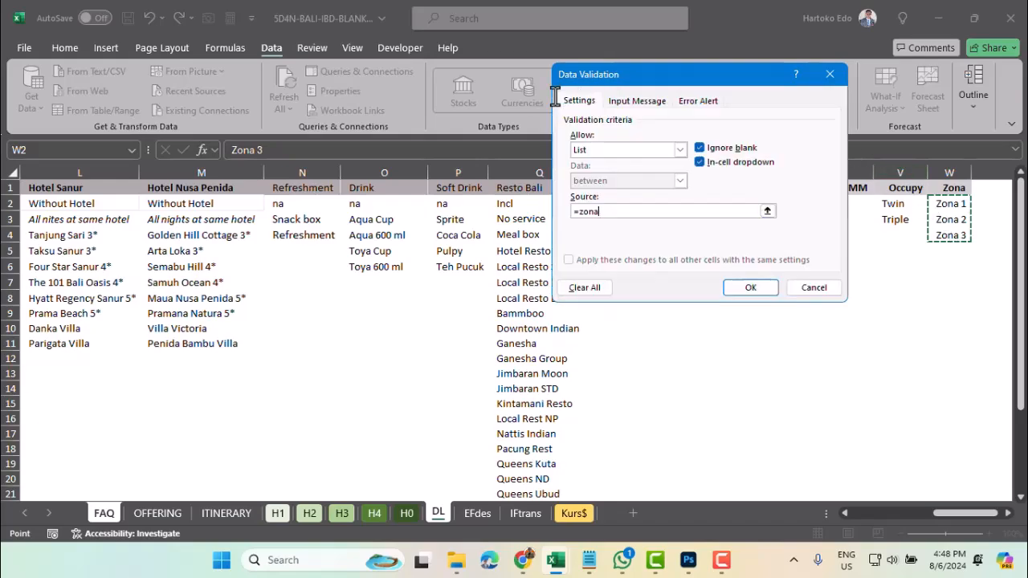
left_click(750, 289)
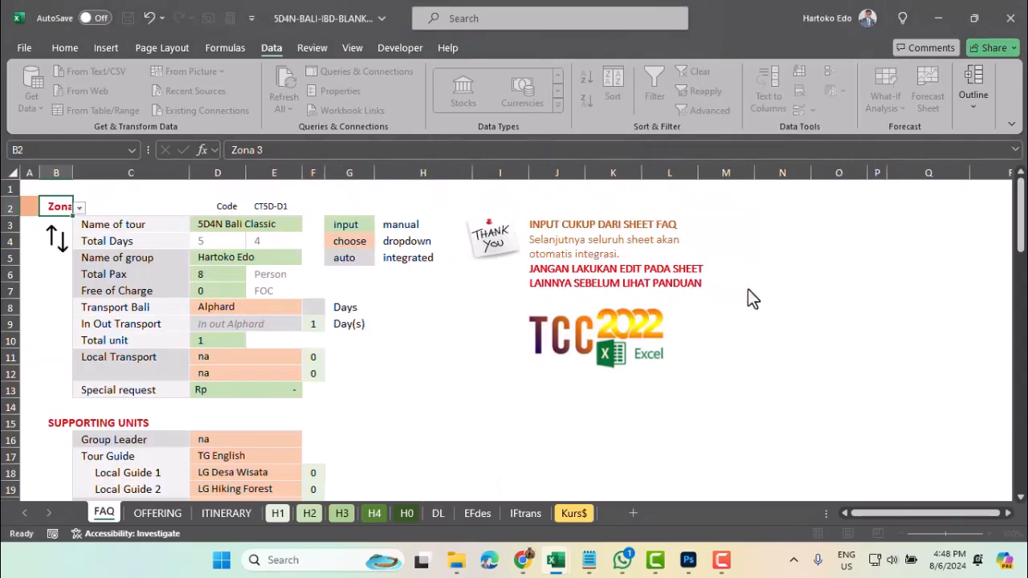
Test the B2 dropdown by choosing Zona 1, Zona 2 and Zona 3 in turn, ending on Zona 3
left_click(80, 208)
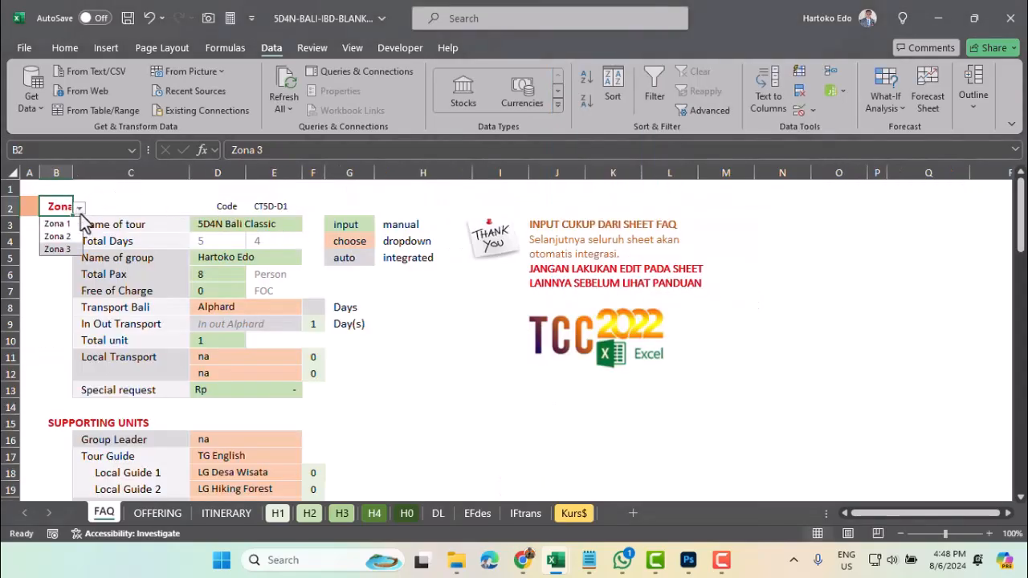
left_click(56, 224)
left_click(79, 208)
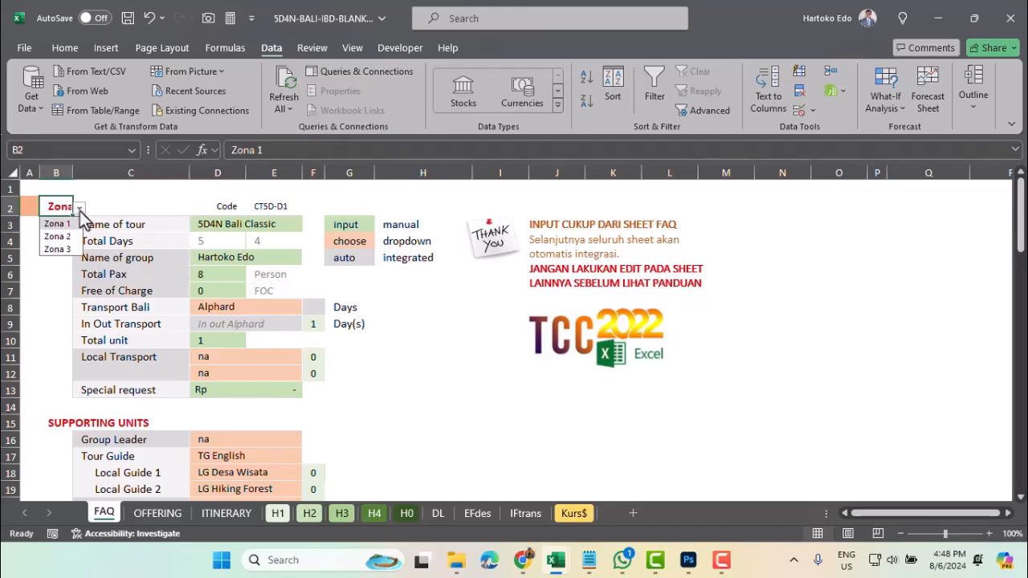
left_click(58, 238)
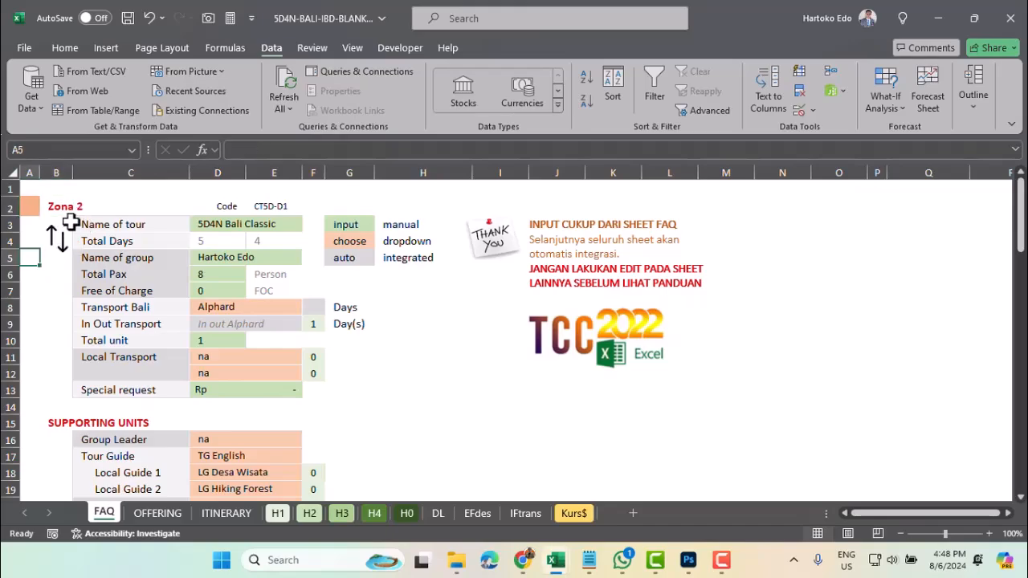
left_click(80, 208)
left_click(58, 252)
left_click(27, 280)
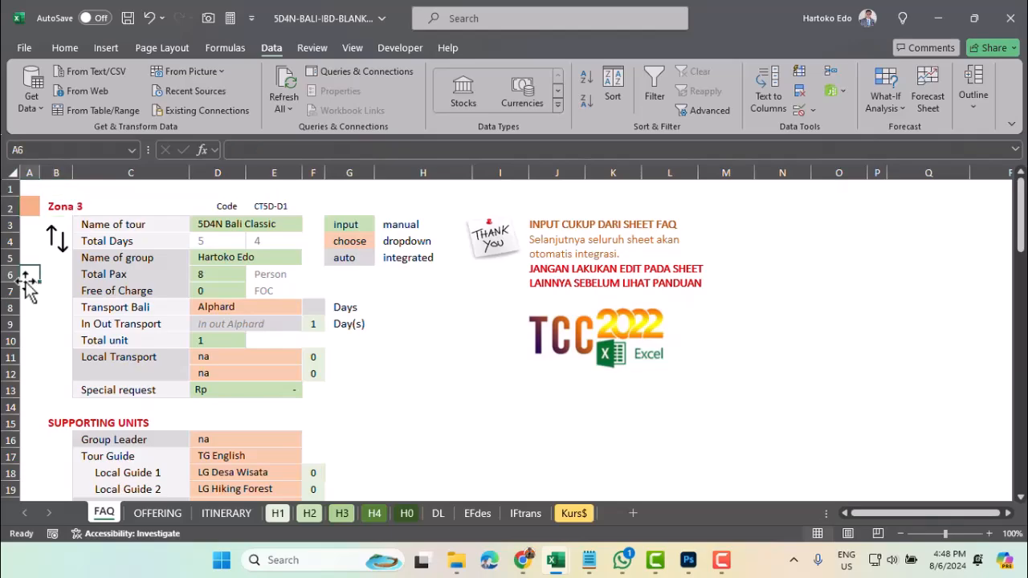
left_click(29, 206)
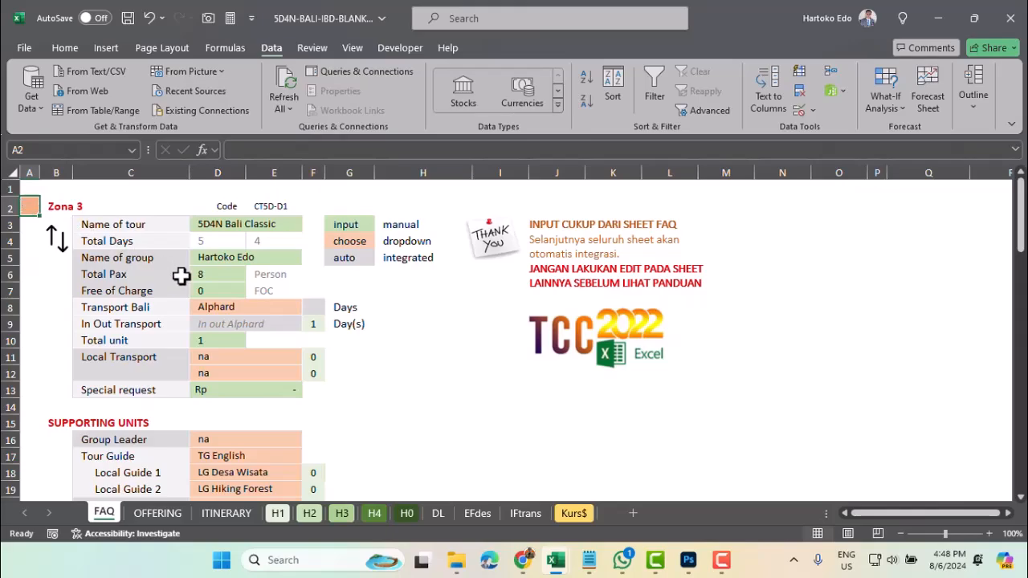
Add a List data validation to the Transport Bali cell D8, sourced from the DL sheet's Trans Bali range A2:A14 (=Trans_bali)
left_click(247, 306)
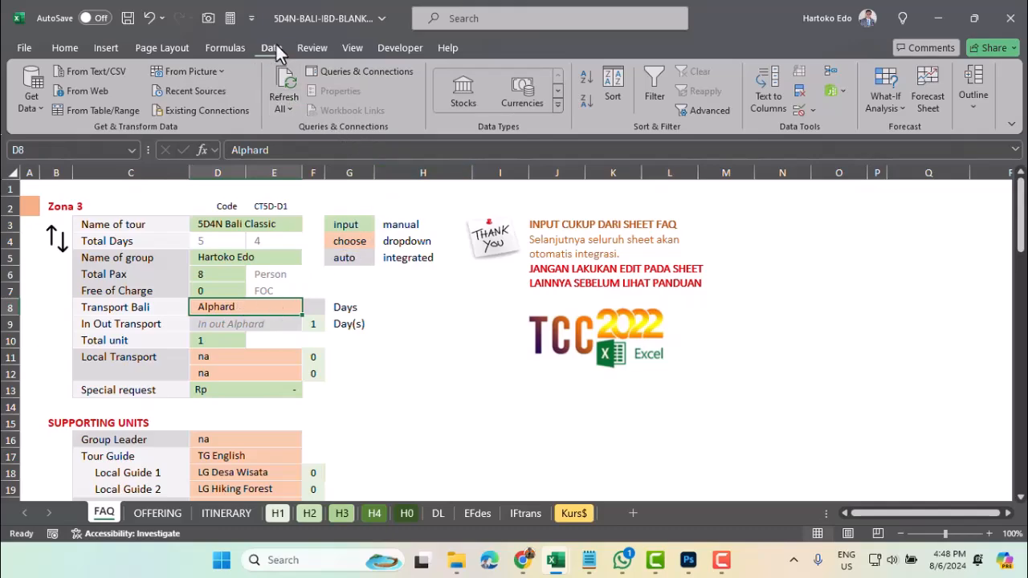
left_click(812, 113)
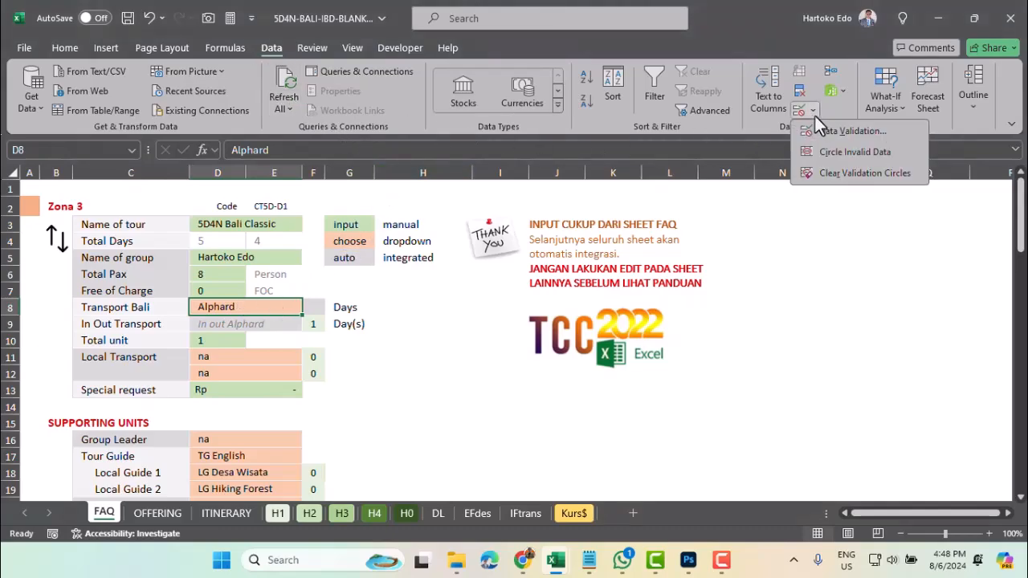
left_click(829, 131)
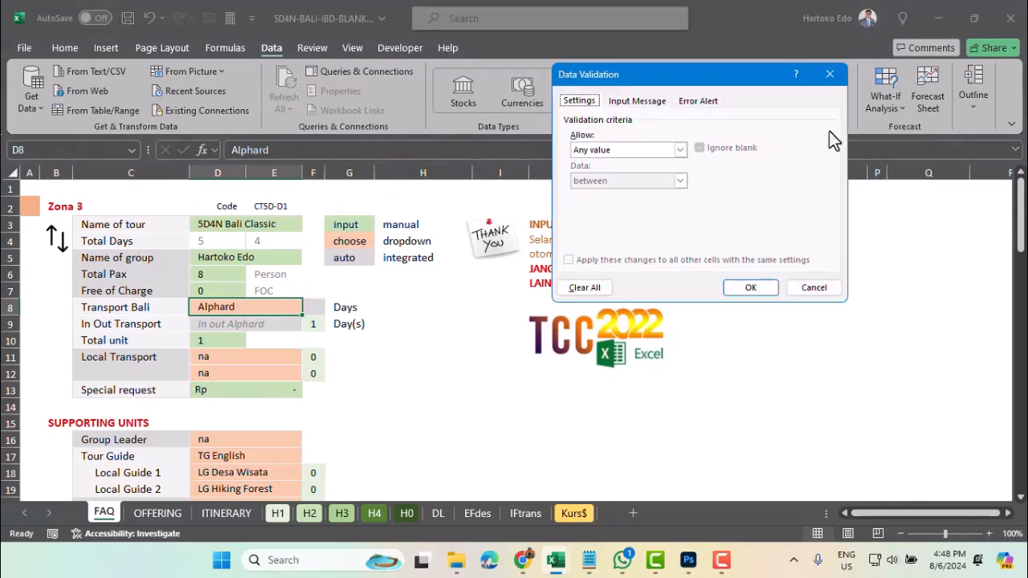
left_click(669, 150)
left_click(588, 198)
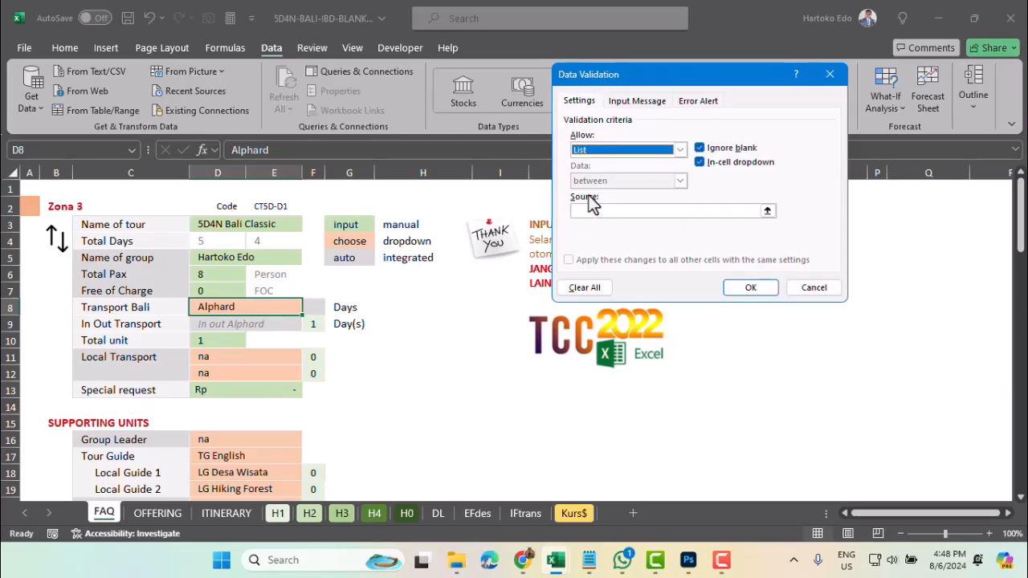
left_click(767, 211)
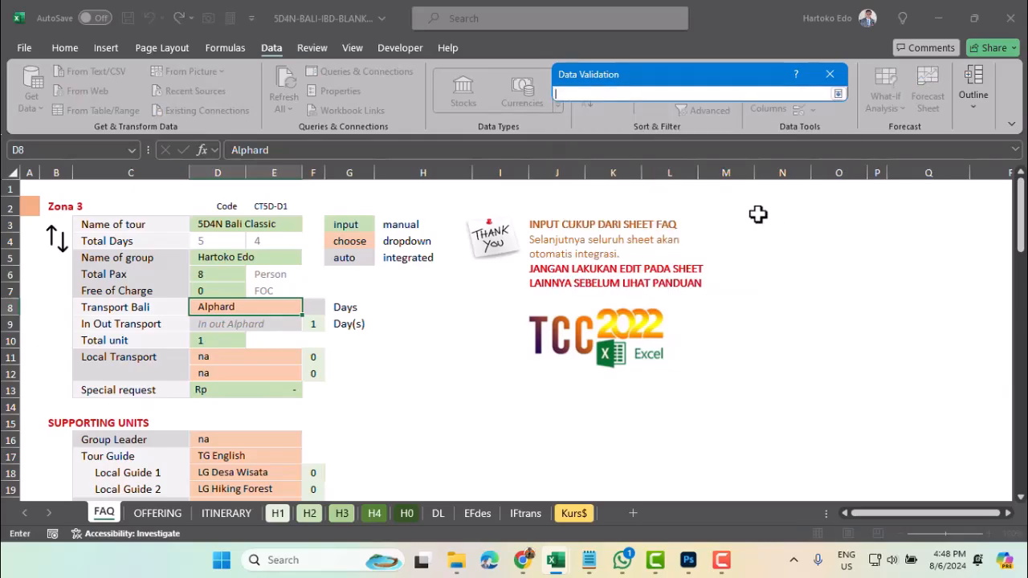
left_click(438, 513)
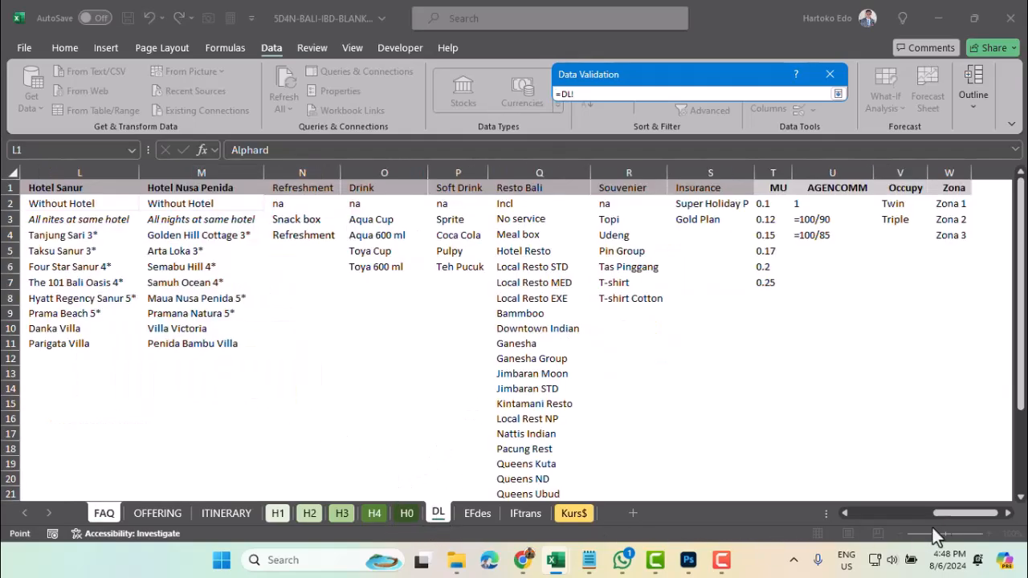
left_click_drag(954, 513, 860, 511)
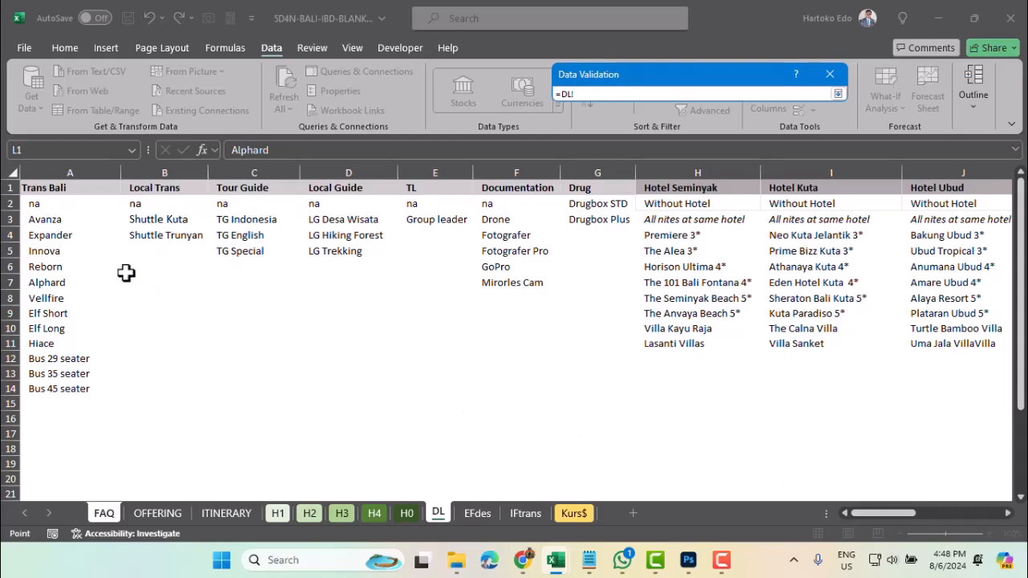
left_click_drag(40, 204, 40, 390)
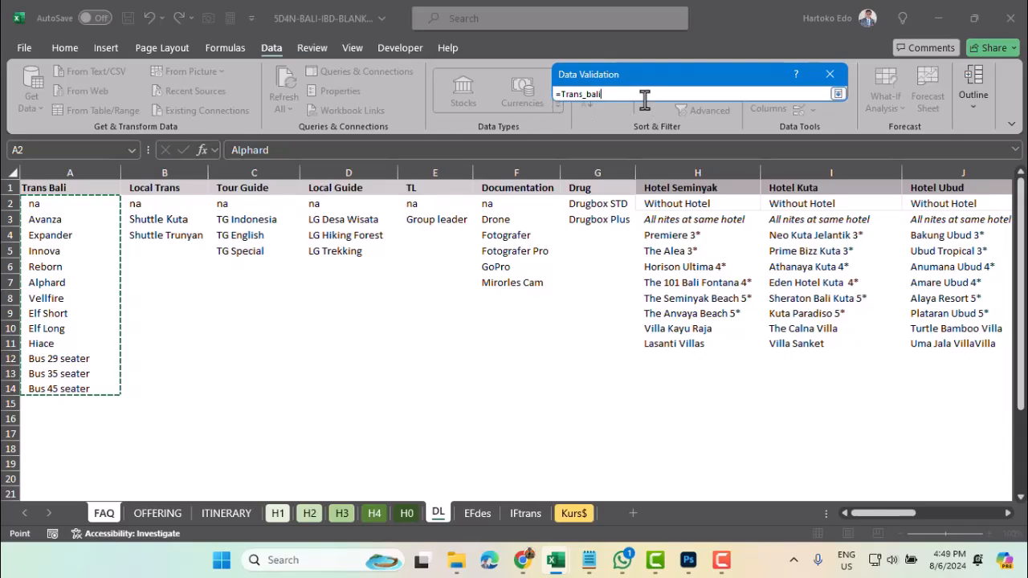
key("Return")
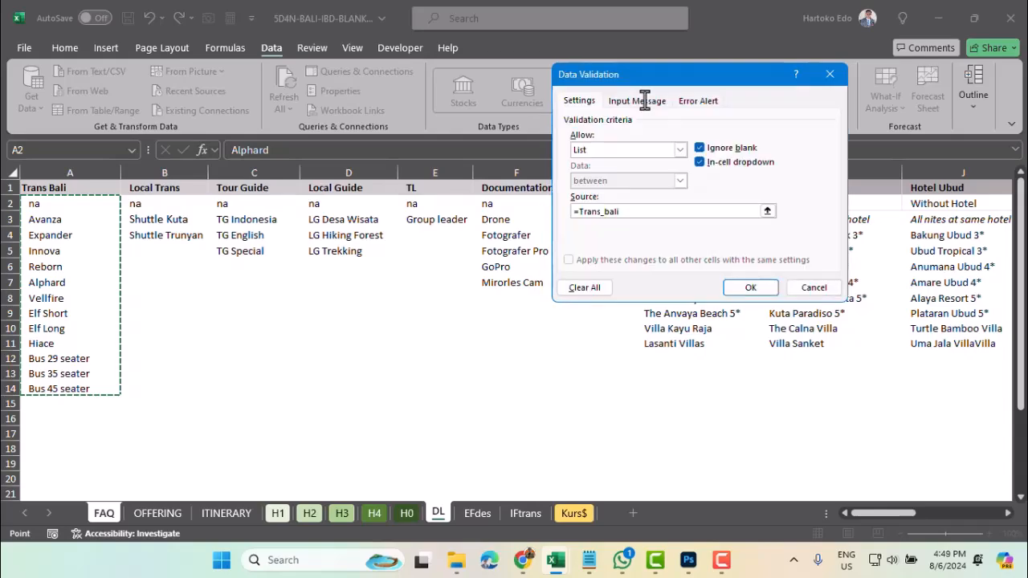
left_click(752, 292)
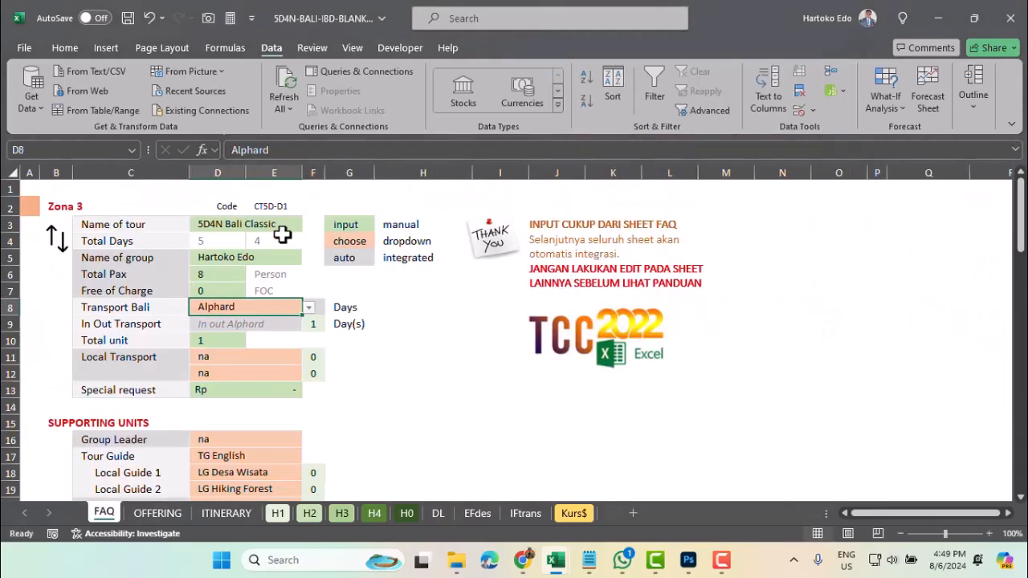
Test the Transport Bali dropdown by choosing Hiace and Elf Short in turn, ending on Elf Short, and go to the Total unit cell
left_click(308, 308)
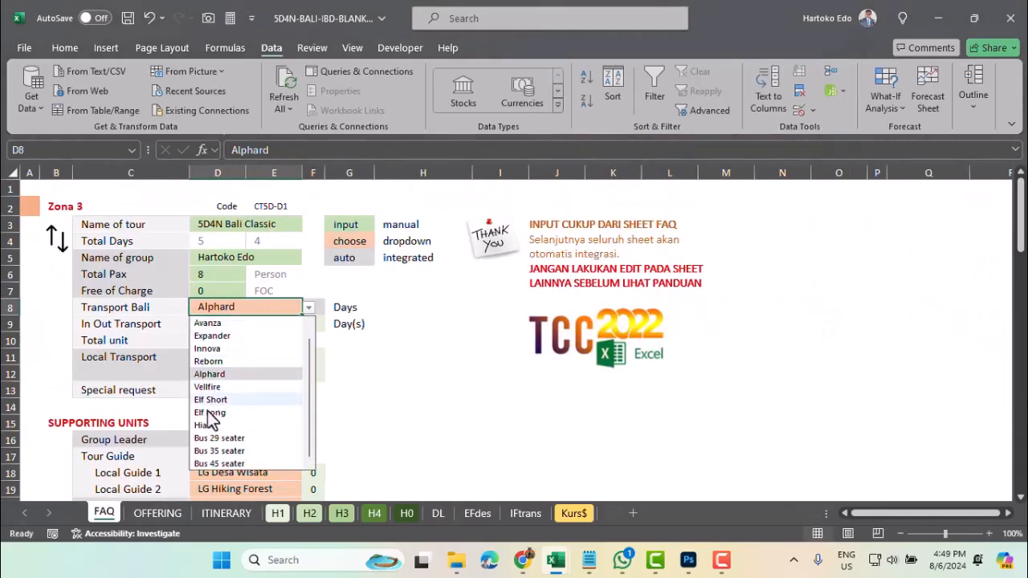
left_click(204, 426)
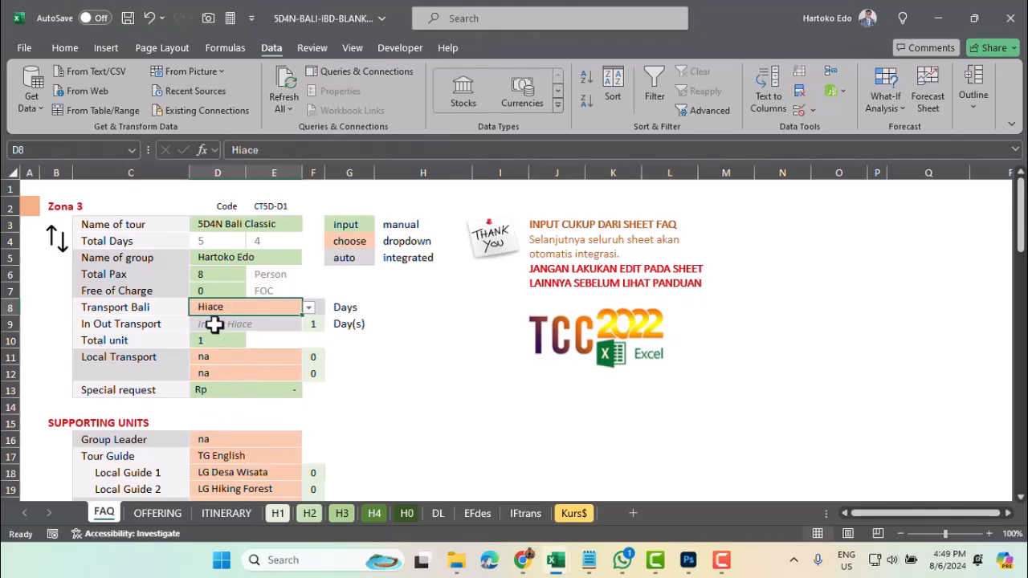
left_click(308, 308)
left_click(221, 411)
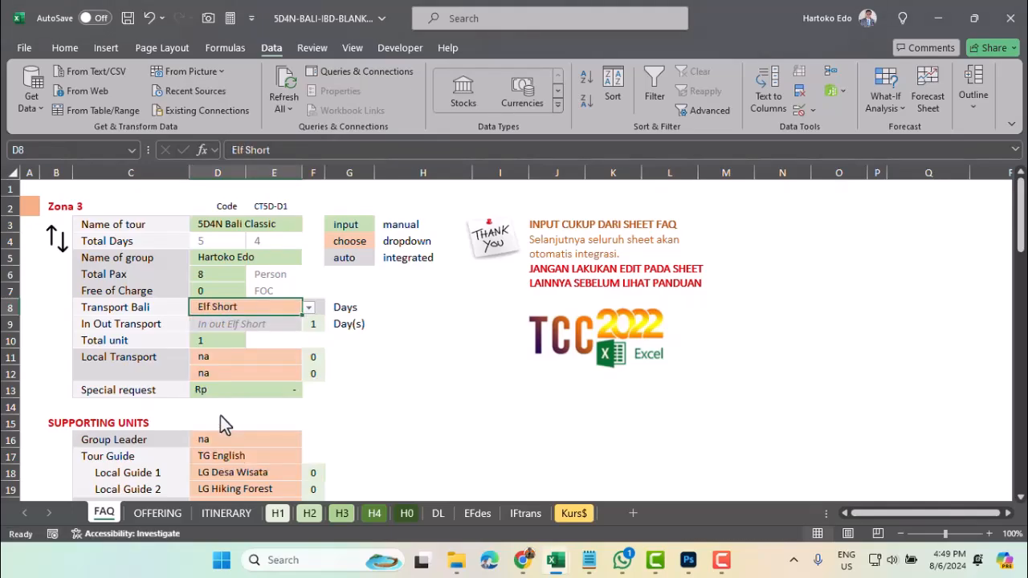
left_click(208, 341)
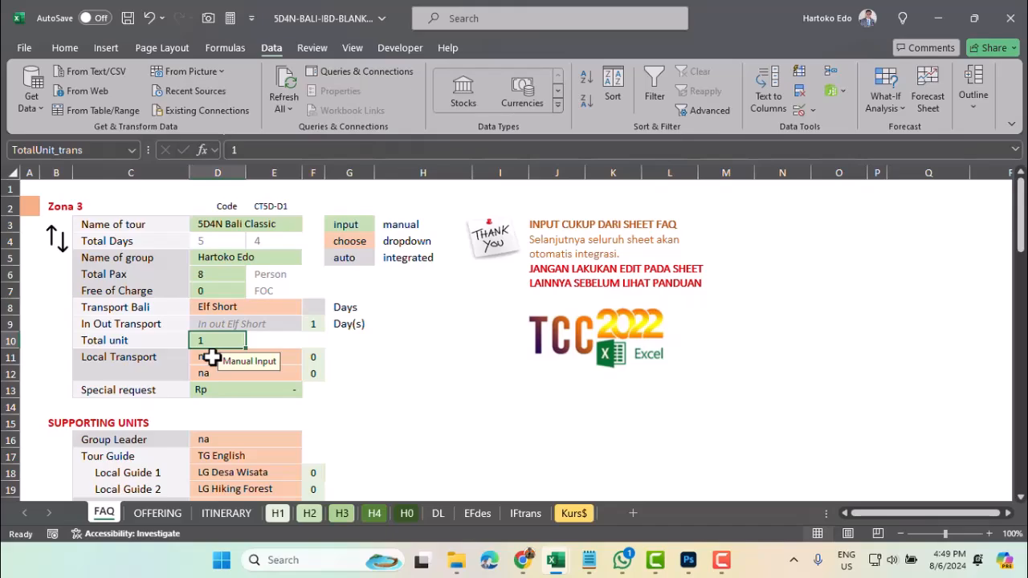
Add a List data validation with source =loctrans (DL sheet B2:B4) to Local Transport cell D11 and fill it down to D12
left_click(211, 358)
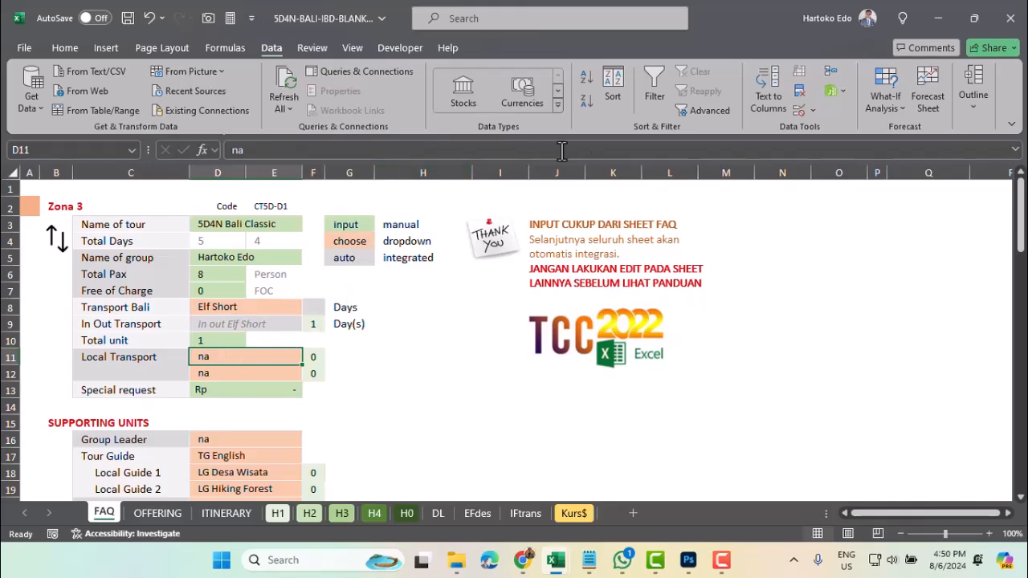
left_click(814, 111)
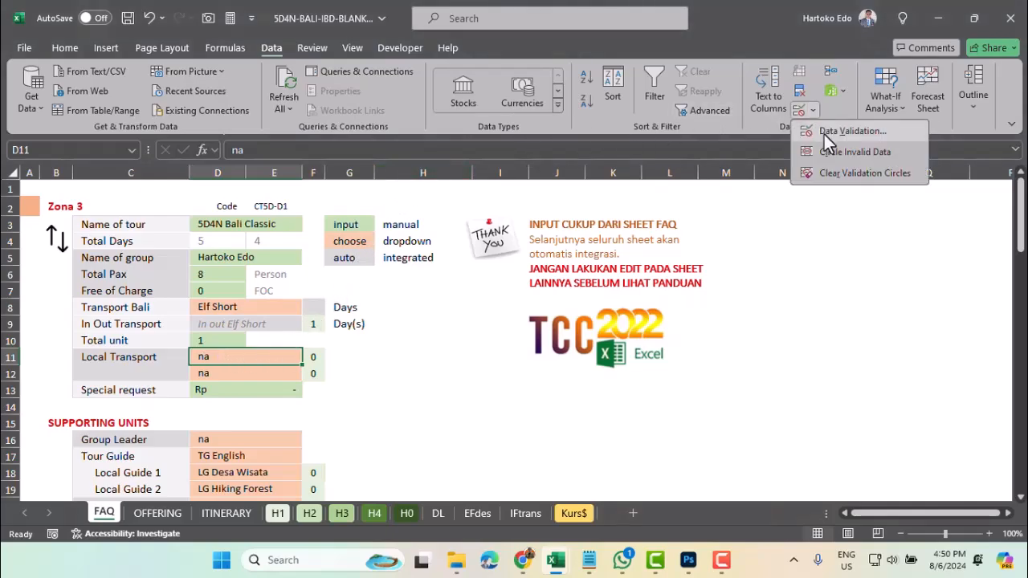
left_click(824, 135)
left_click(654, 154)
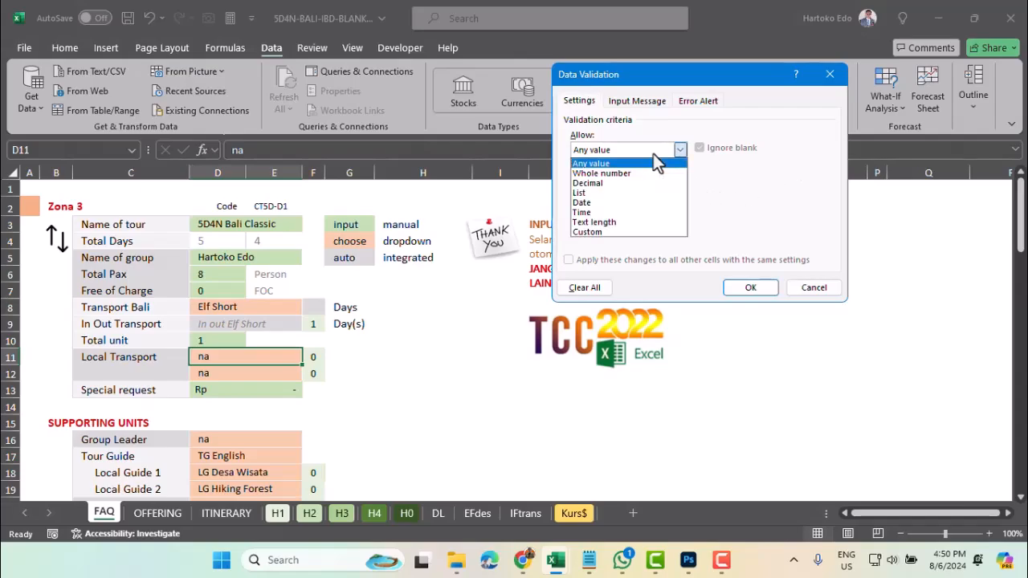
left_click(591, 190)
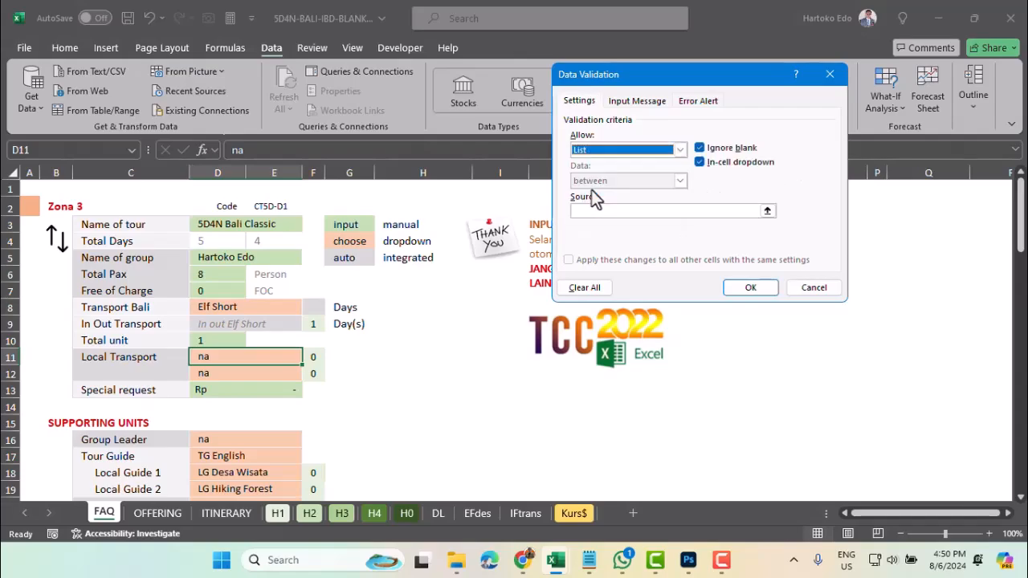
left_click(767, 211)
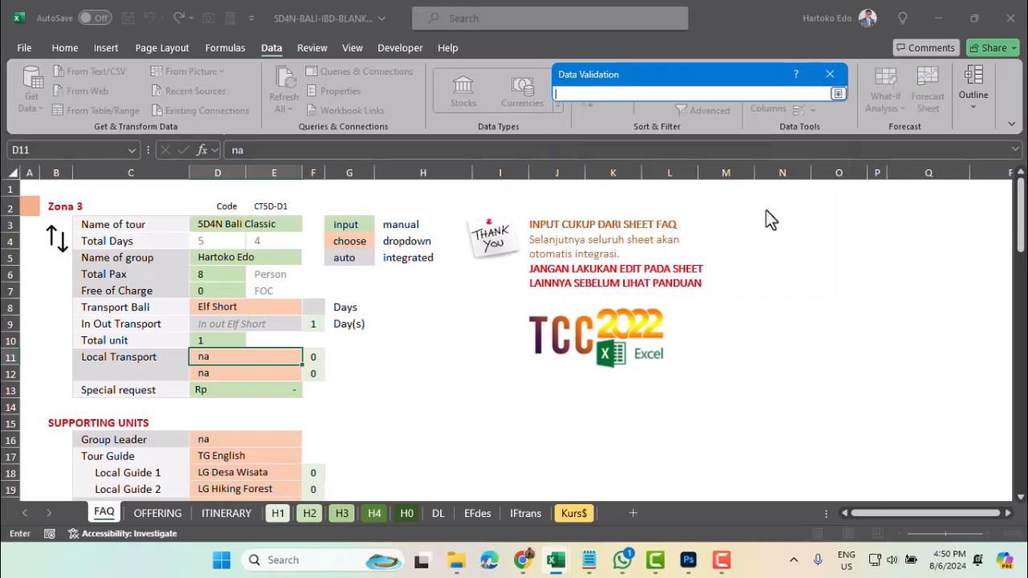
left_click(438, 513)
left_click_drag(149, 204, 149, 233)
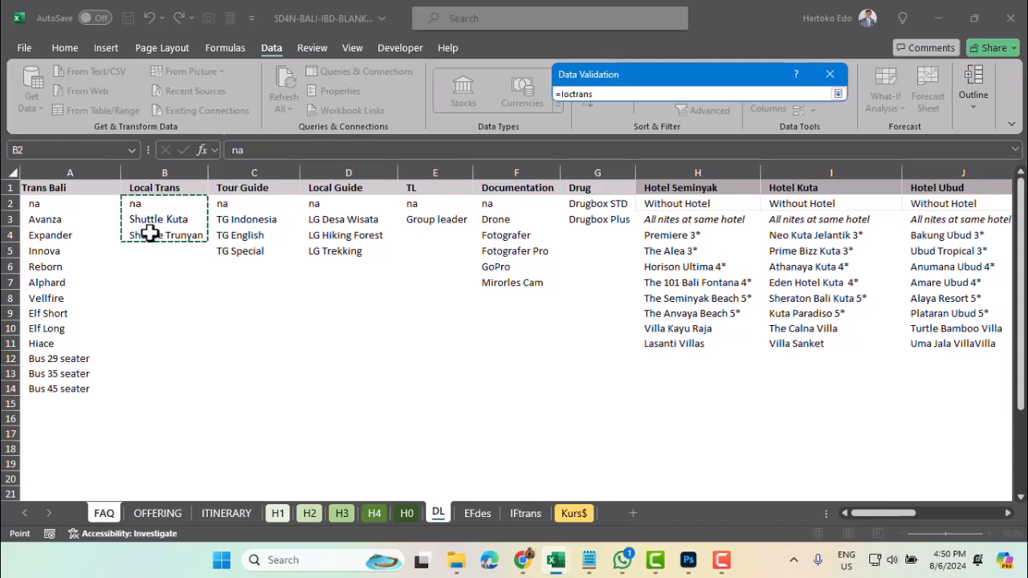
left_click(754, 290)
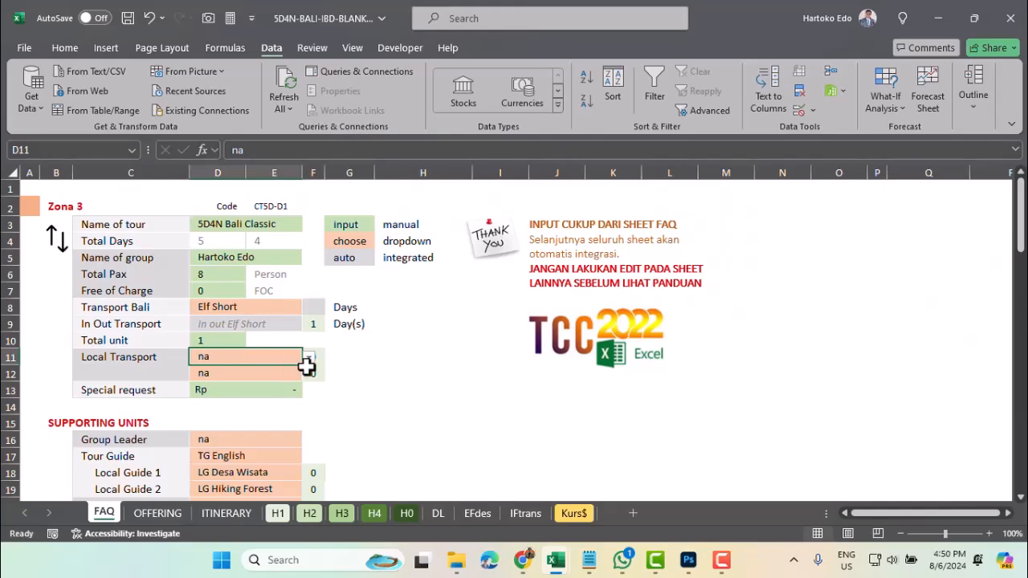
left_click_drag(303, 365, 303, 373)
Add a List data validation to the Group Leader cell D16, sourced from the DL sheet's TL range E2:E3 (=grp_companion)
scroll(306, 372, "down", 3)
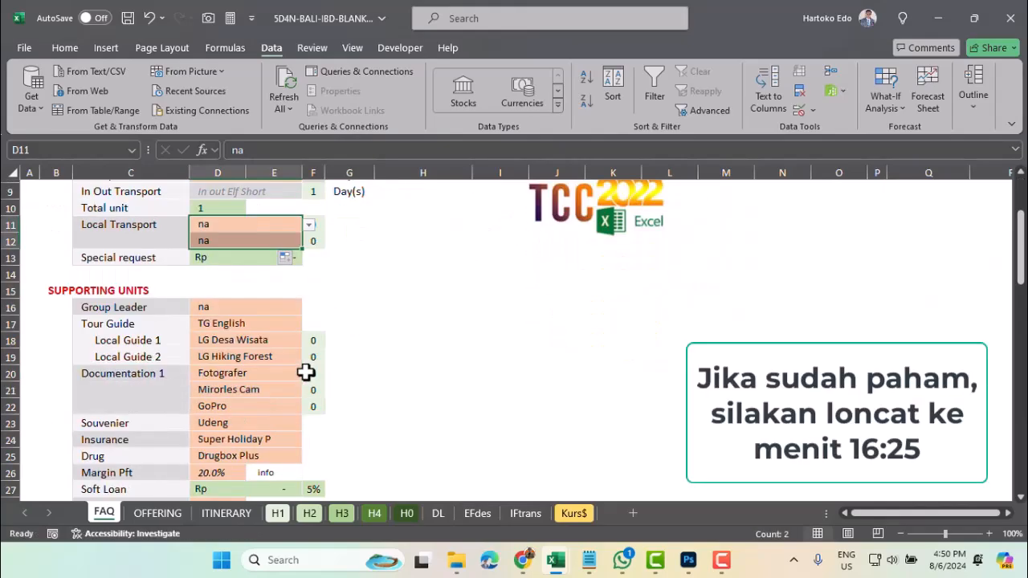
left_click(246, 314)
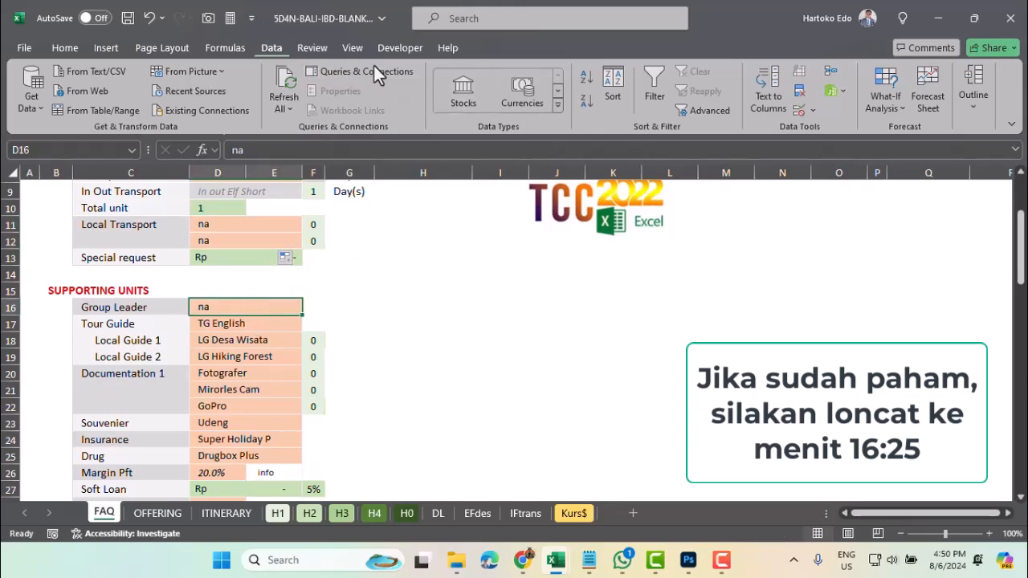
left_click(814, 110)
left_click(831, 133)
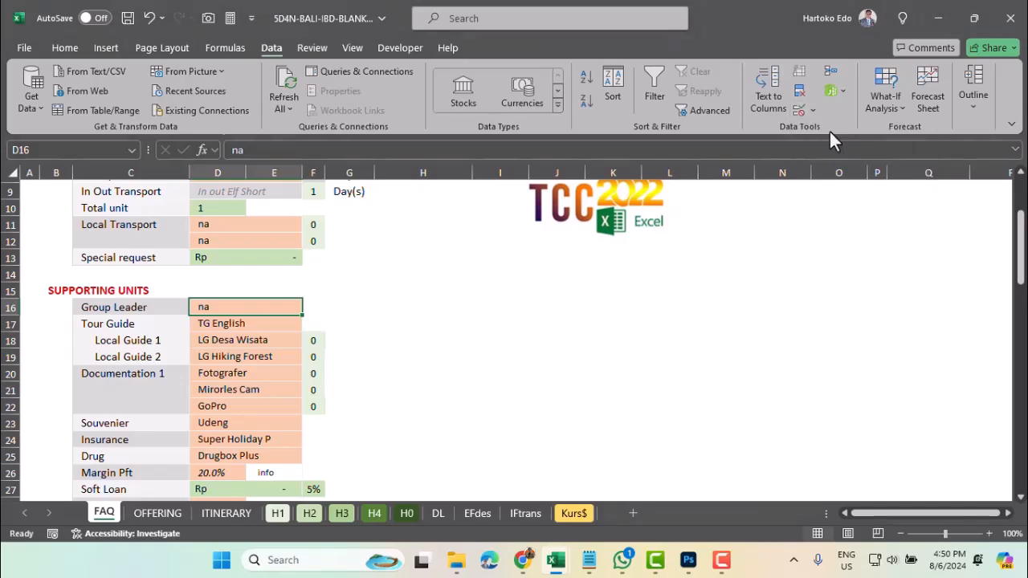
left_click(649, 157)
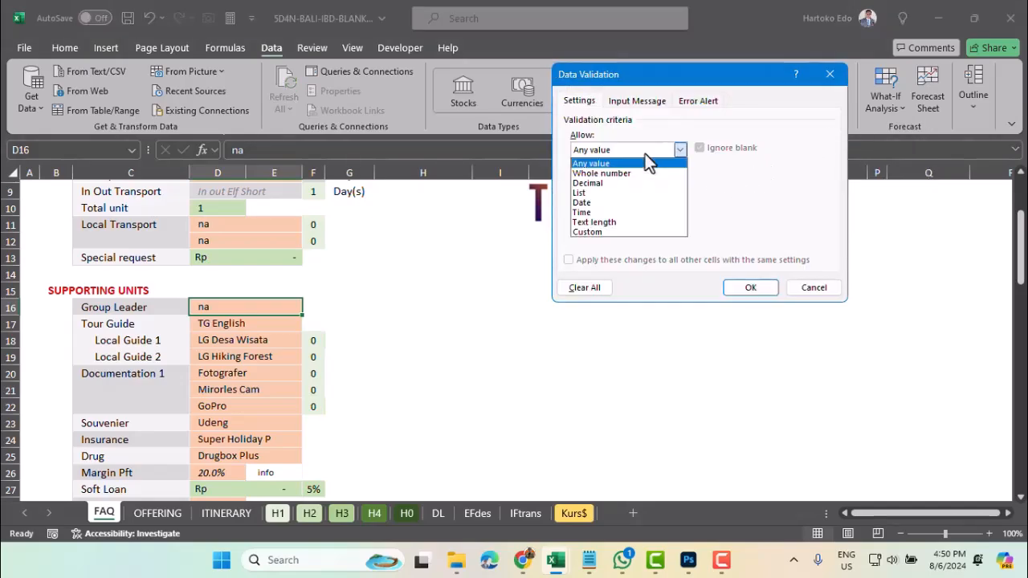
left_click(591, 192)
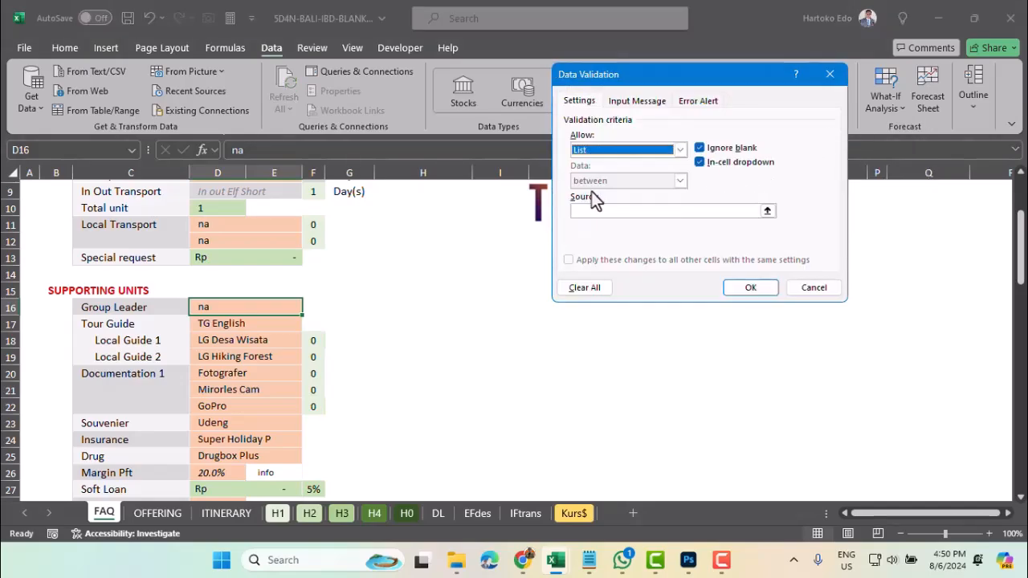
left_click(767, 211)
left_click(438, 513)
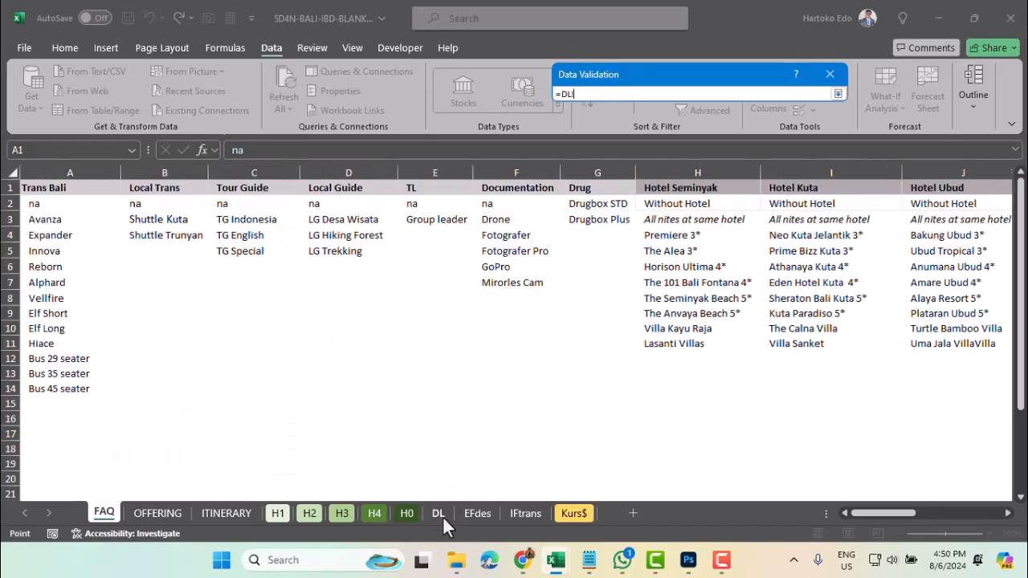
left_click_drag(422, 206, 423, 219)
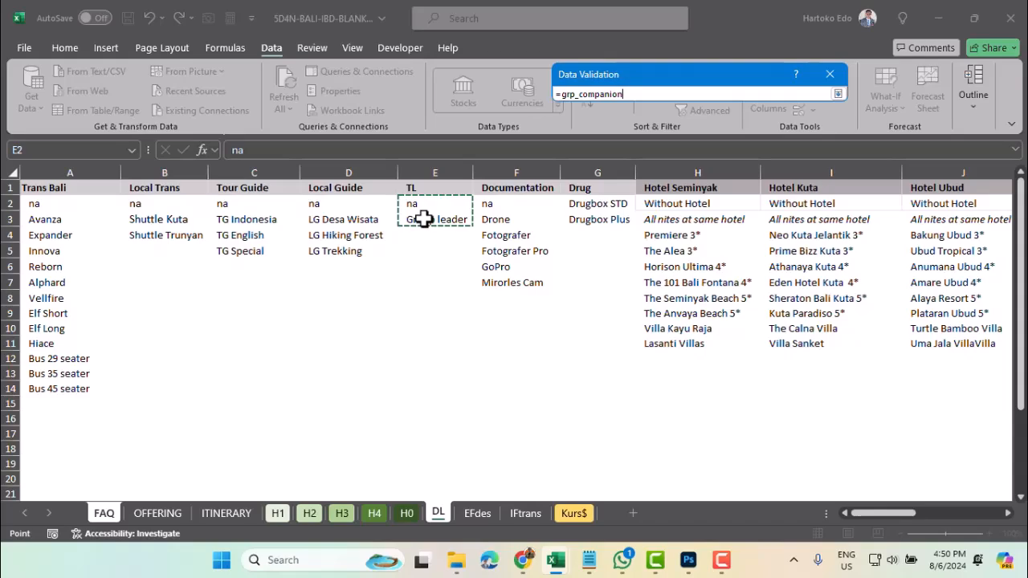
key("Return")
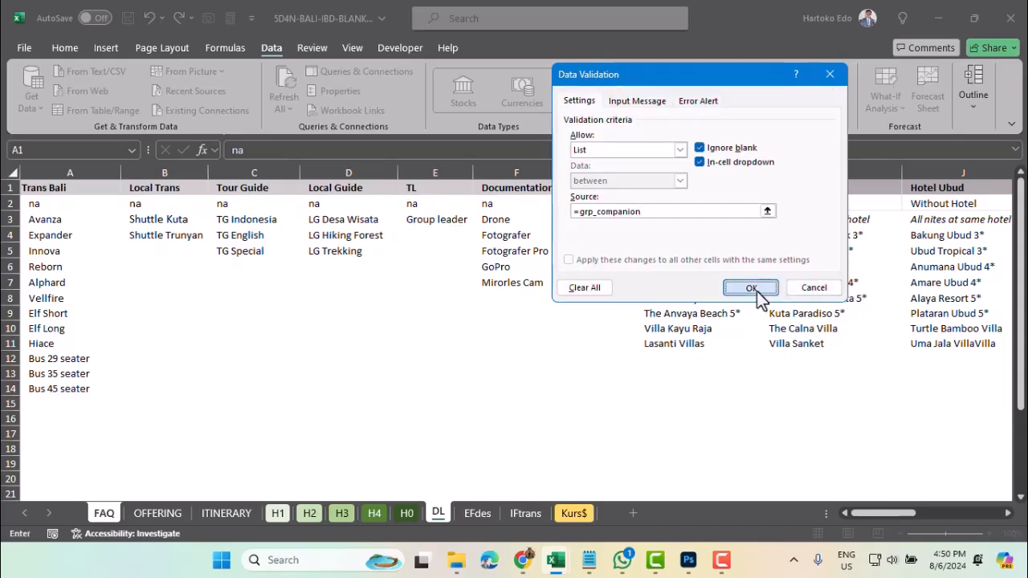
left_click(752, 289)
Add a List data validation to the Tour Guide cell D17, sourced from the DL sheet's Tour Guide range C2:C5 (=TourGuide)
left_click(220, 323)
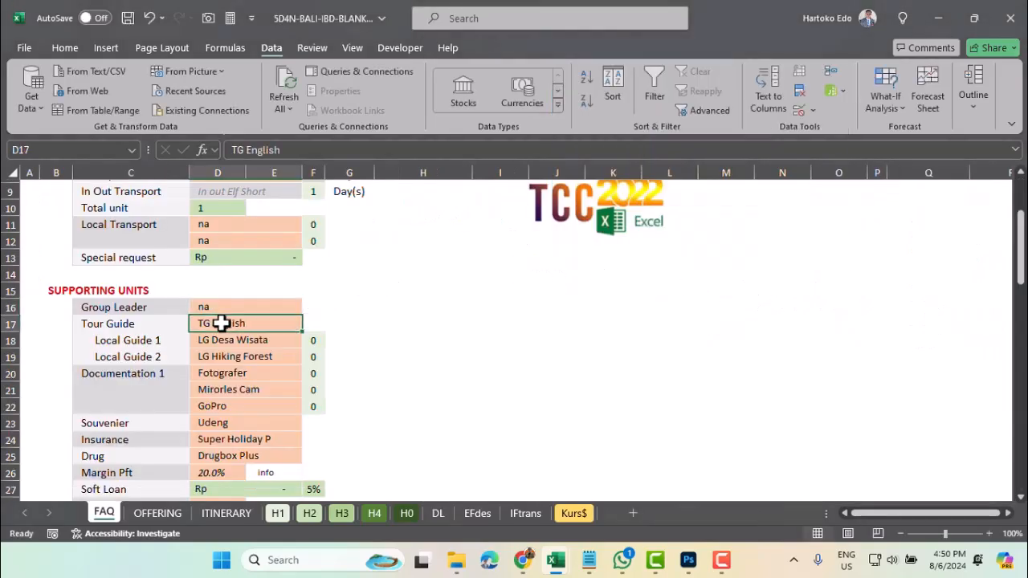
left_click(813, 110)
left_click(820, 131)
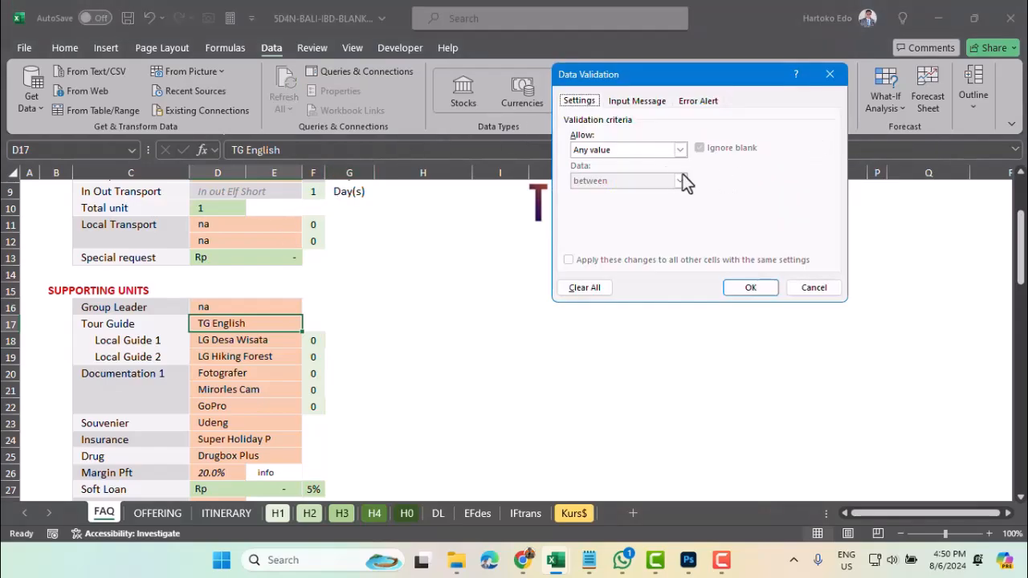
left_click(642, 152)
left_click(598, 193)
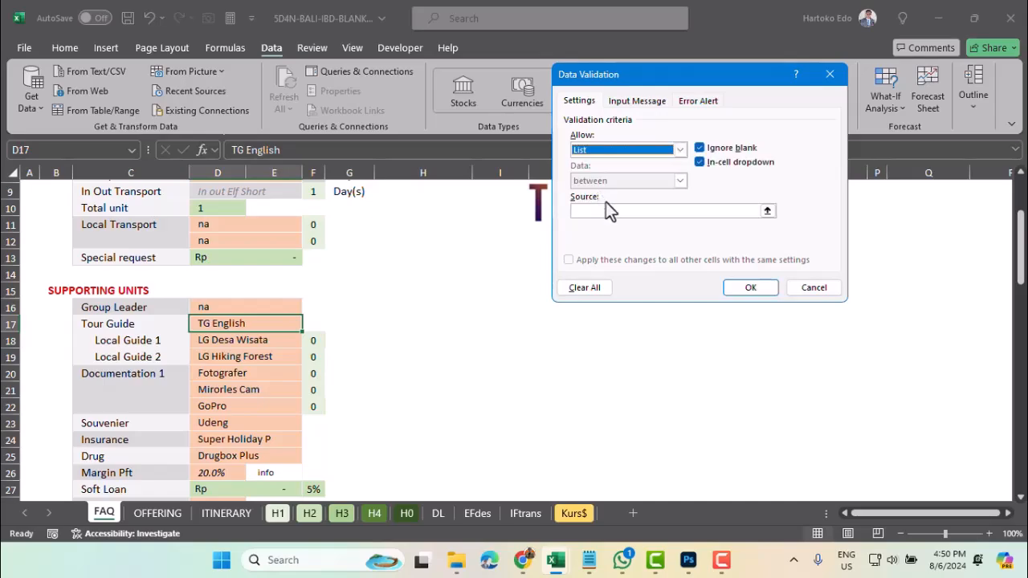
left_click(768, 214)
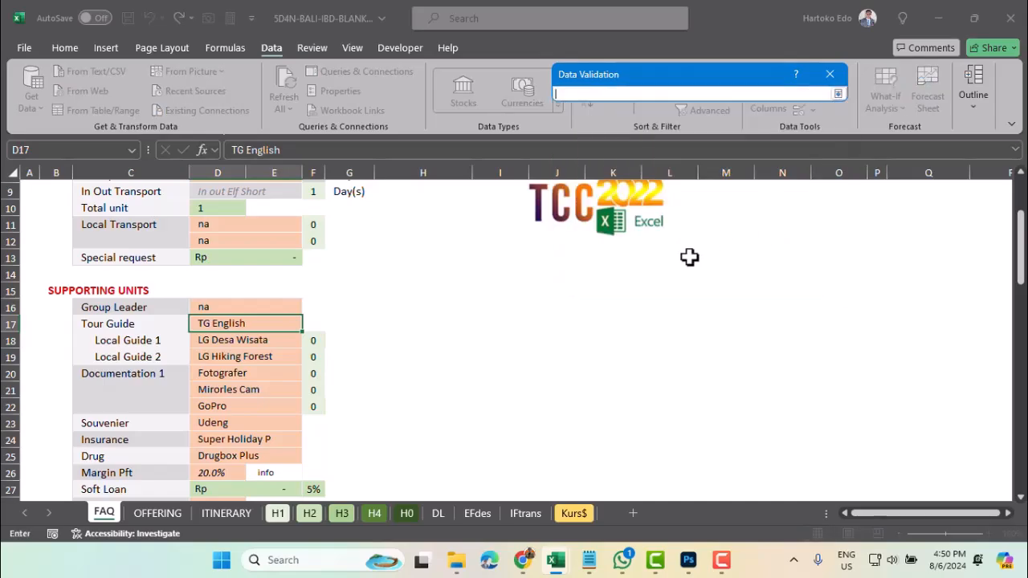
left_click(438, 513)
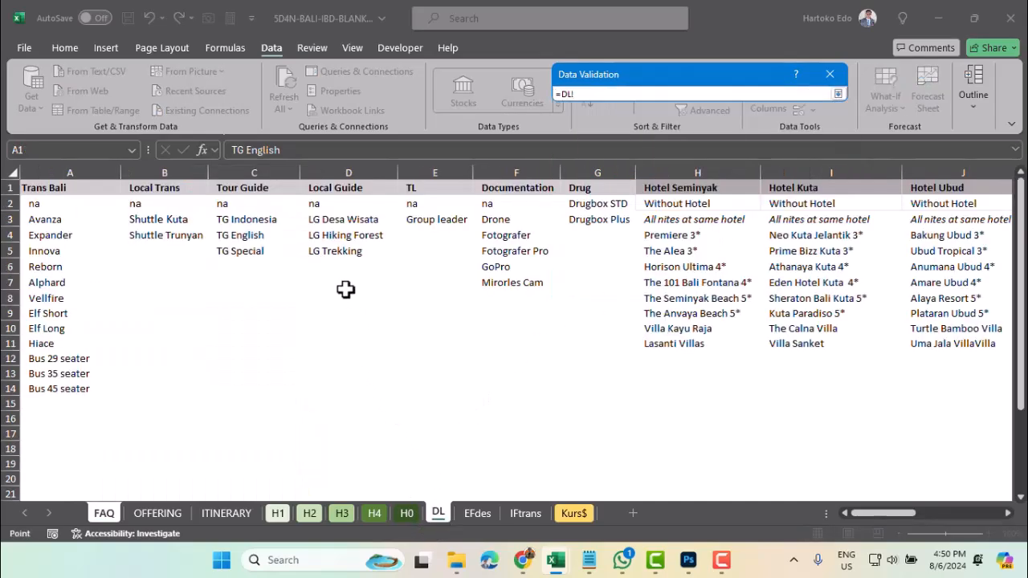
left_click_drag(230, 203, 230, 247)
key("Return")
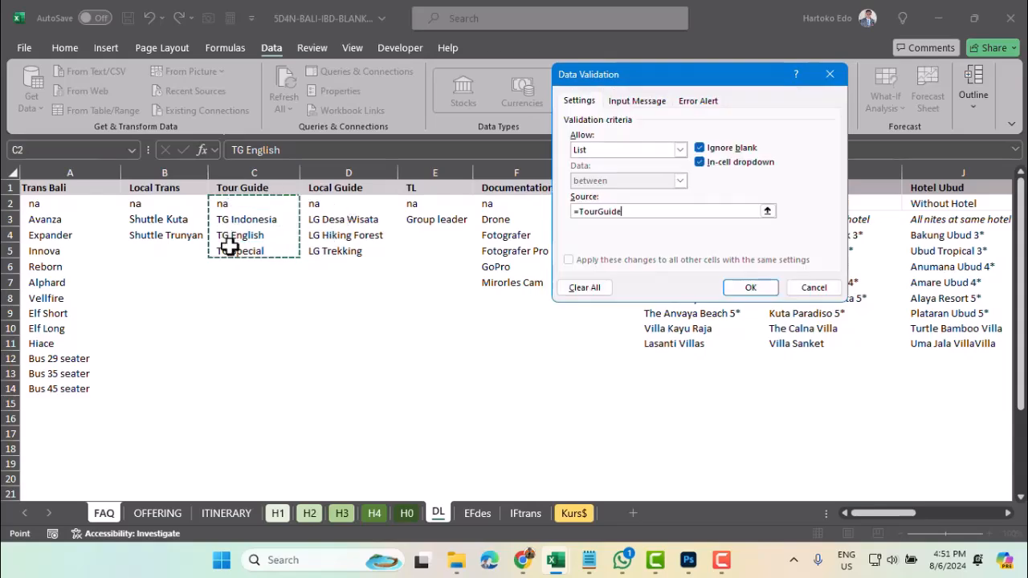
left_click(752, 290)
Add a List data validation with source =LocalGuide (DL sheet D2:D5) to Local Guide 1 cell D18 and fill it down to D19
left_click(214, 337)
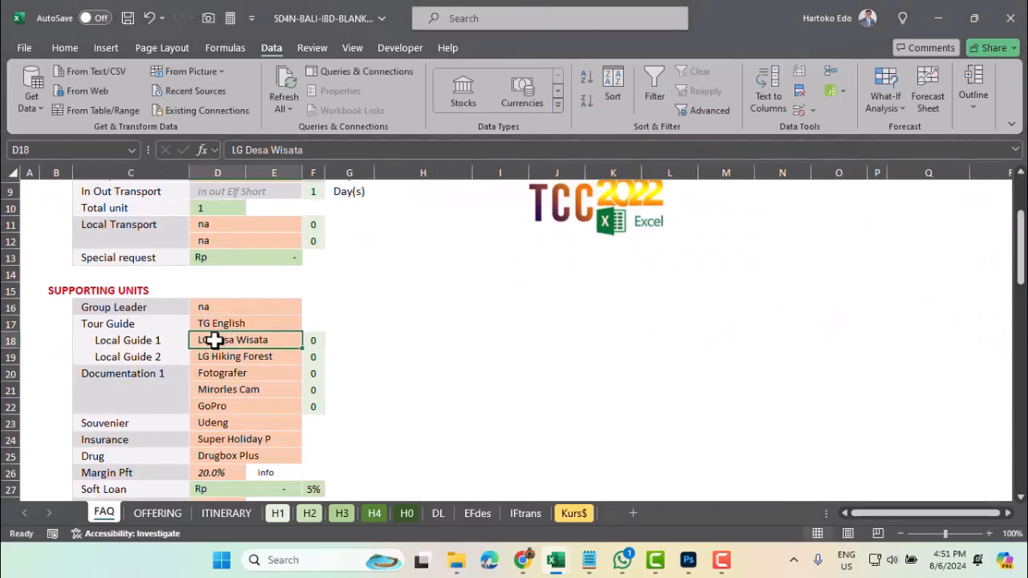
left_click(814, 113)
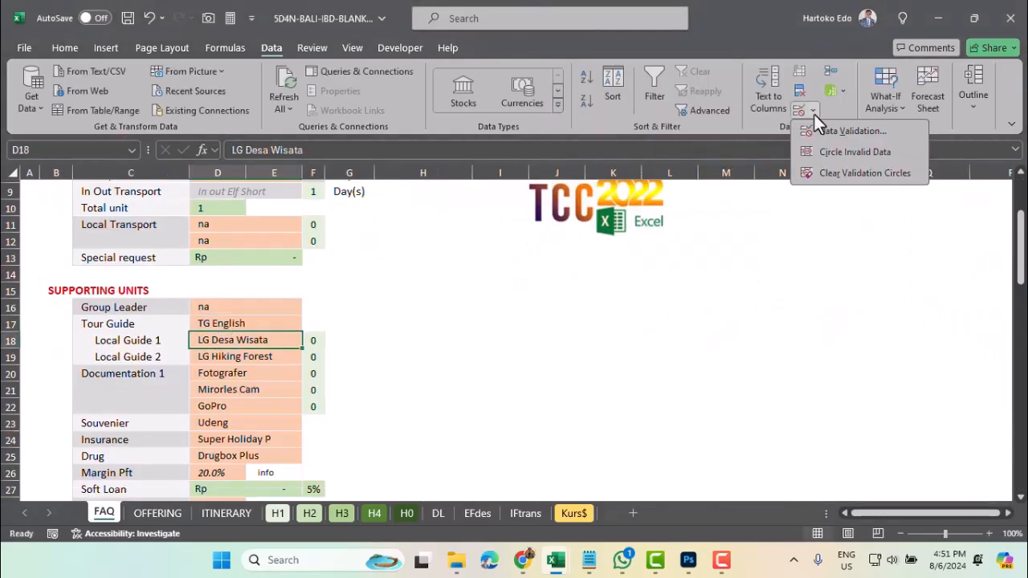
left_click(823, 130)
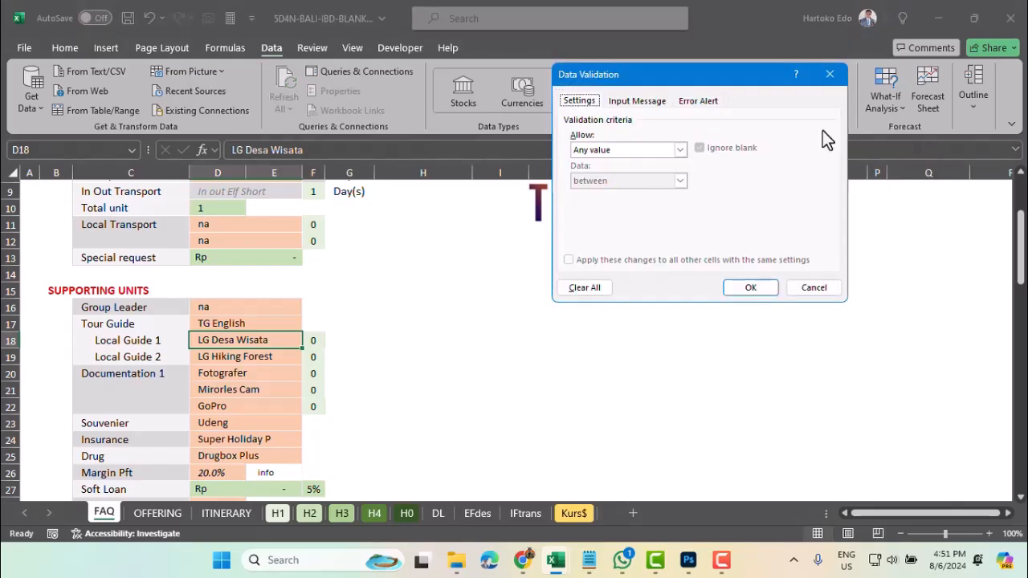
left_click(631, 158)
left_click(595, 195)
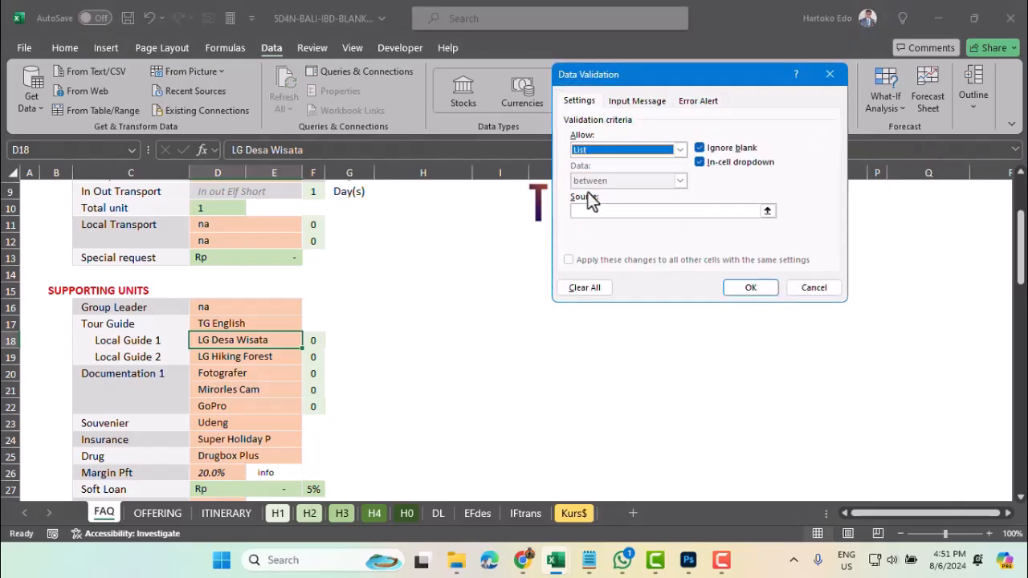
left_click(767, 212)
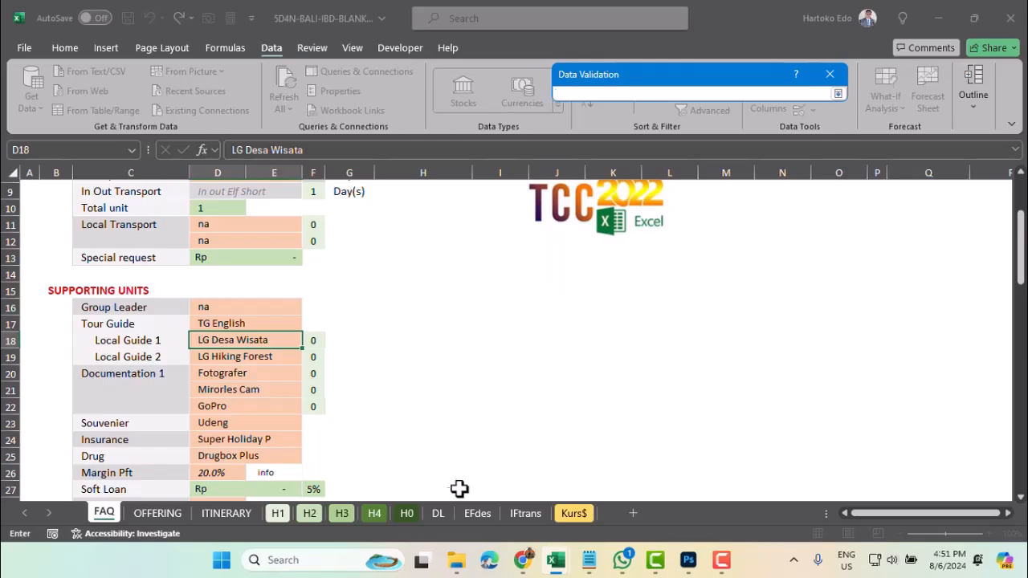
left_click(438, 513)
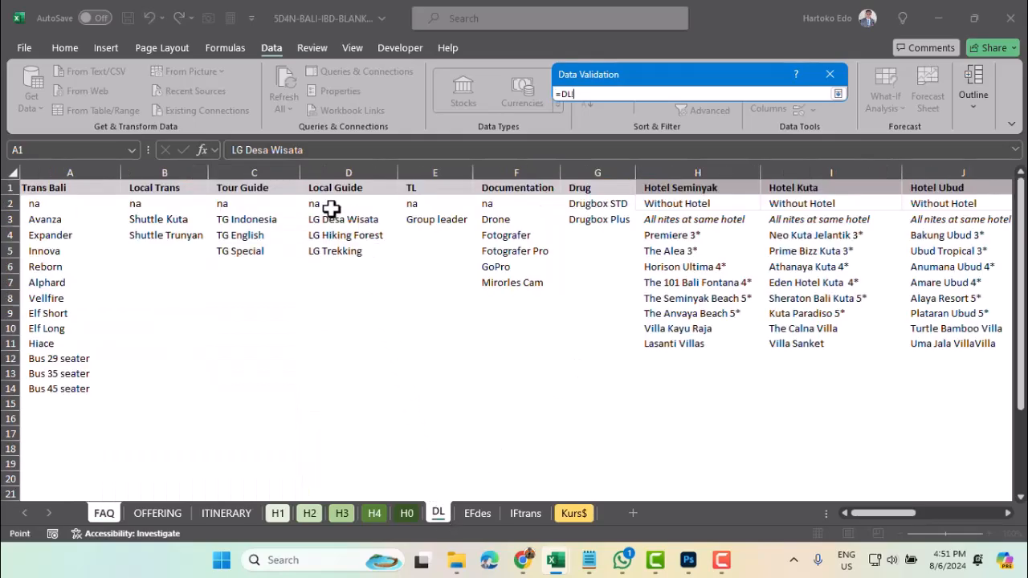
left_click_drag(332, 208, 329, 245)
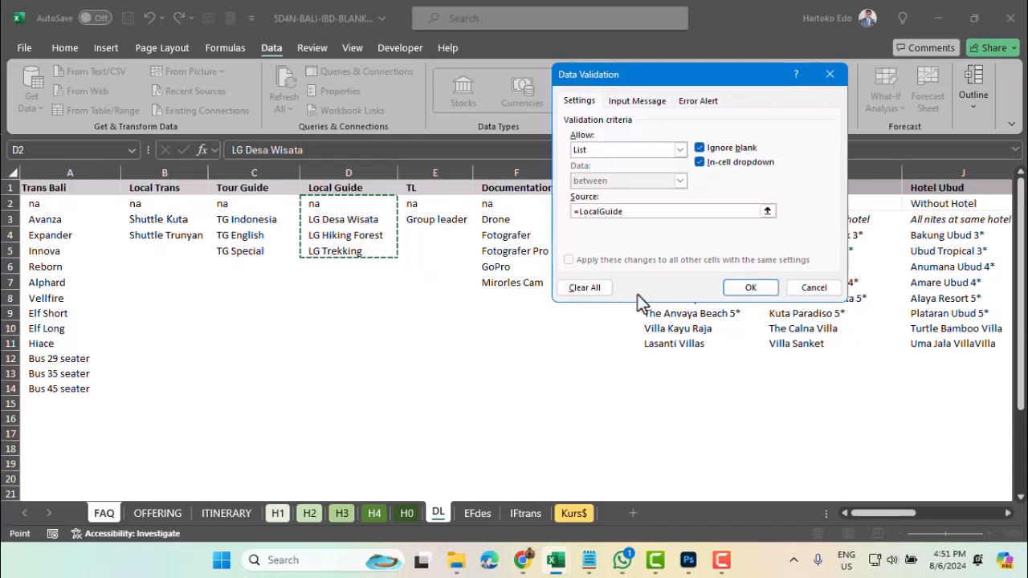
left_click(752, 294)
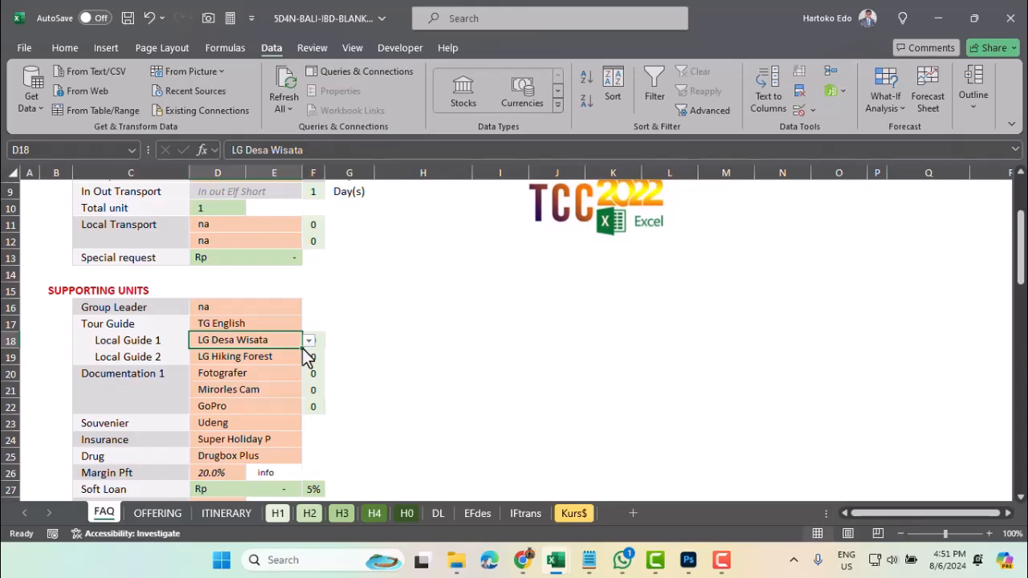
left_click_drag(302, 349, 303, 362)
Choose na from the dropdowns of both Local Guide cells, D18 and D19
left_click(243, 361)
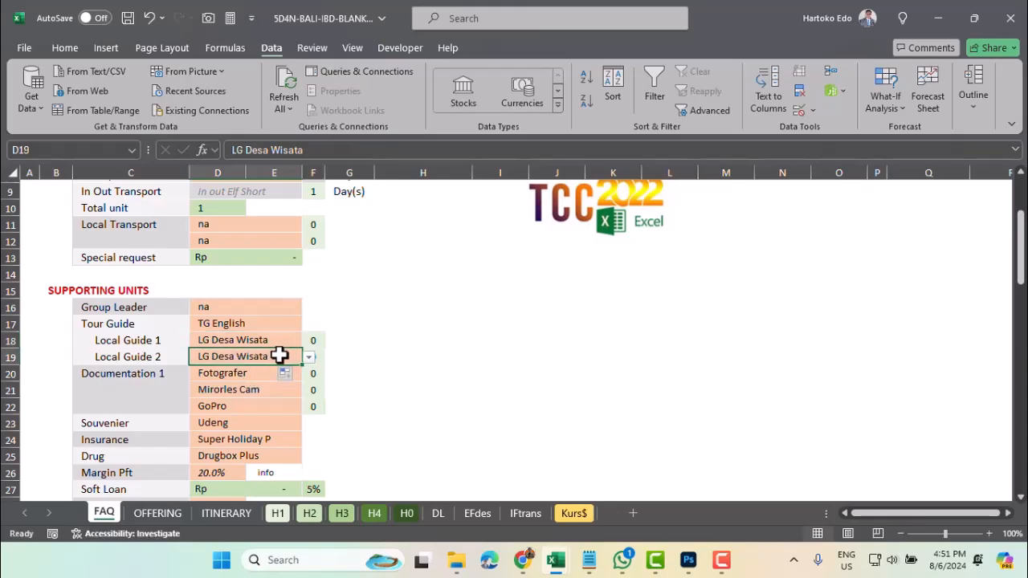
left_click(277, 340)
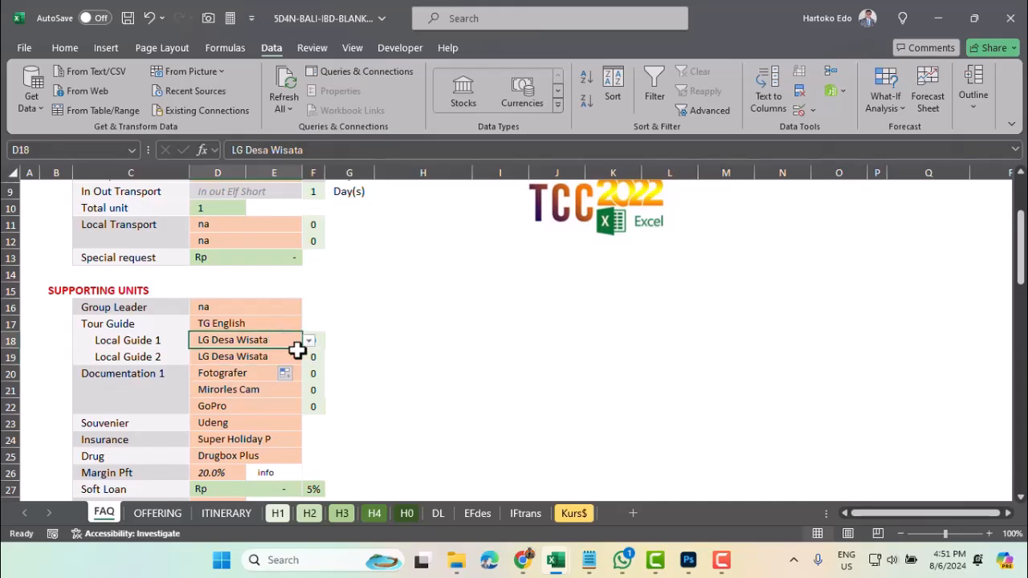
left_click(309, 342)
left_click(265, 355)
left_click(262, 355)
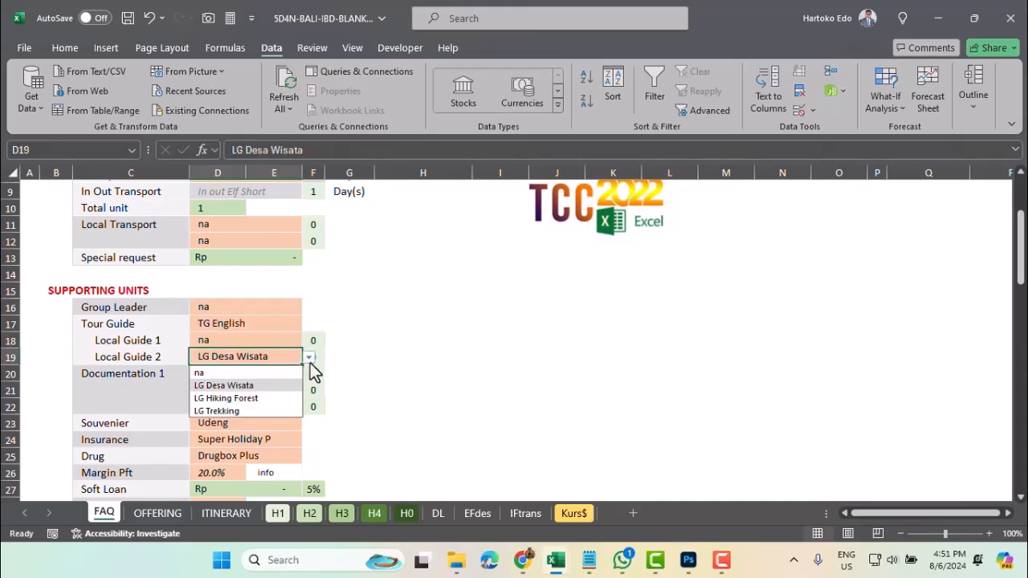
left_click(251, 372)
Add a List data validation with source =Dokumentasi (DL sheet F2:F7) to Documentation cell D20 and fill it down to D22
left_click(239, 373)
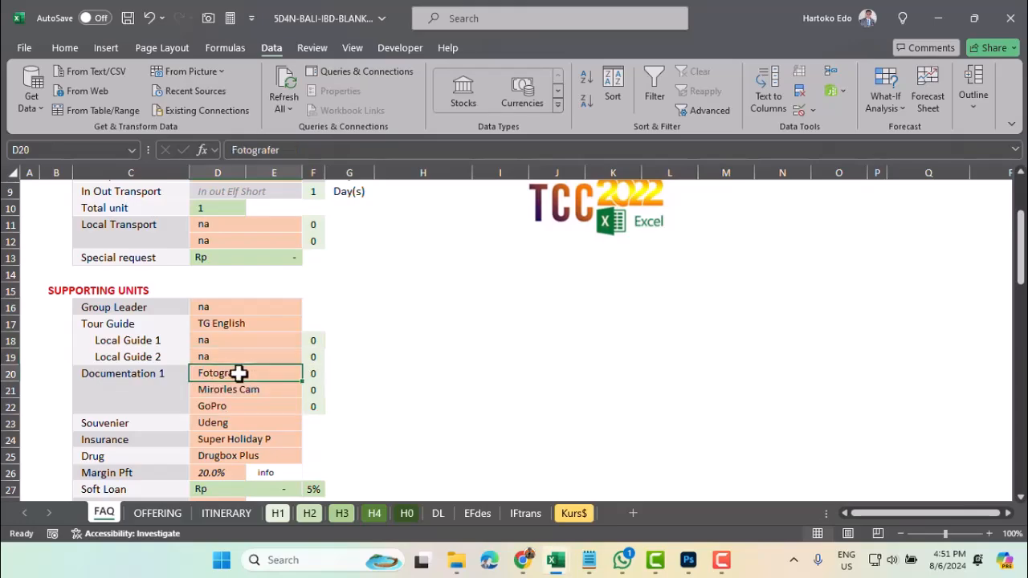
left_click(812, 115)
left_click(841, 131)
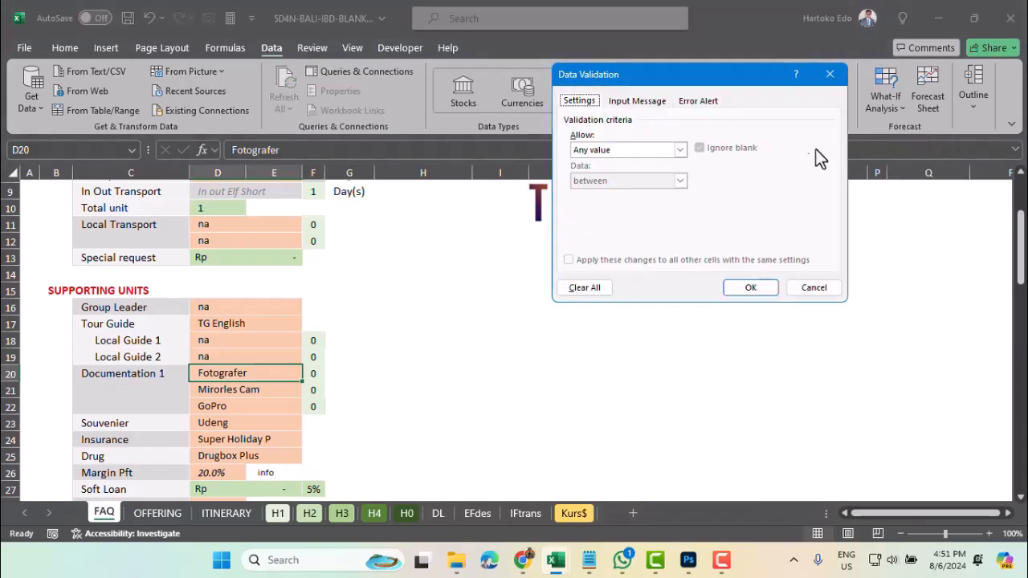
left_click(644, 149)
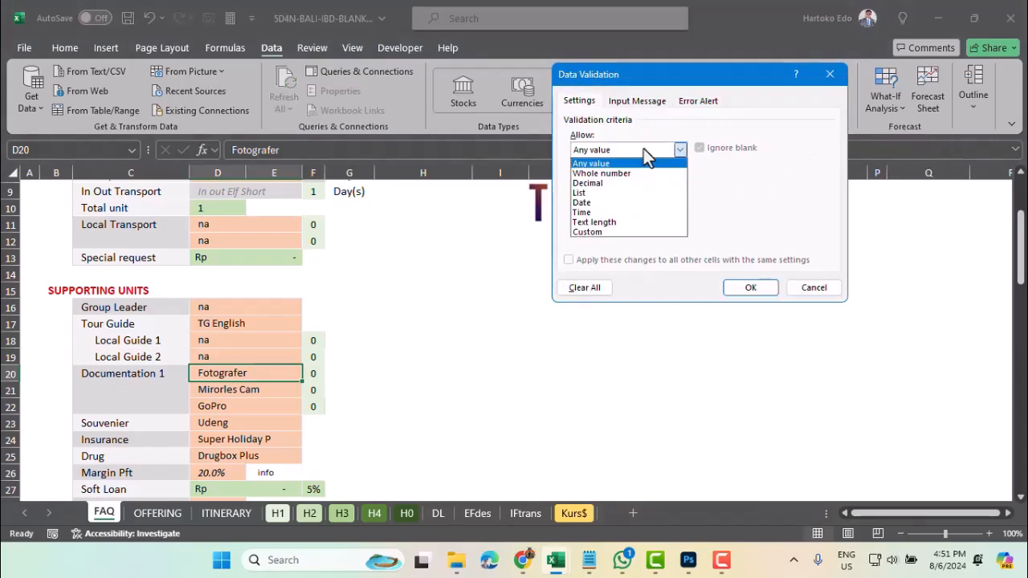
left_click(579, 193)
left_click(767, 210)
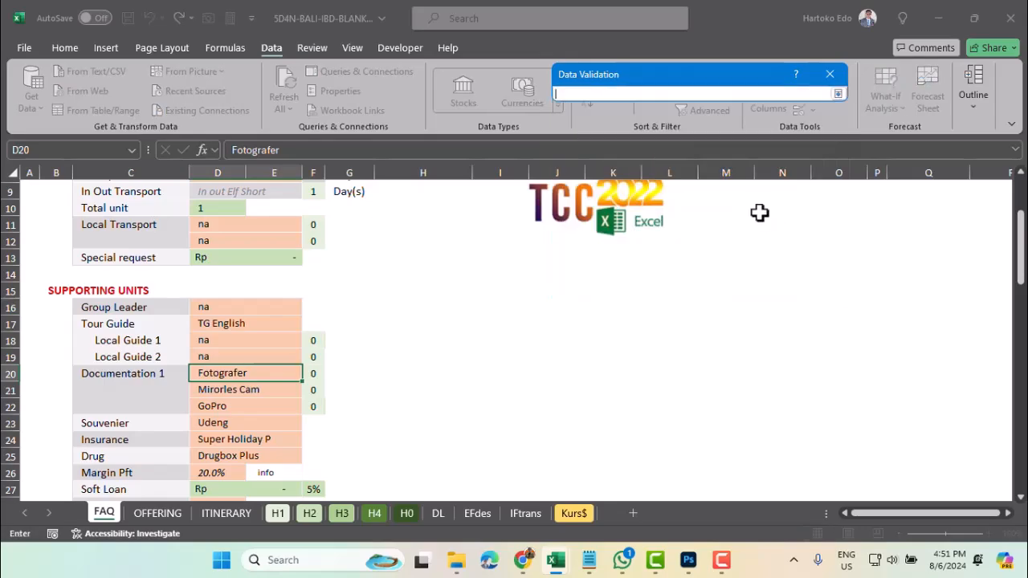
left_click(440, 512)
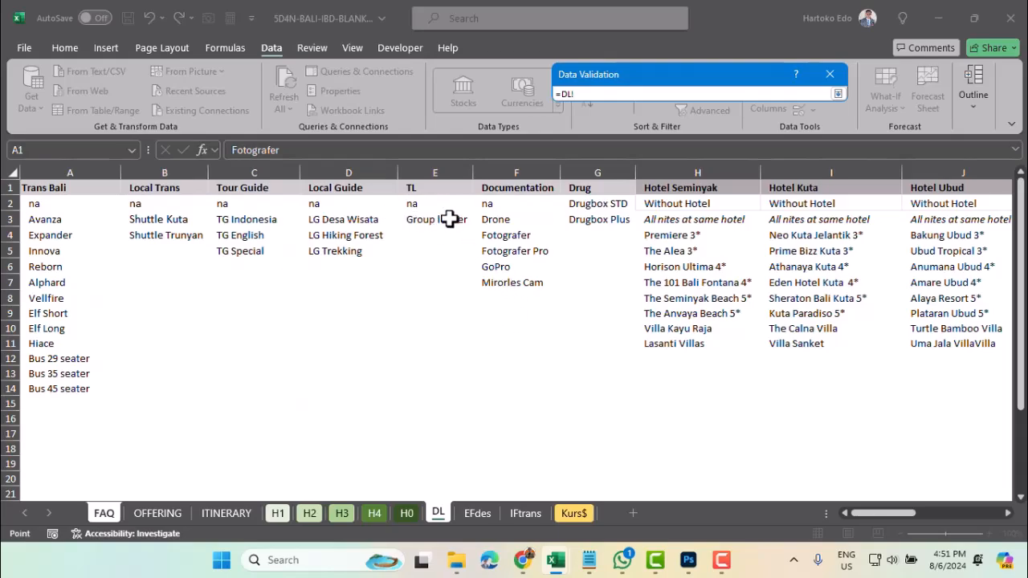
left_click_drag(490, 206, 498, 282)
key("Return")
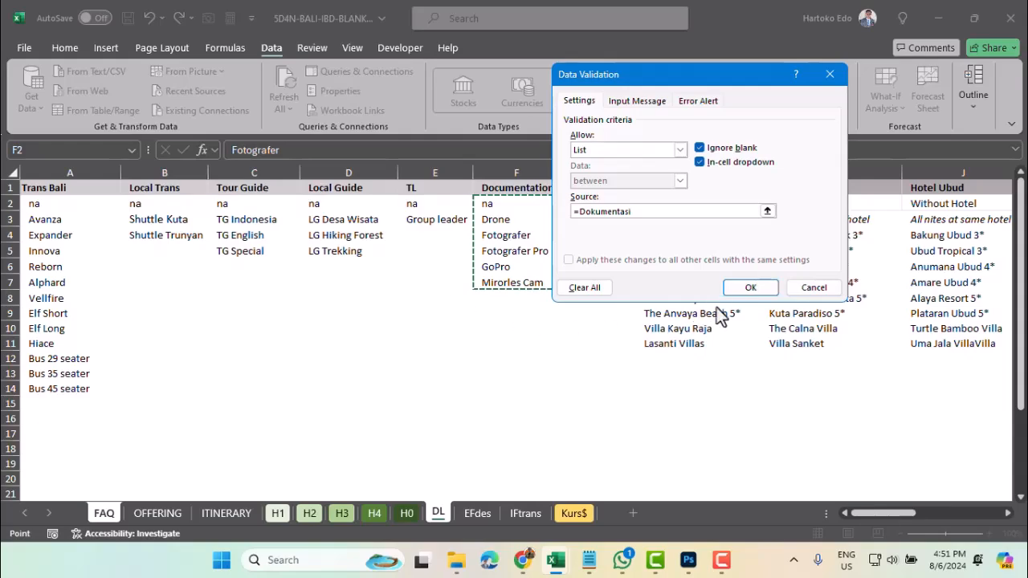
left_click(739, 290)
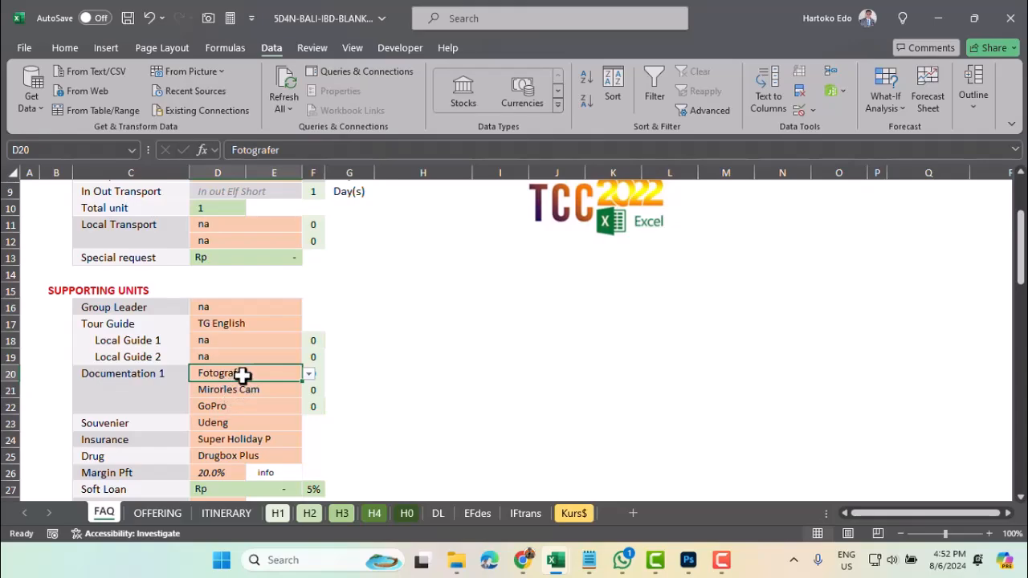
left_click_drag(303, 385, 293, 408)
Choose Drone in the second Documentation cell D21 and na in the third Documentation cell D22
left_click(275, 387)
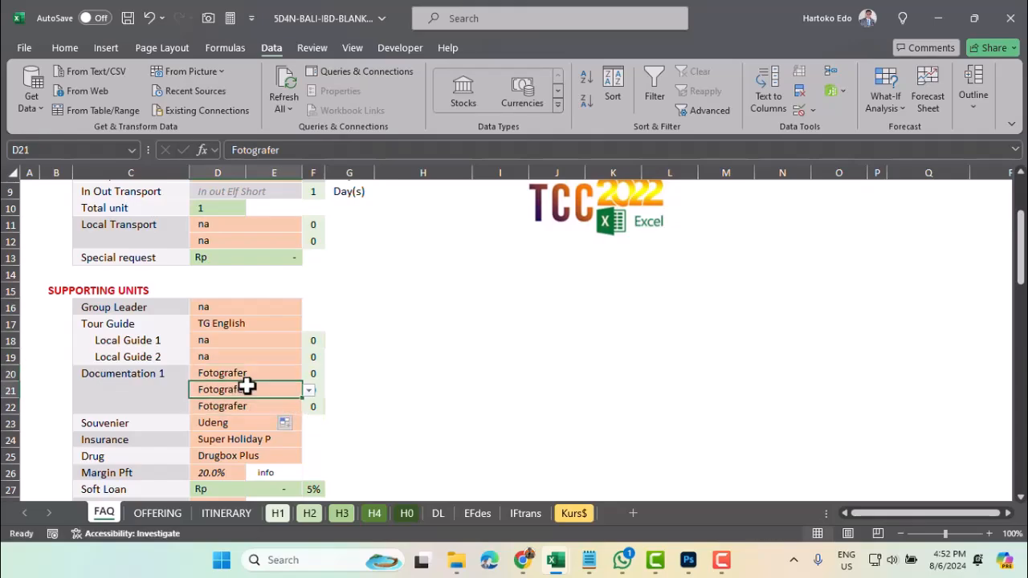
left_click(309, 390)
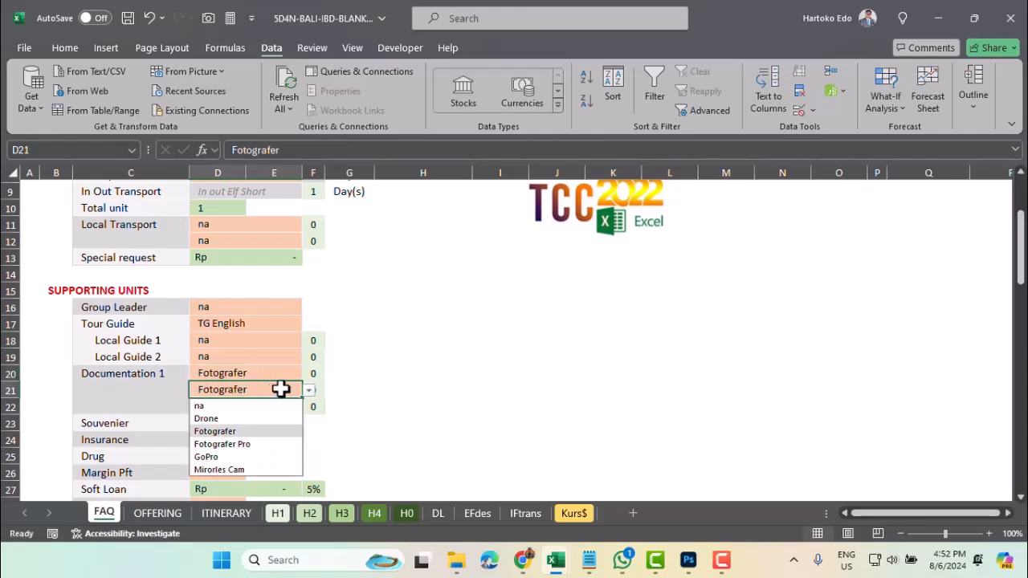
left_click(219, 415)
left_click(233, 406)
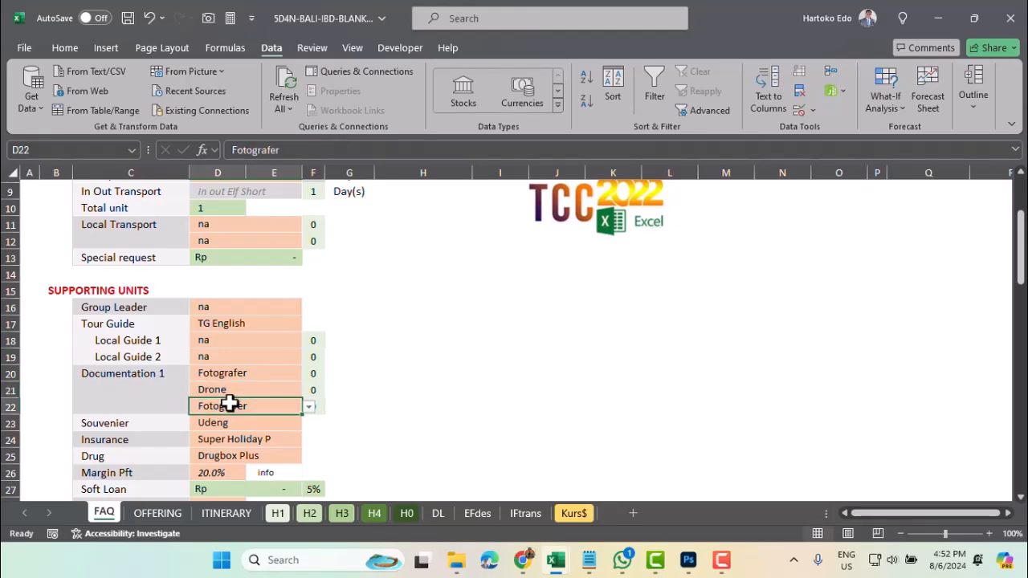
left_click(307, 407)
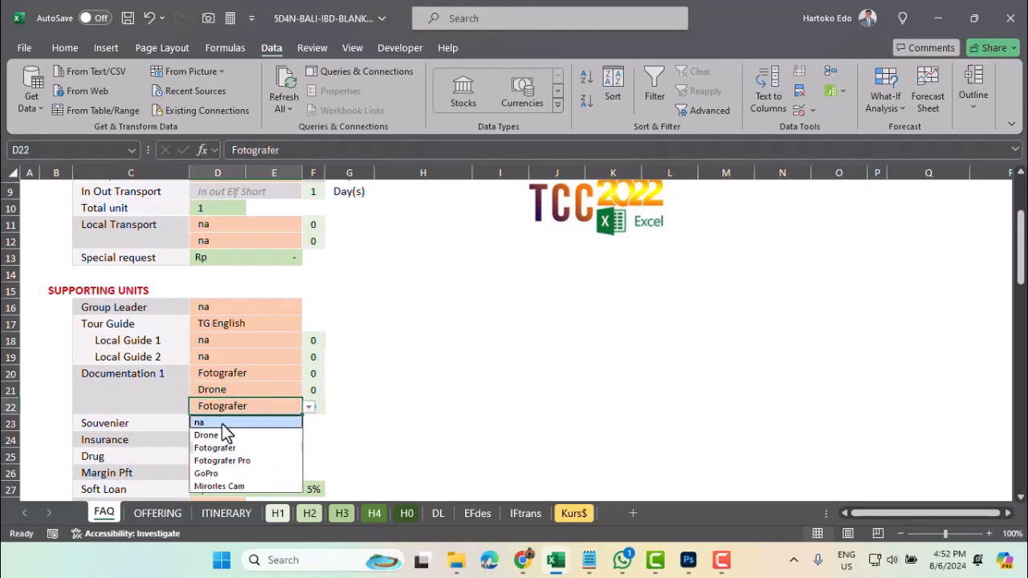
left_click(222, 423)
Add a List data validation with source =souvenier (DL sheet R2:R8) to the Souvenier cell D23
left_click(220, 425)
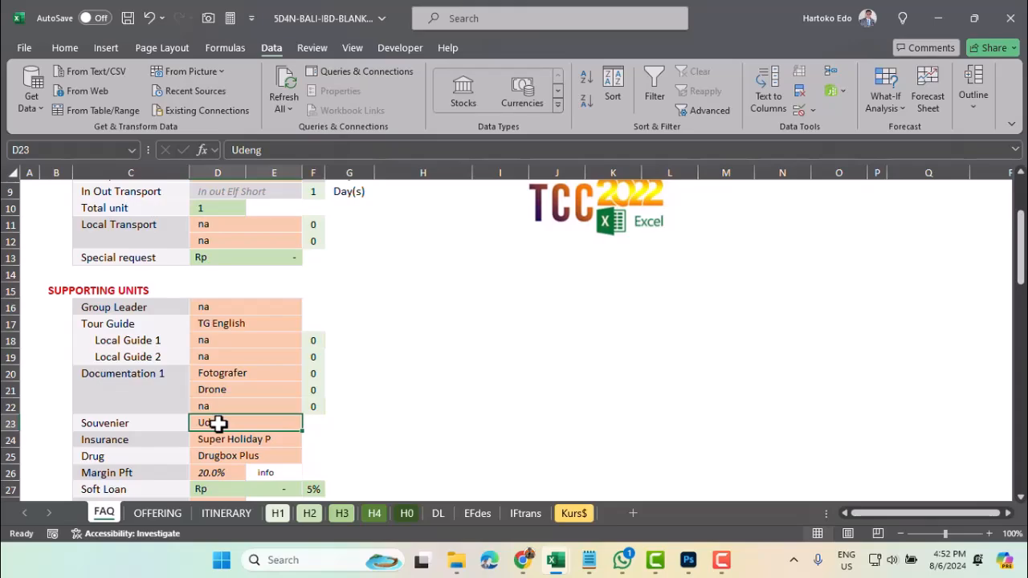
left_click(814, 113)
left_click(821, 129)
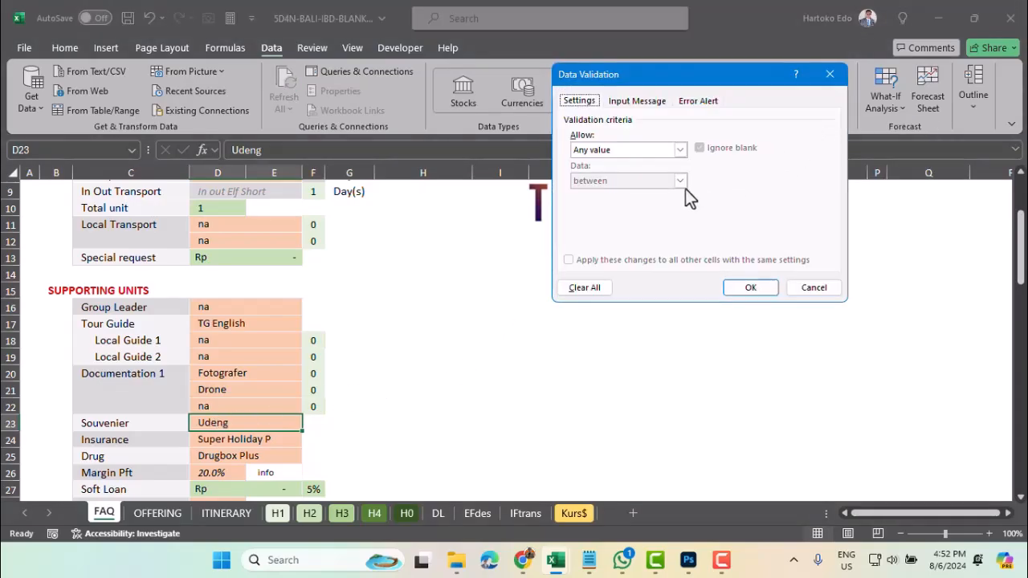
left_click(622, 151)
left_click(584, 195)
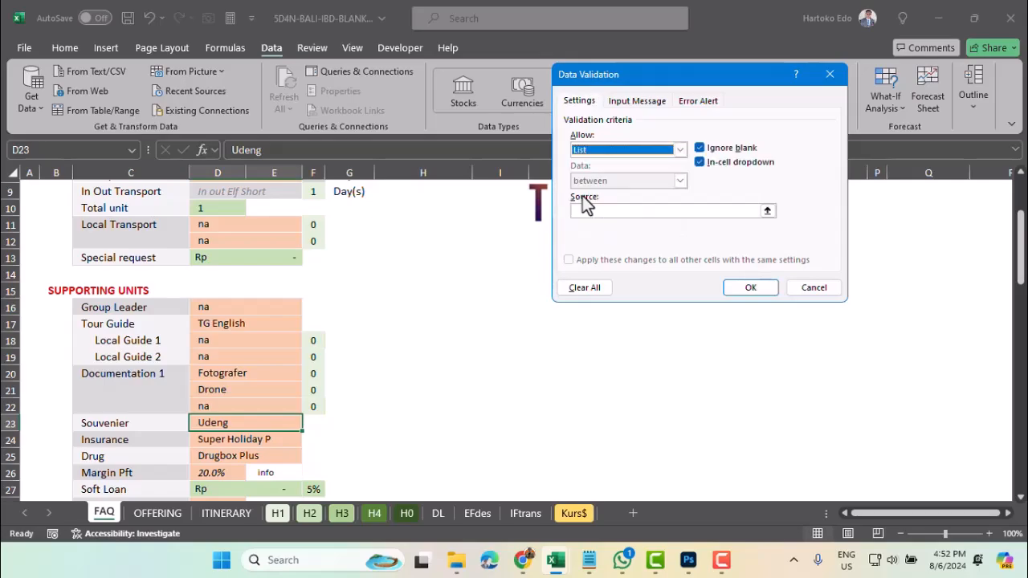
left_click(767, 212)
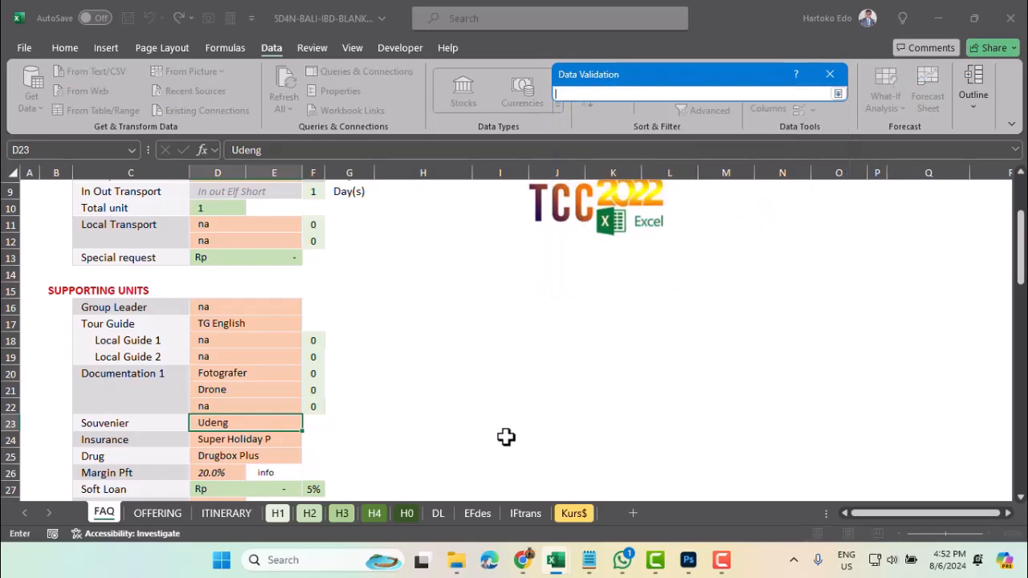
left_click(437, 513)
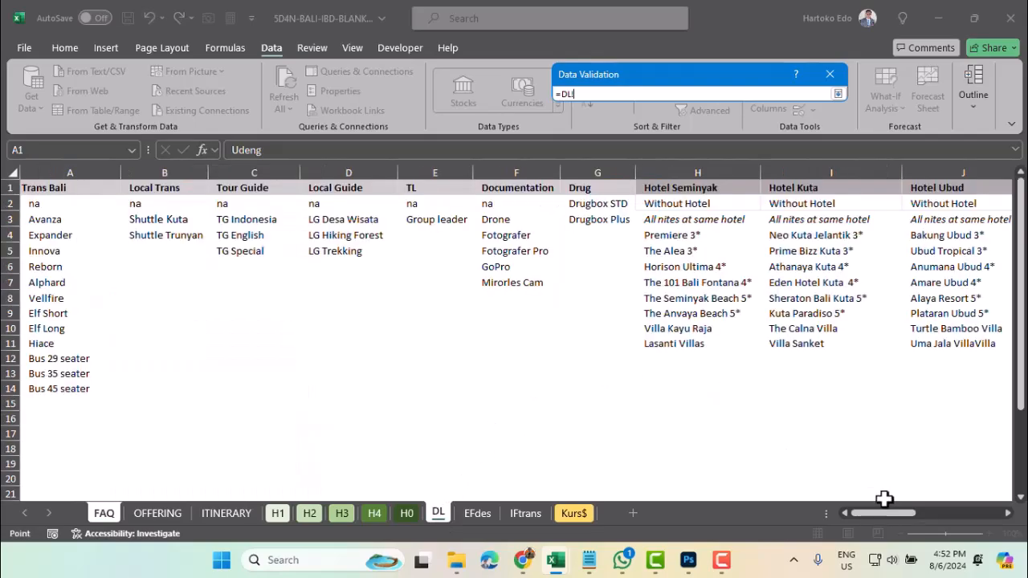
left_click_drag(872, 517, 948, 517)
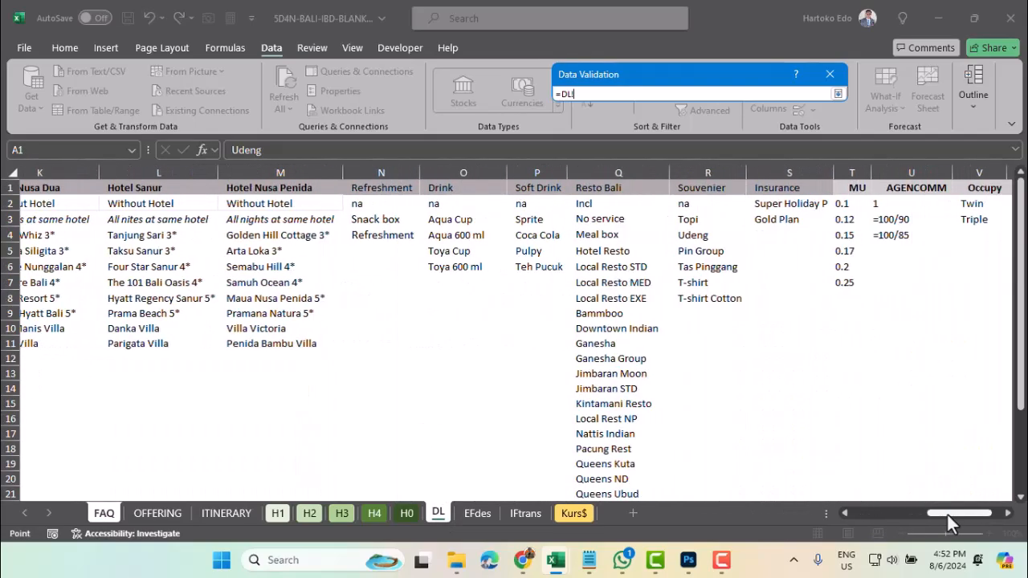
left_click_drag(700, 204, 703, 302)
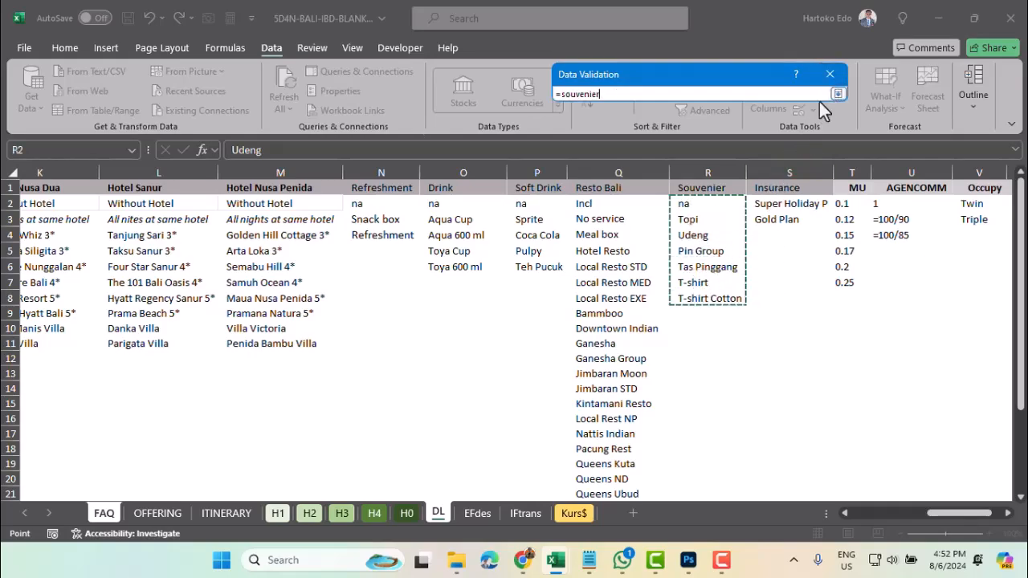
key("Return")
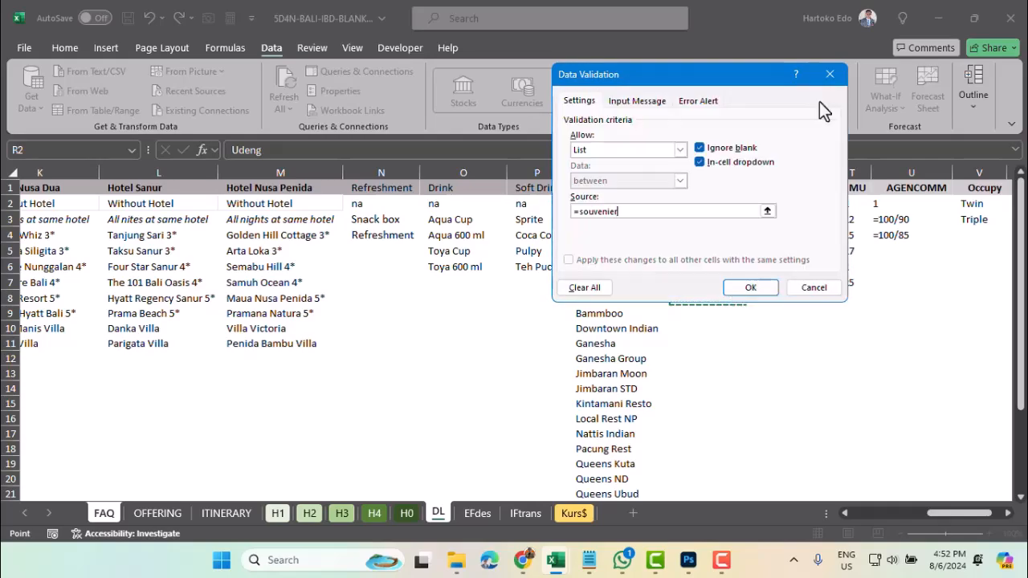
left_click(747, 289)
Add a List data validation with source =insurance (DL sheet S2:S3) to the Insurance cell D24
scroll(321, 347, "down", 1)
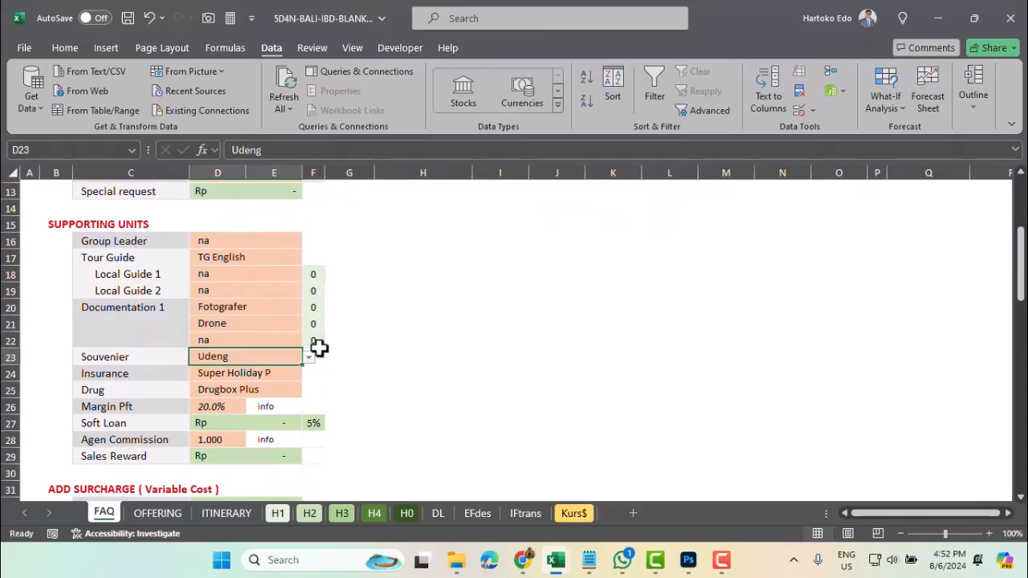
left_click(231, 373)
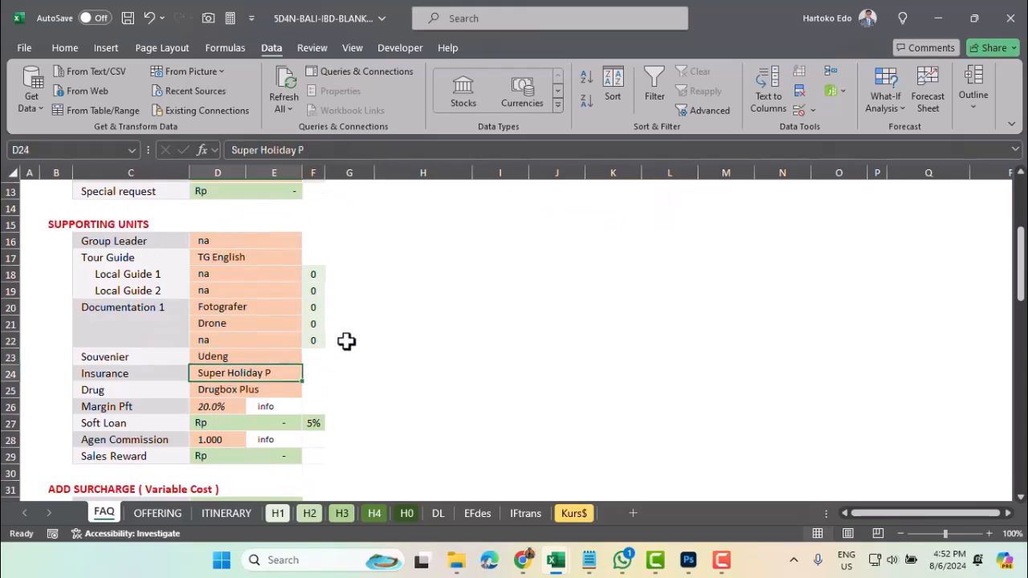
left_click(813, 110)
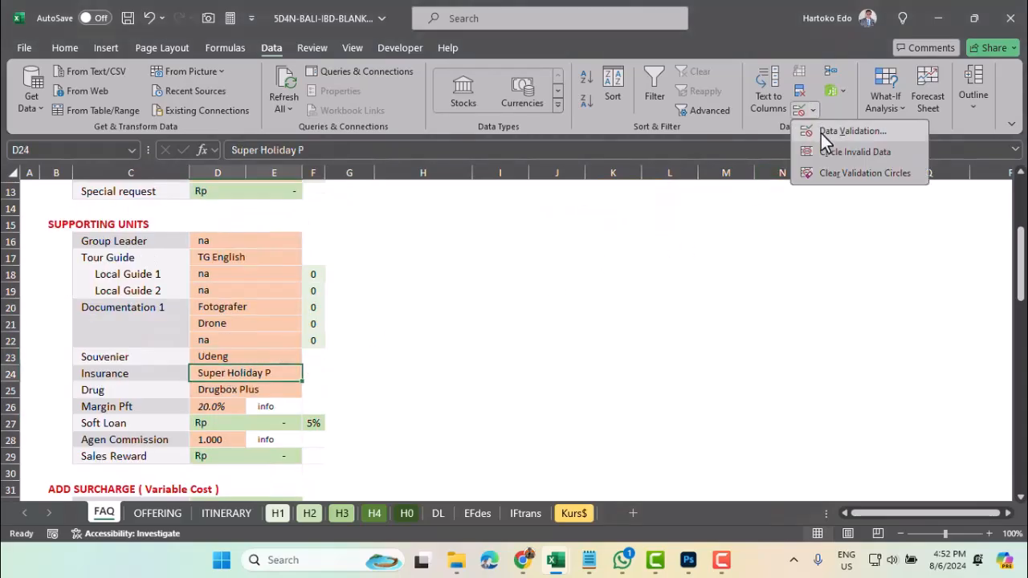
left_click(821, 133)
left_click(680, 150)
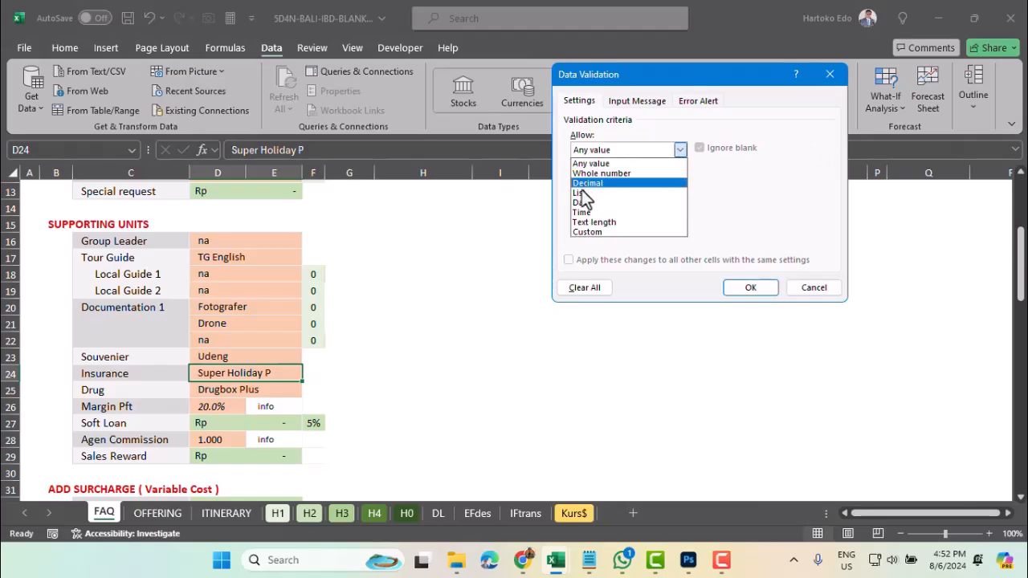
left_click(595, 183)
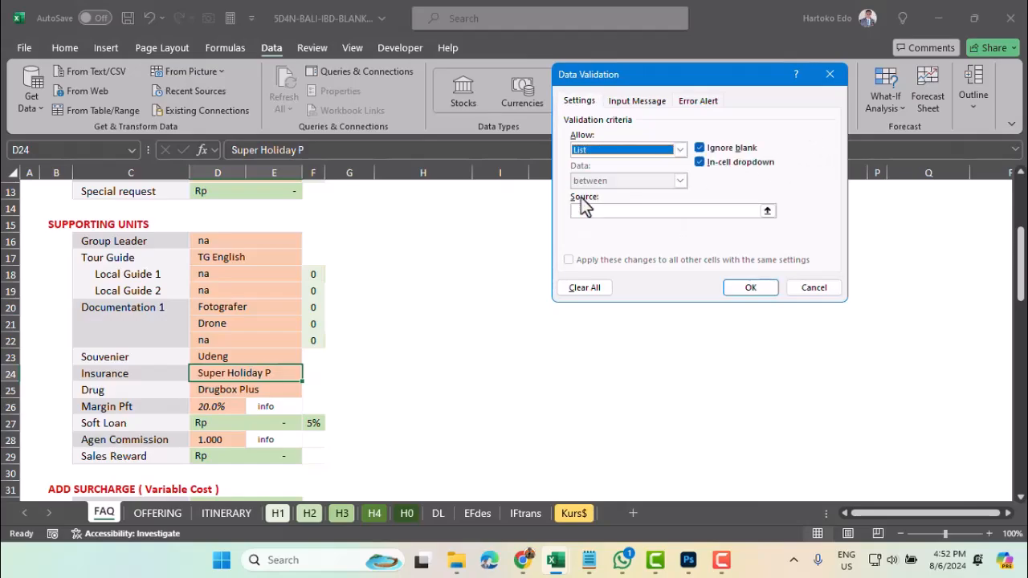
left_click(768, 211)
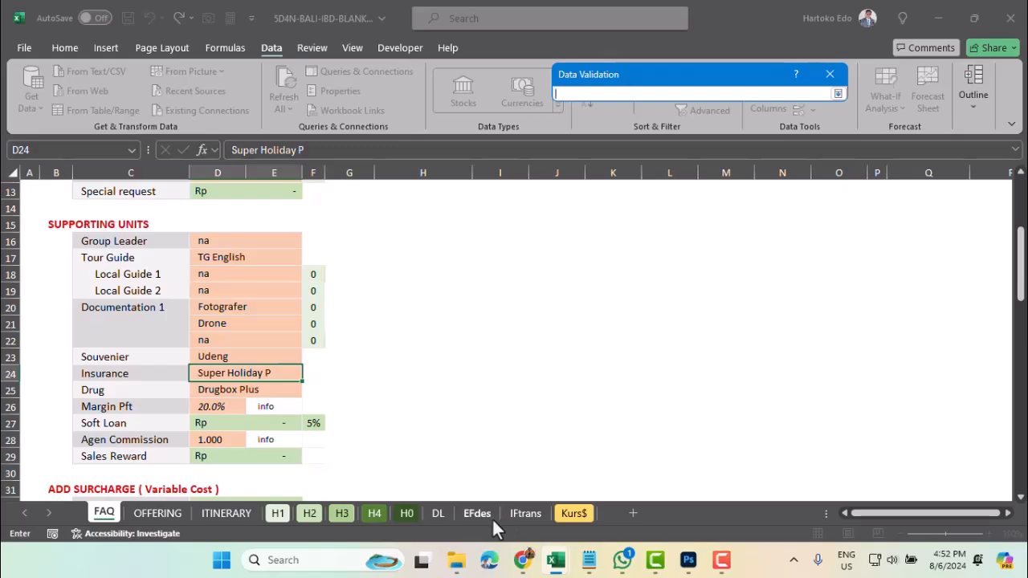
left_click(441, 512)
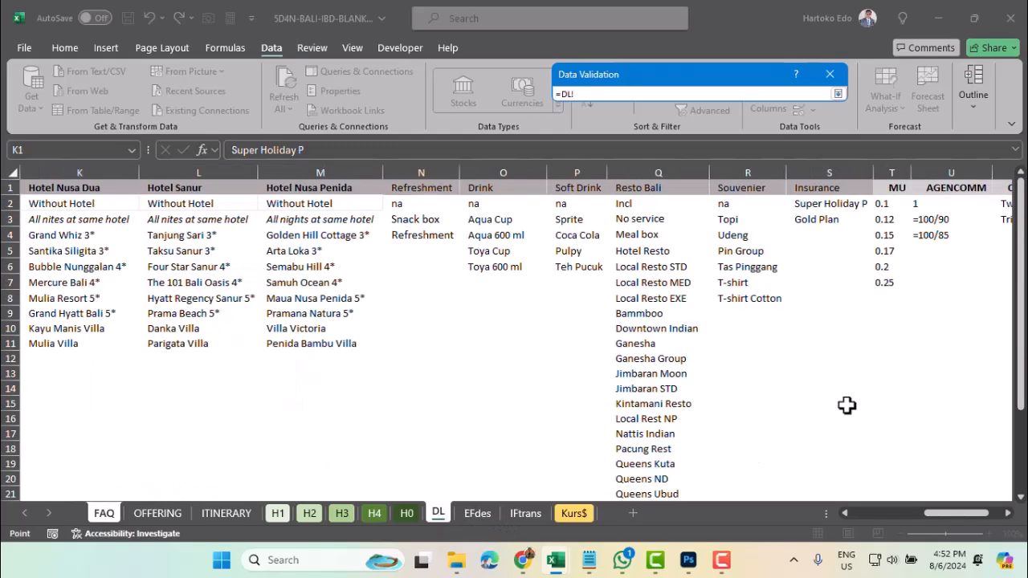
left_click_drag(820, 207, 819, 218)
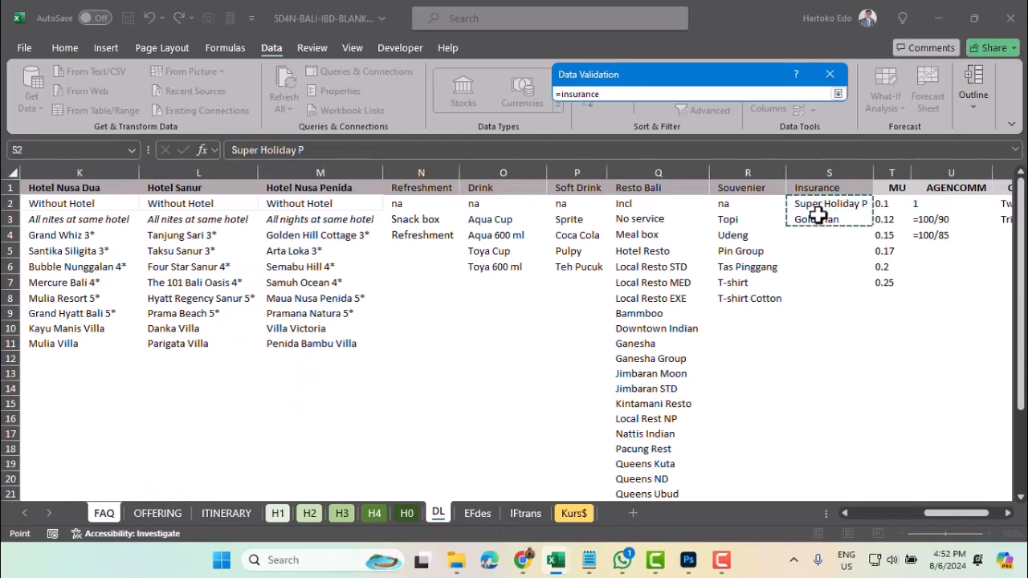
key("Return")
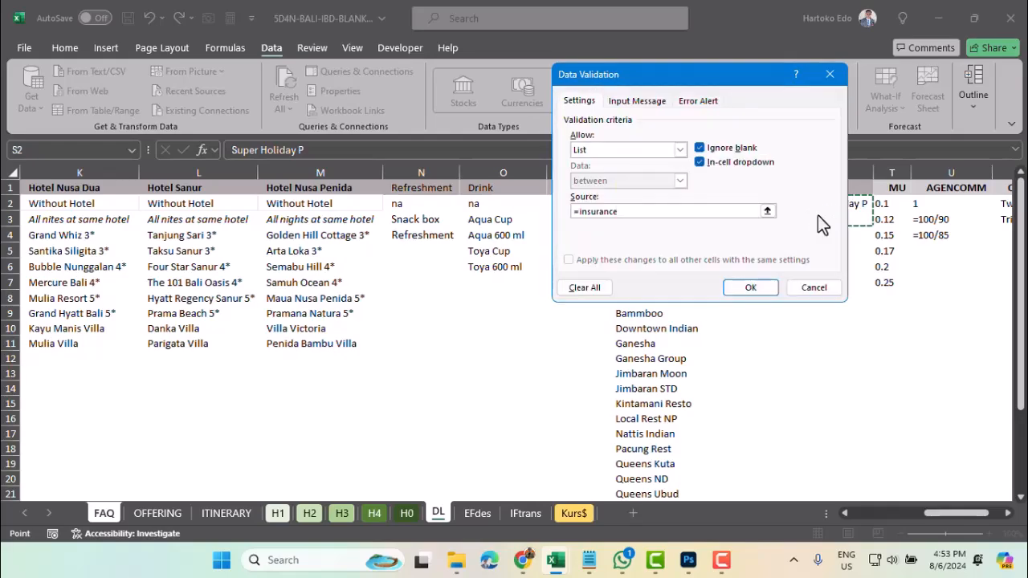
left_click(749, 288)
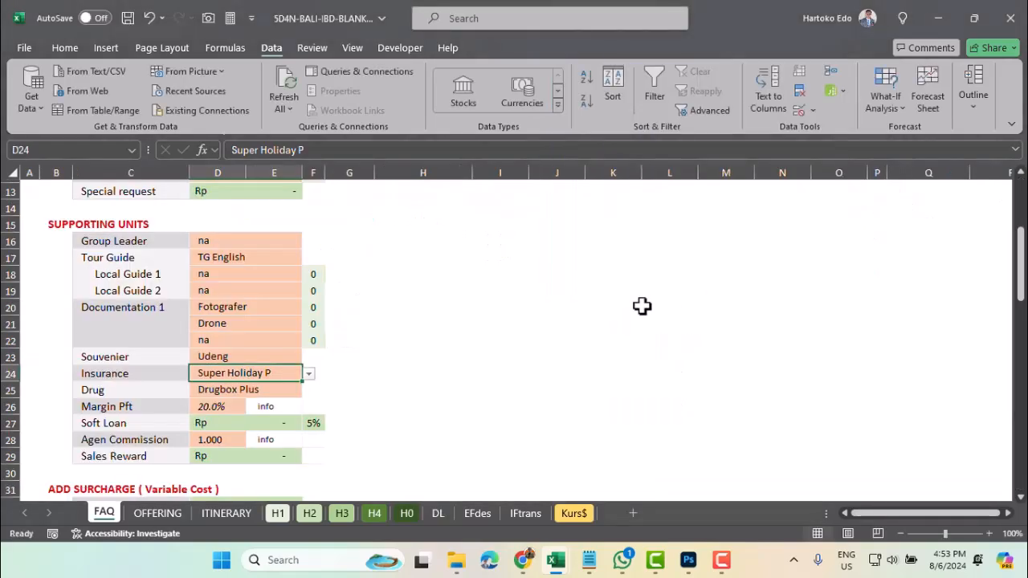
Add a List data validation with source =drug (DL sheet G2:G3) to the Drug cell D25
left_click(239, 391)
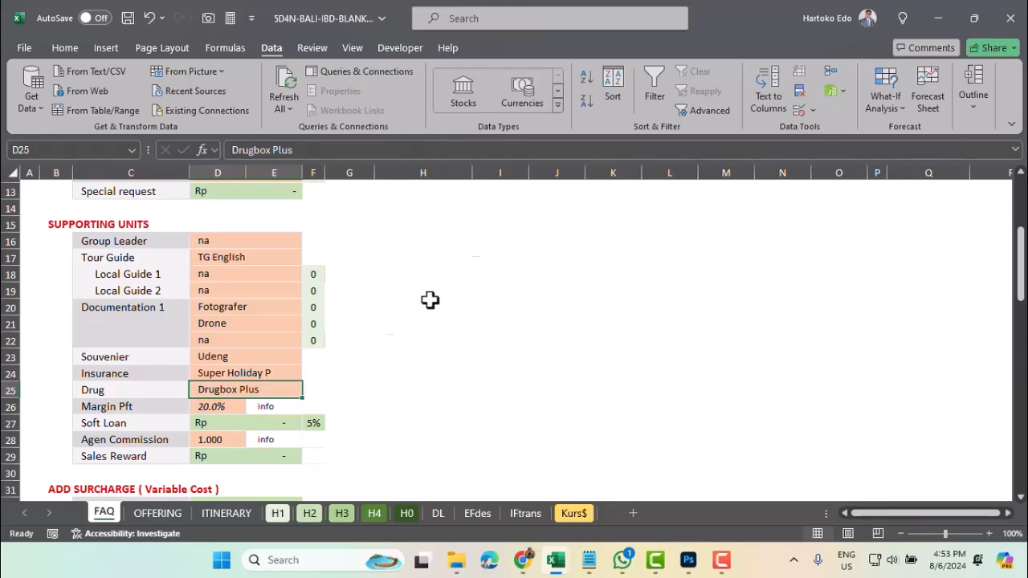
left_click(813, 113)
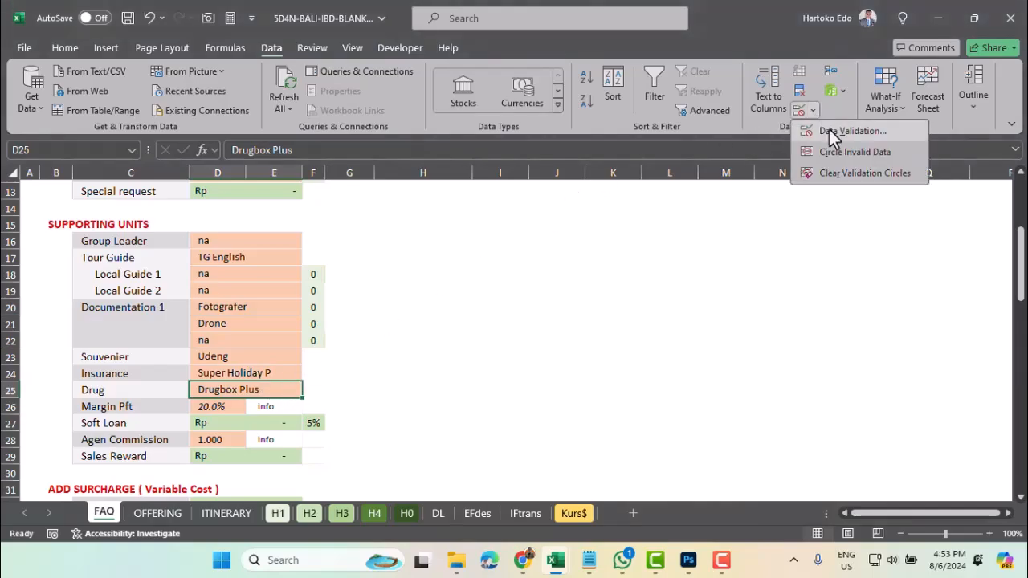
left_click(829, 131)
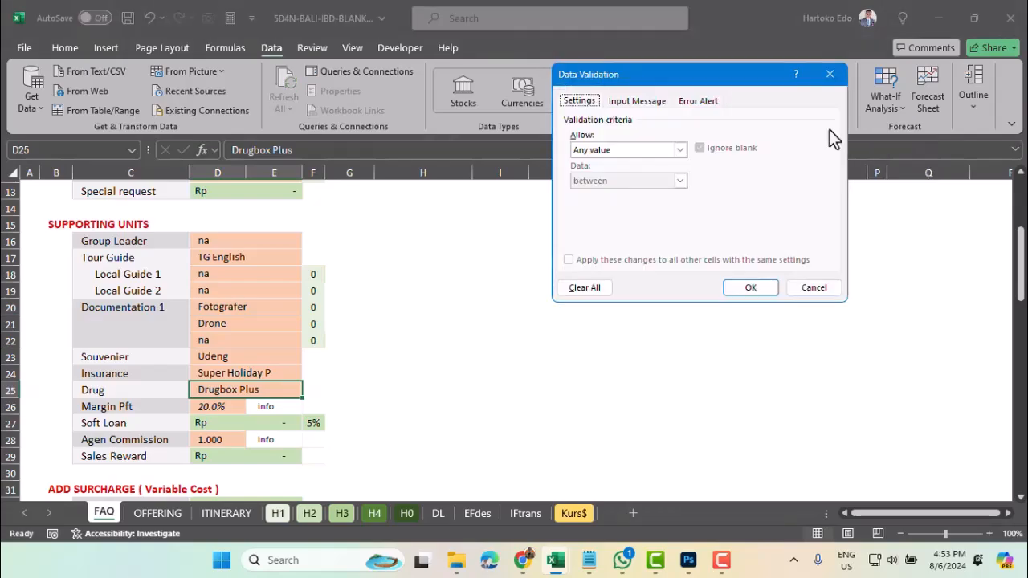
left_click(645, 152)
left_click(589, 193)
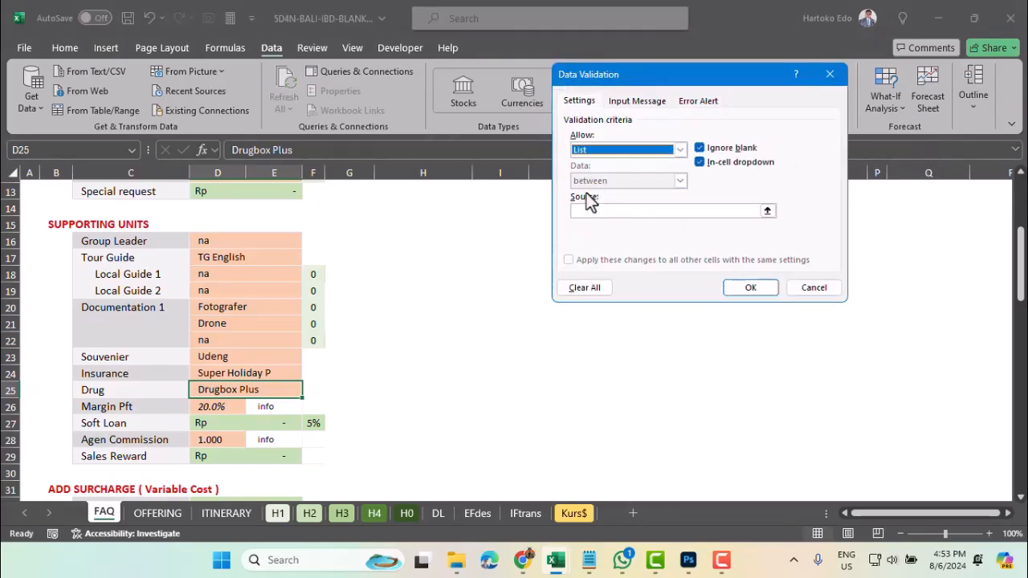
left_click(768, 211)
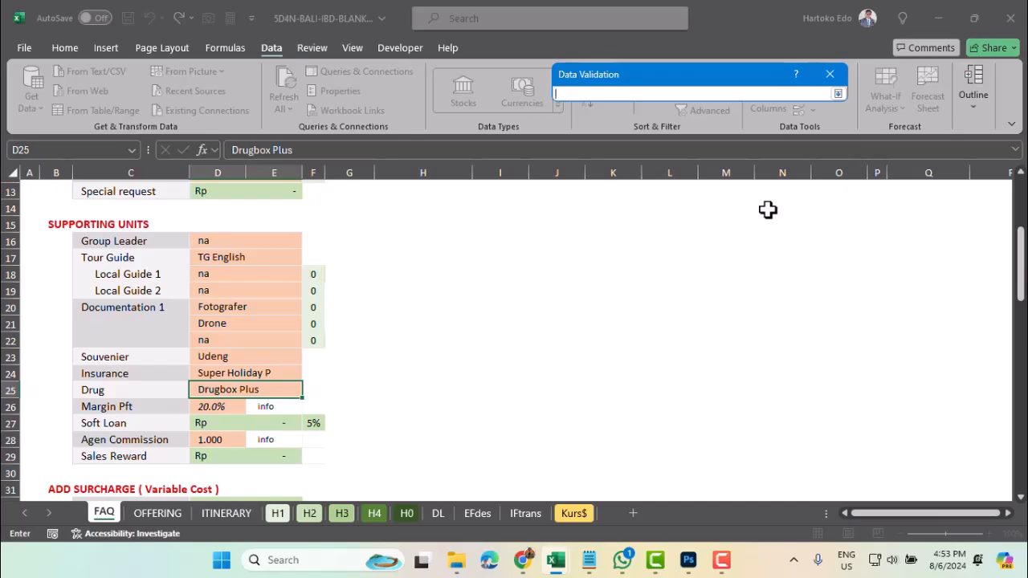
left_click(438, 513)
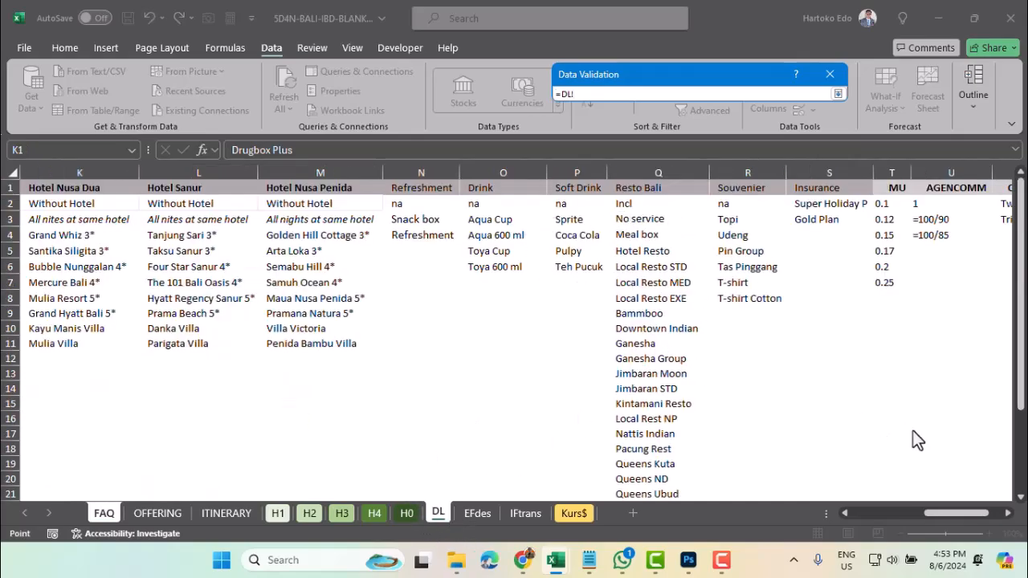
left_click_drag(940, 514, 895, 519)
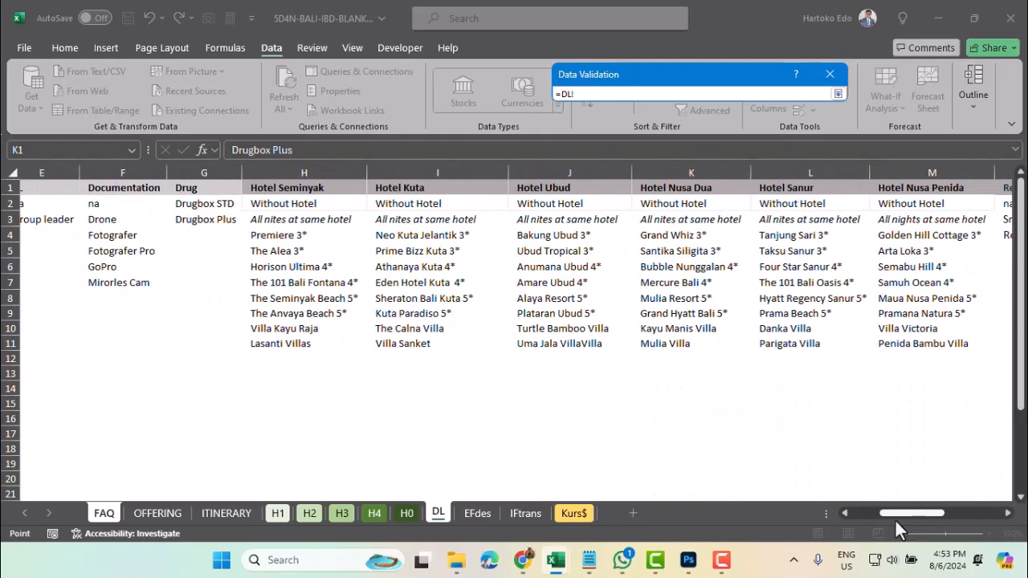
left_click_drag(200, 207, 197, 216)
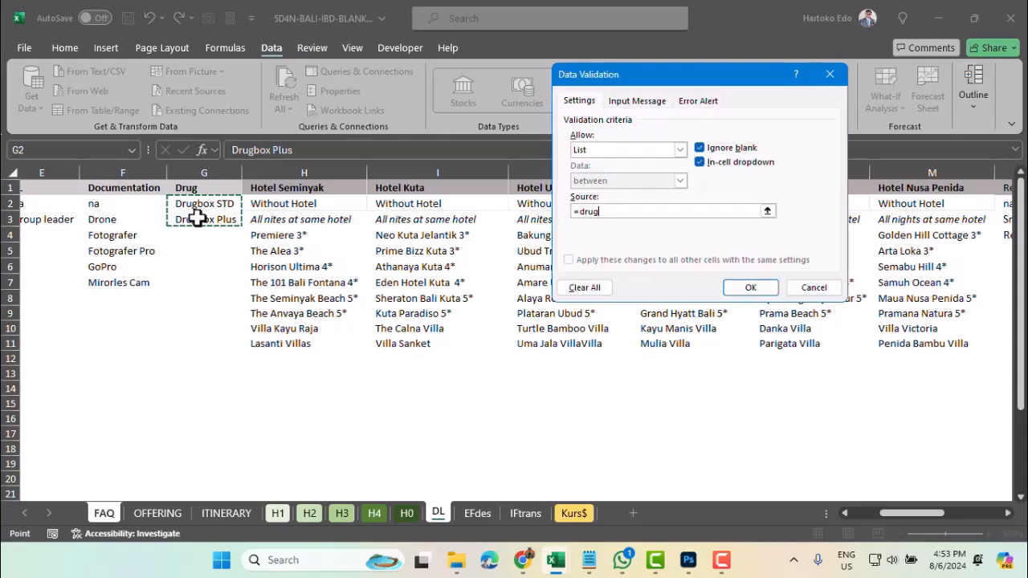
Apply the list validation with source =drug to the Drug cell D25
left_click(752, 288)
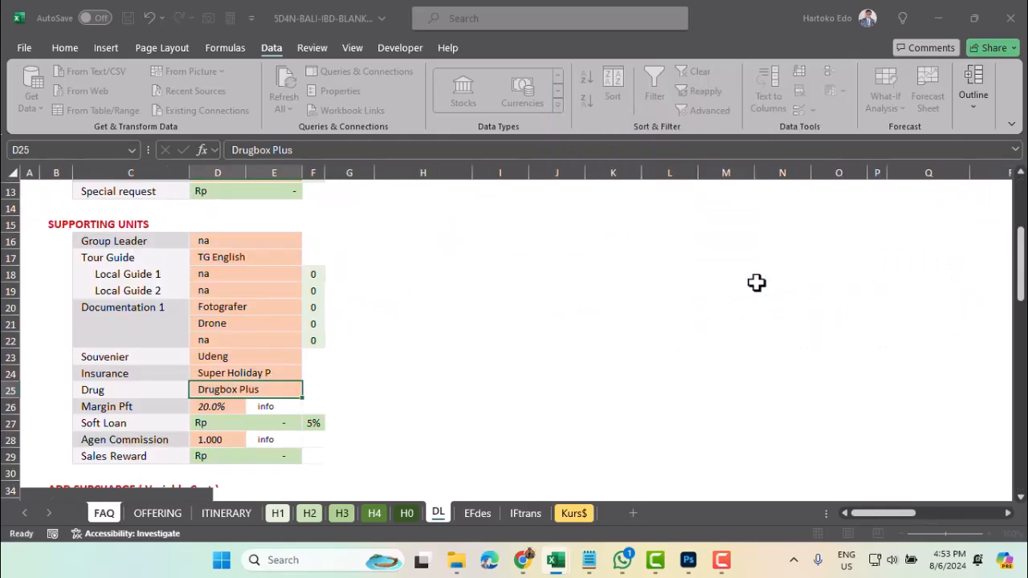
Start a data validation rule for the Margin Pft cell D26 and restrict it to List
scroll(281, 375, "down", 1)
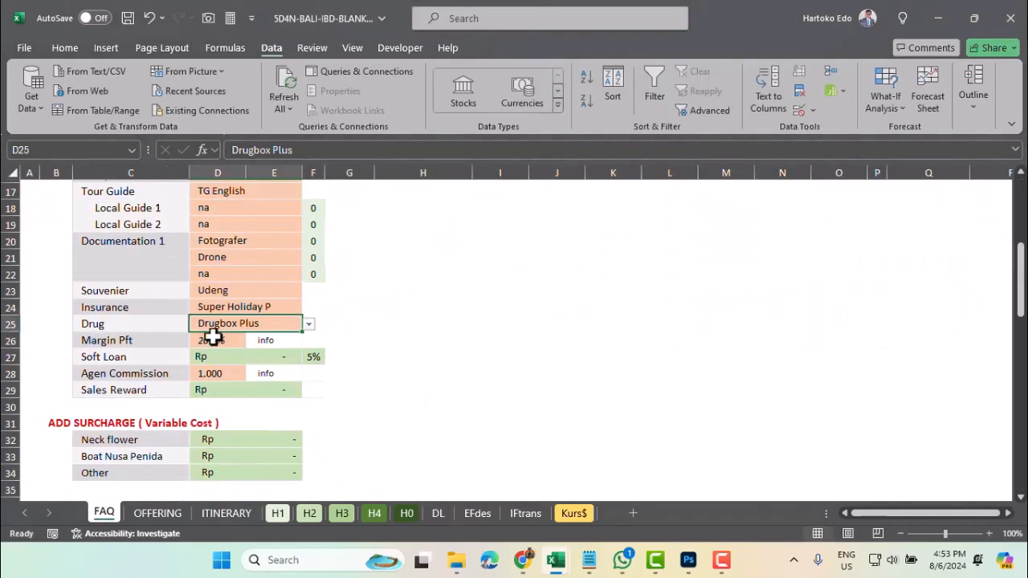
left_click(213, 339)
right_click(213, 338)
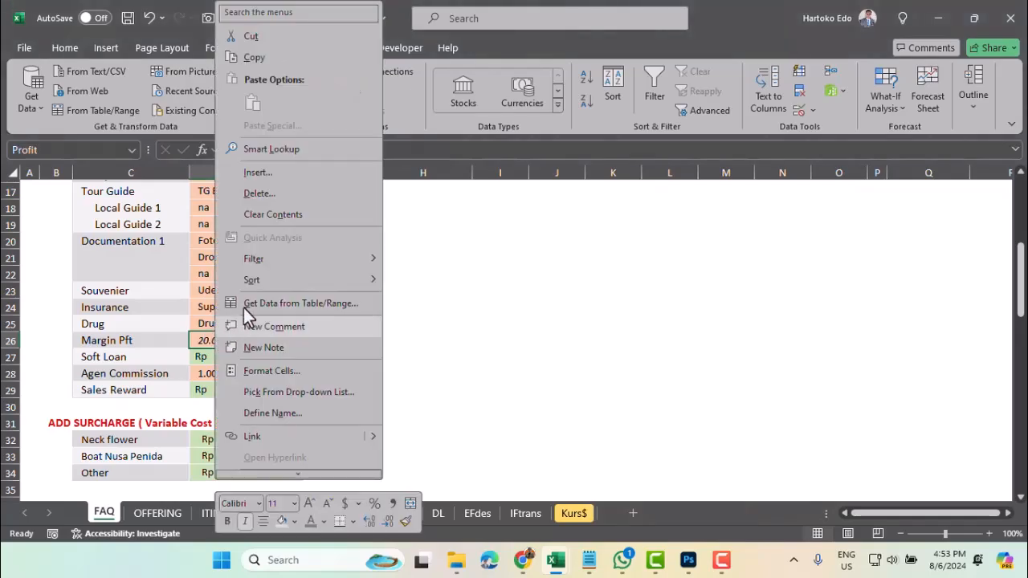
left_click(813, 112)
left_click(824, 127)
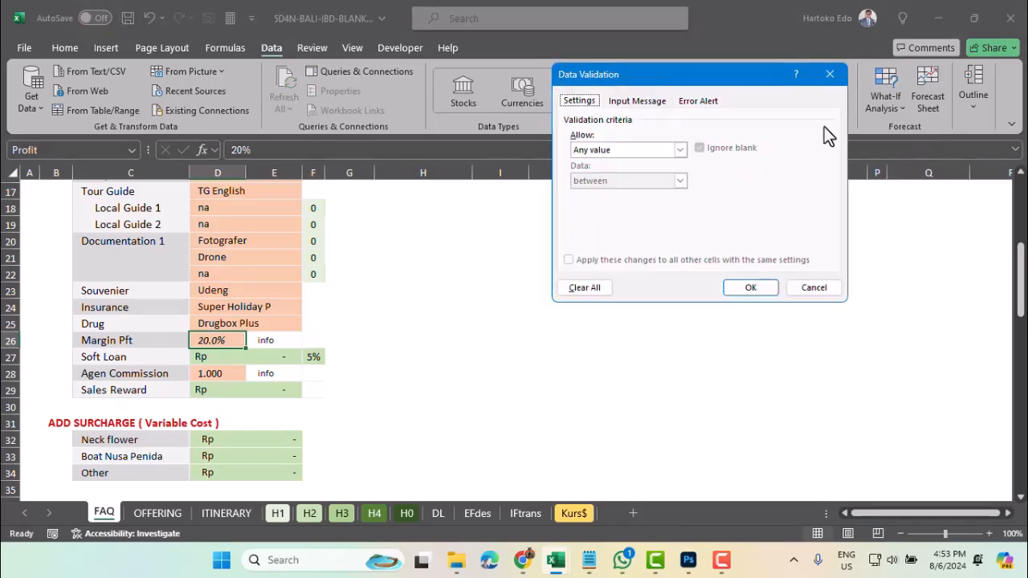
left_click(648, 147)
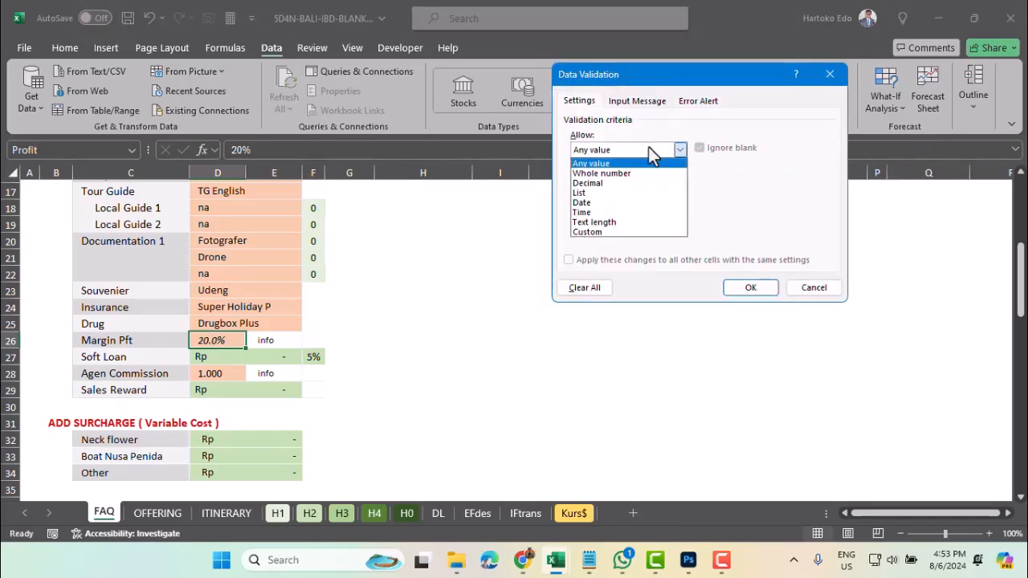
left_click(599, 194)
Set the list source to the MU values T2:T7 on the DL sheet (=marginPft) and apply the validation
left_click(767, 211)
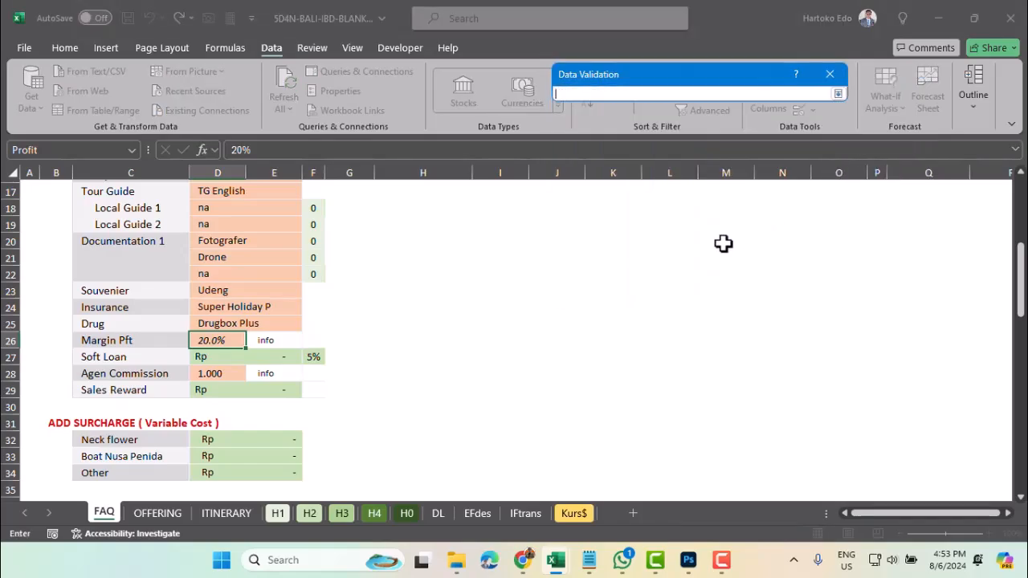
left_click(438, 514)
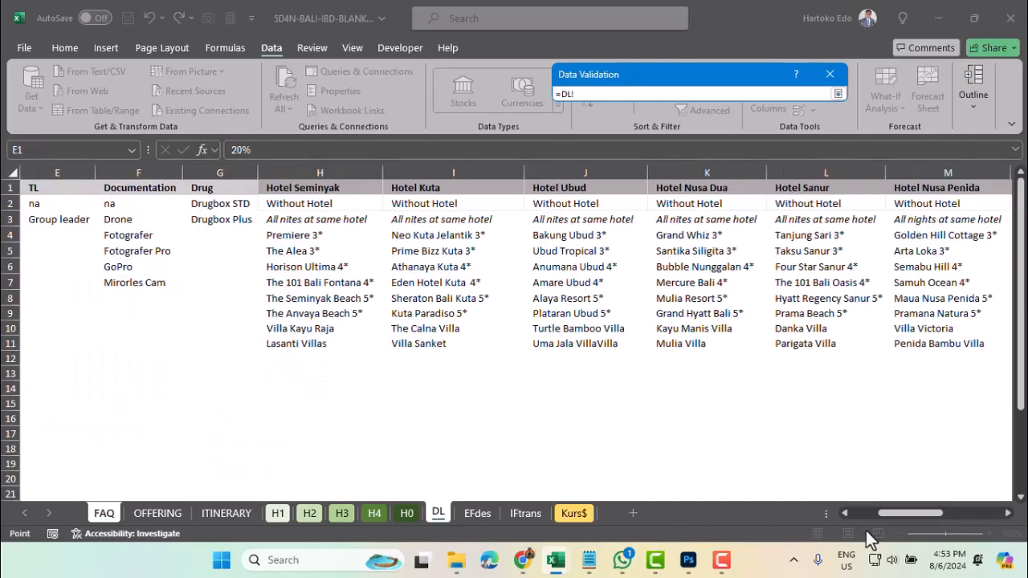
left_click_drag(895, 512, 959, 513)
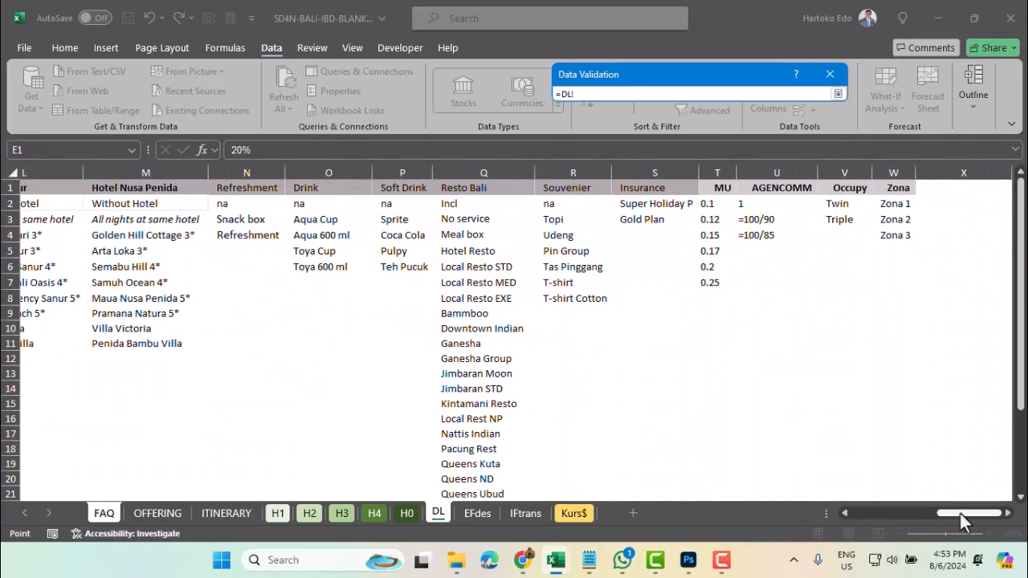
left_click_drag(712, 204, 716, 281)
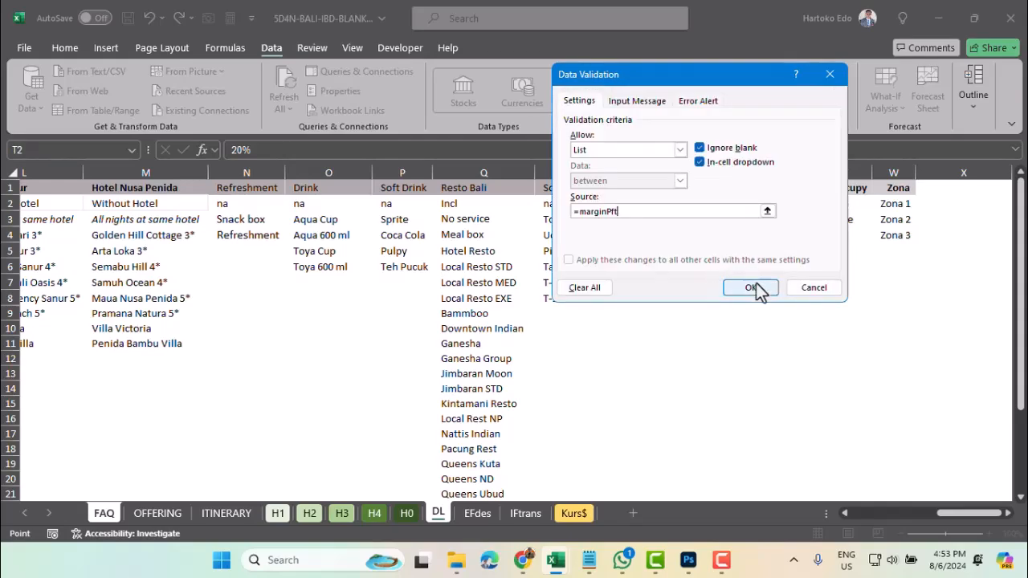
left_click(755, 288)
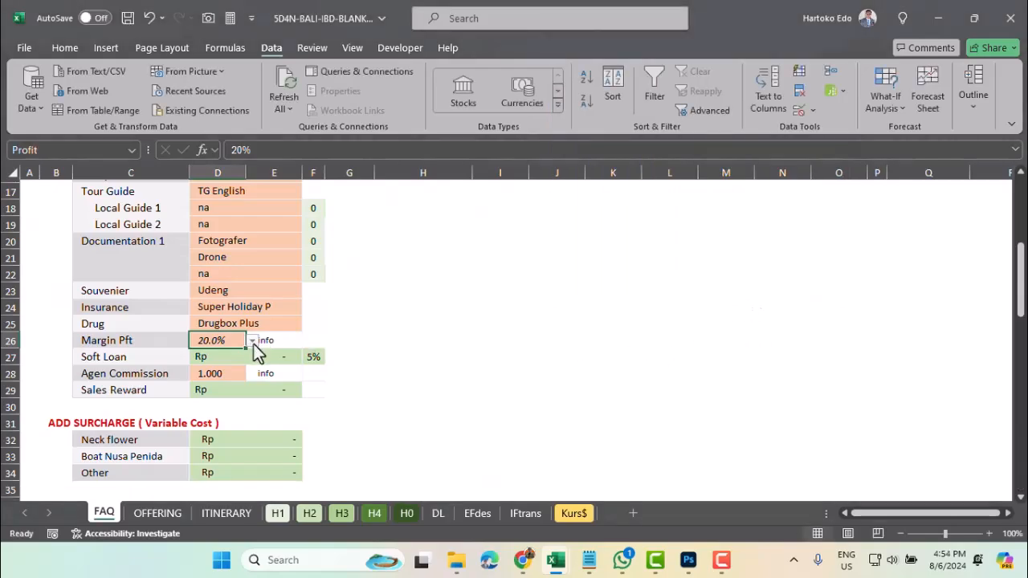
Choose 17.0% as the Margin Pft value from the cell's dropdown
left_click(252, 341)
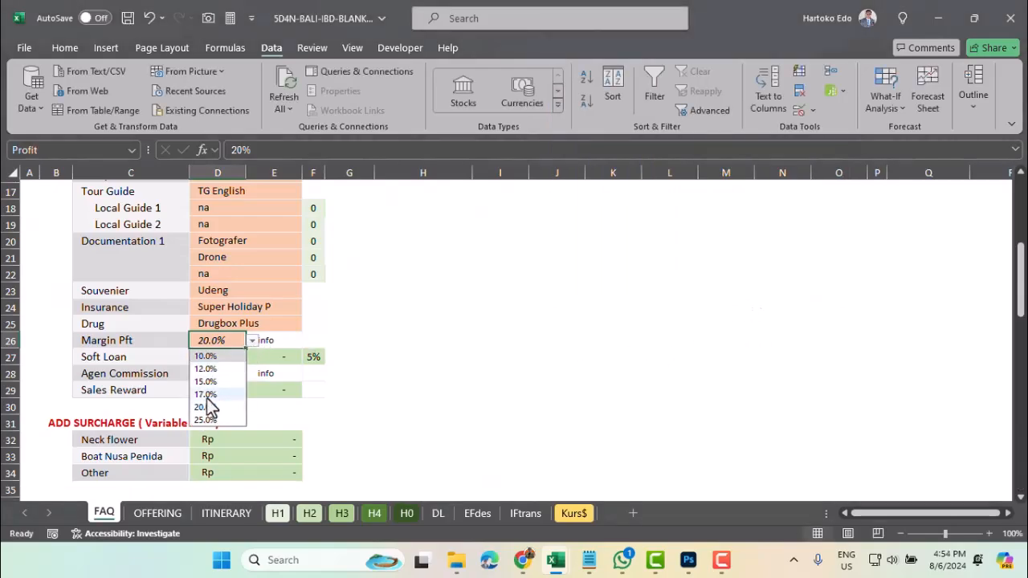
left_click(205, 395)
left_click(217, 357)
Start a data validation rule for the Agen Commission cell D28 and restrict it to List
left_click(216, 375)
right_click(217, 374)
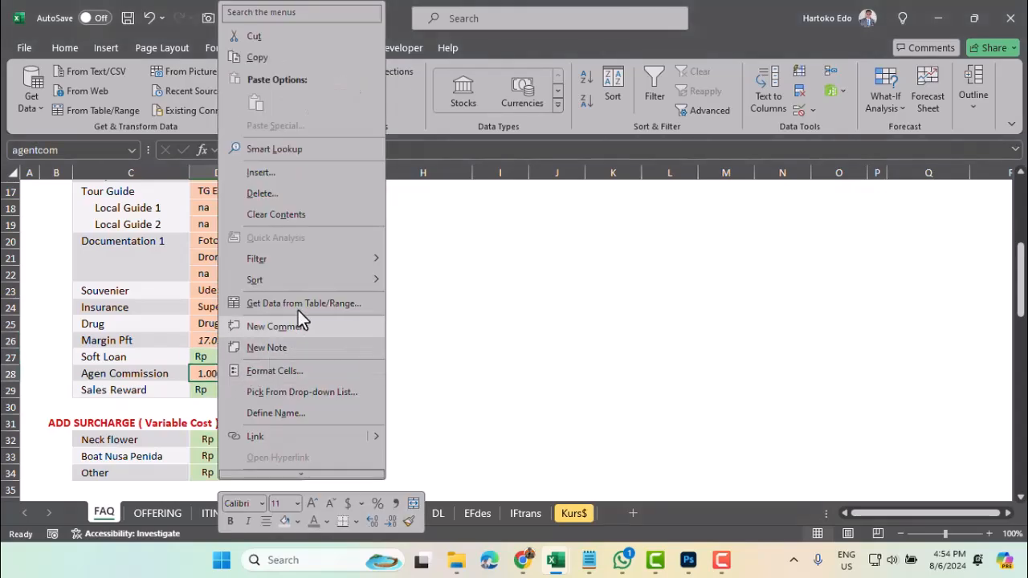
left_click(203, 373)
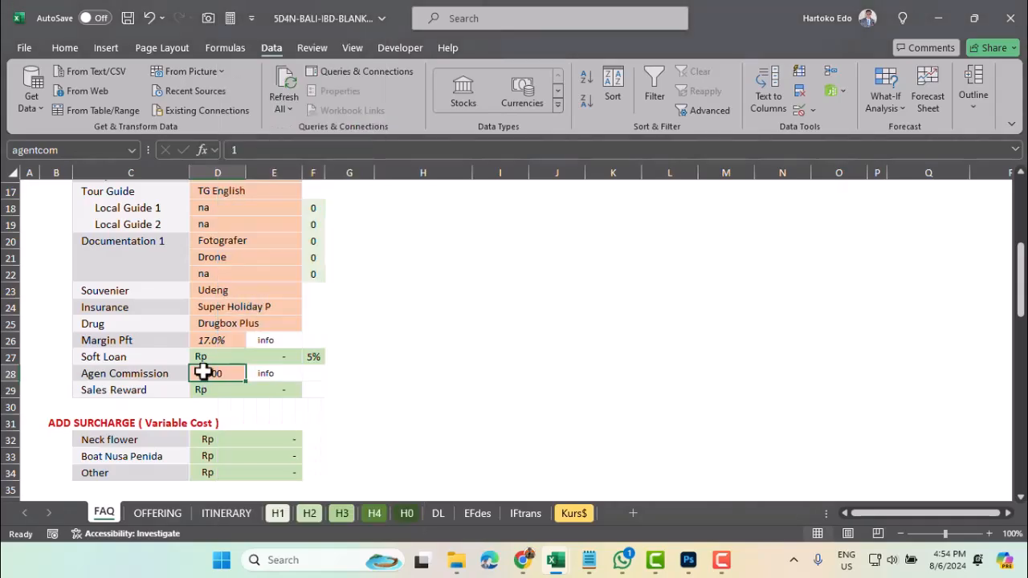
left_click(814, 111)
left_click(822, 132)
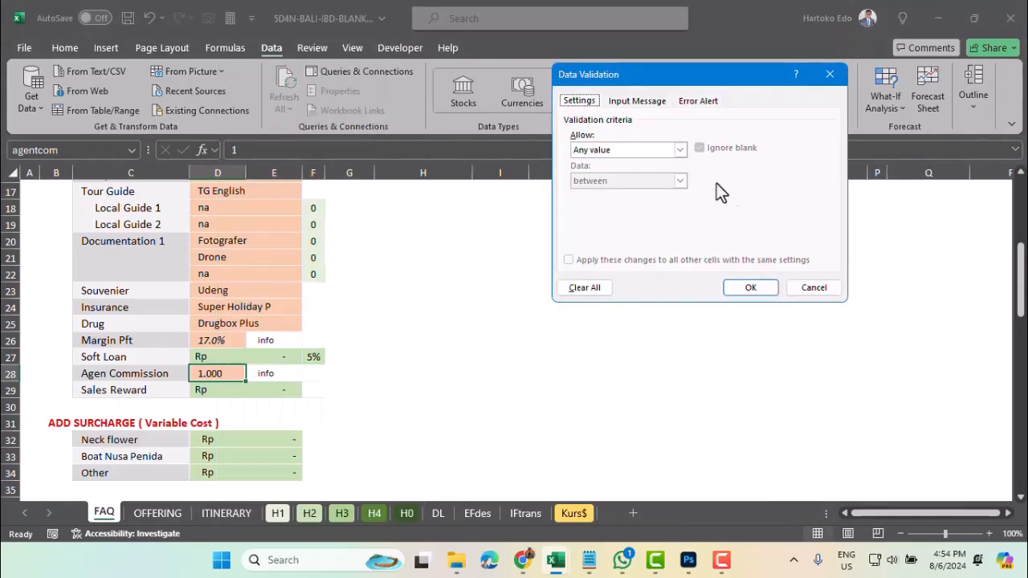
left_click(637, 156)
left_click(610, 194)
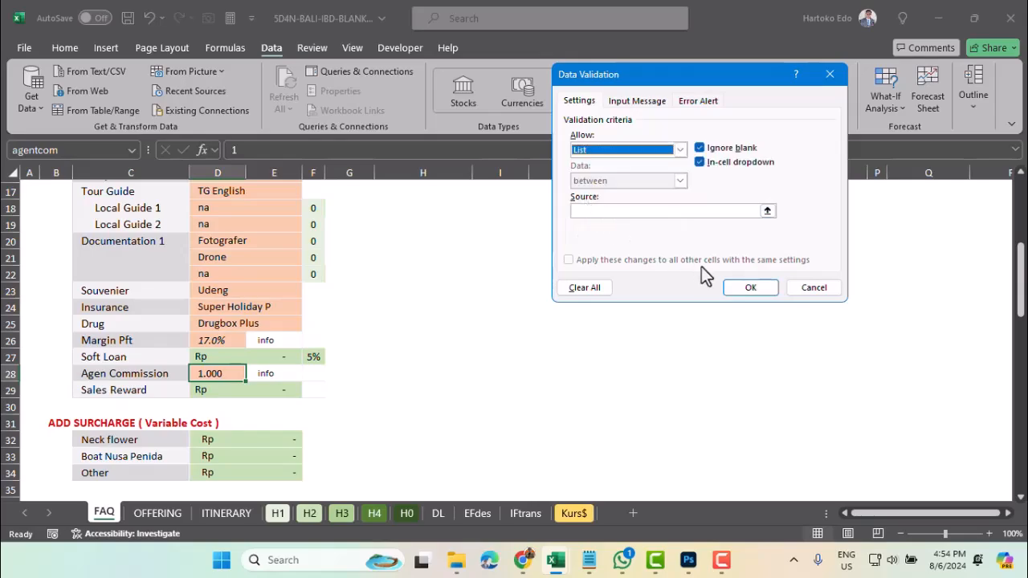
Set the list source to the AGENCOMM values U2:U4 on the DL sheet (=agen_comlist) and apply the validation
left_click(767, 212)
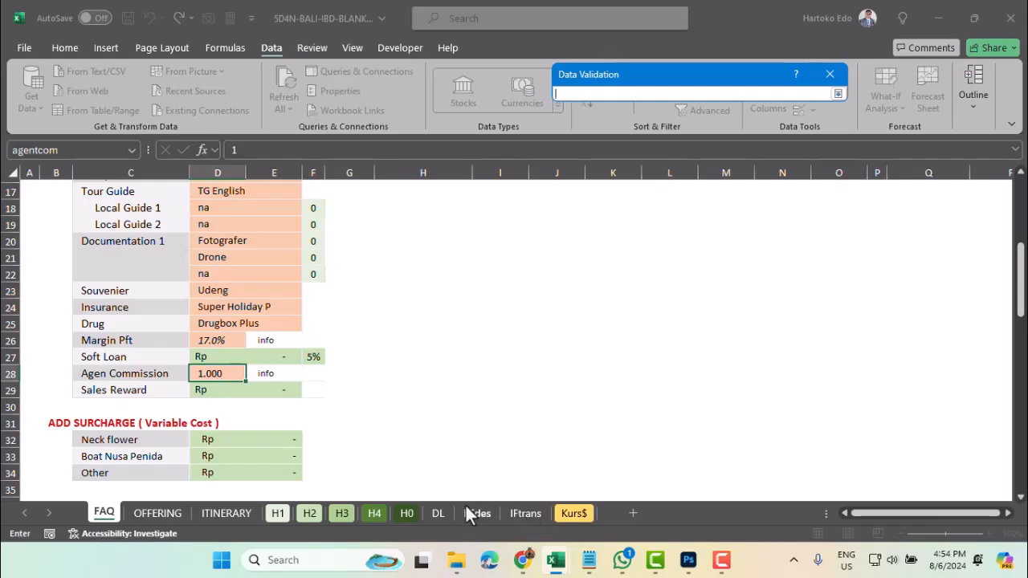
left_click(439, 511)
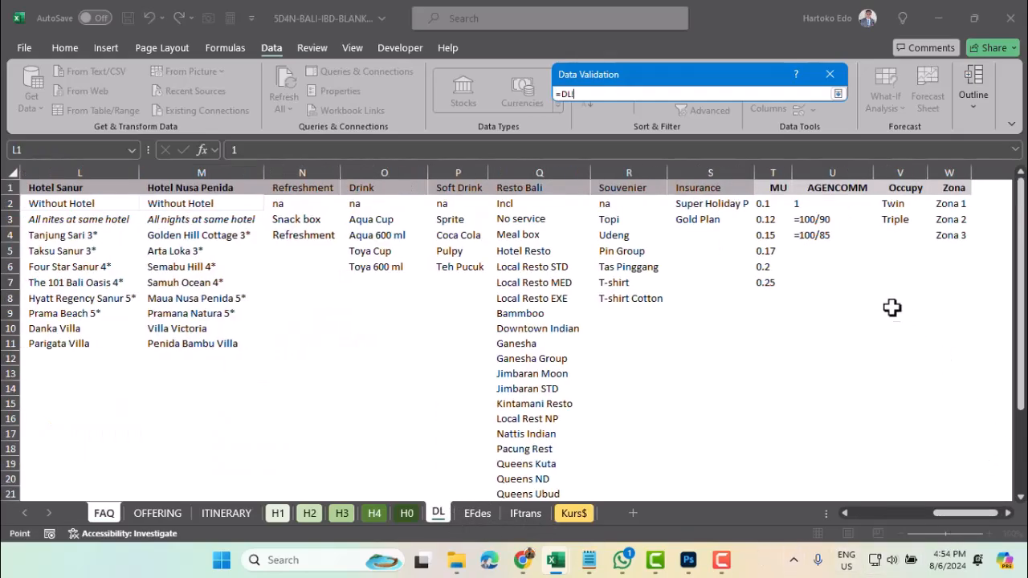
left_click_drag(816, 200, 815, 235)
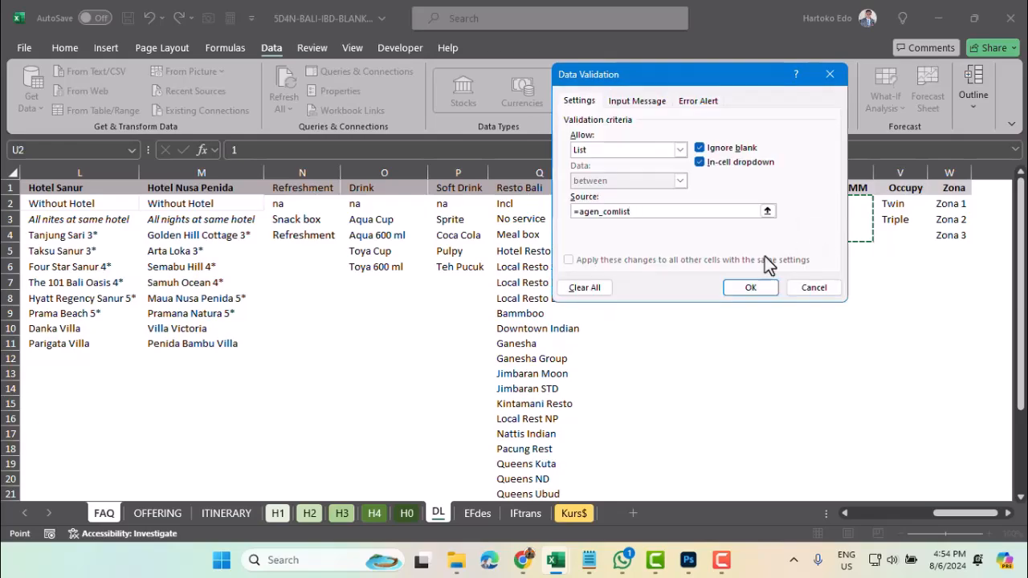
left_click(752, 289)
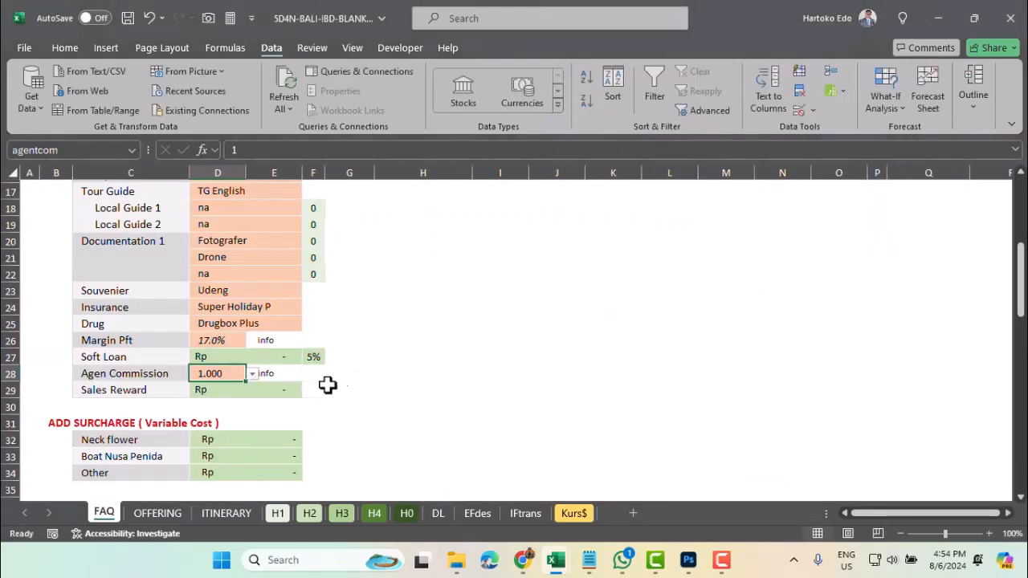
Start a data validation rule for the first Day 1 destination cell C38 and restrict it to List
scroll(241, 416, "down", 6)
left_click(132, 341)
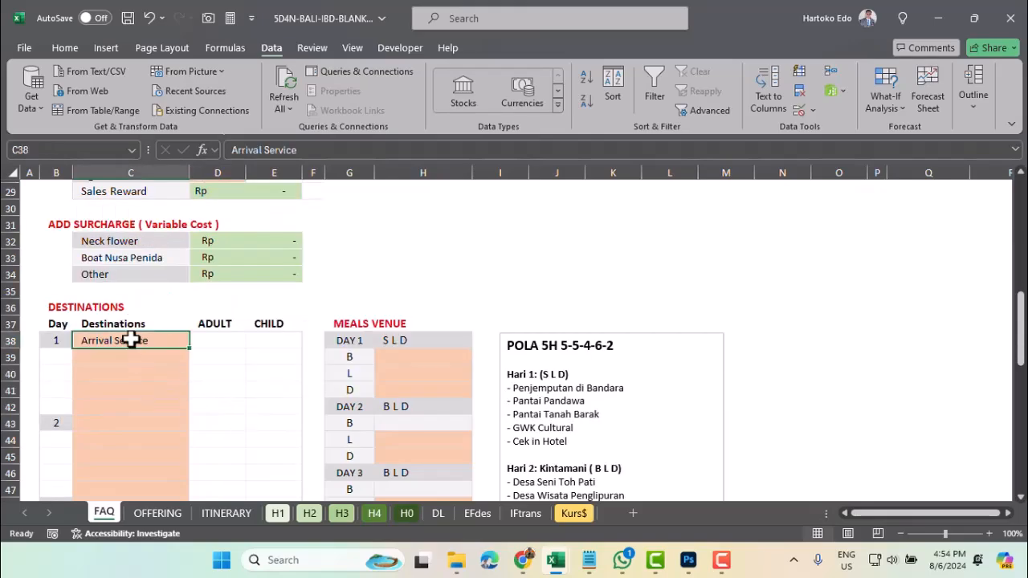
left_click(812, 110)
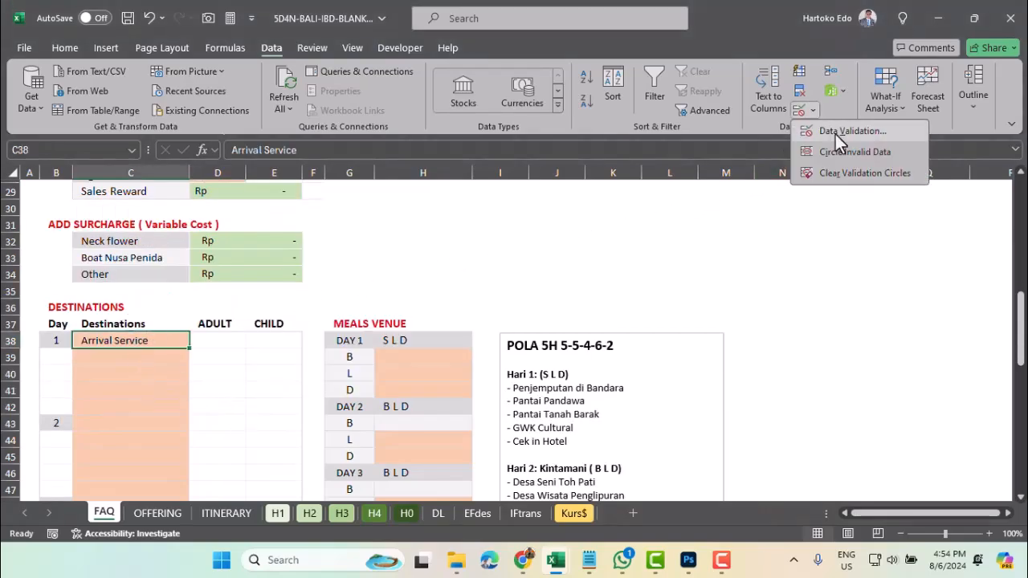
left_click(836, 132)
left_click(625, 150)
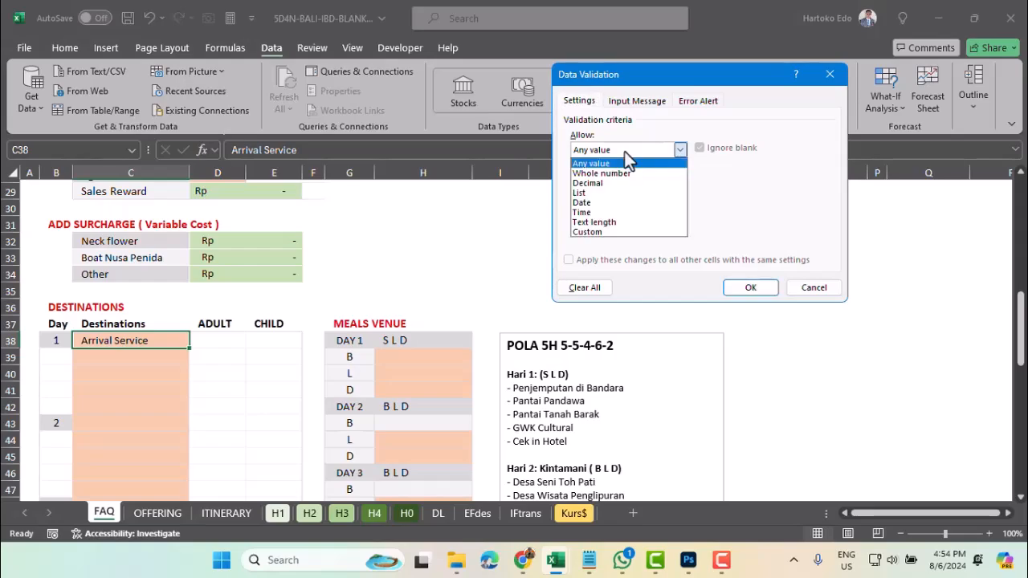
left_click(587, 195)
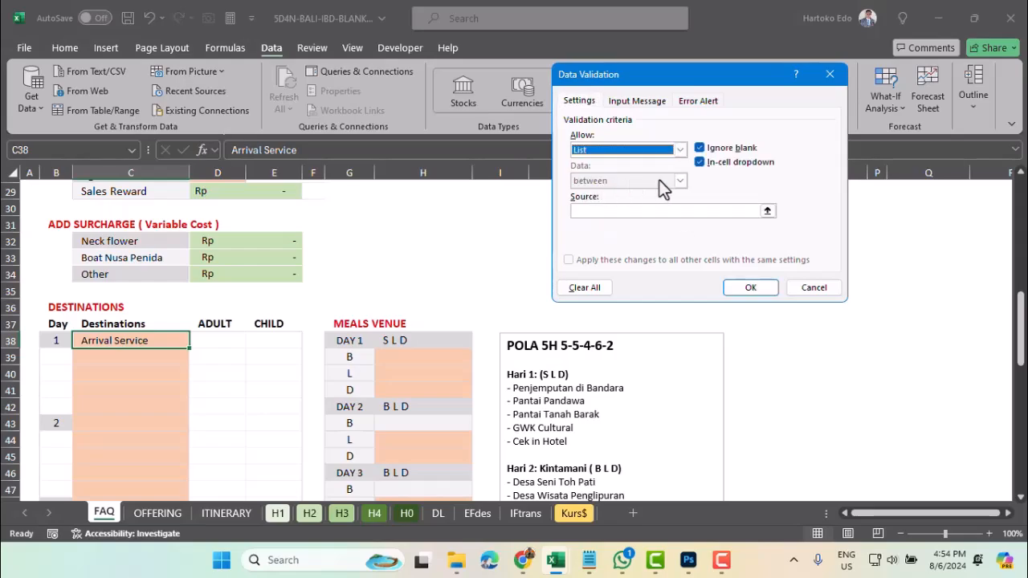
Set the list source to the activity names in column A of the EFdes sheet as =activities and apply the validation
left_click(769, 212)
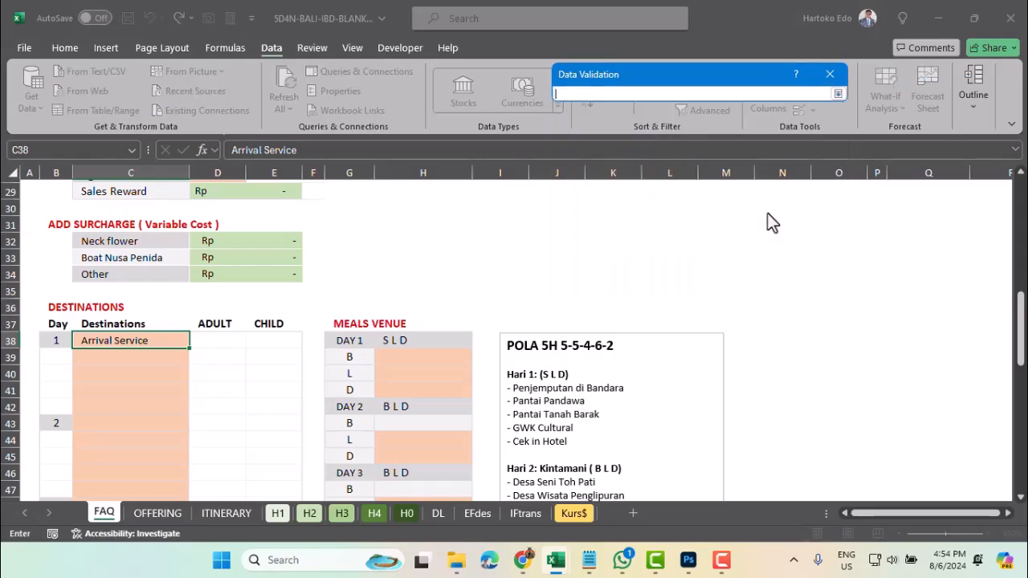
left_click(472, 514)
left_click(83, 186)
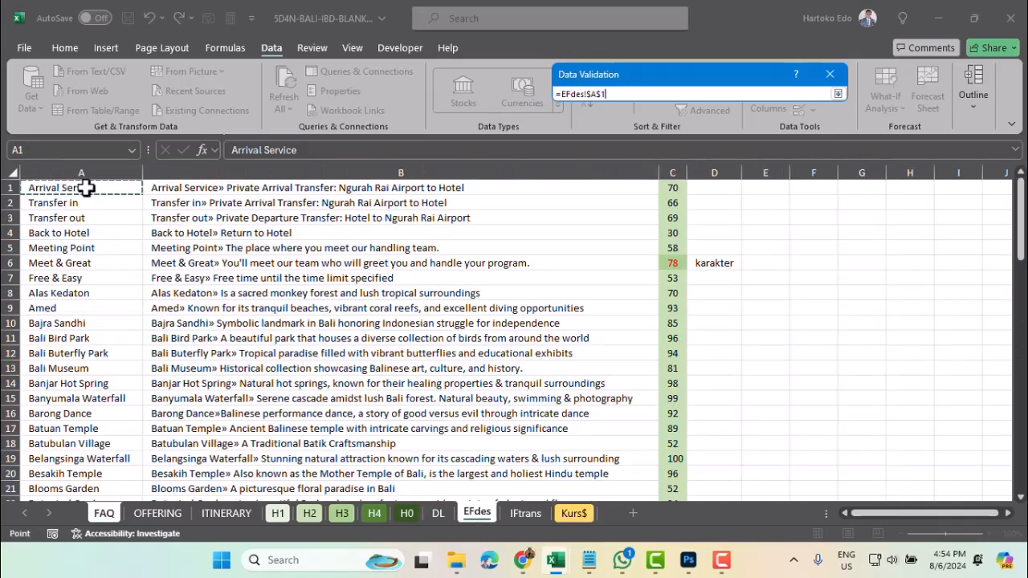
scroll(104, 337, "down", 9)
scroll(105, 359, "down", 12)
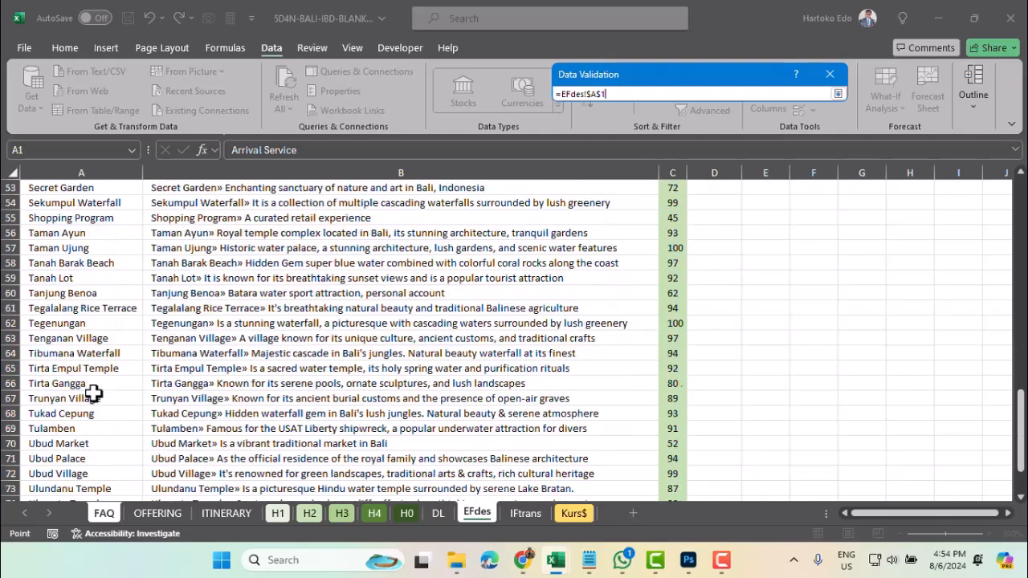
left_click(77, 370, "shift")
left_click(610, 94)
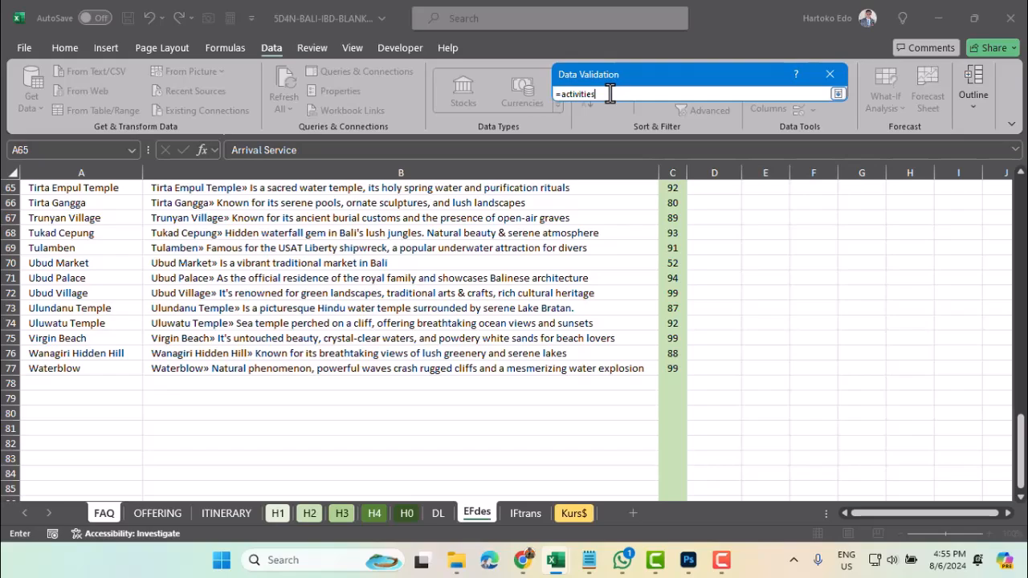
key("Return")
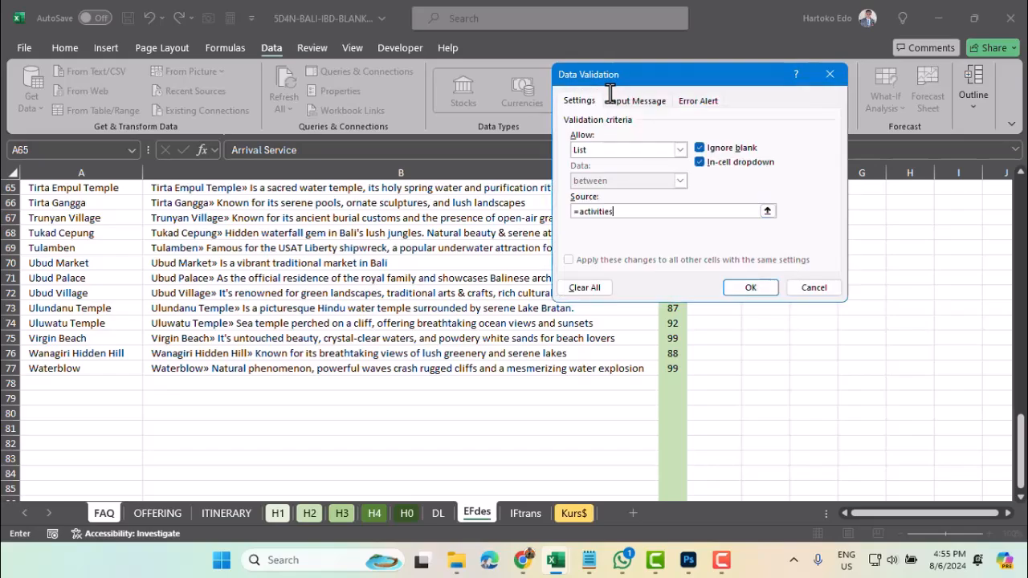
left_click(753, 291)
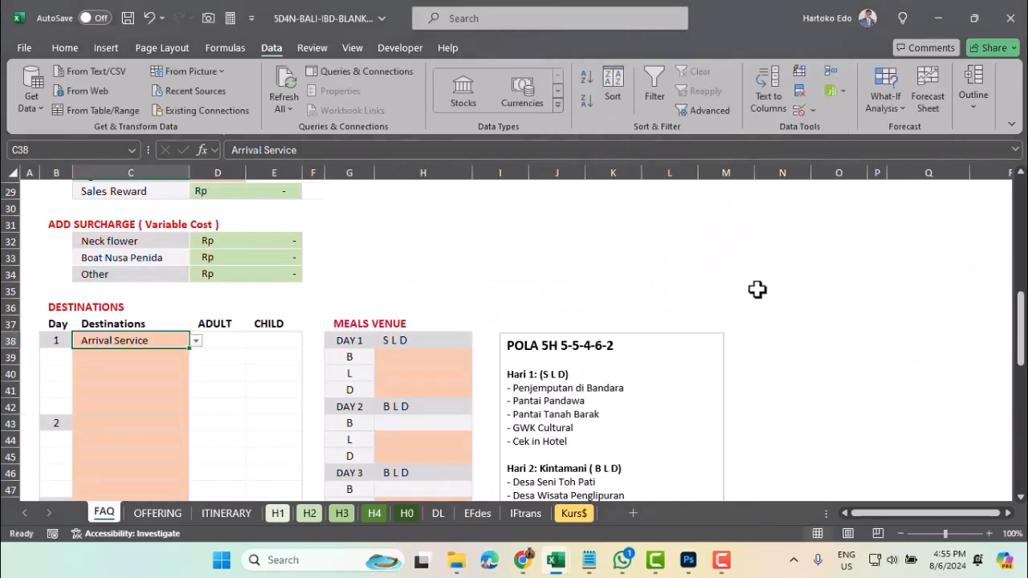
Fill the Arrival Service cell C38 with its dropdown down the Destinations column through C59
scroll(128, 371, "down", 2)
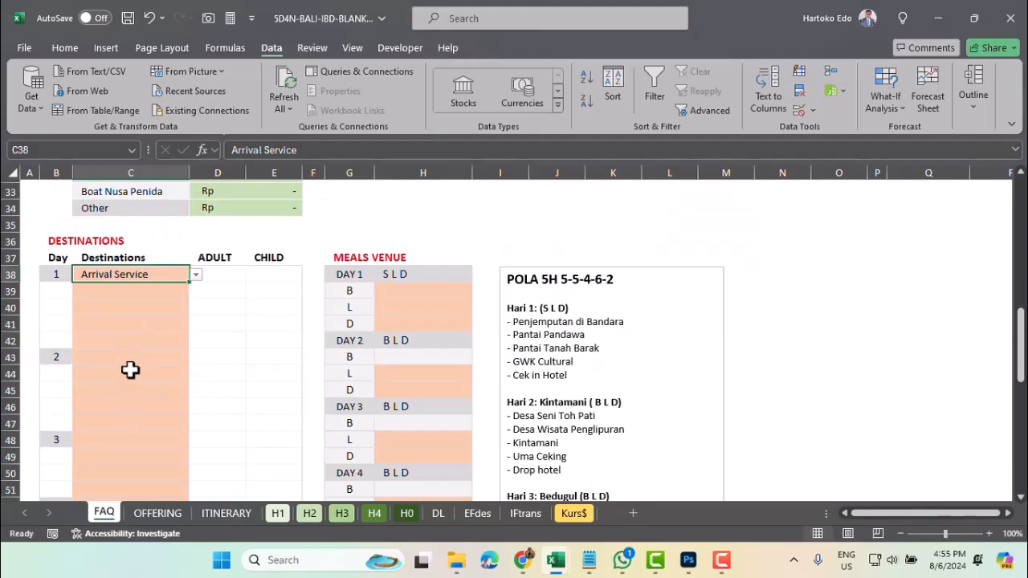
scroll(128, 371, "down", 4)
scroll(140, 358, "up", 2)
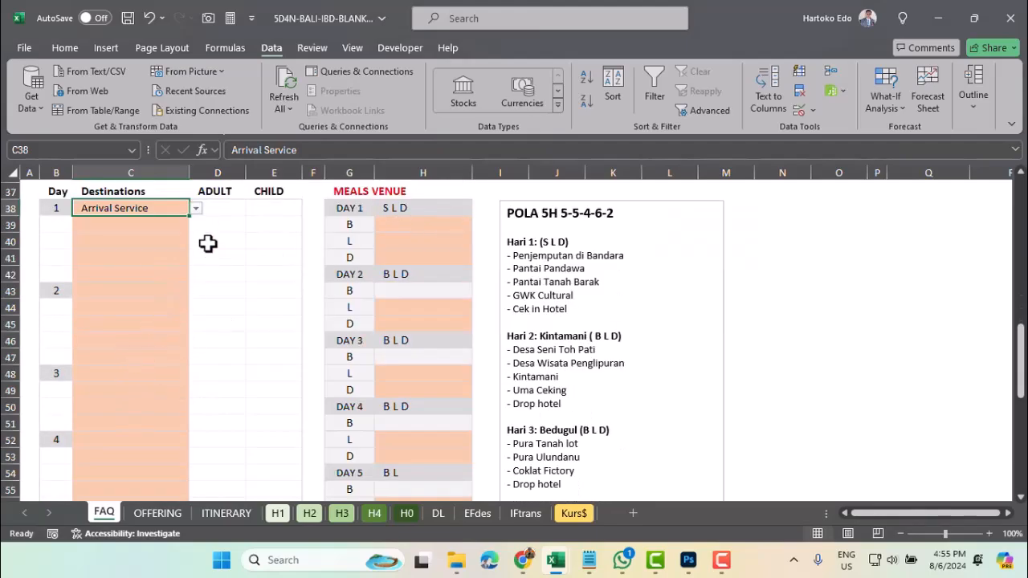
left_click_drag(191, 217, 184, 442)
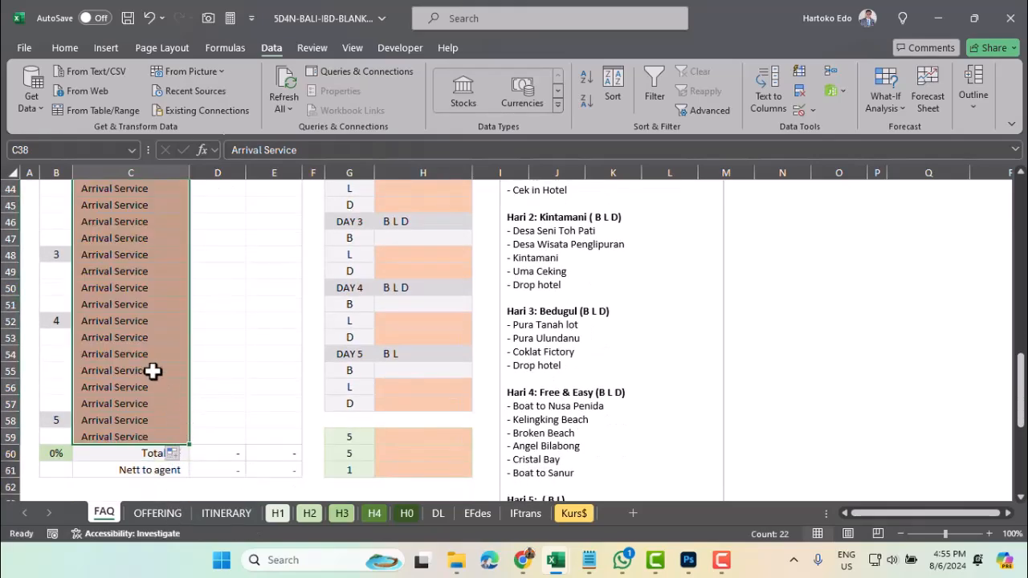
Examine the POLA 5H 5-5-4-6-2 itinerary text box beside the destinations and meals tables
scroll(153, 370, "up", 5)
left_click(111, 369)
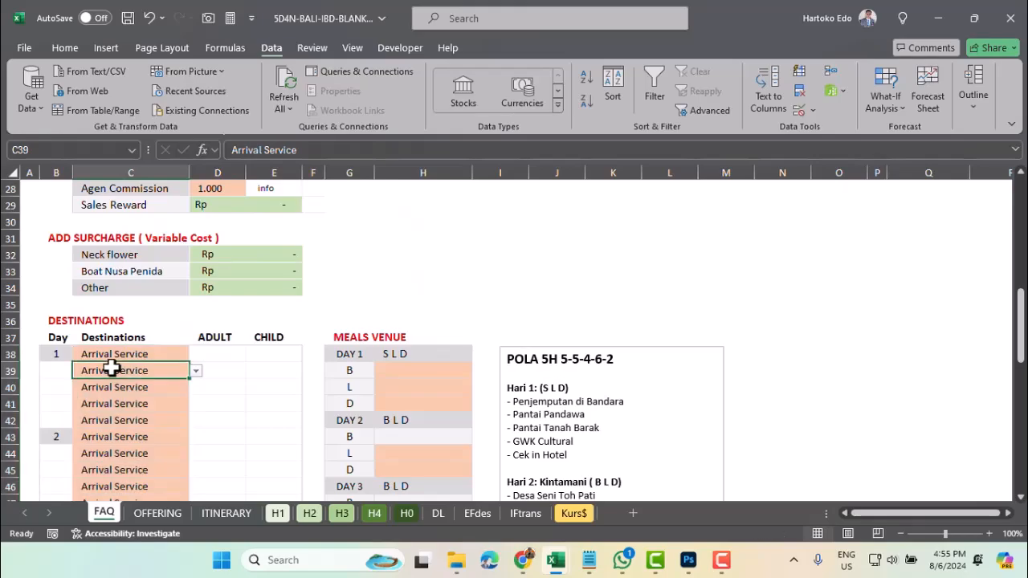
left_click(548, 363)
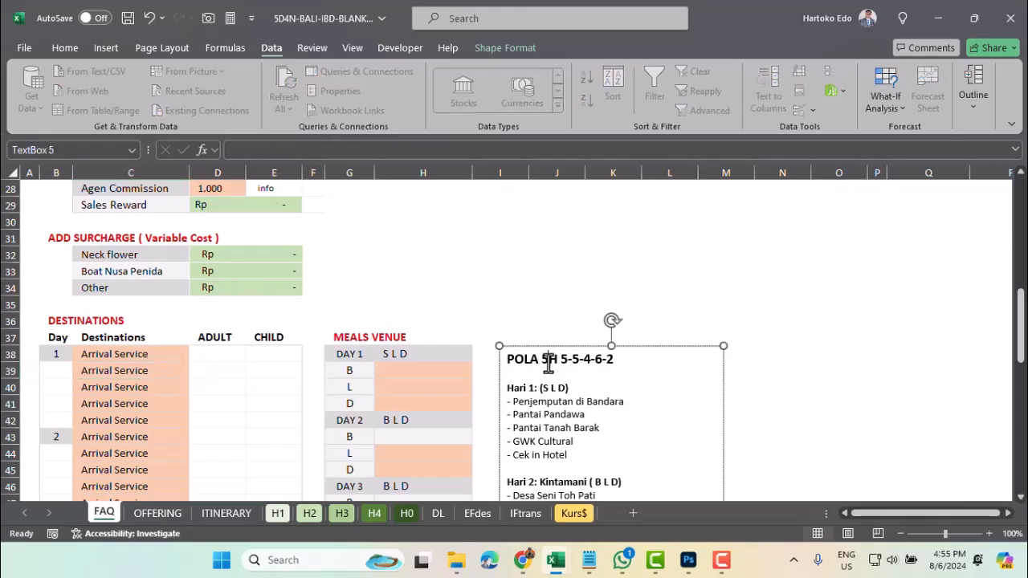
scroll(548, 363, "down", 3)
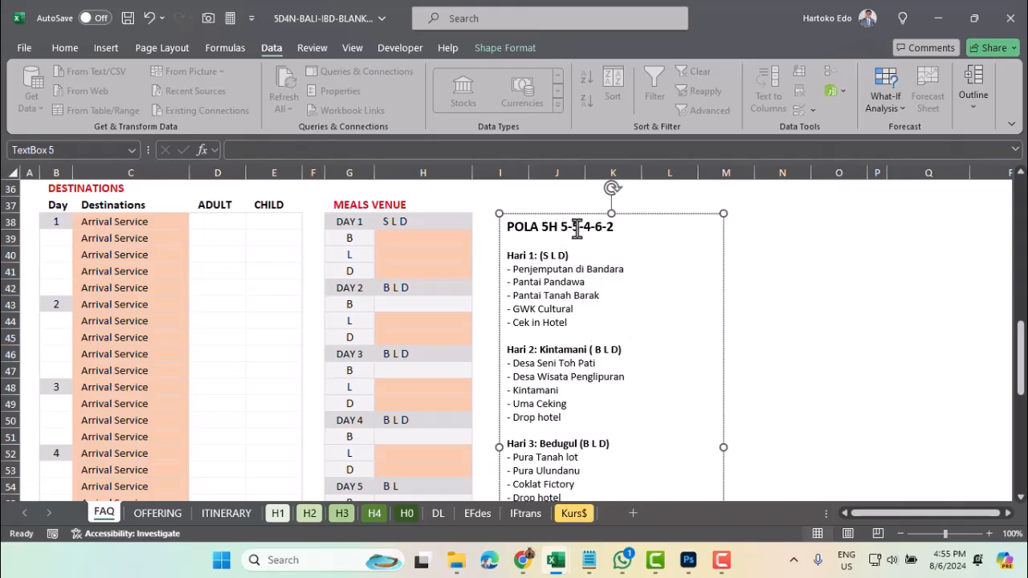
Compare the Hari 1 to Hari 5 stops in the itinerary text box with the Day 1 to 5 rows of the Destinations column
scroll(578, 281, "down", 2)
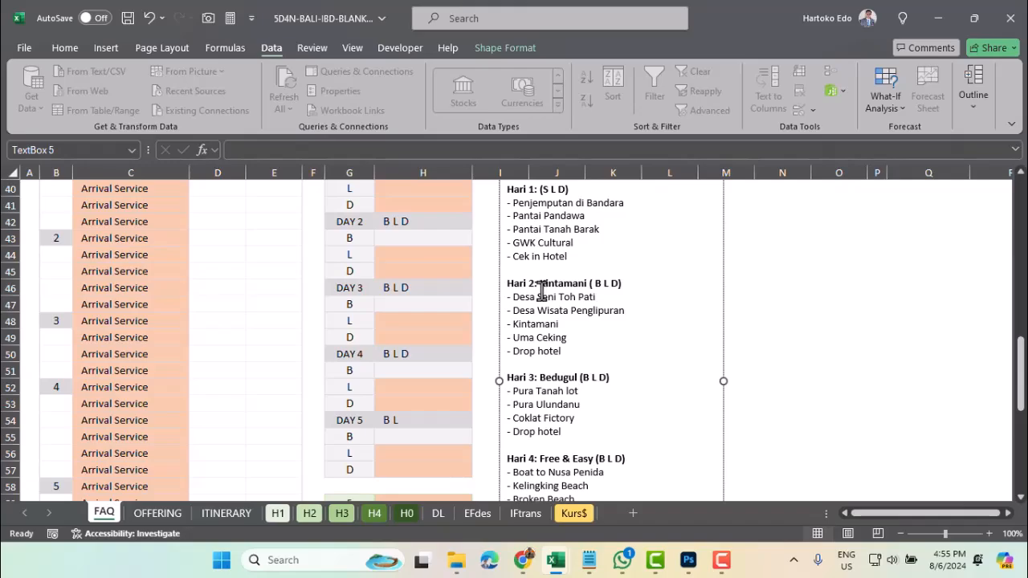
scroll(542, 291, "down", 3)
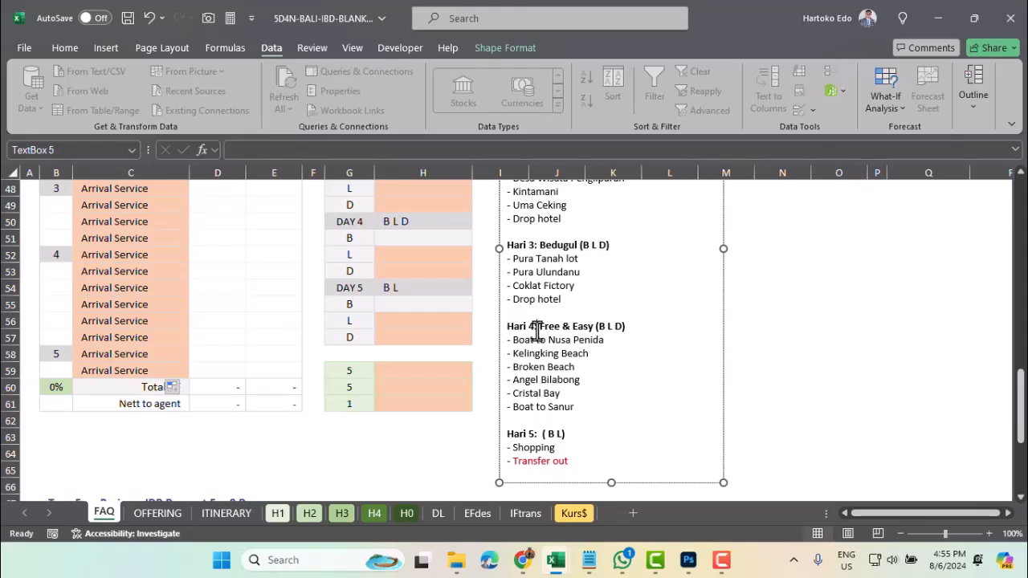
scroll(537, 331, "down", 3)
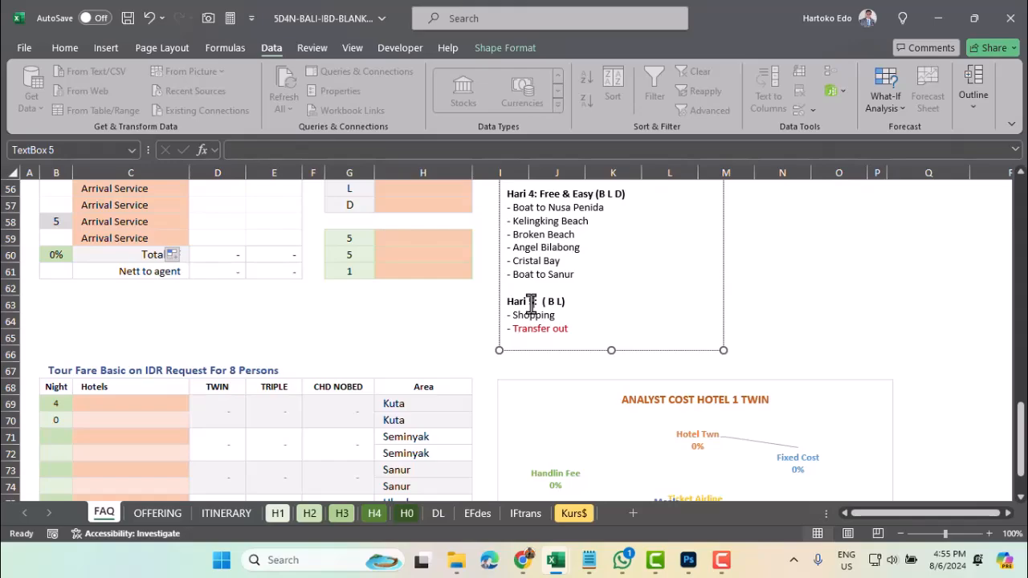
scroll(531, 303, "up", 9)
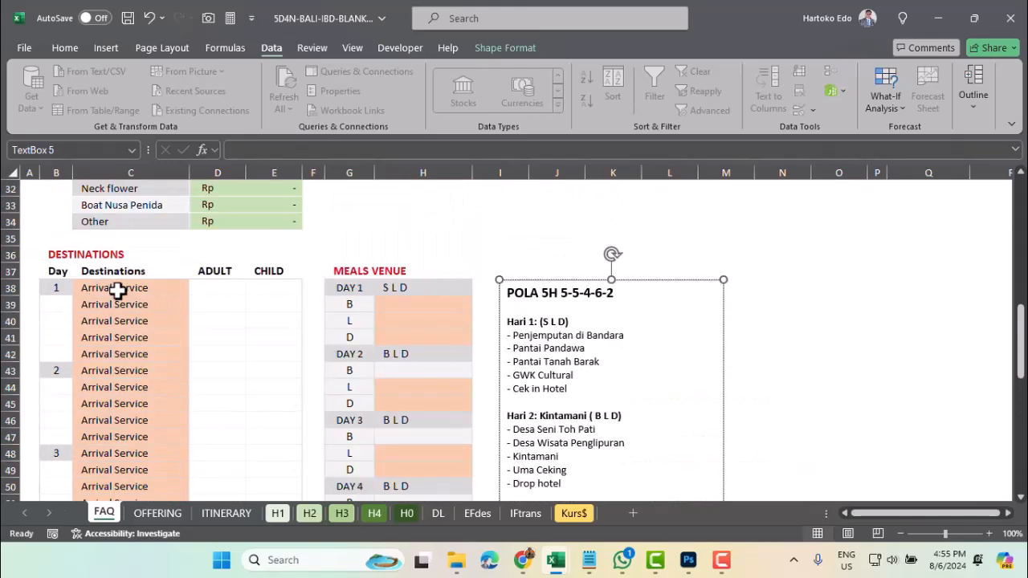
left_click_drag(76, 290, 105, 363)
scroll(108, 353, "down", 1)
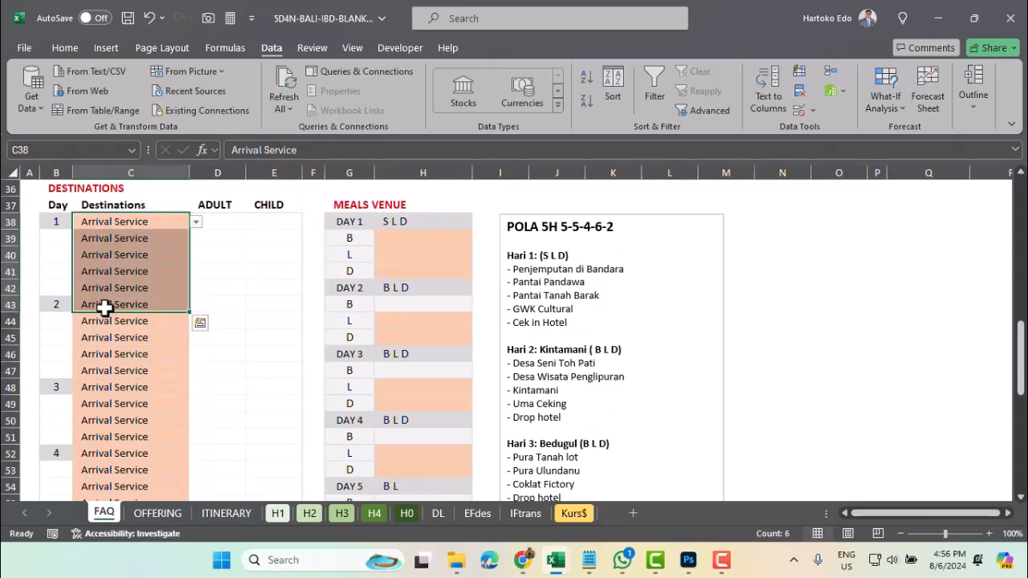
left_click(102, 304)
left_click(107, 372)
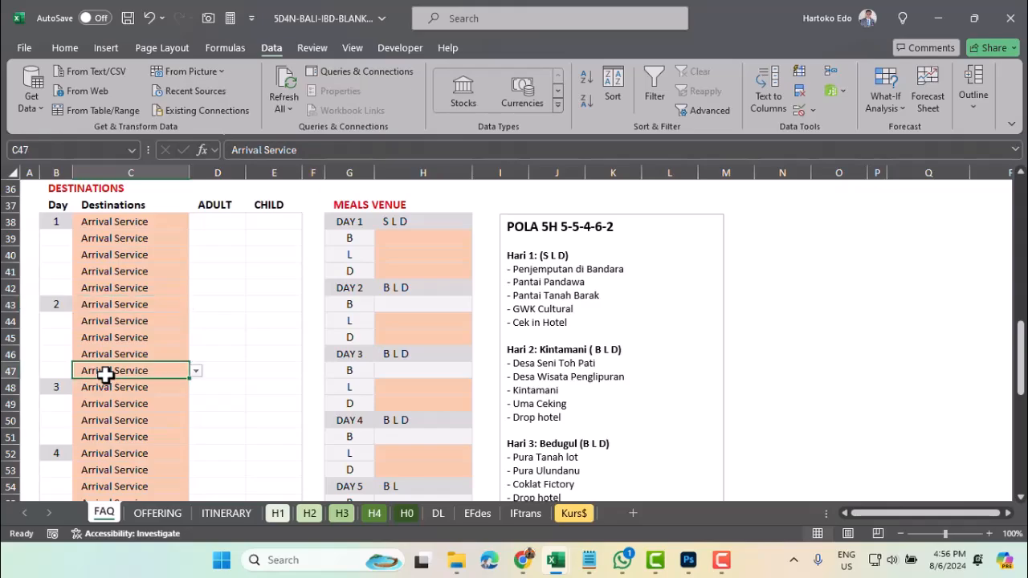
scroll(107, 372, "down", 1)
left_click_drag(102, 325, 104, 370)
scroll(105, 370, "down", 1)
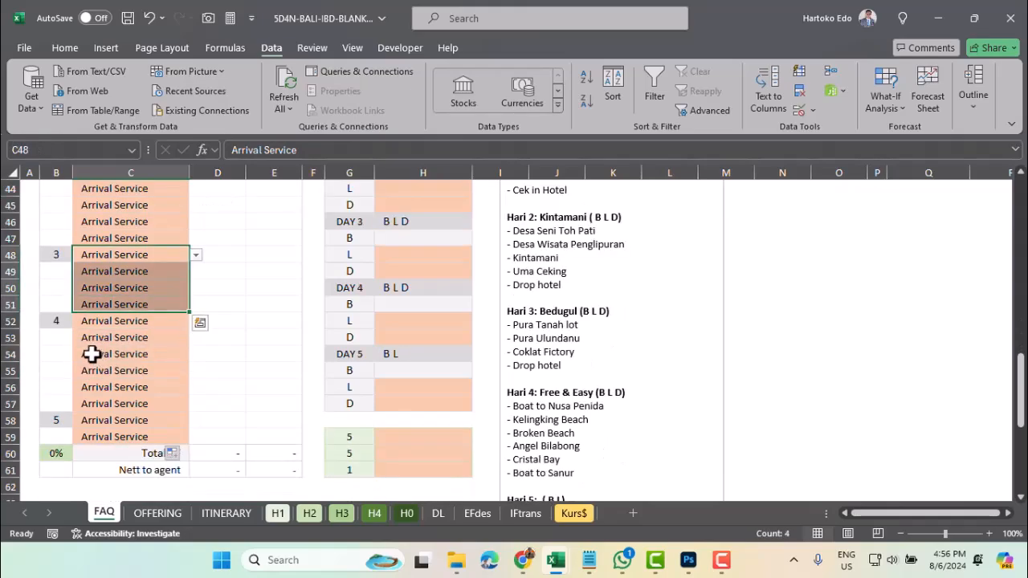
left_click(58, 321)
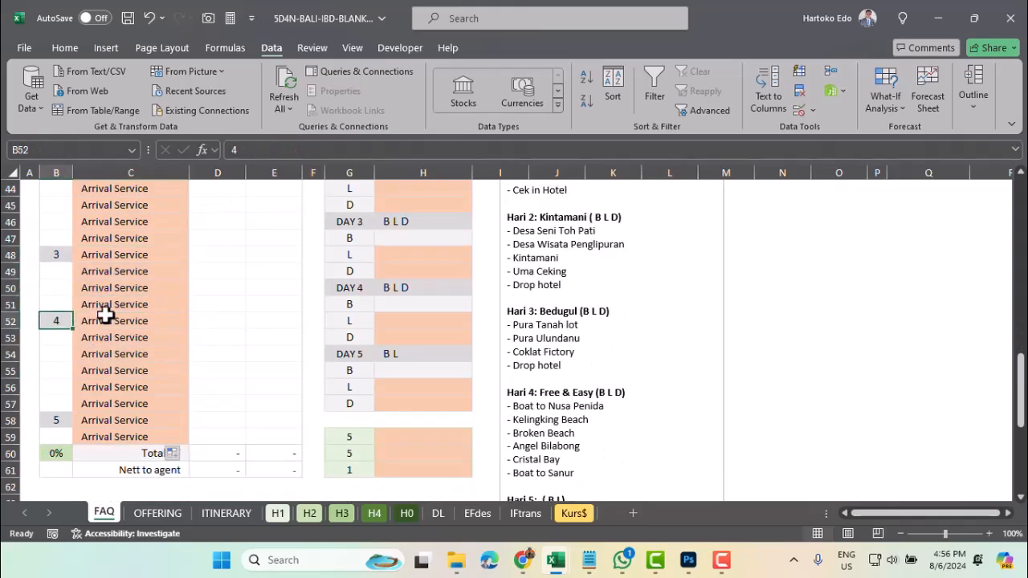
left_click_drag(105, 321, 92, 420)
left_click(98, 420)
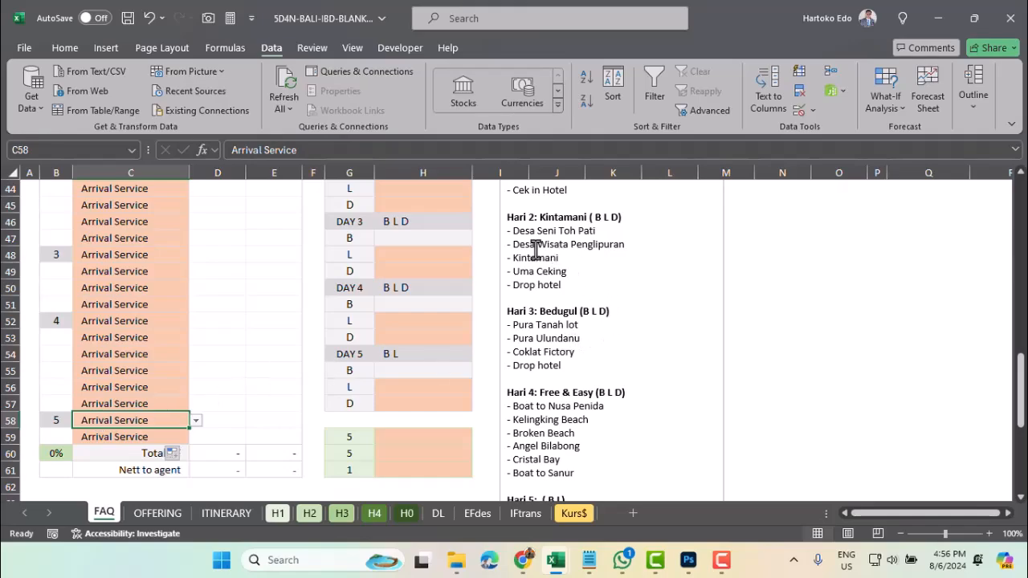
left_click_drag(514, 231, 545, 289)
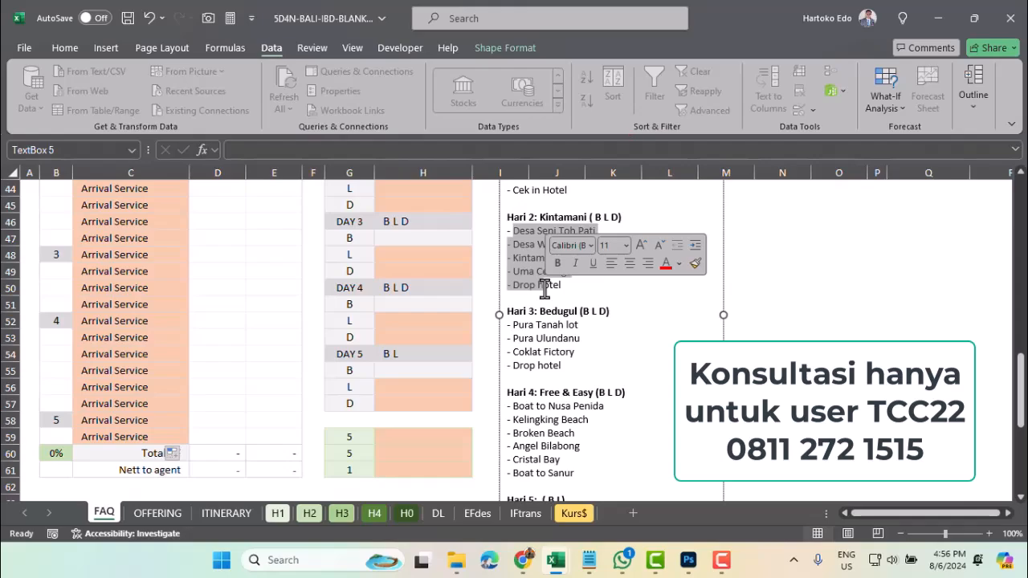
left_click(136, 271)
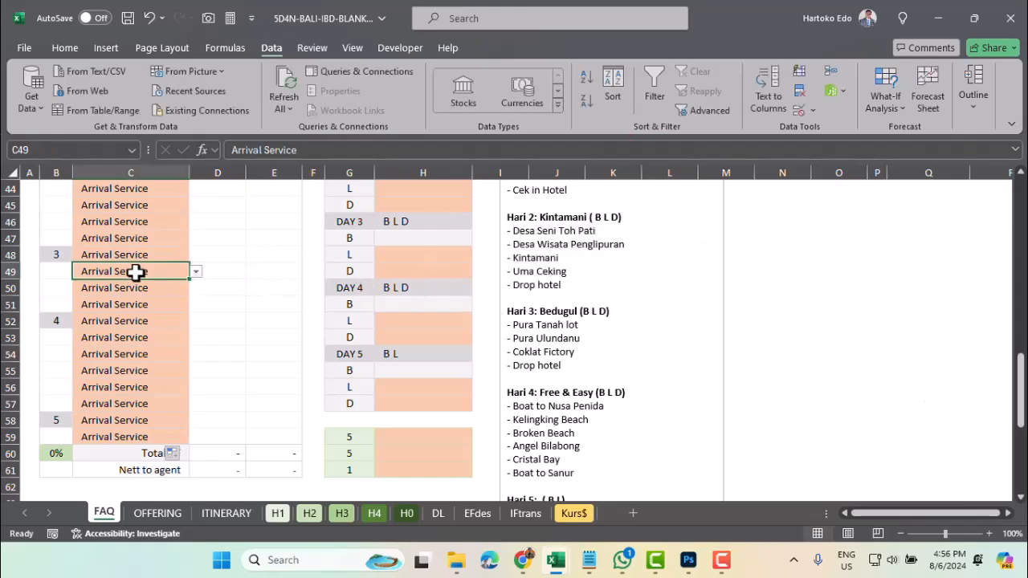
scroll(136, 271, "up", 3)
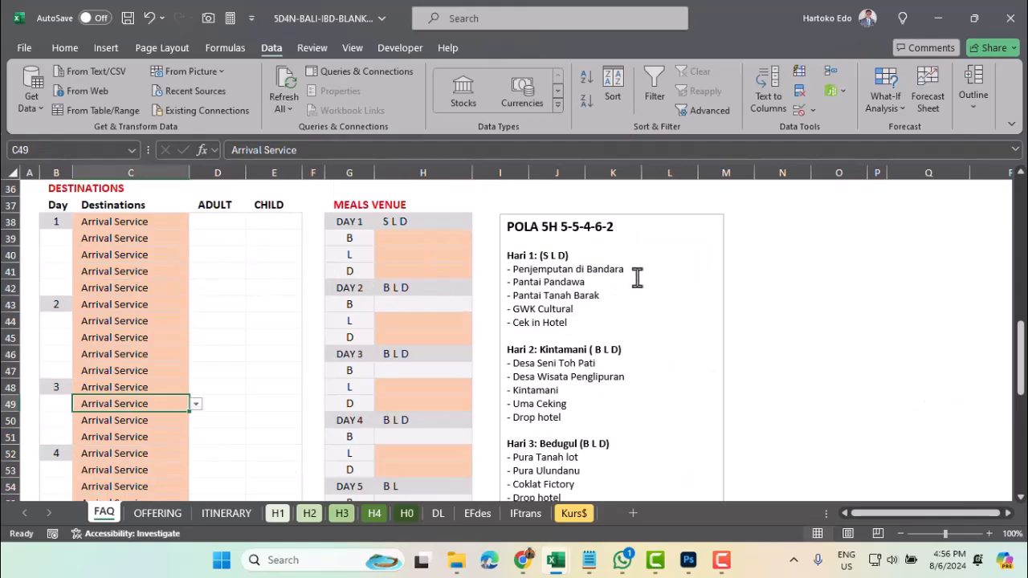
Set the second Day 1 destination, cell C39, to Pandawa Beach from its filtered dropdown list
left_click(115, 237)
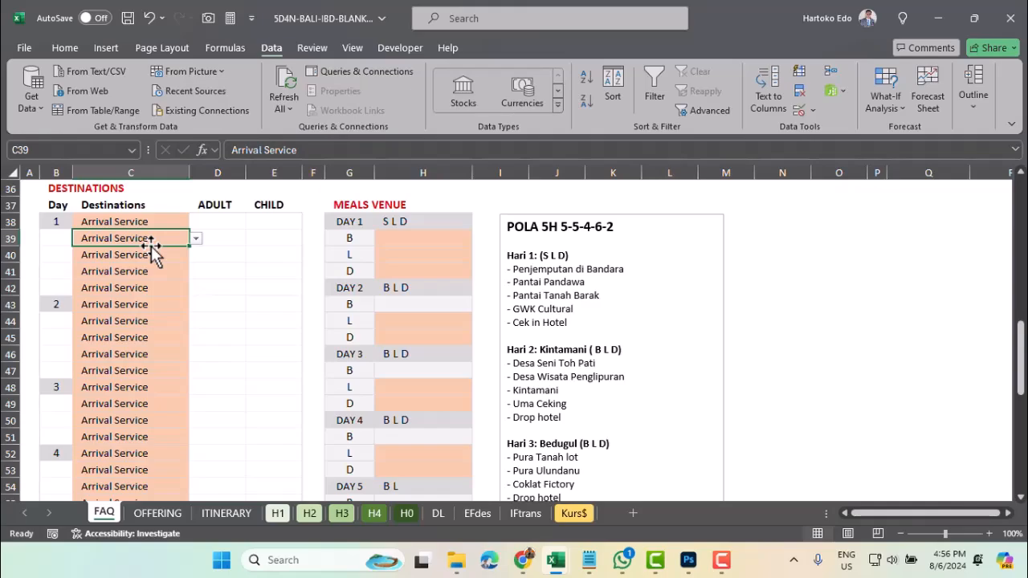
type("pand")
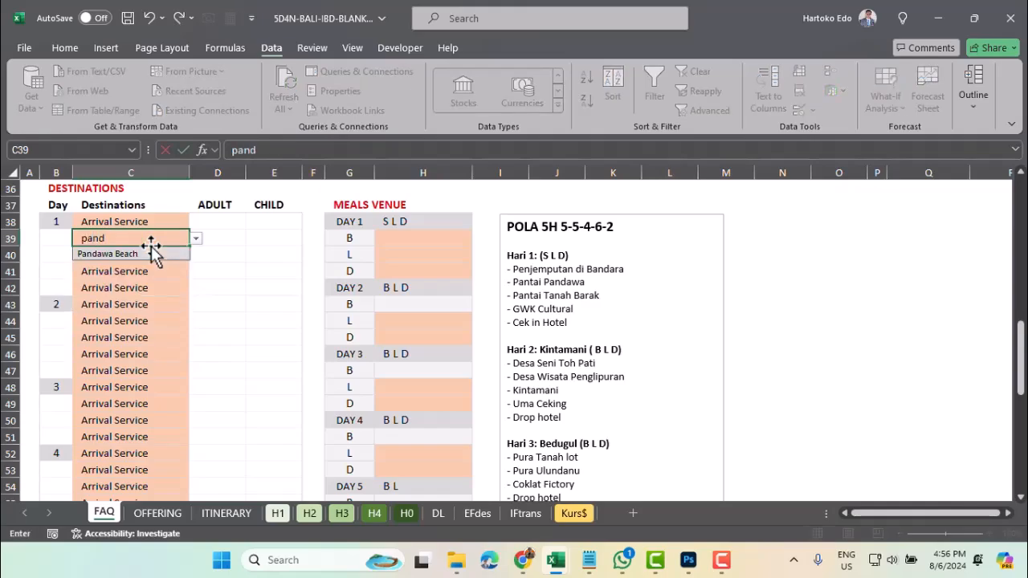
left_click(140, 255)
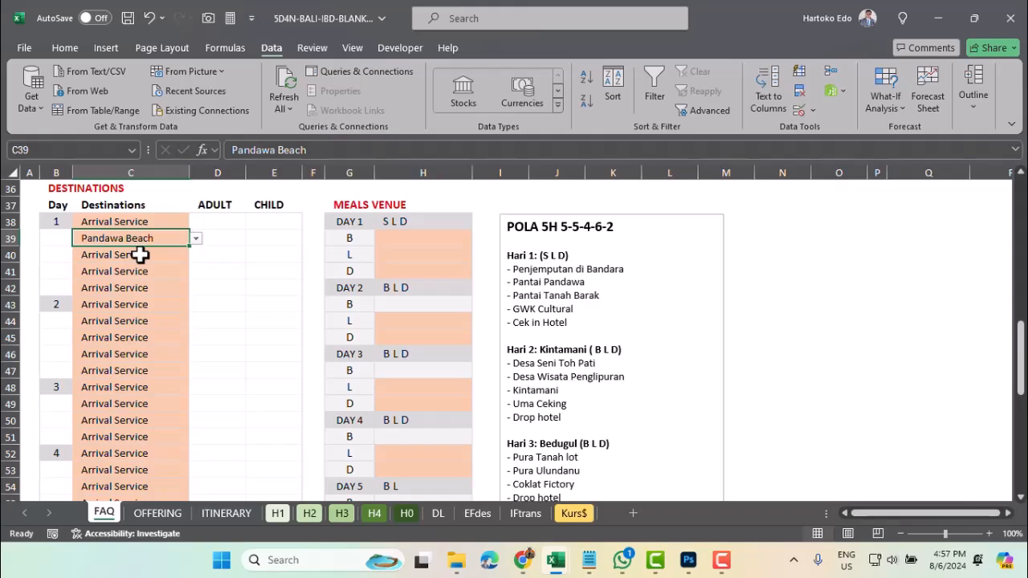
Choose Tanah Barak Beach from the dropdown list as the third Day 1 destination in cell C40
left_click(140, 255)
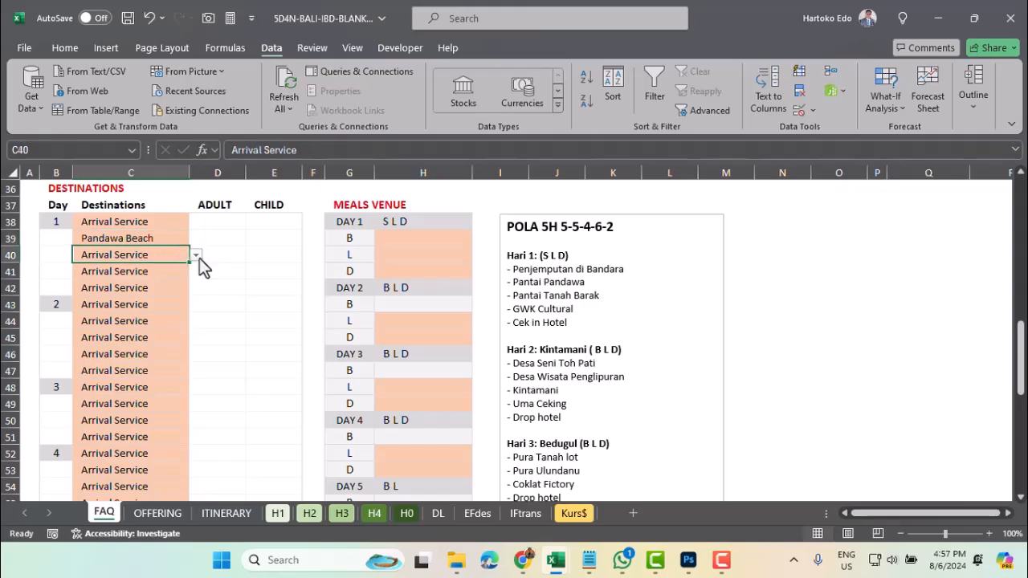
left_click(196, 256)
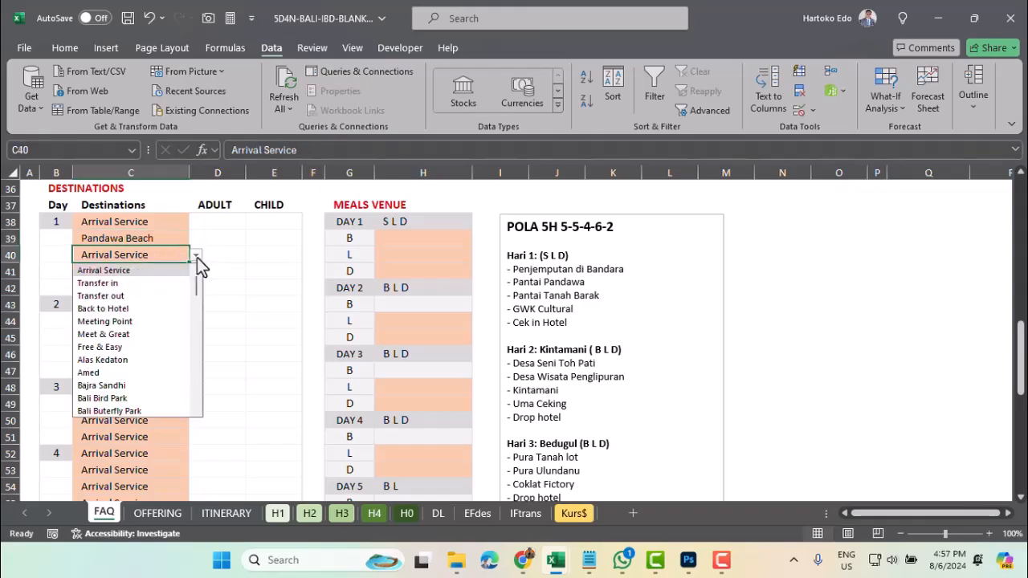
scroll(126, 361, "down", 10)
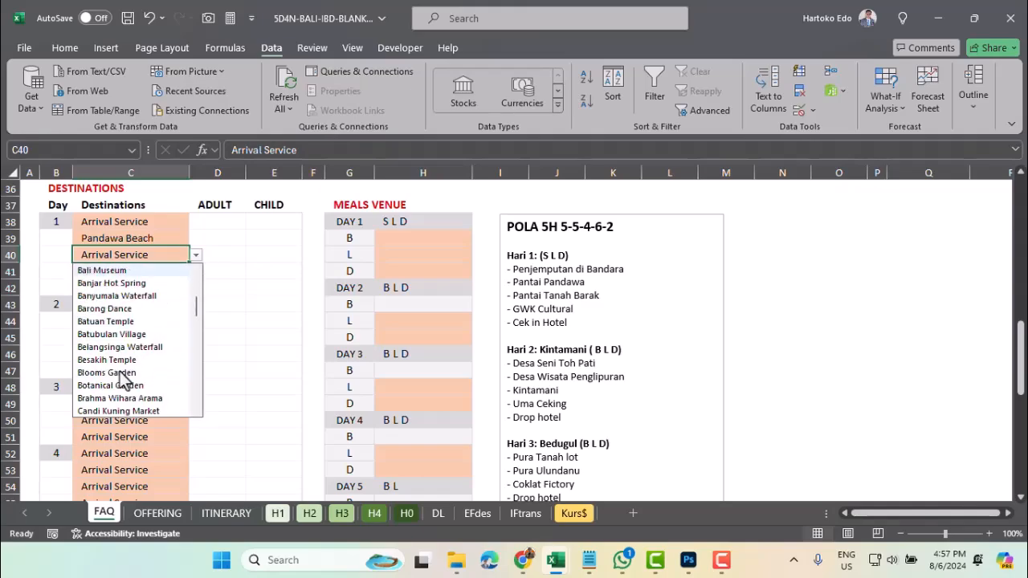
scroll(119, 371, "down", 8)
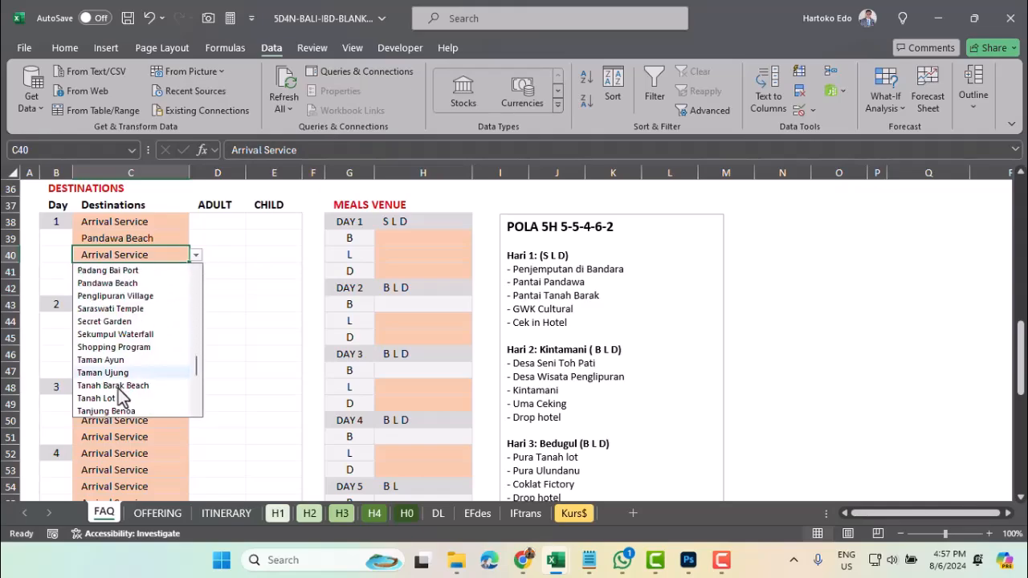
scroll(119, 395, "down", 2)
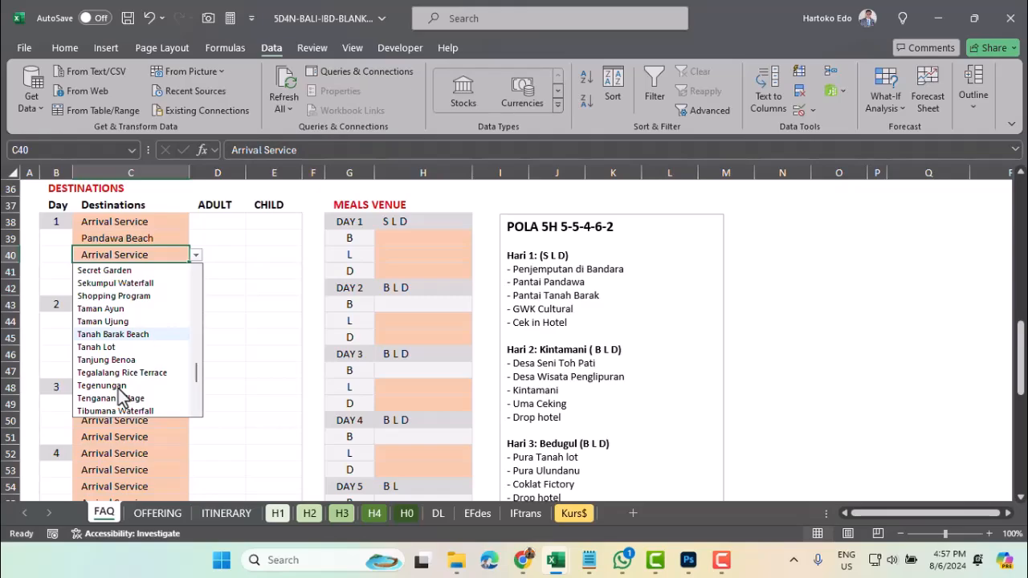
left_click(123, 335)
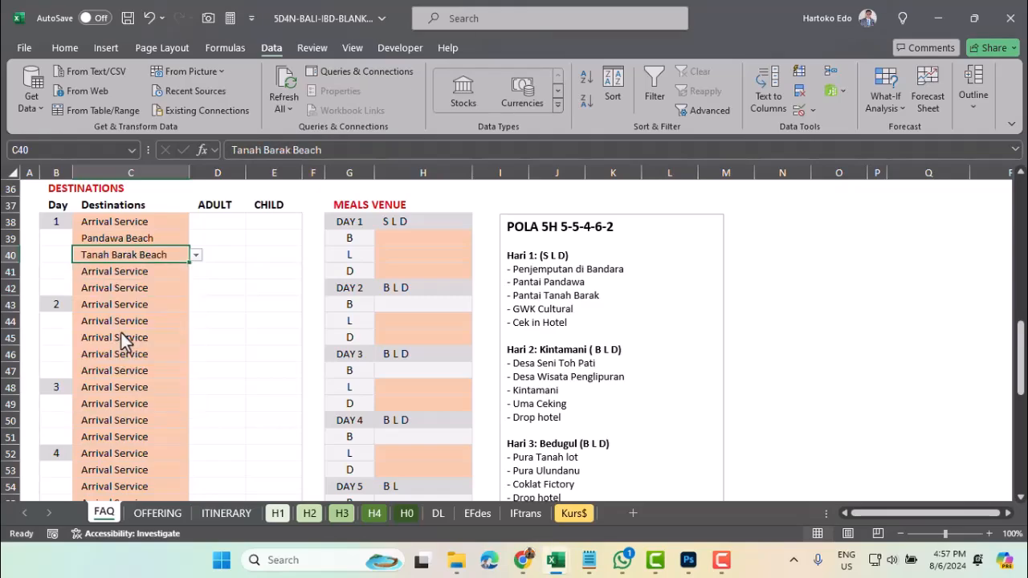
Set the fourth Day 1 destination, cell C41, to Garuda Wisnu K for the GWK Cultural stop
left_click(143, 273)
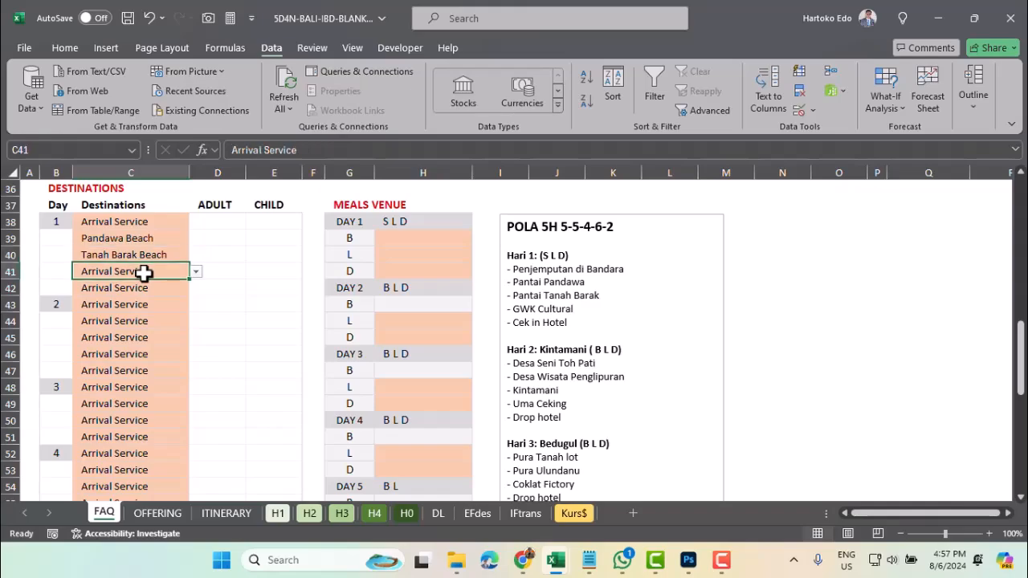
type("gw")
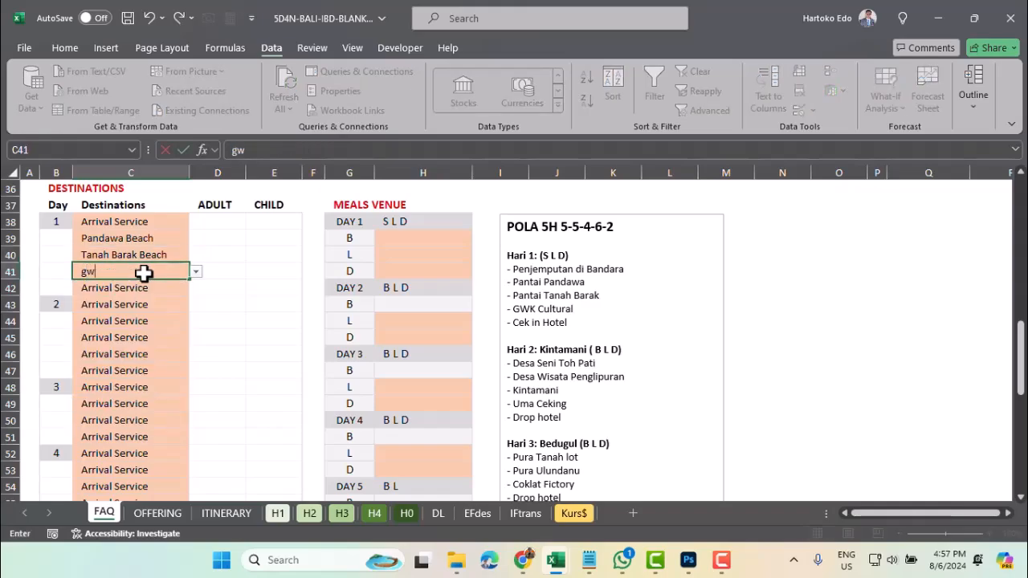
key("BackSpace")
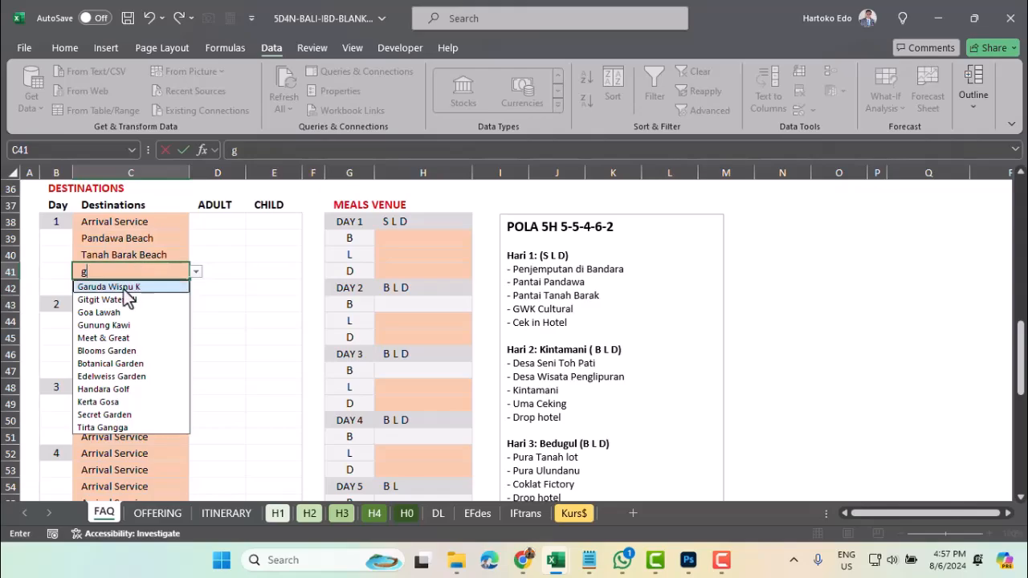
left_click(126, 287)
Set the last Day 1 destination, cell C42, to Transfer in from the dropdown list for the hotel check-in
left_click(123, 289)
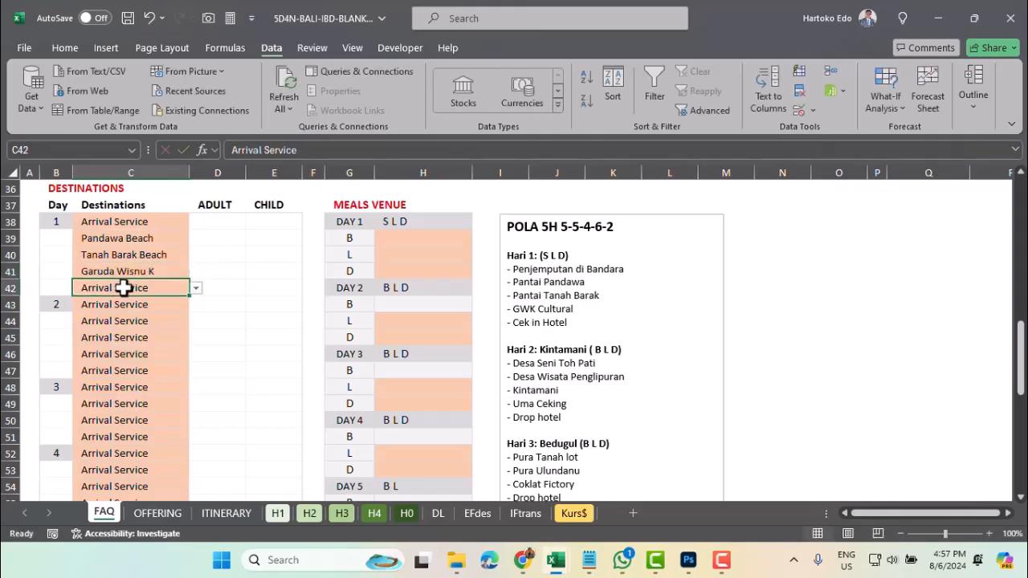
type("ch")
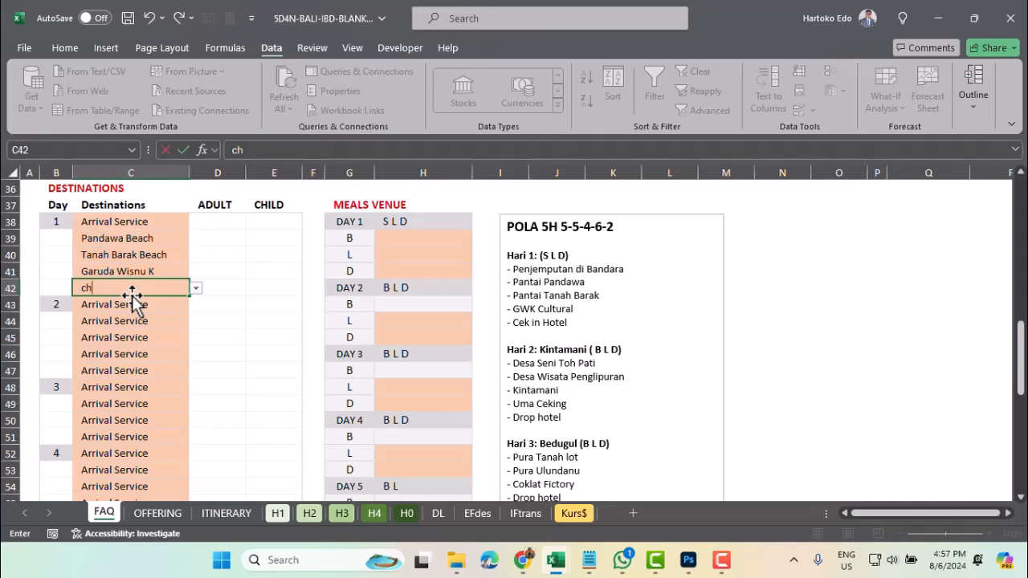
key("BackSpace")
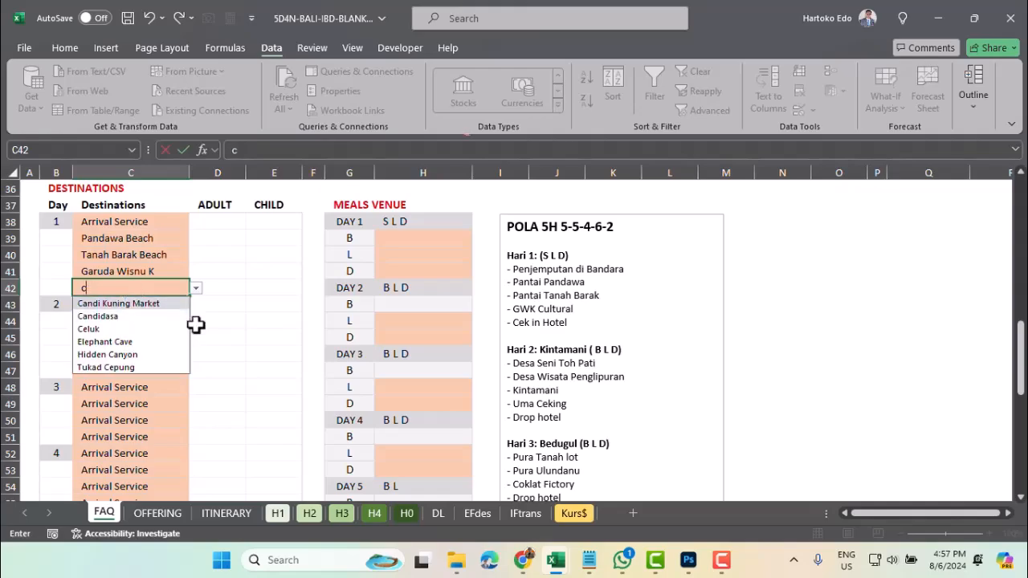
left_click(96, 289)
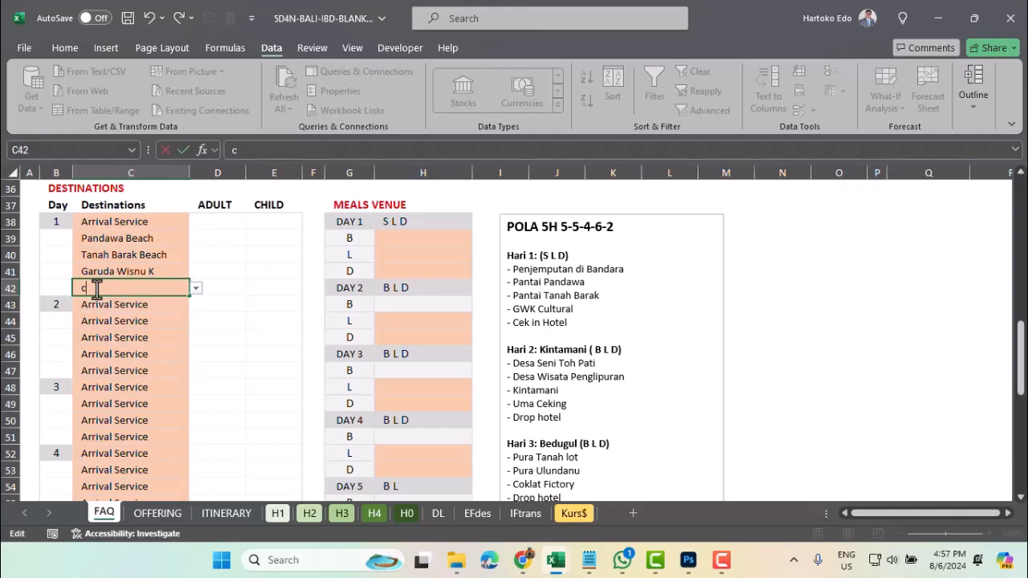
left_click(193, 290)
left_click(521, 319)
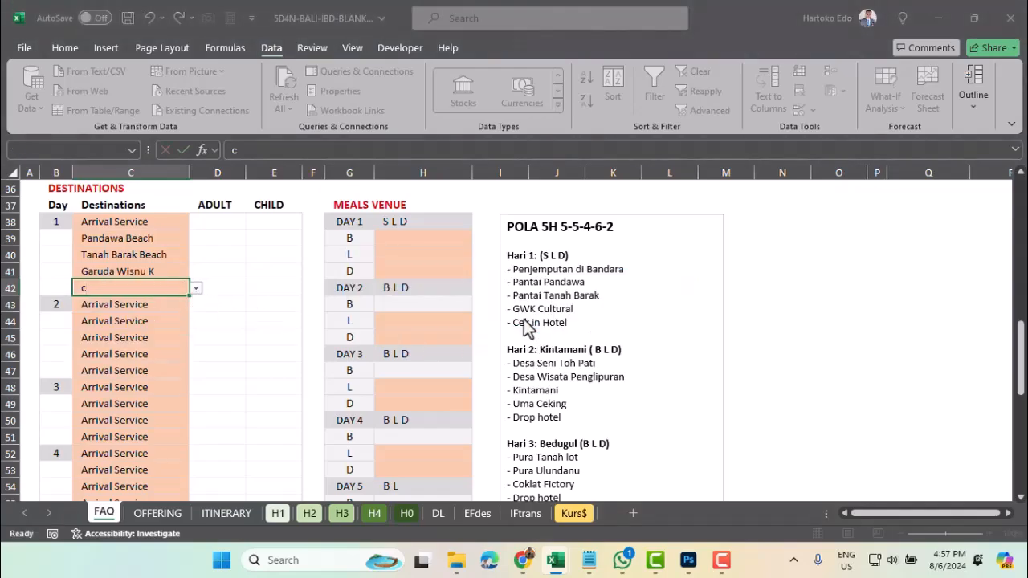
left_click(195, 289)
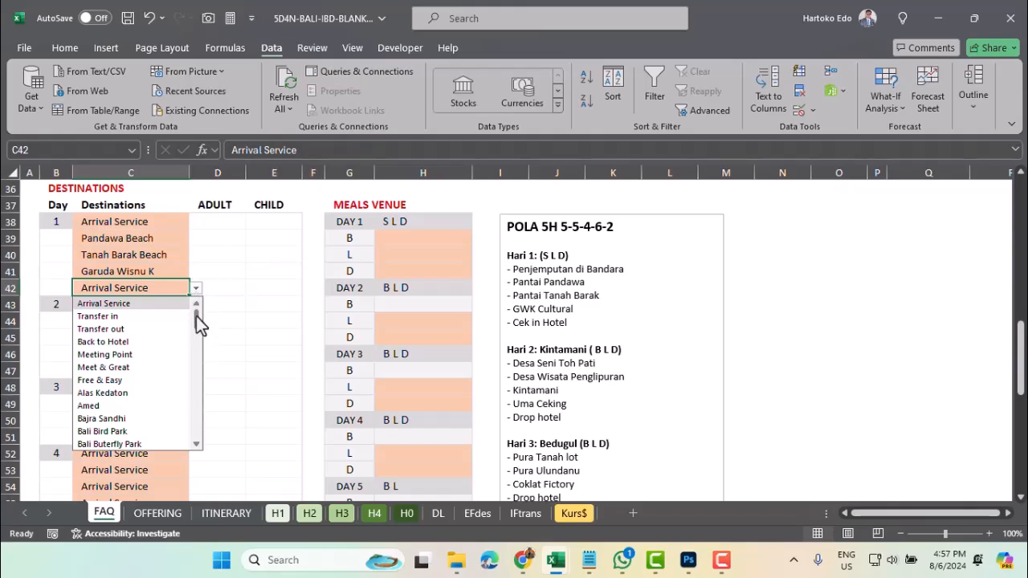
left_click(101, 318)
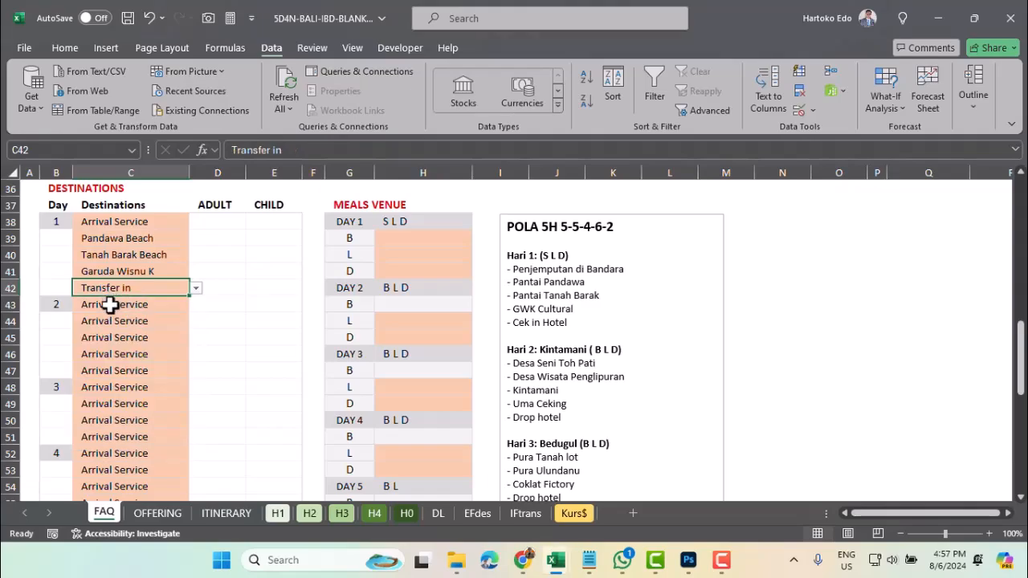
left_click(110, 304)
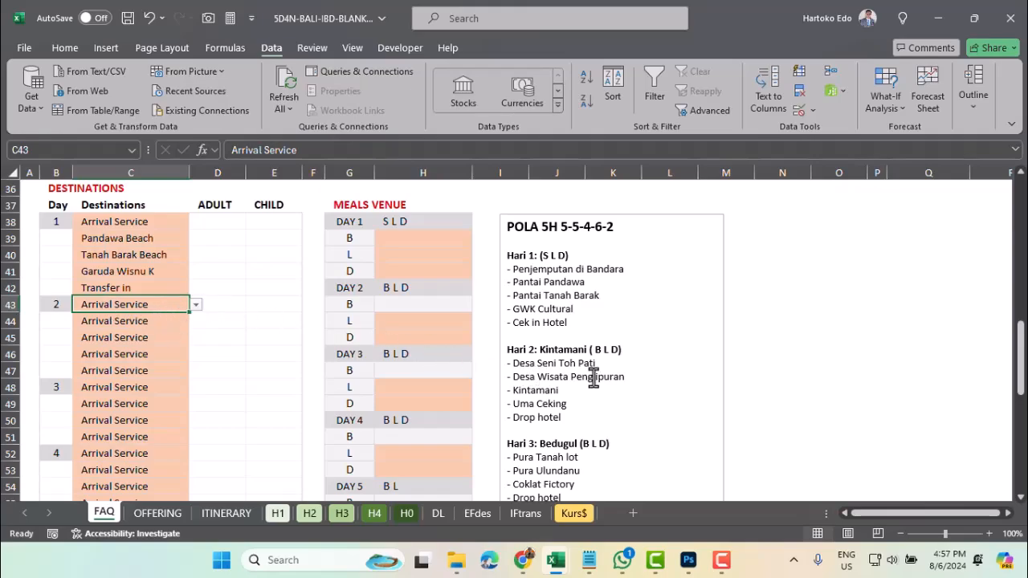
type("to")
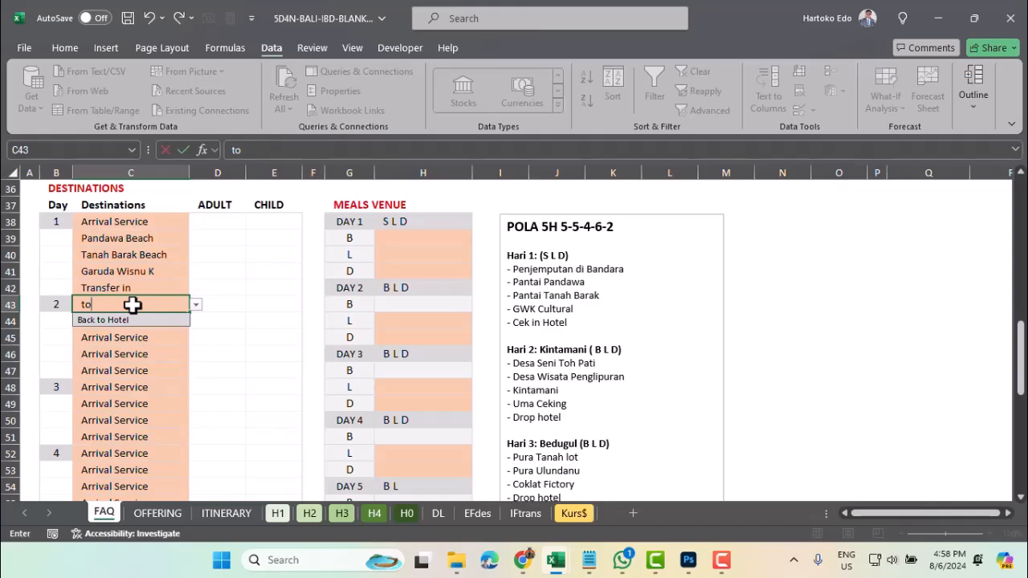
key("BackSpace")
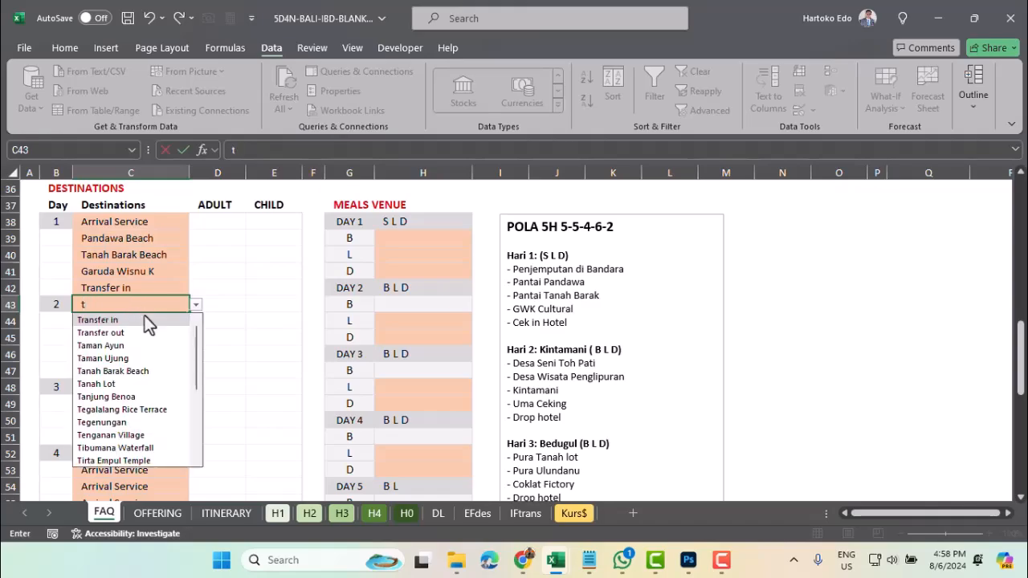
mouse_move(194, 351)
left_mouse_down()
mouse_move(190, 432)
mouse_move(202, 339)
mouse_move(192, 435)
mouse_move(198, 342)
left_mouse_up()
key("Escape")
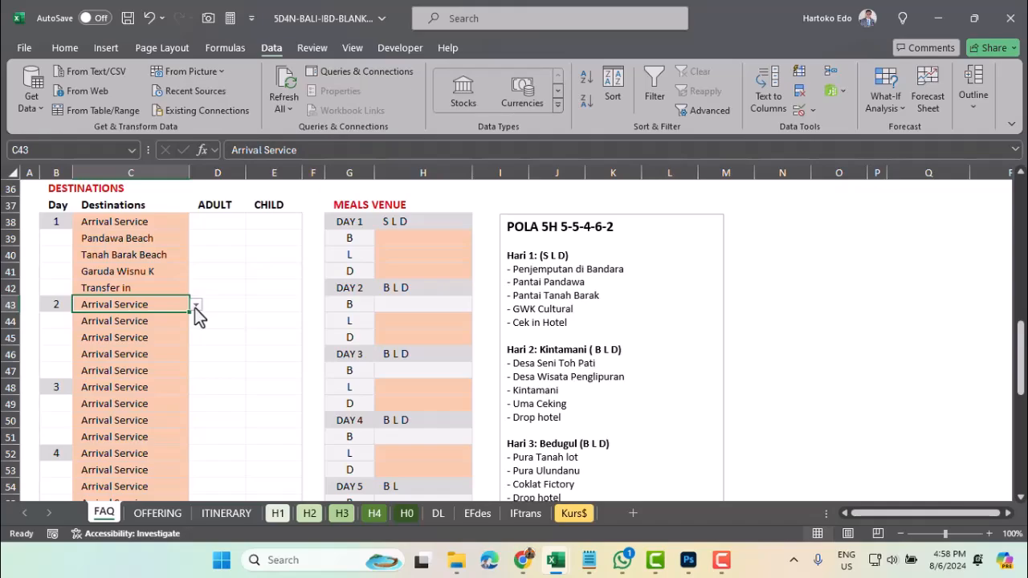
Insert a blank row above Tenganan Village, at row 63, in the destination list of the EFdes sheet
left_click(468, 512)
scroll(110, 361, "up", 4)
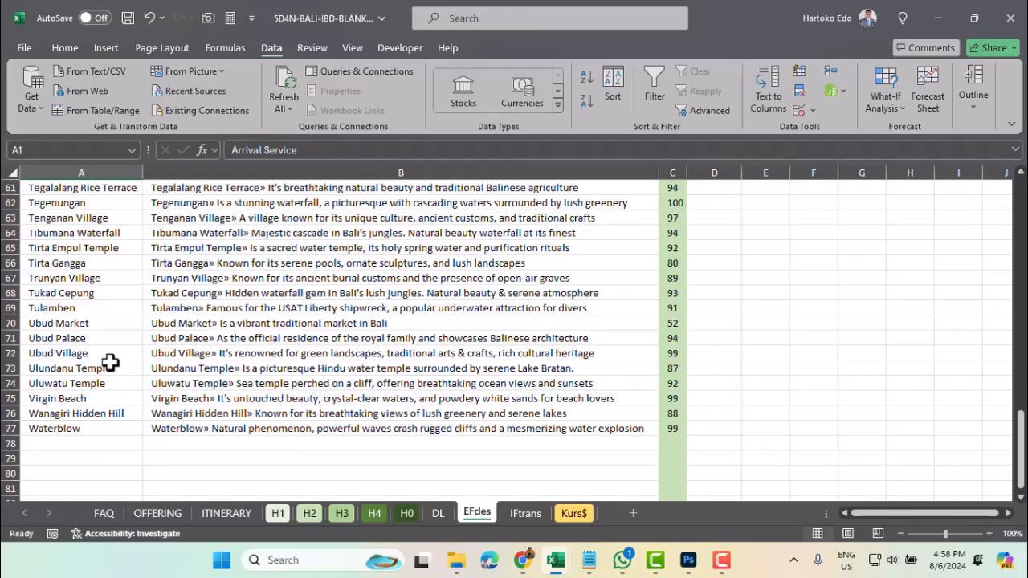
scroll(110, 361, "up", 8)
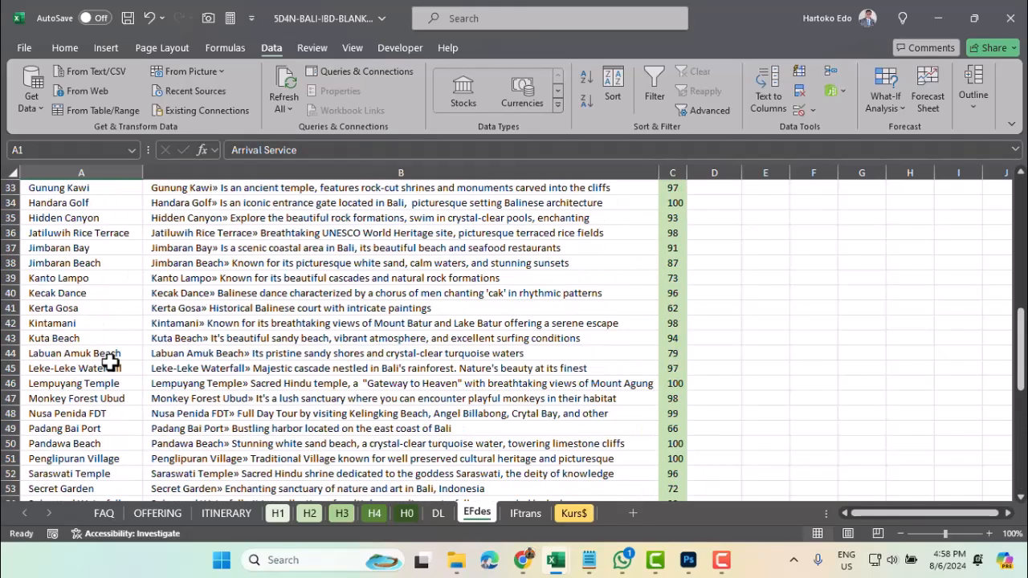
scroll(110, 361, "down", 7)
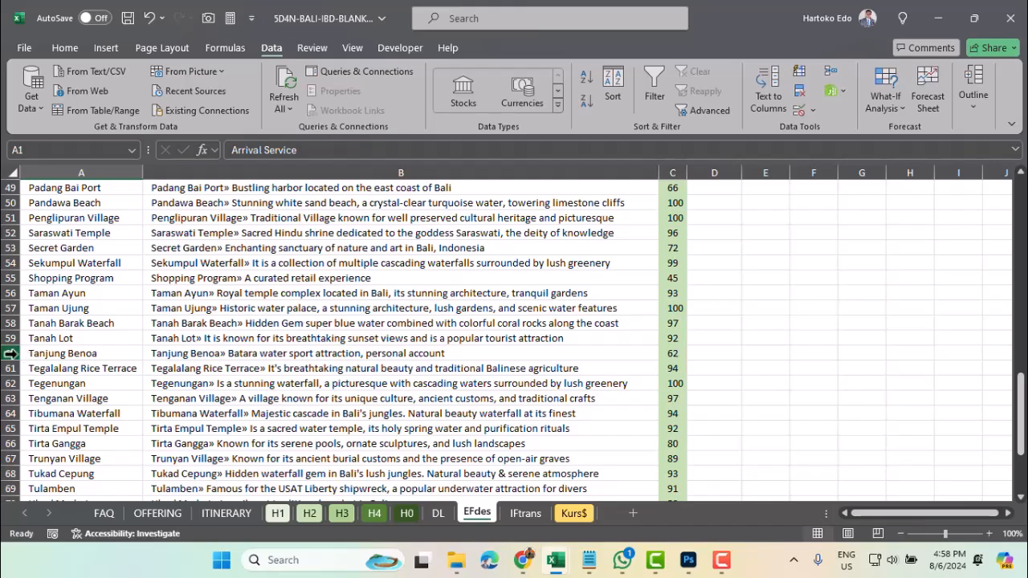
left_click(10, 399)
right_click(13, 402)
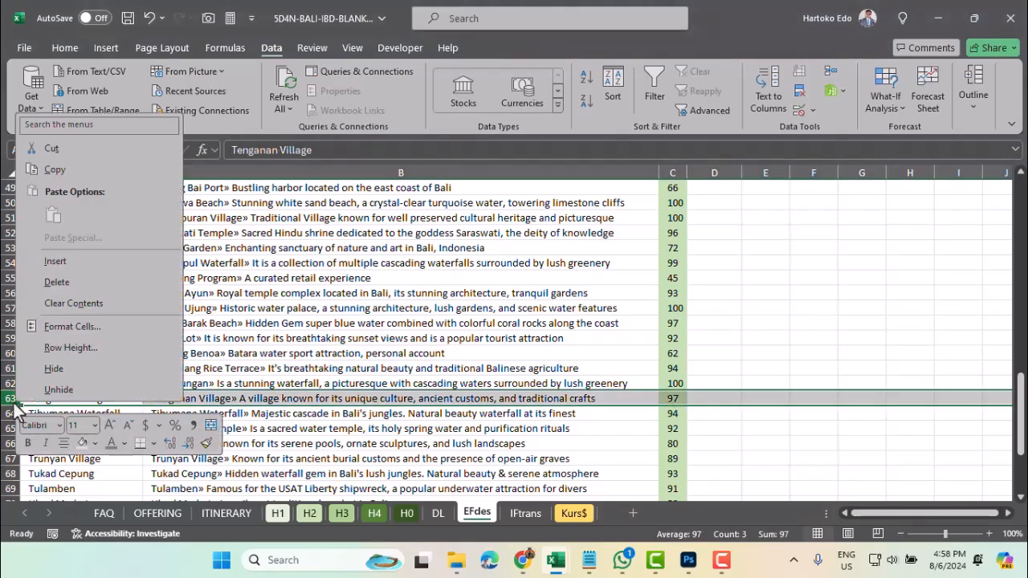
left_click(58, 265)
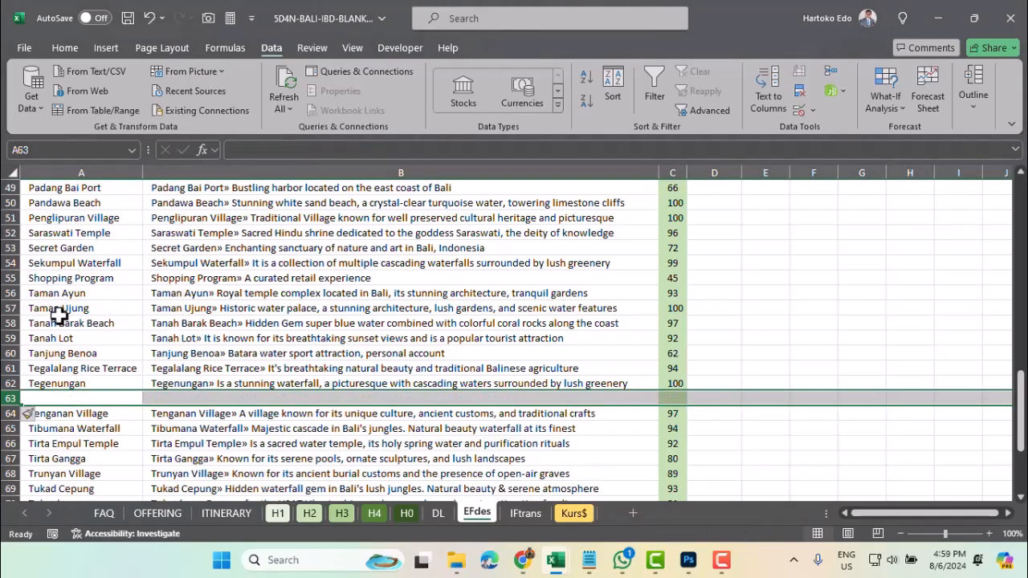
Enter Toh Pati as the new destination's name in cell A63
left_click(50, 398)
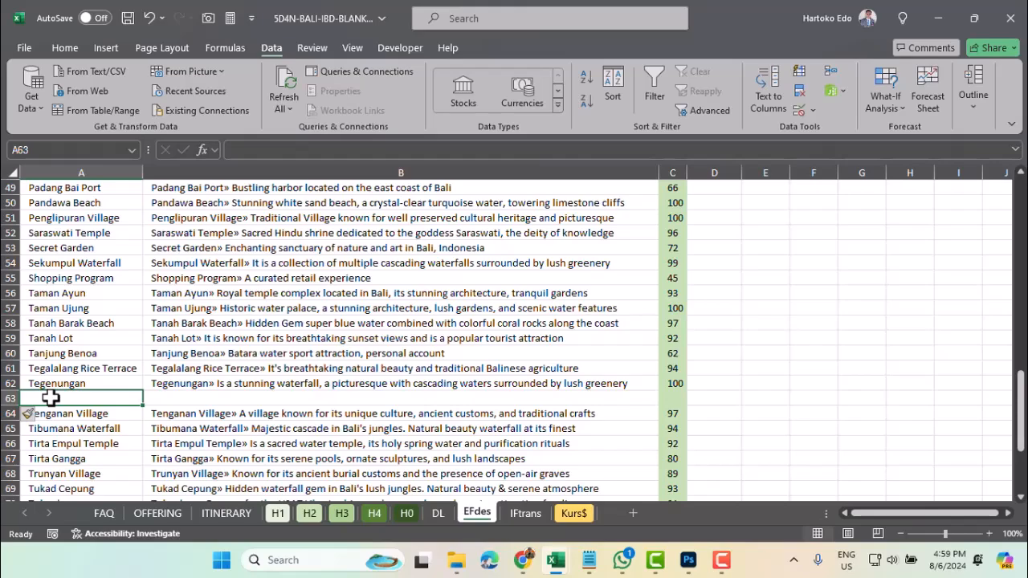
type("T")
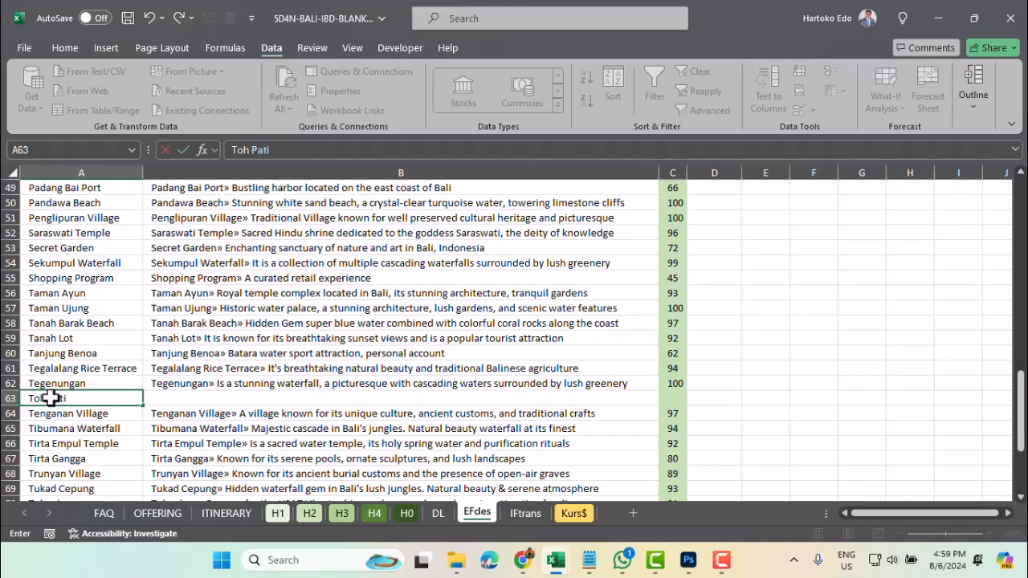
type("oh Pati")
key("Return")
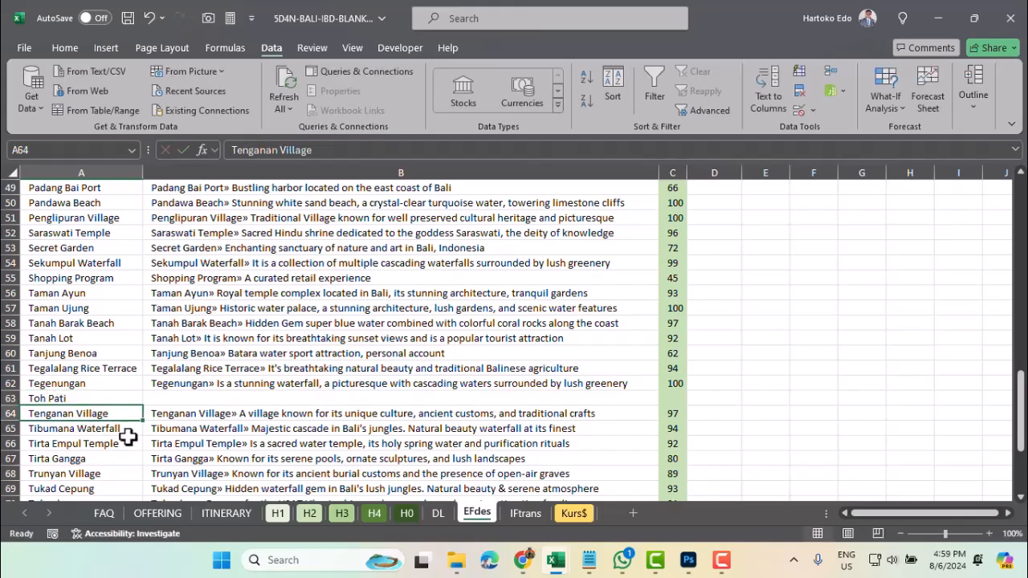
Fill Tegenungan's description and character count down into row 63, and change the name in B63's description to Toh Pati
left_click_drag(189, 387, 688, 402)
left_click(191, 396)
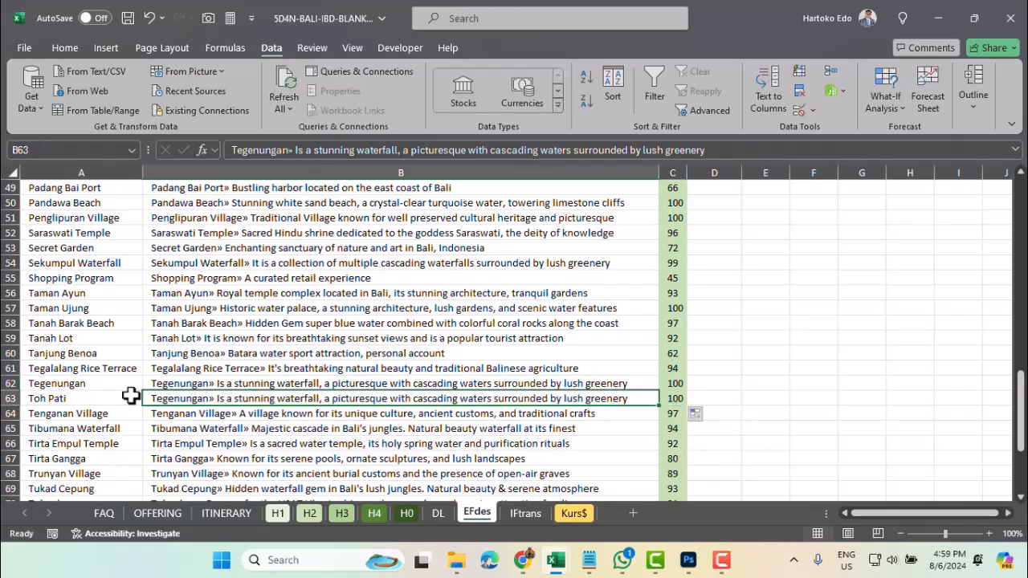
left_click(286, 151)
left_click_drag(285, 151, 222, 158)
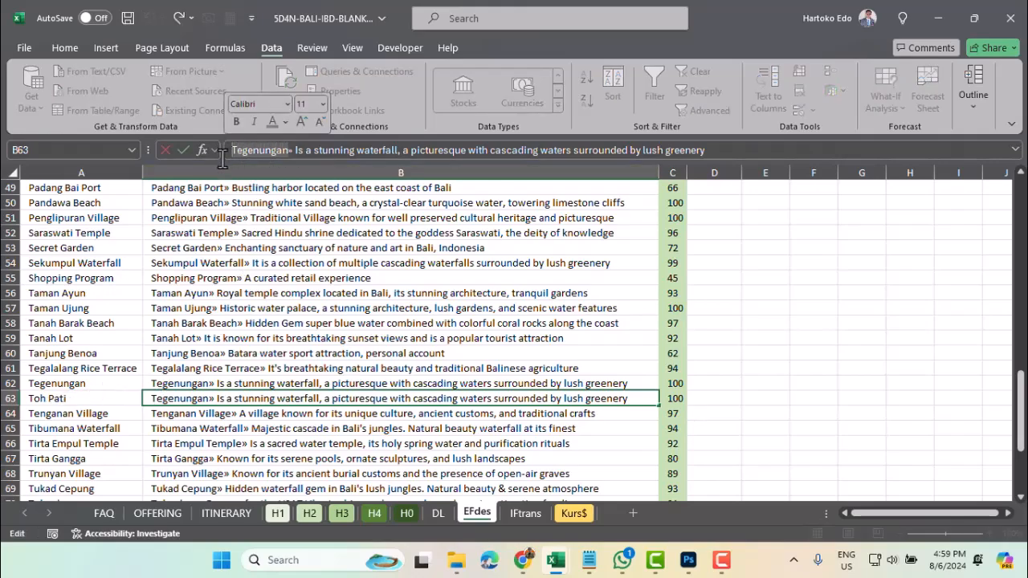
key("BackSpace")
type("oh")
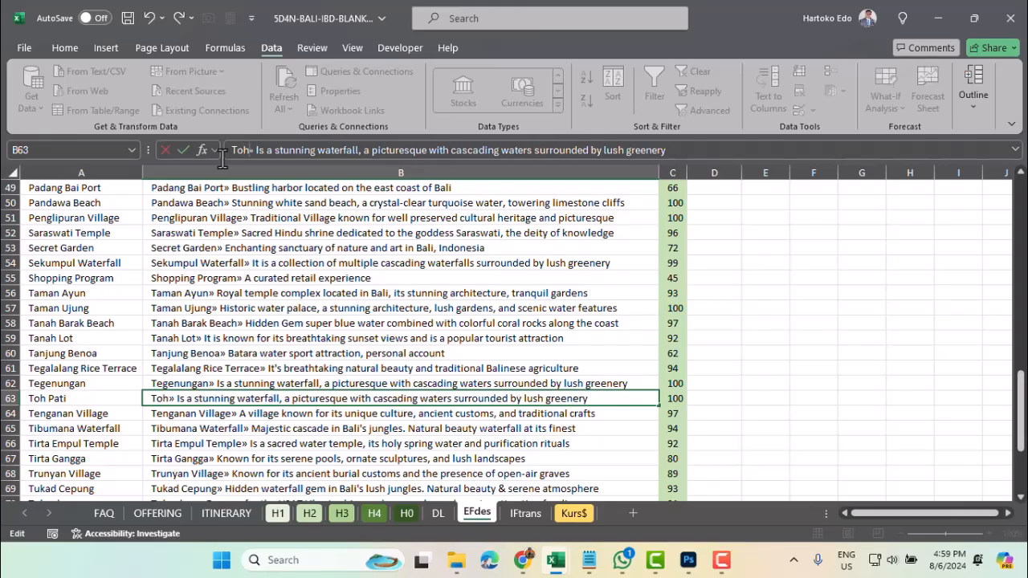
type(" Pat")
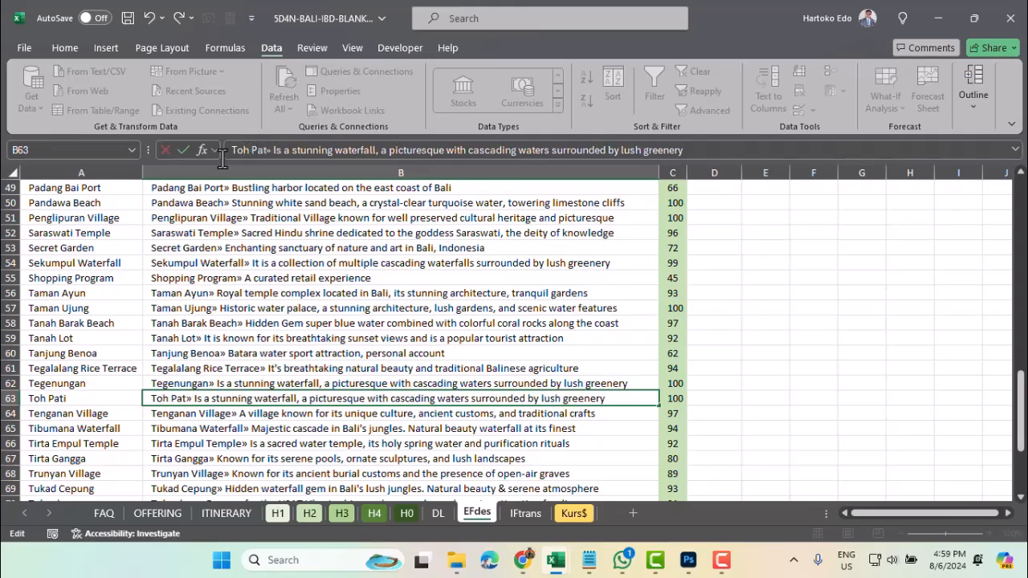
type("i")
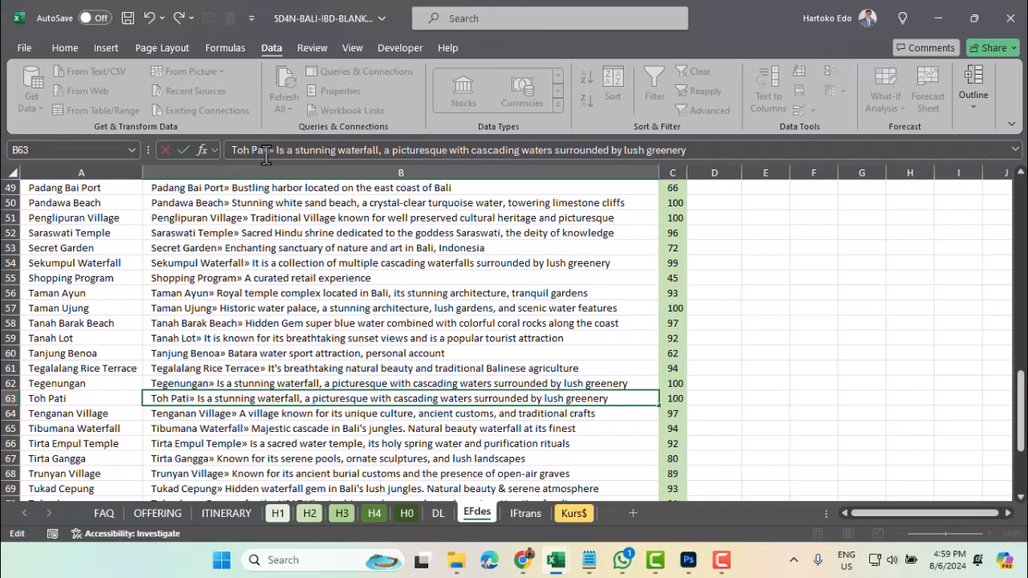
Replace the waterfall description after the name in B63 with "rewrite her" and check the character-count formula in C6
left_click_drag(276, 151, 685, 152)
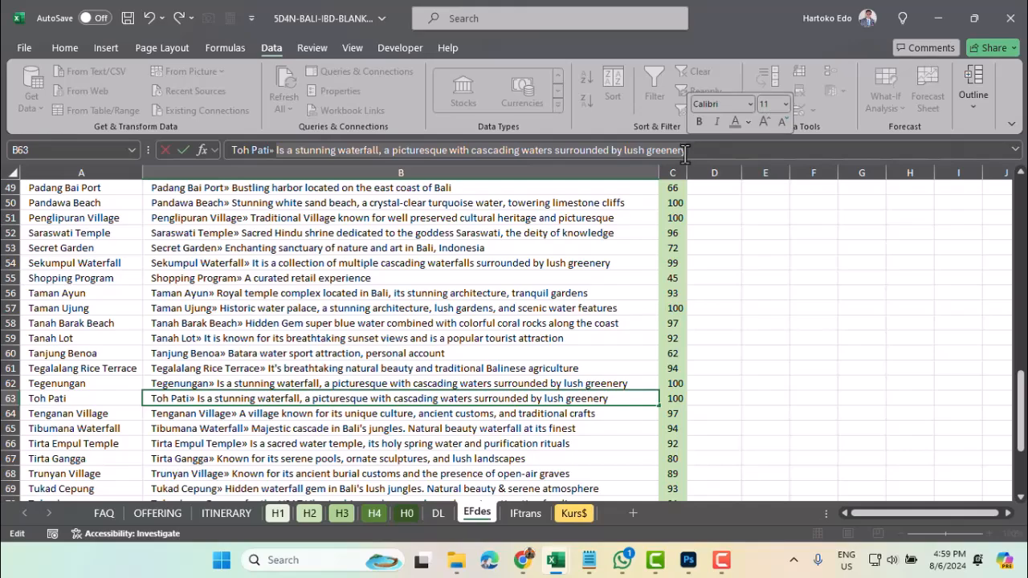
type("rewrite her")
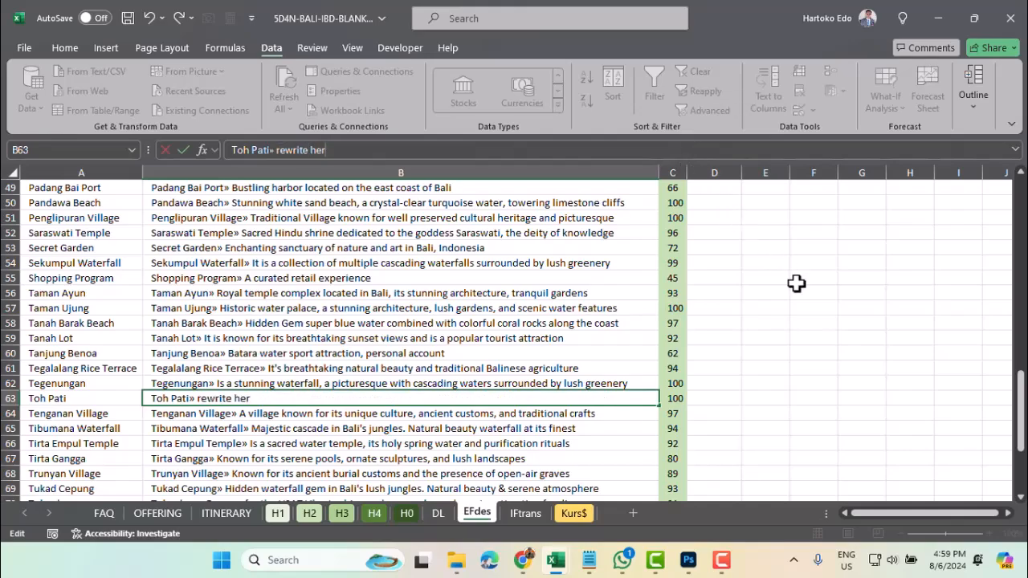
scroll(723, 294, "up", 4)
scroll(723, 294, "up", 12)
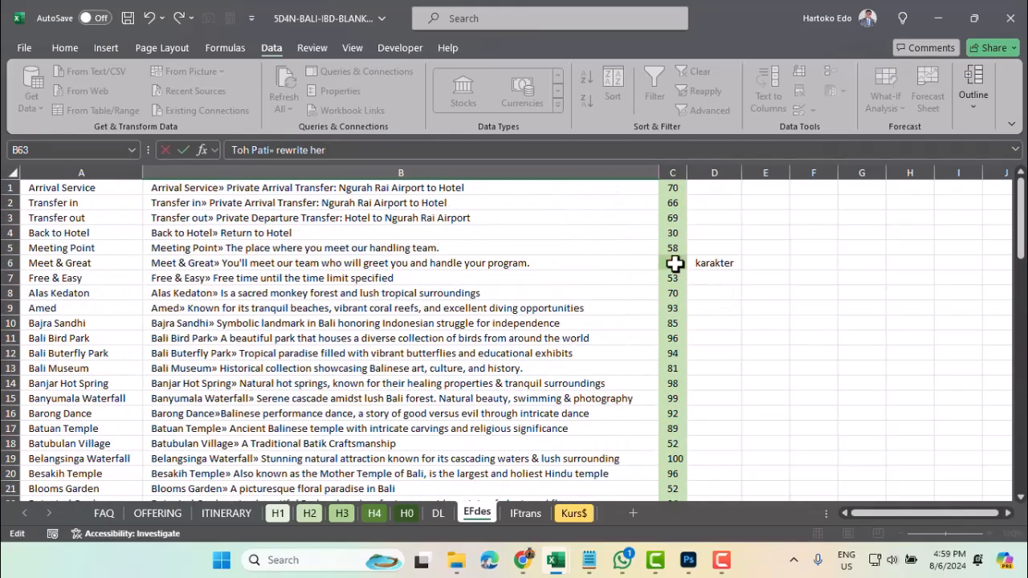
left_click(675, 264)
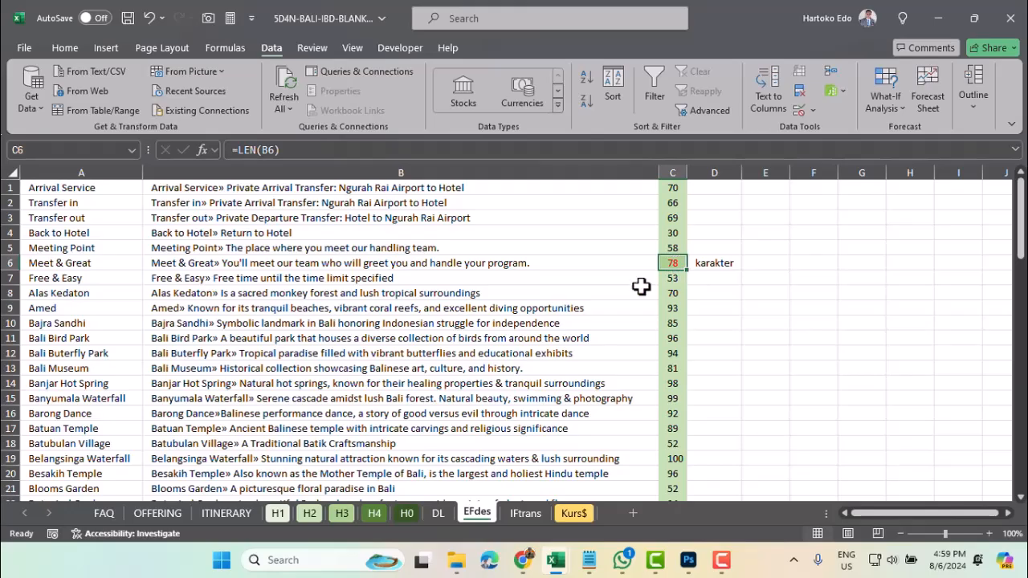
Extend the Toh Pati description in B63 to read "rewrite her3 max character 100"
scroll(351, 380, "down", 5)
scroll(350, 379, "down", 15)
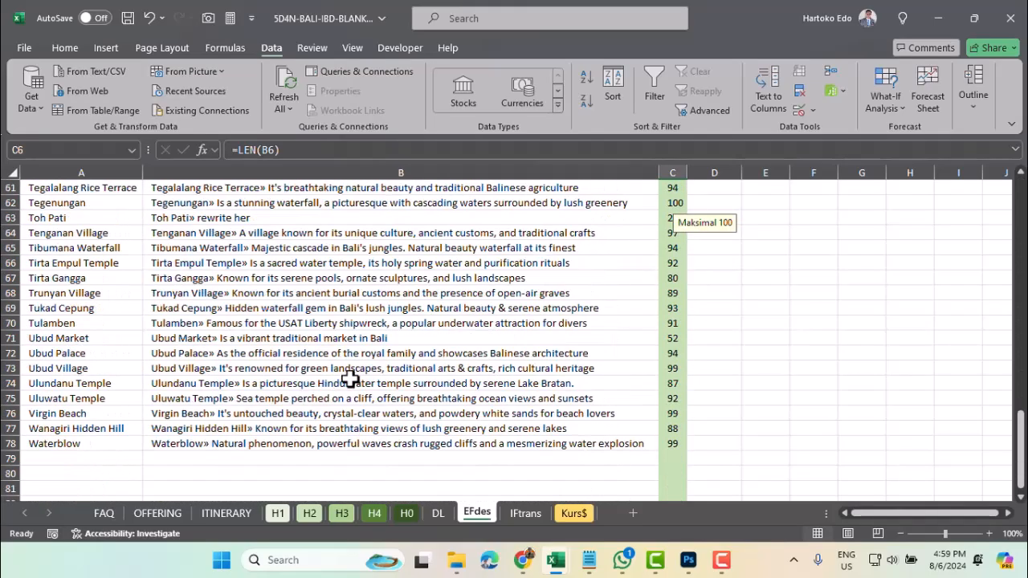
left_click(161, 218)
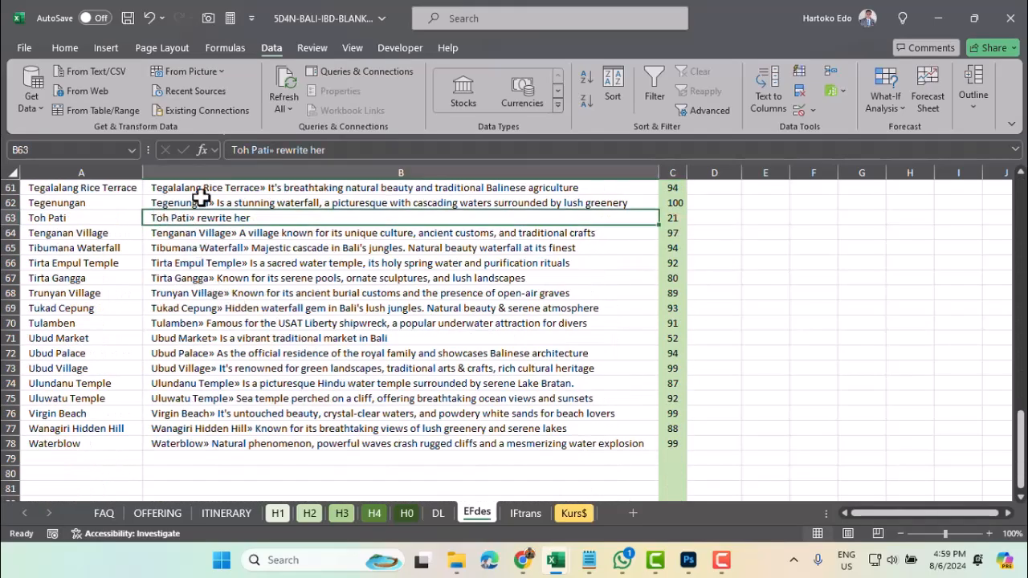
left_click(361, 150)
type("3 max")
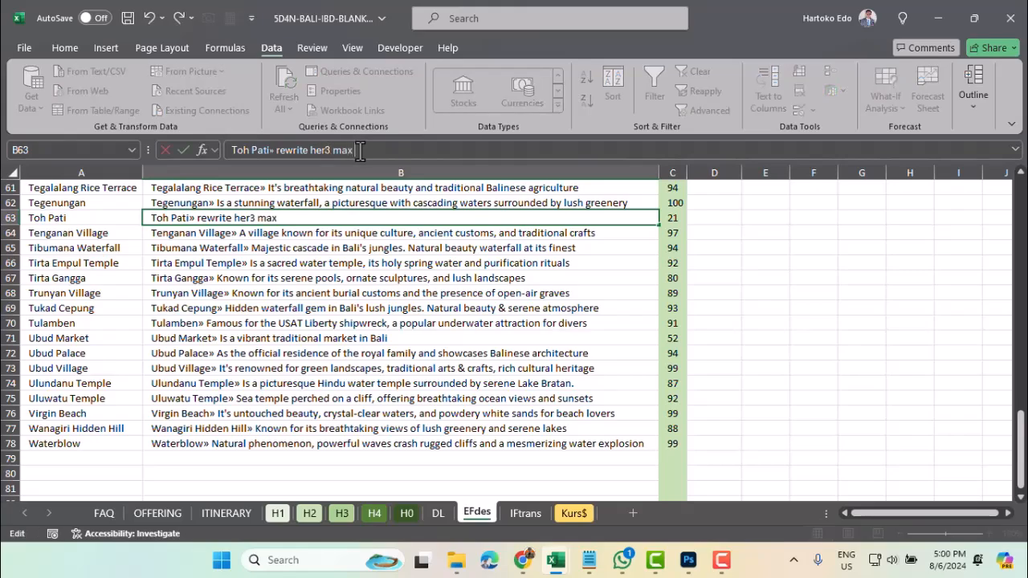
type(" character 100")
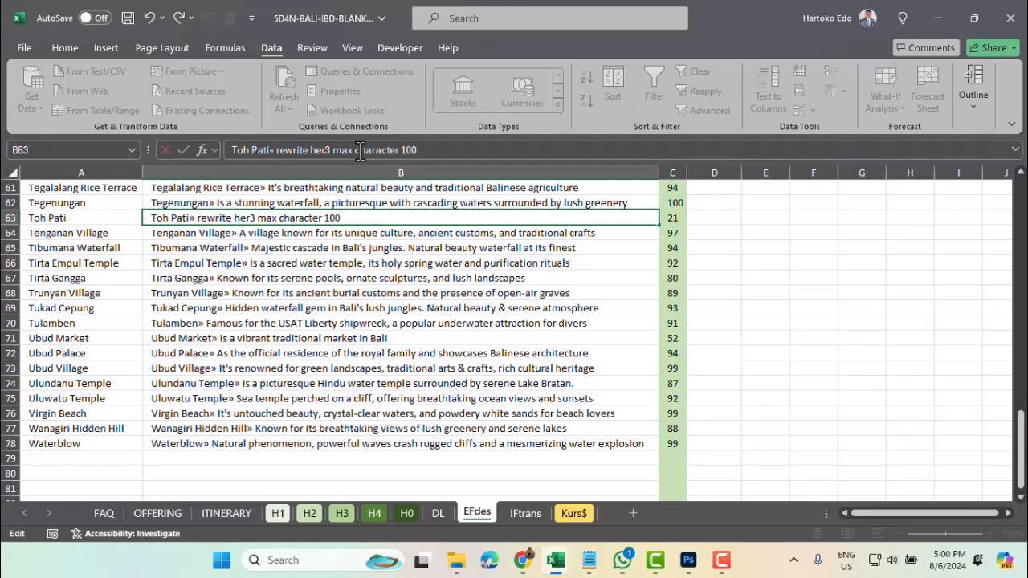
key("Return")
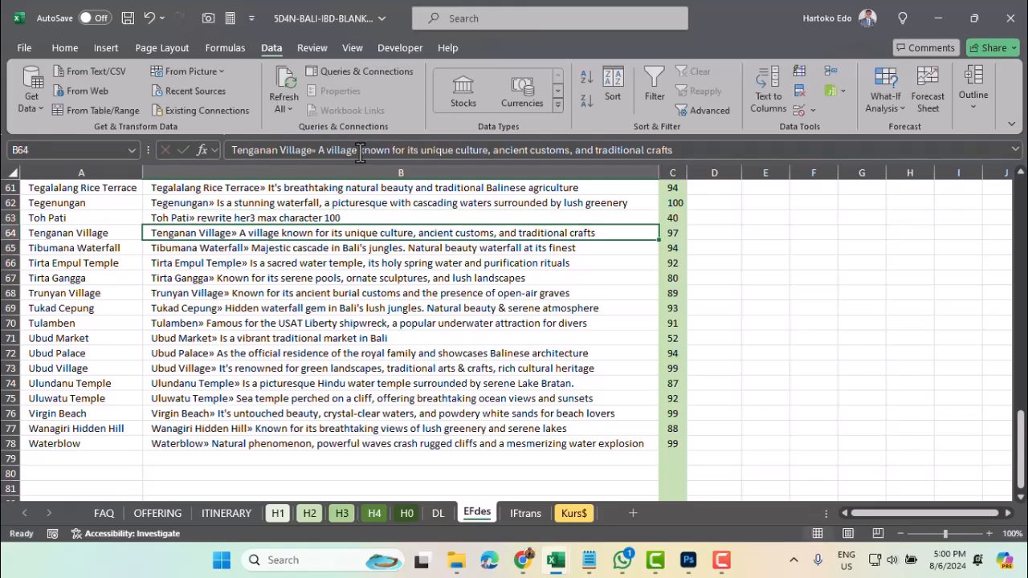
Set the first Day 2 destination on the FAQ sheet, cell C43, to Toh Pati from its dropdown list
left_click(103, 512)
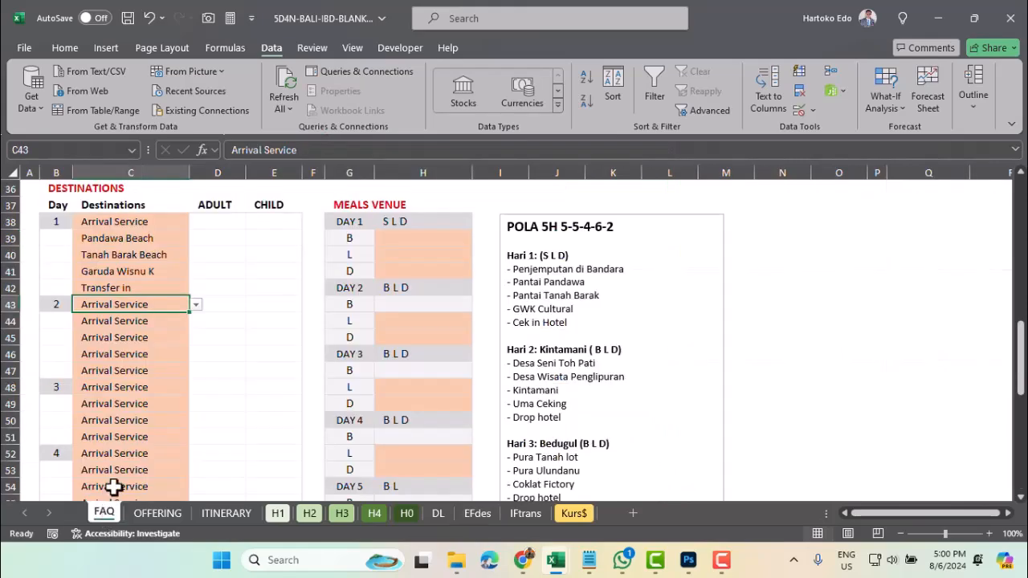
left_click(196, 306)
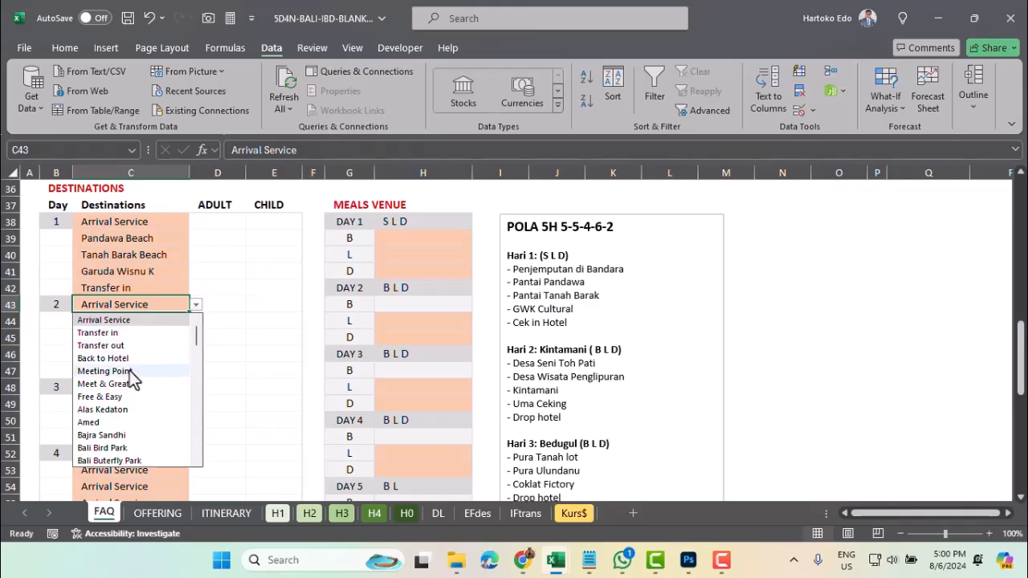
scroll(133, 380, "down", 8)
scroll(128, 406, "down", 8)
scroll(124, 399, "down", 3)
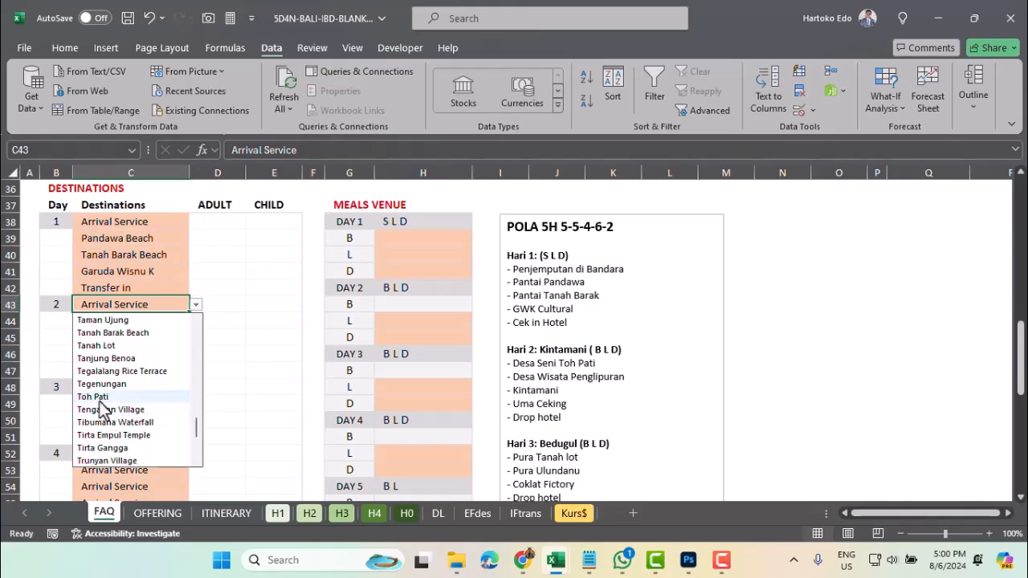
left_click(101, 401)
Set the second and third Day 2 destinations, cells C44 and C45, to Penglipuran Village and Kintamani
left_click(133, 320)
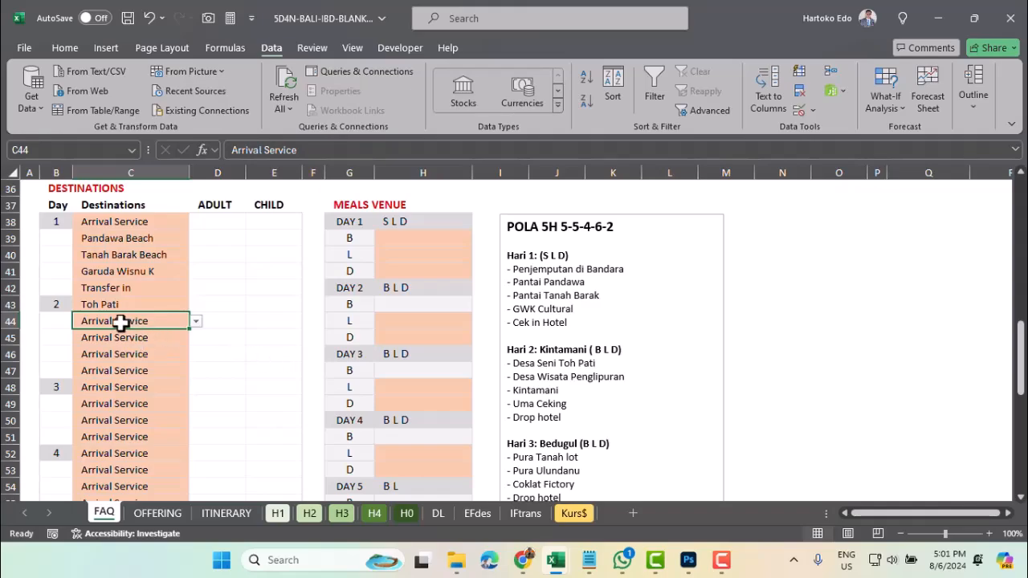
type("p")
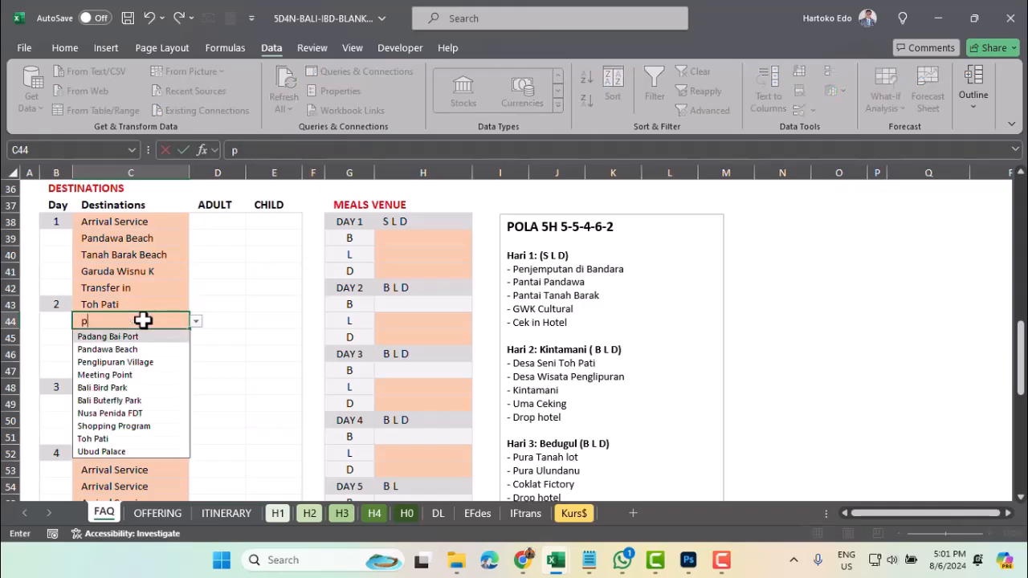
left_click(121, 361)
left_click(119, 338)
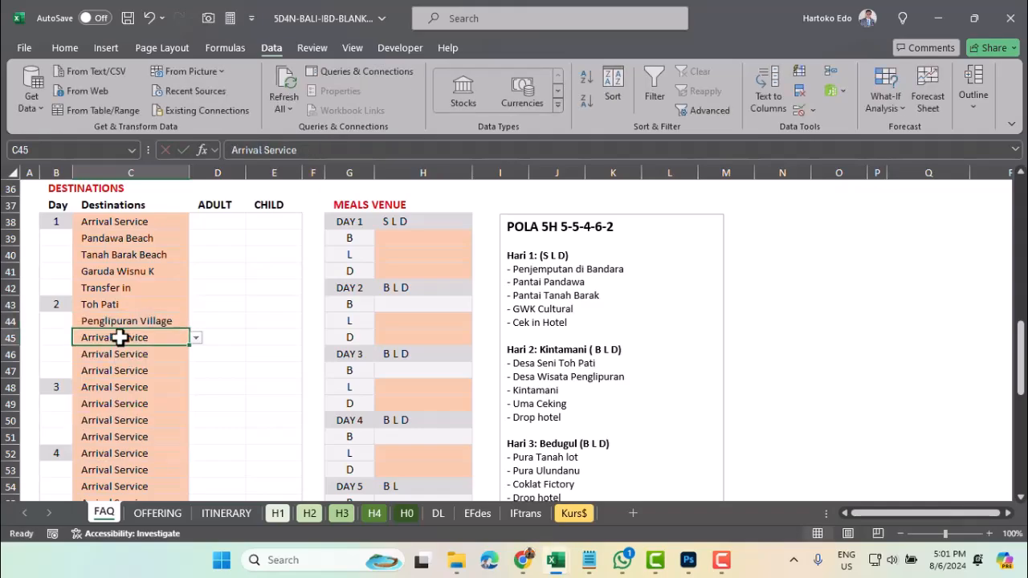
type("k")
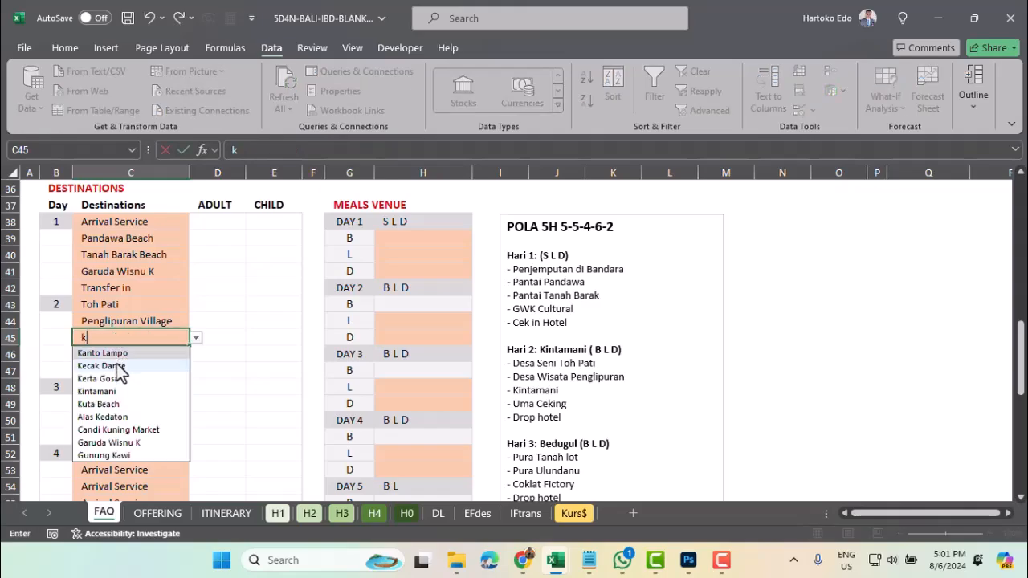
left_click(113, 391)
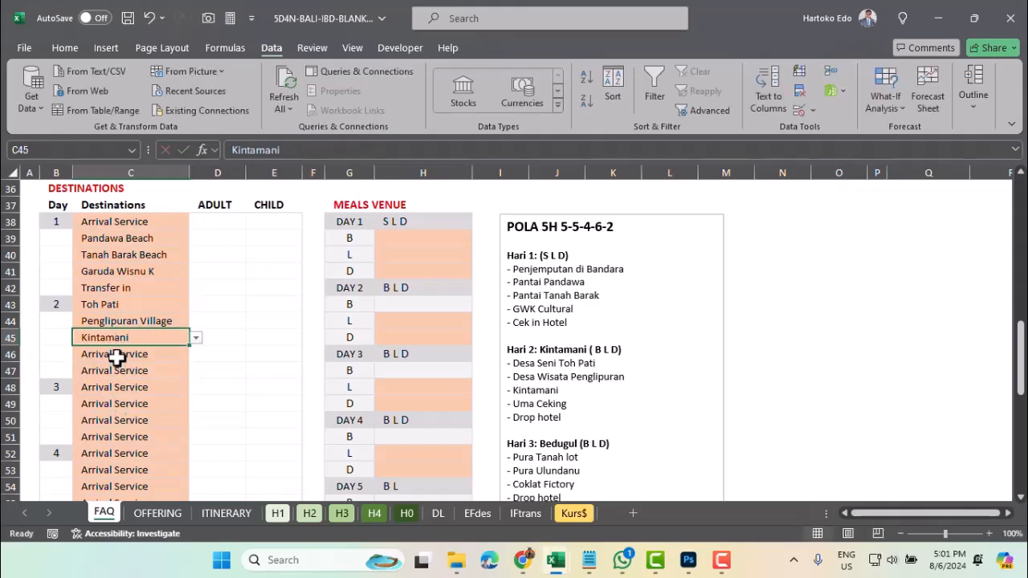
Set the fourth Day 2 destination, cell C46, to Ubud Palace from its filtered dropdown list
left_click(116, 355)
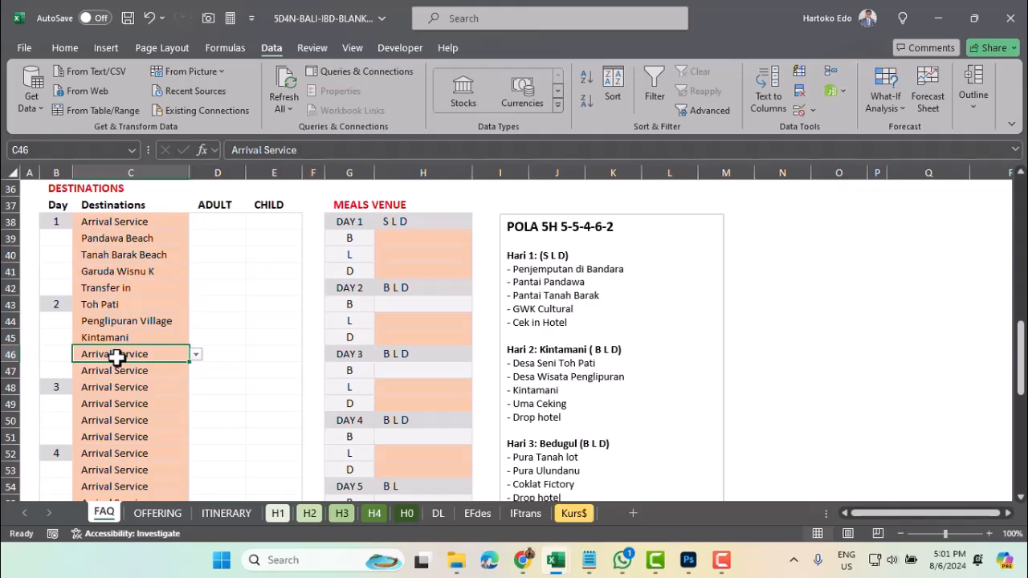
type("u")
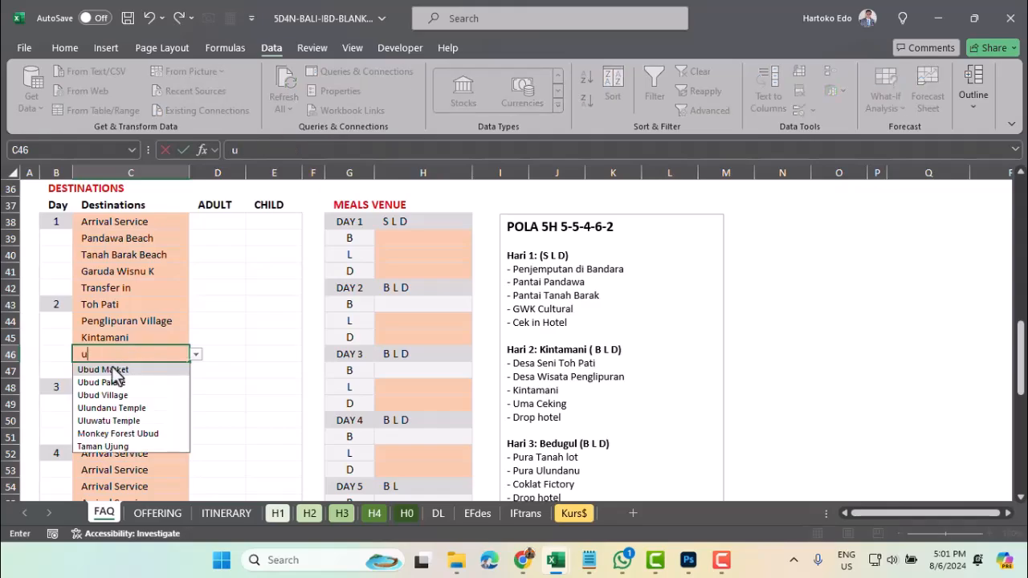
left_click(108, 382)
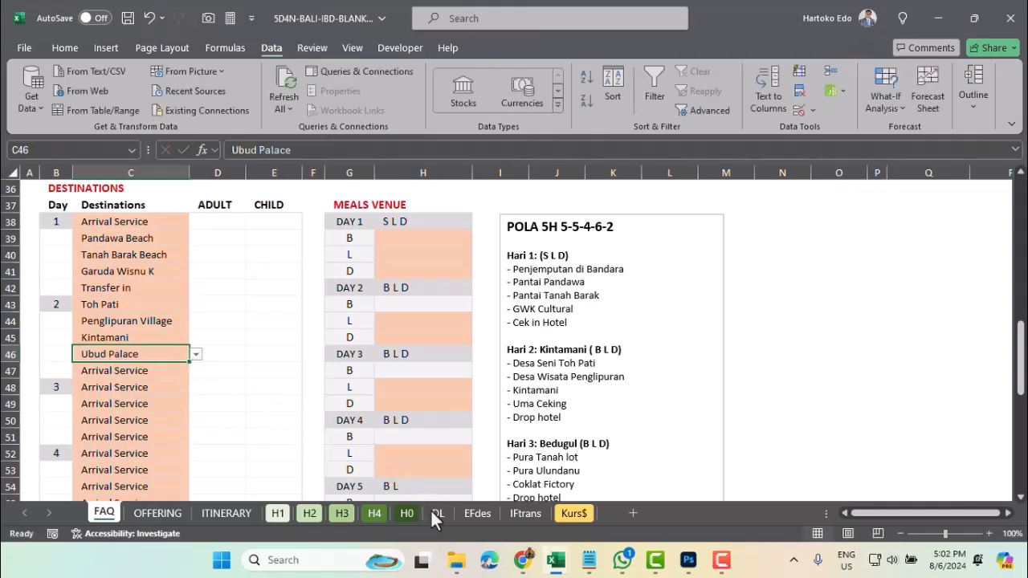
Insert a new row 74 above Ulundanu Temple on the EFdes sheet and enter Uma Ceking in A74
left_click(475, 517)
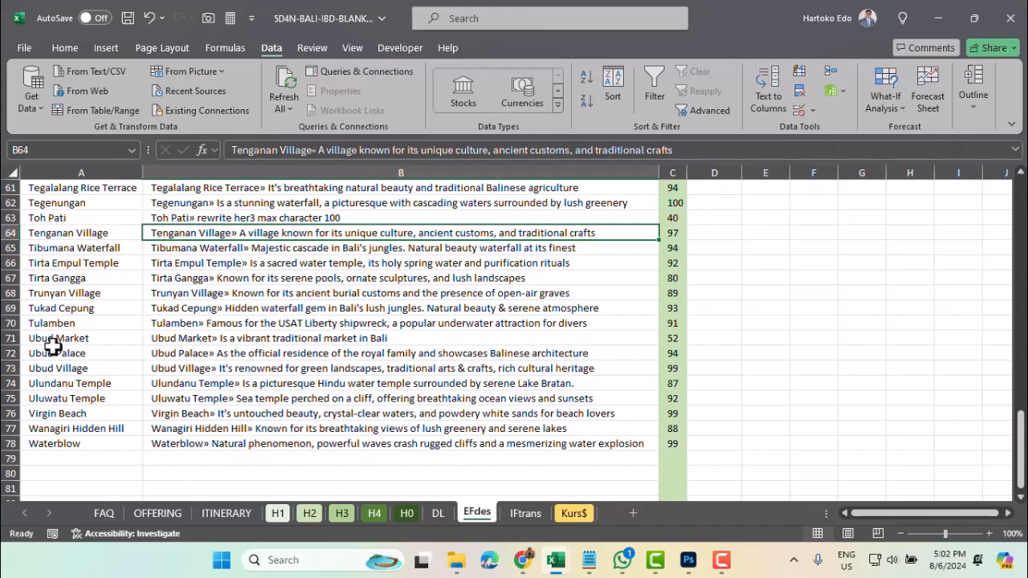
left_click(10, 383)
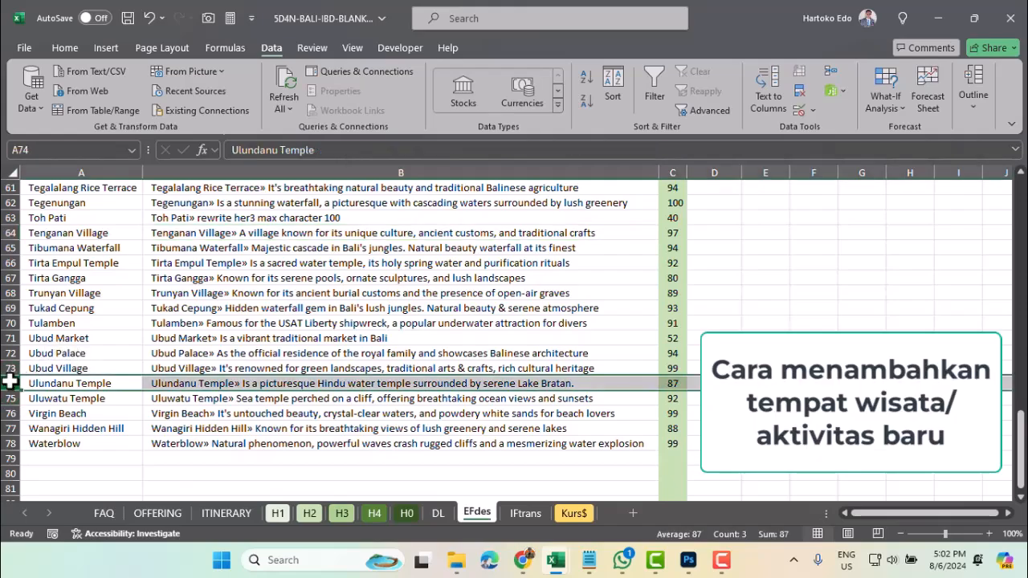
right_click(9, 383)
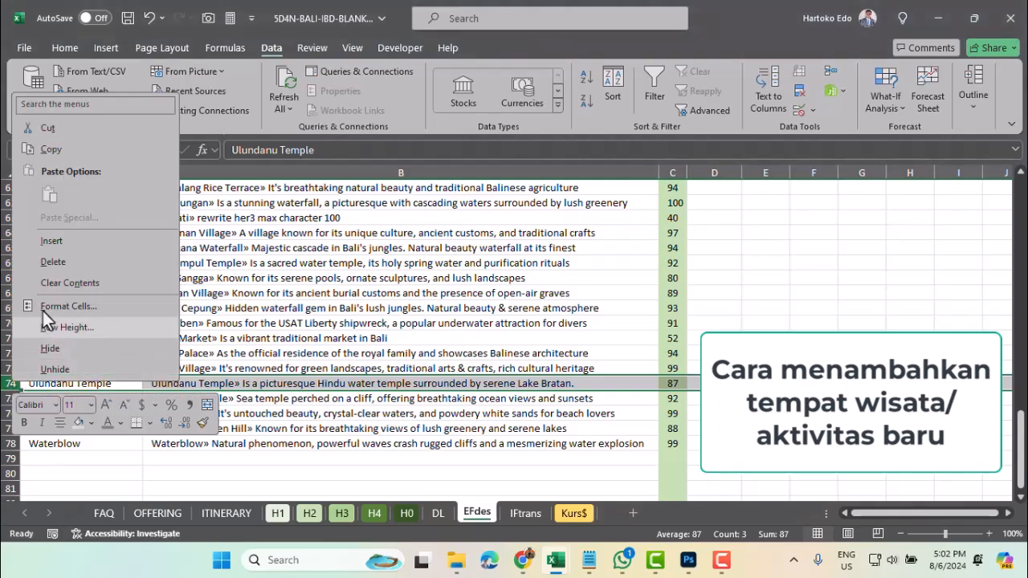
left_click(54, 241)
left_click(47, 383)
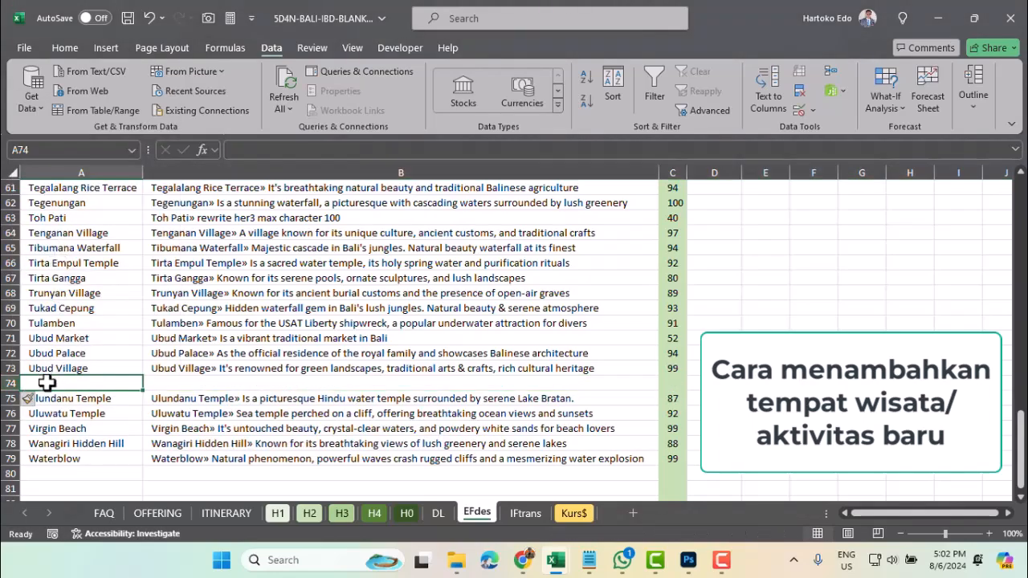
type("Uma Ceking")
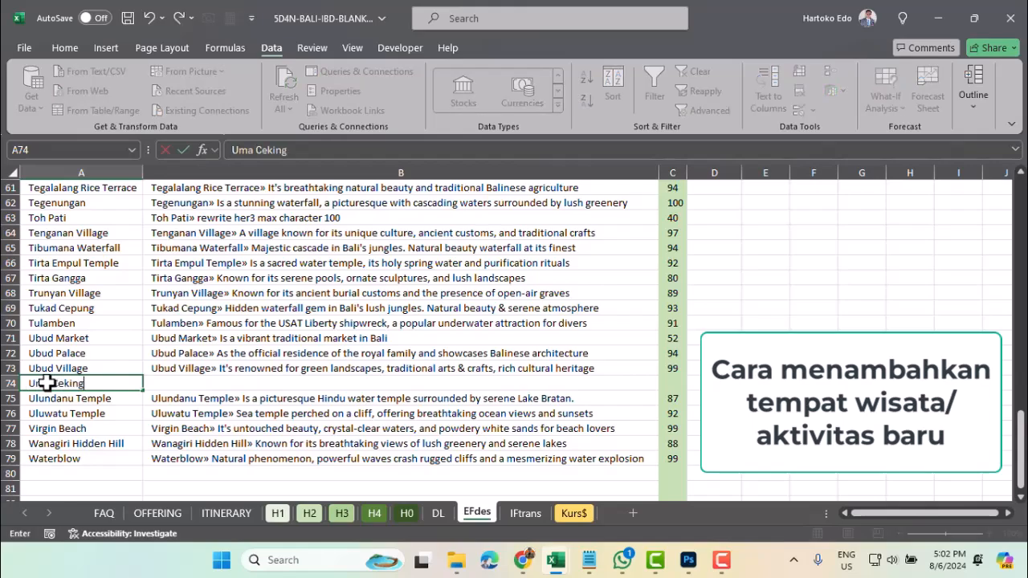
key("Return")
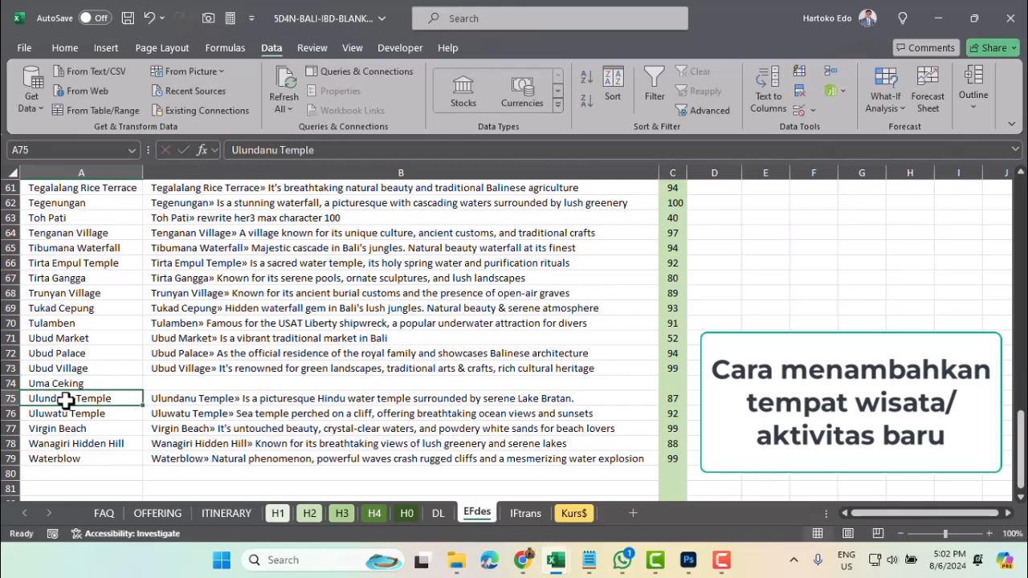
Copy the Toh Pati description and its character count from B63:C63 into B74:C74 beside Uma Ceking
left_click(203, 217)
left_click_drag(202, 218, 675, 218)
key("ctrl+c")
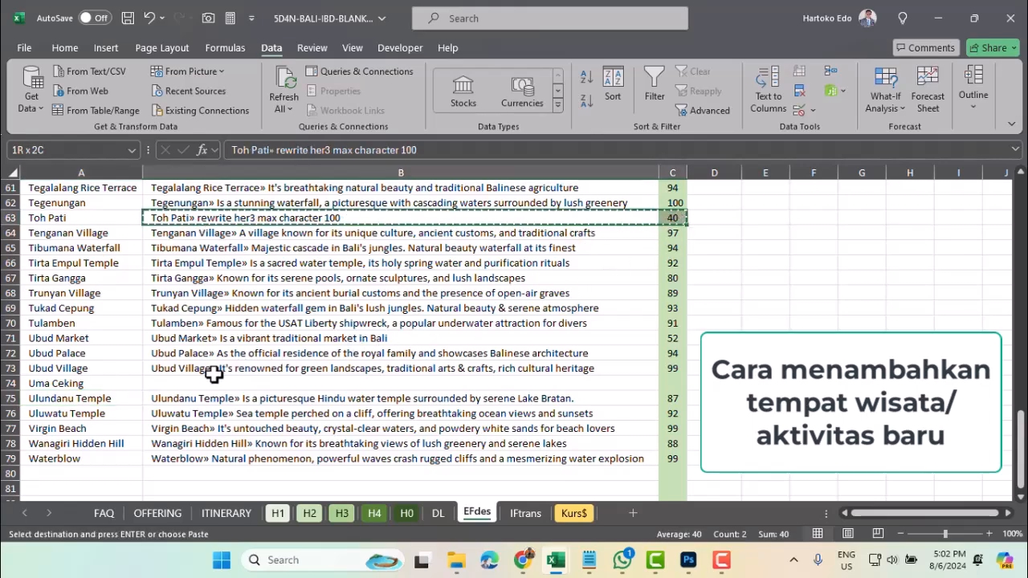
left_click(203, 379)
key("Return")
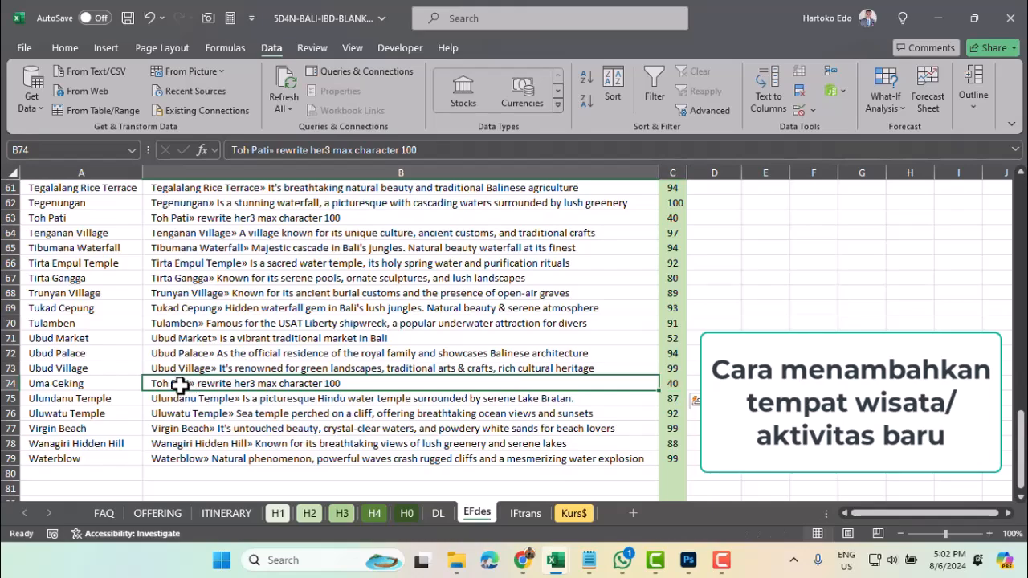
Replace the place name in the B74 description so it reads "Uma Ceking» rewrite her3 max character 100"
left_click_drag(270, 151, 207, 161)
type("Uma ")
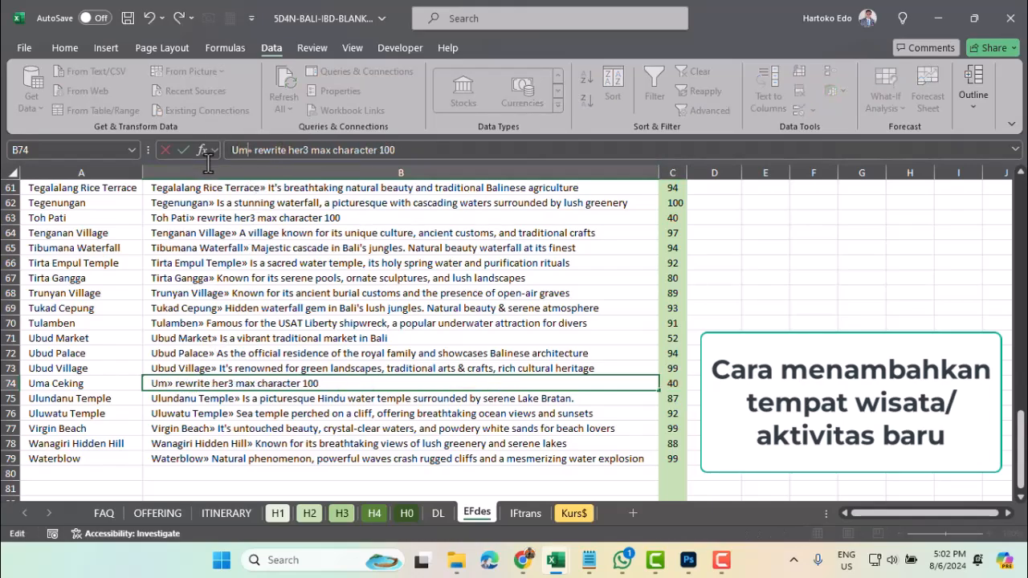
type("Ceking")
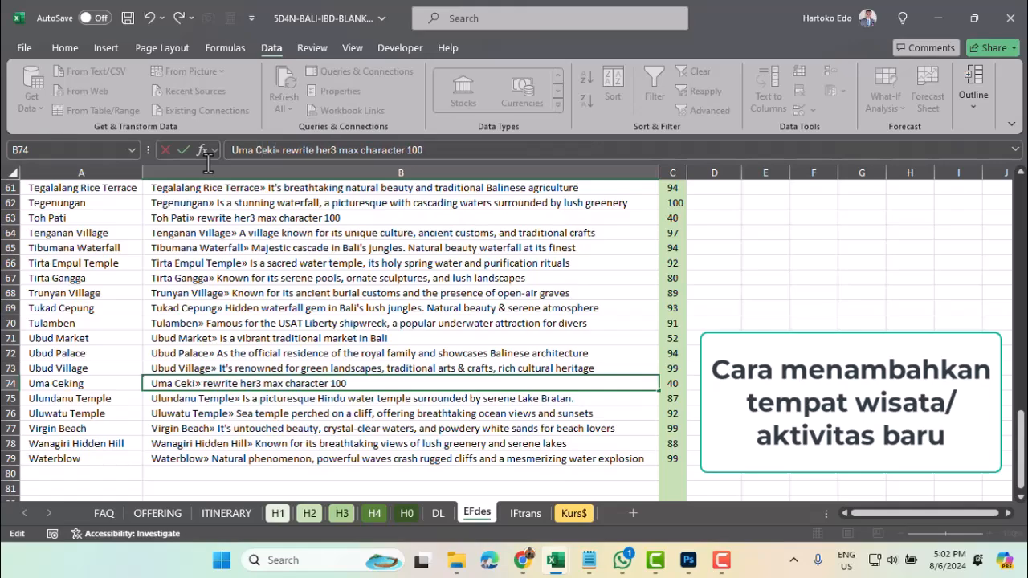
key("Return")
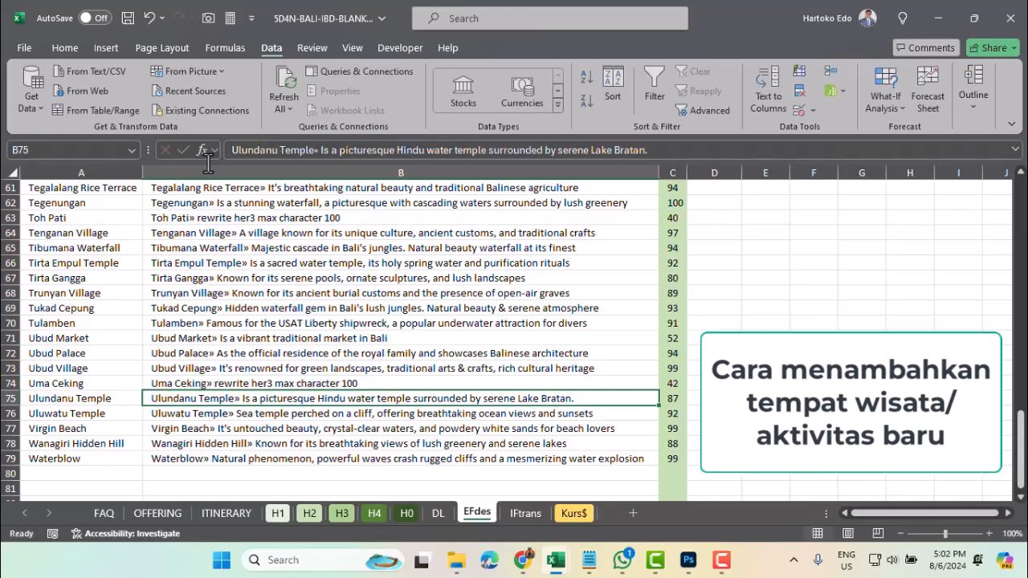
Change the fourth Day 2 destination on the FAQ sheet, cell C46, to Uma Ceking from its dropdown list
left_click(105, 512)
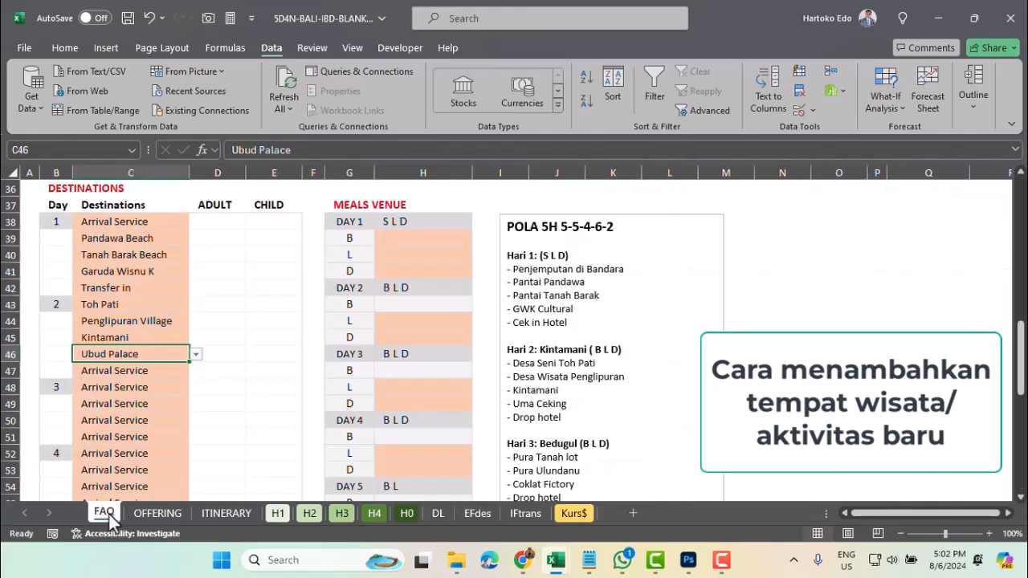
left_click(197, 355)
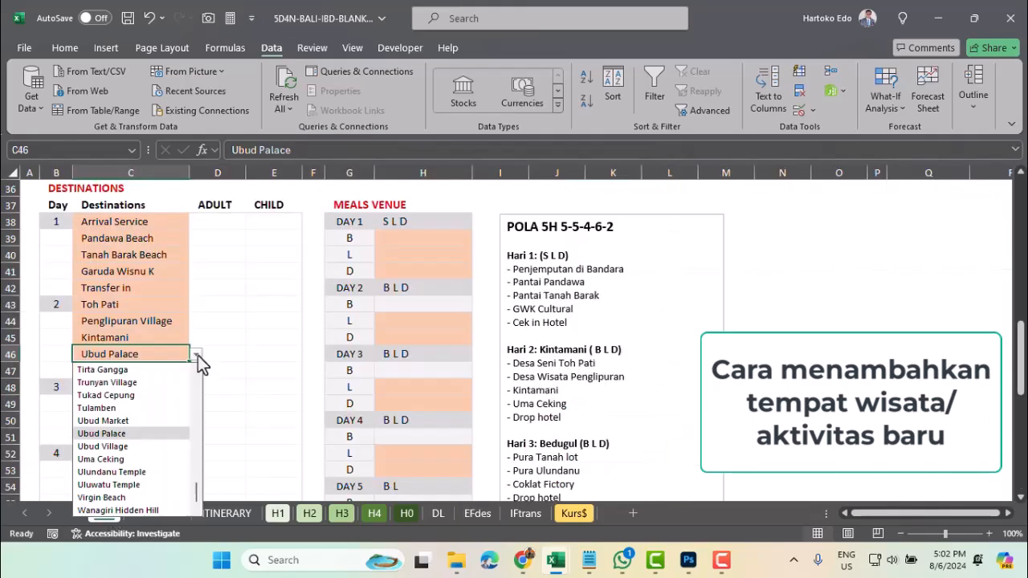
left_click(151, 355)
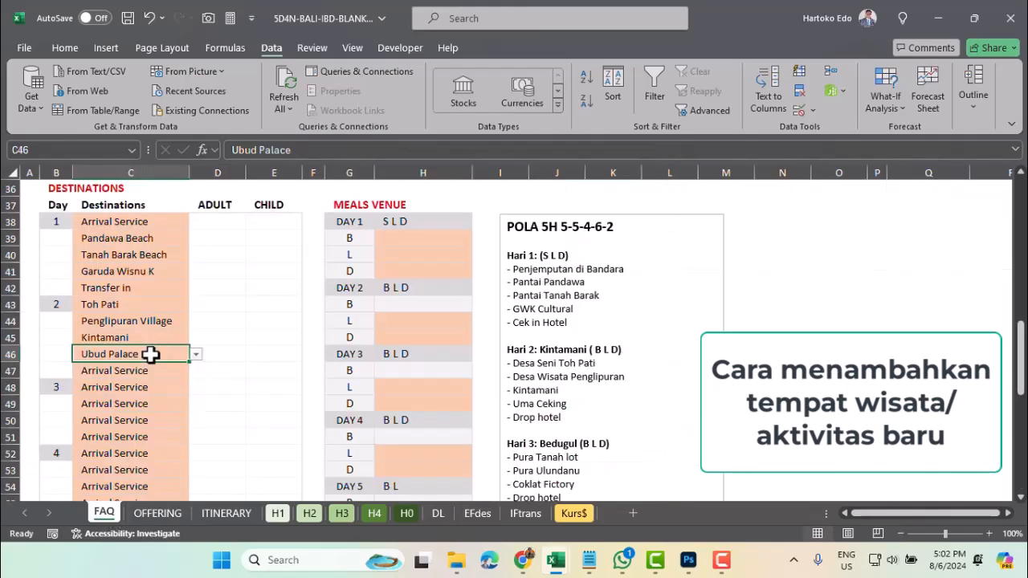
type("um")
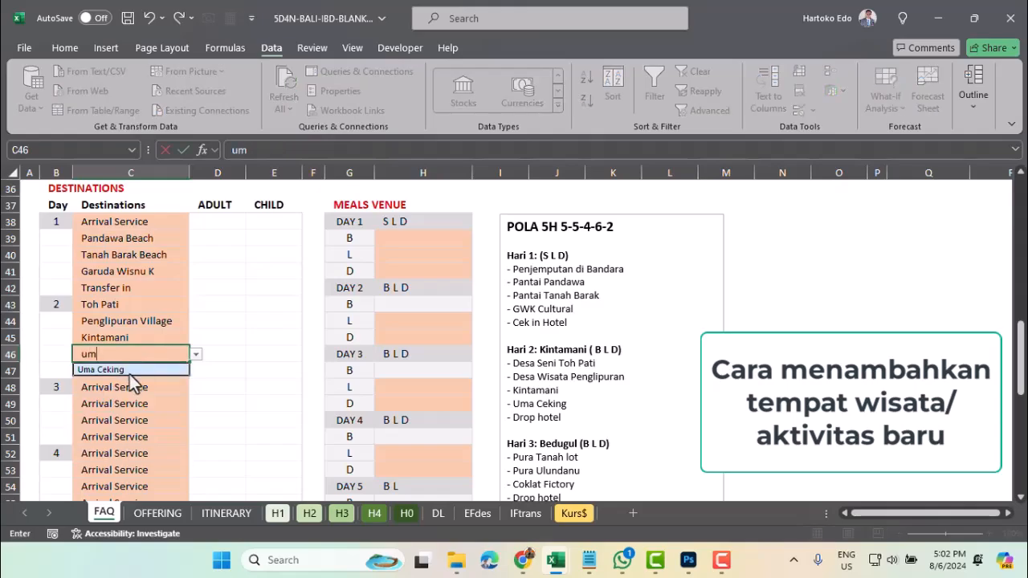
left_click(129, 373)
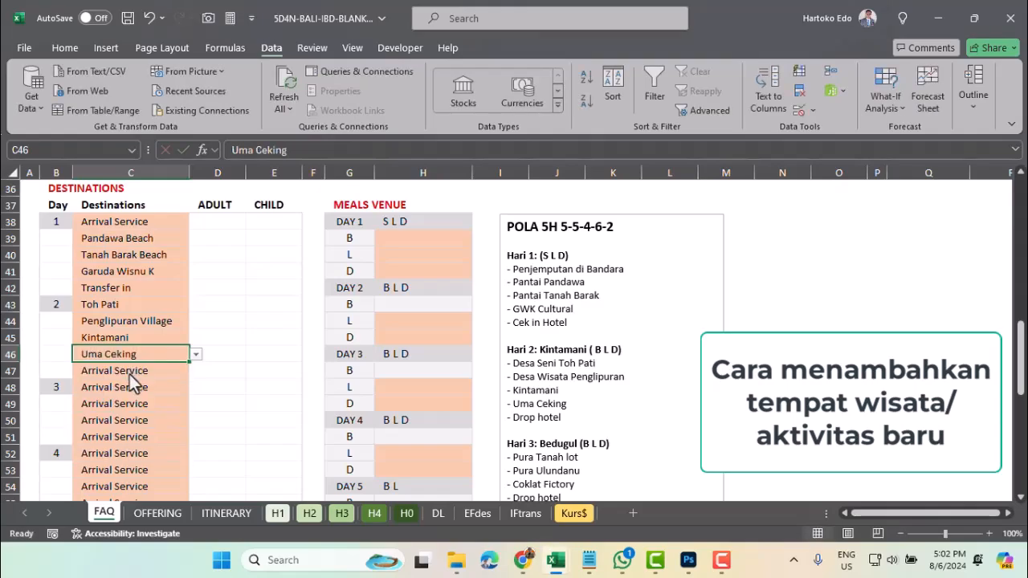
Set the last Day 2 destination, cell C47, to Back to Hotel from its dropdown list
left_click(130, 372)
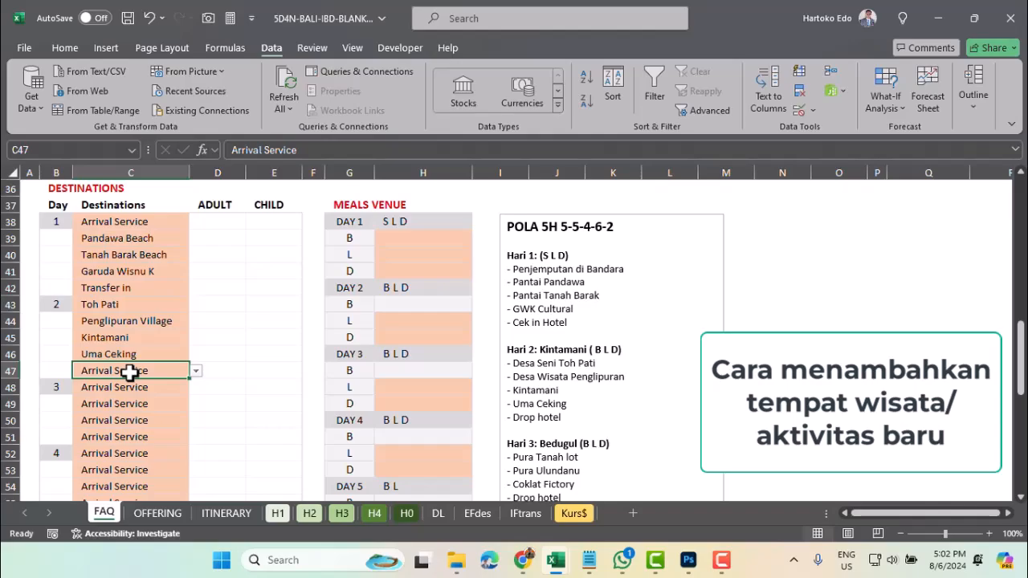
left_click(196, 373)
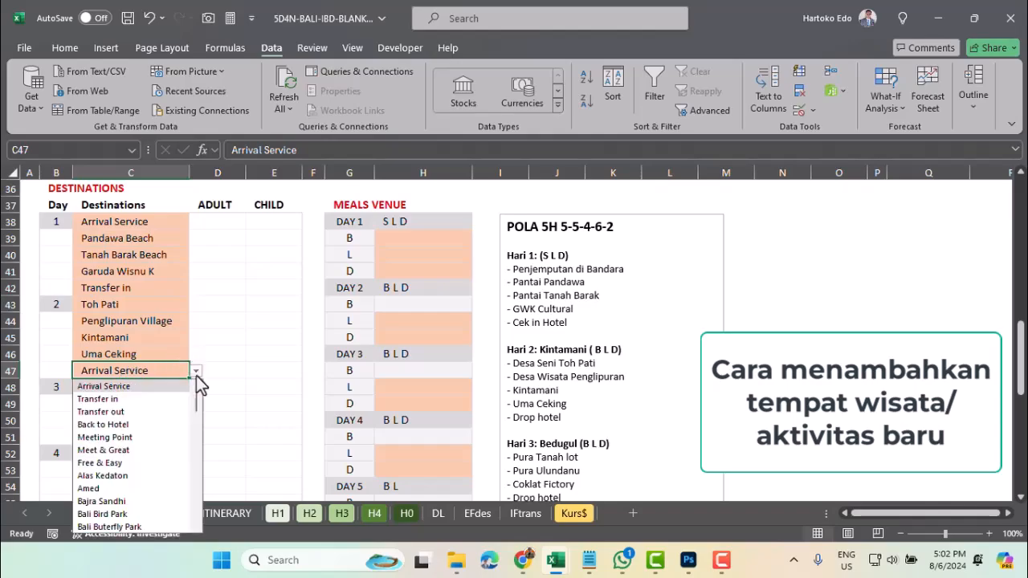
left_click(107, 426)
Set the first two Day 3 destinations, cells C48 and C49, to Tanah Lot and Ulundanu Temple
left_click(121, 386)
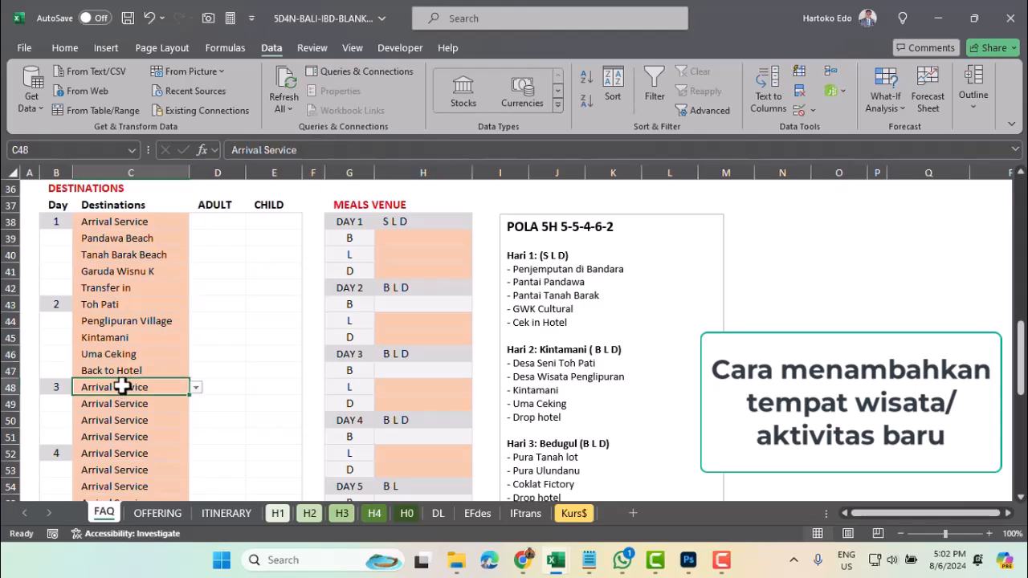
scroll(545, 356, "down", 3)
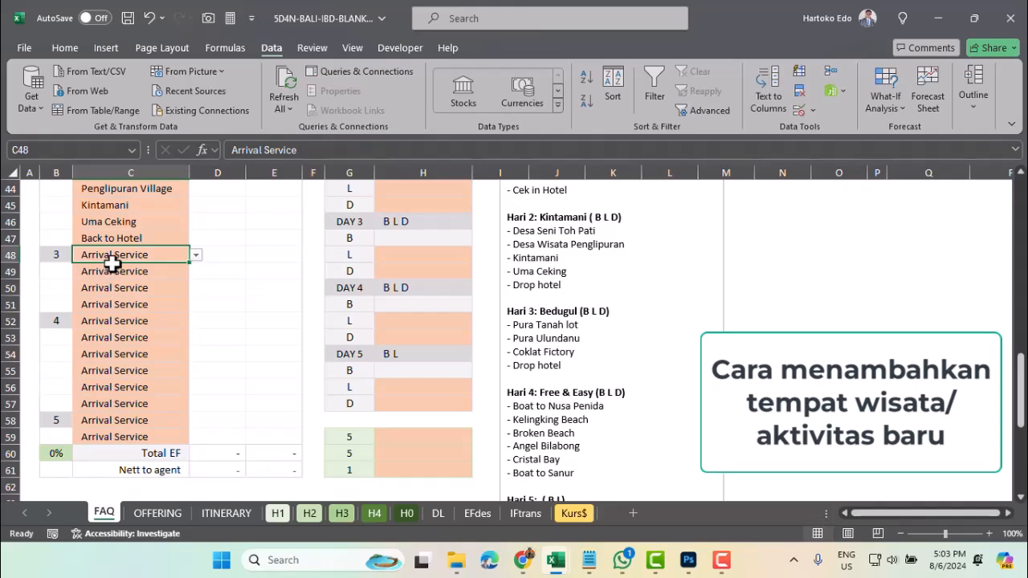
type("t")
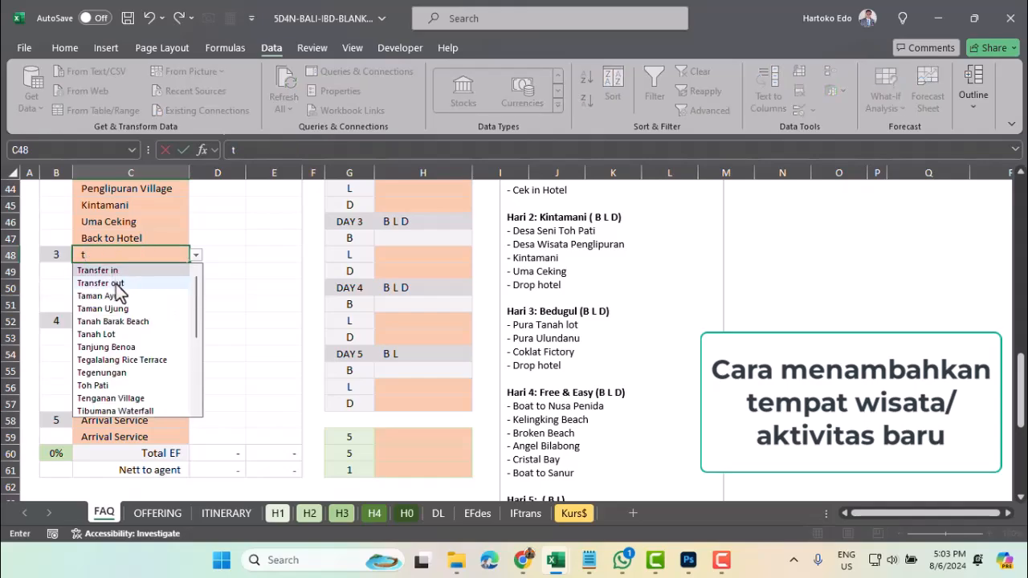
left_click(109, 342)
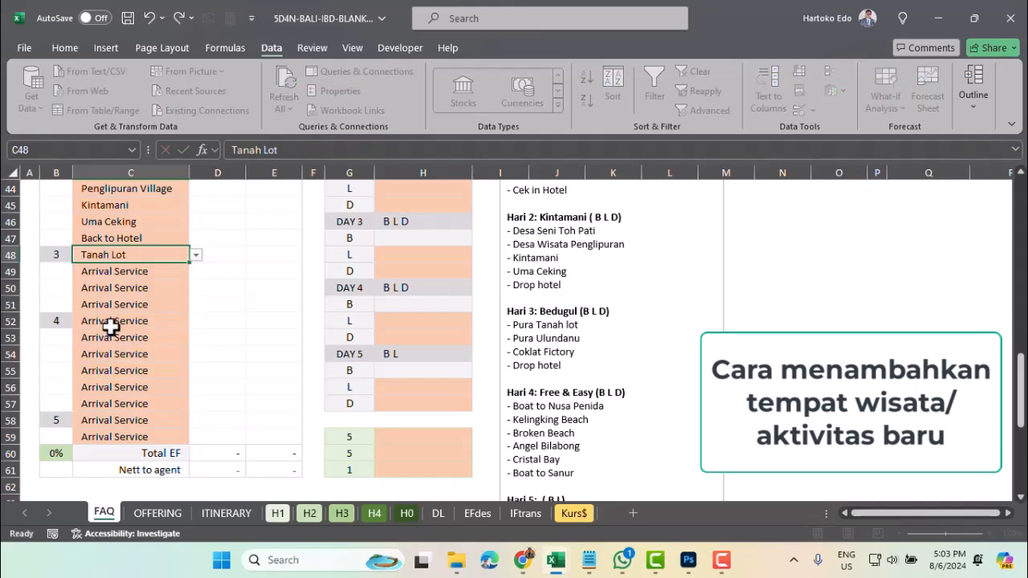
left_click(133, 273)
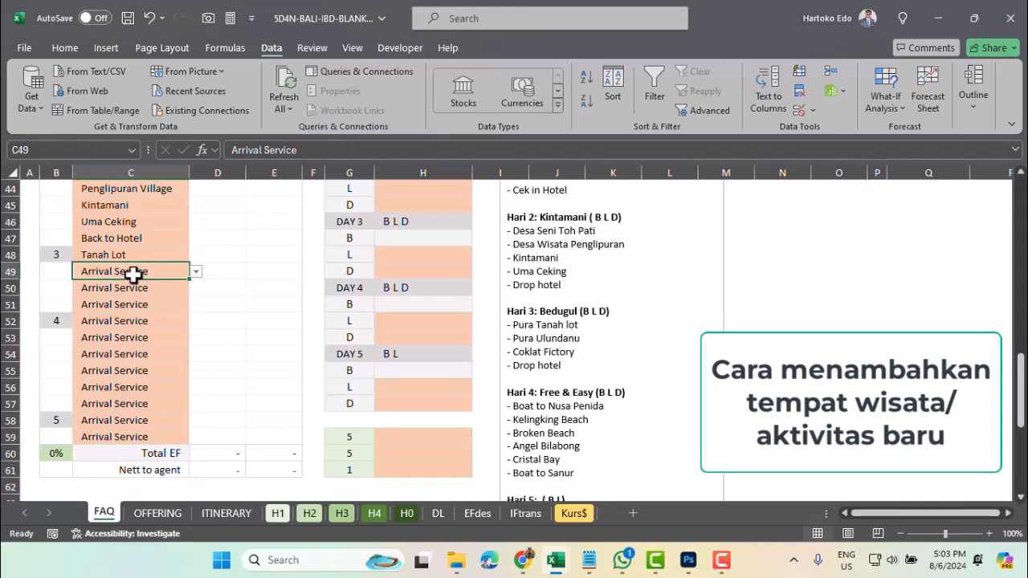
type("ul")
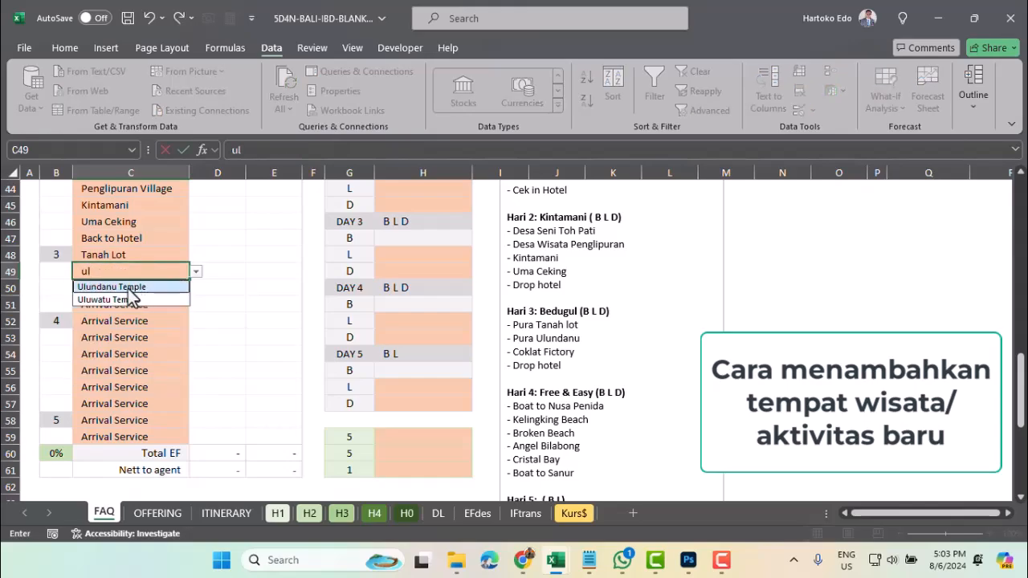
left_click(129, 287)
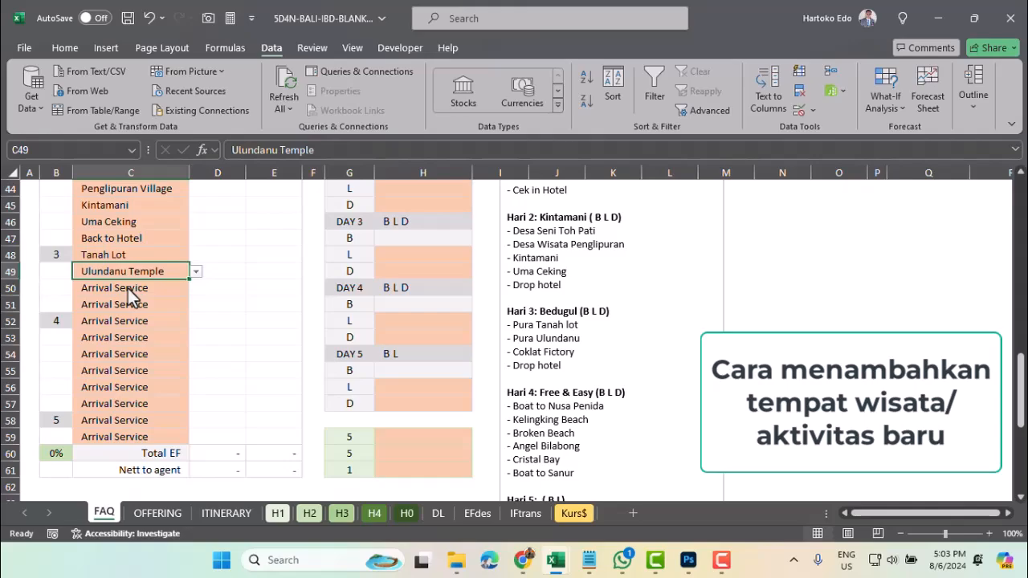
left_click(128, 288)
type("co")
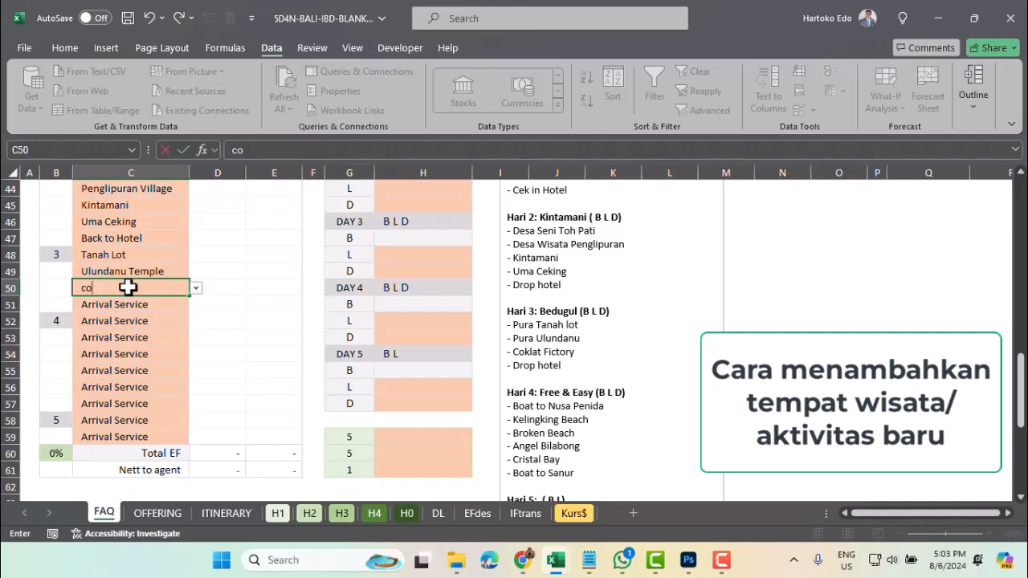
left_click(197, 287)
Copy the text "Coklat Fictory" from the Hari 3 section of the itinerary text box
left_click(518, 321)
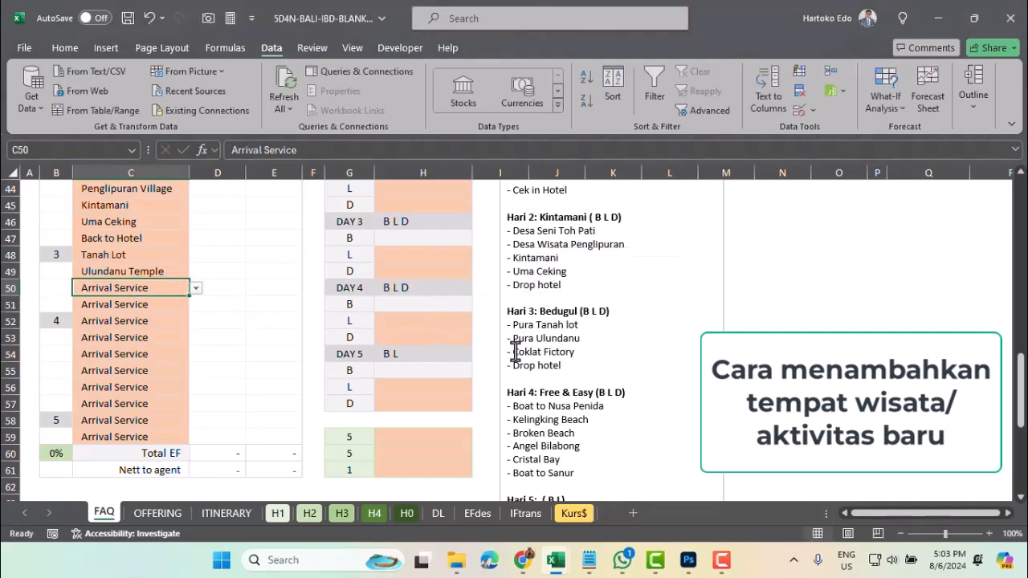
left_click_drag(515, 352, 575, 354)
key("ctrl+c")
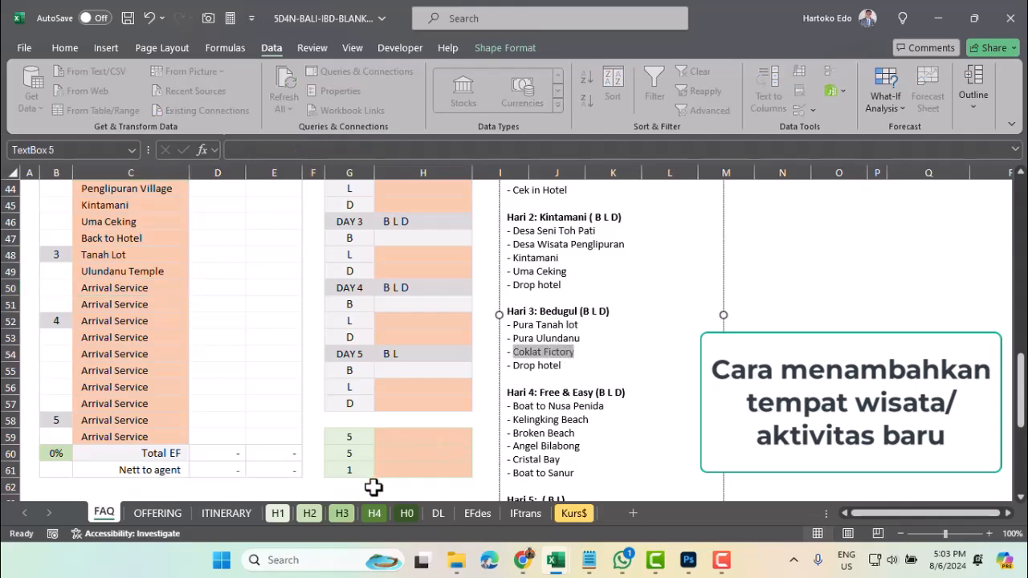
Insert a row above Dreamland Beach on the EFdes sheet and paste Coklat Fictory into its cell A27
left_click(477, 513)
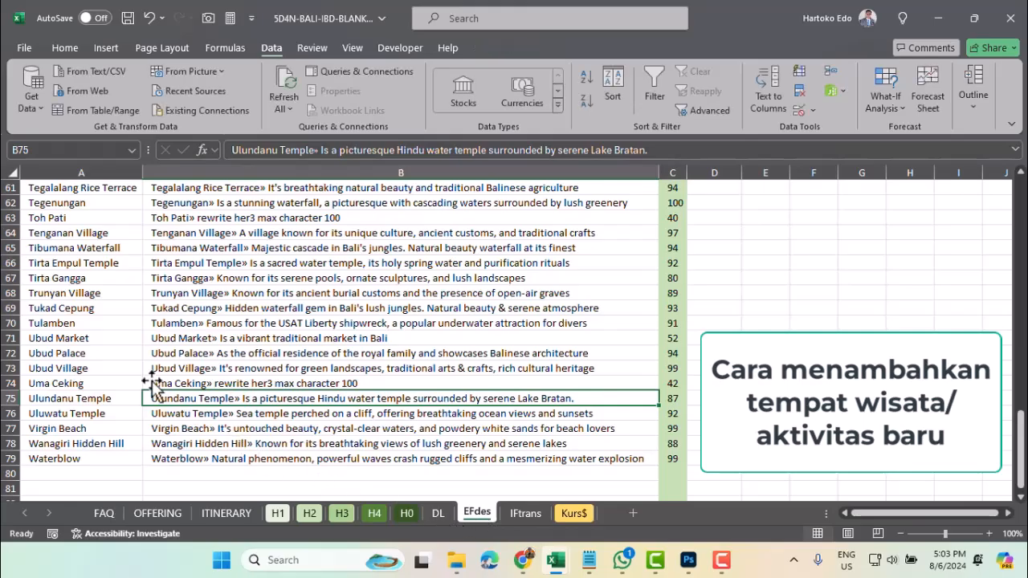
scroll(116, 347, "up", 3)
scroll(116, 347, "up", 9)
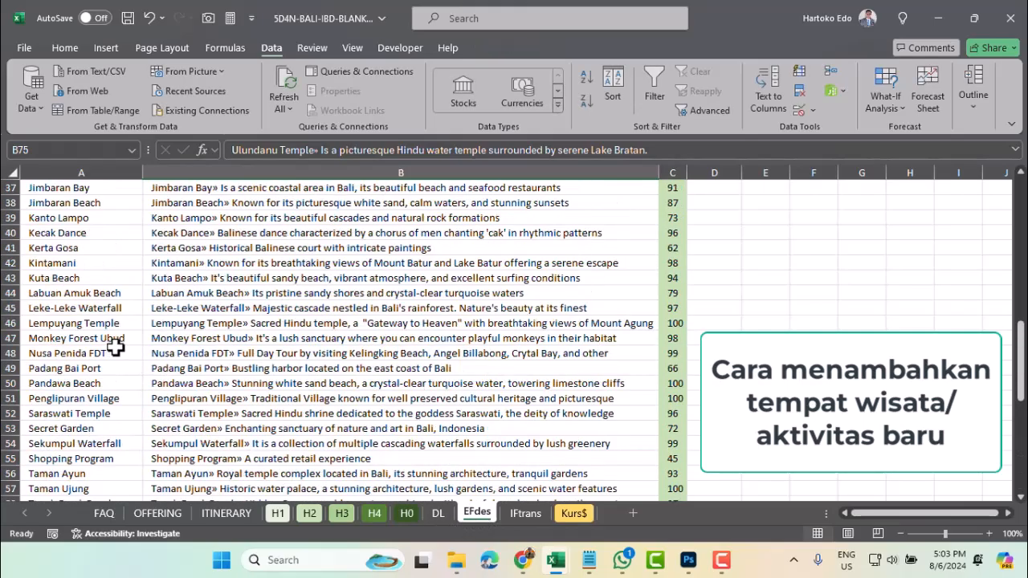
scroll(115, 347, "up", 1)
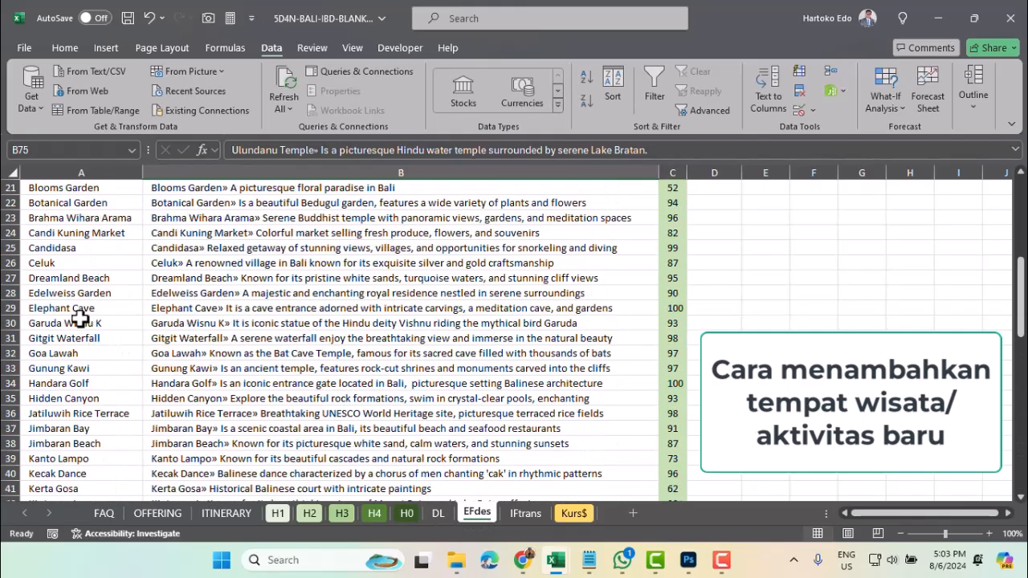
left_click(12, 278)
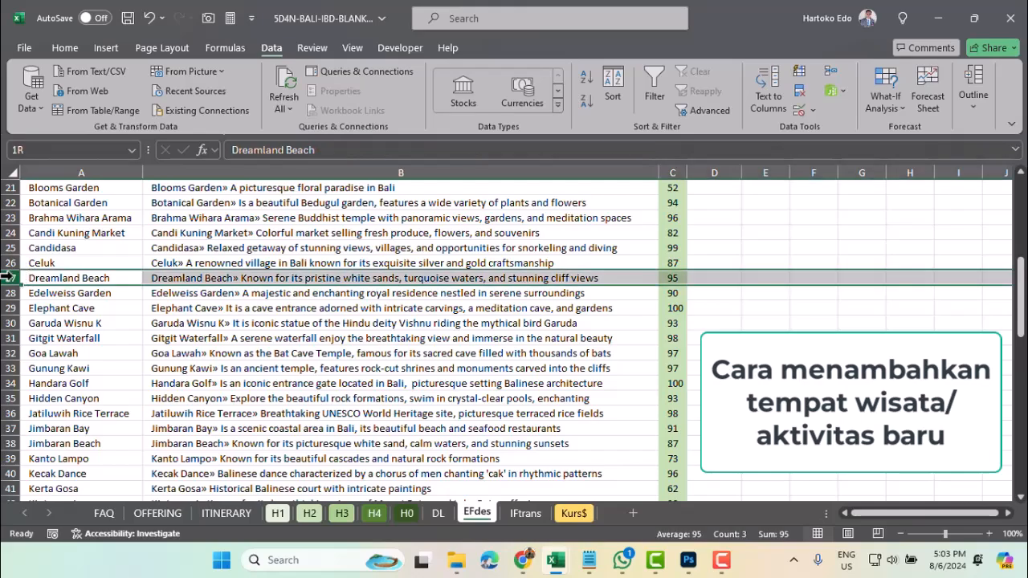
right_click(13, 278)
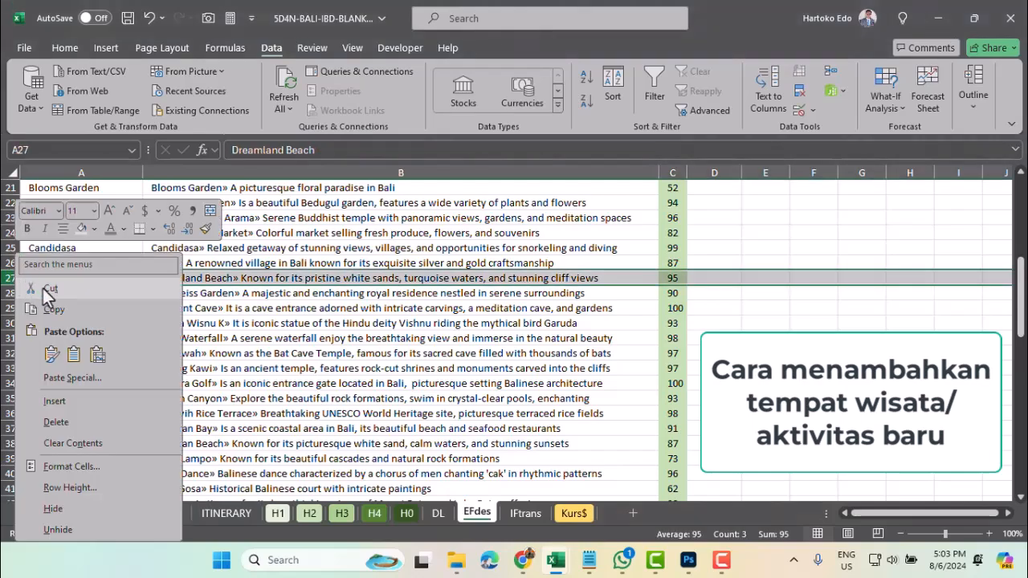
left_click(72, 401)
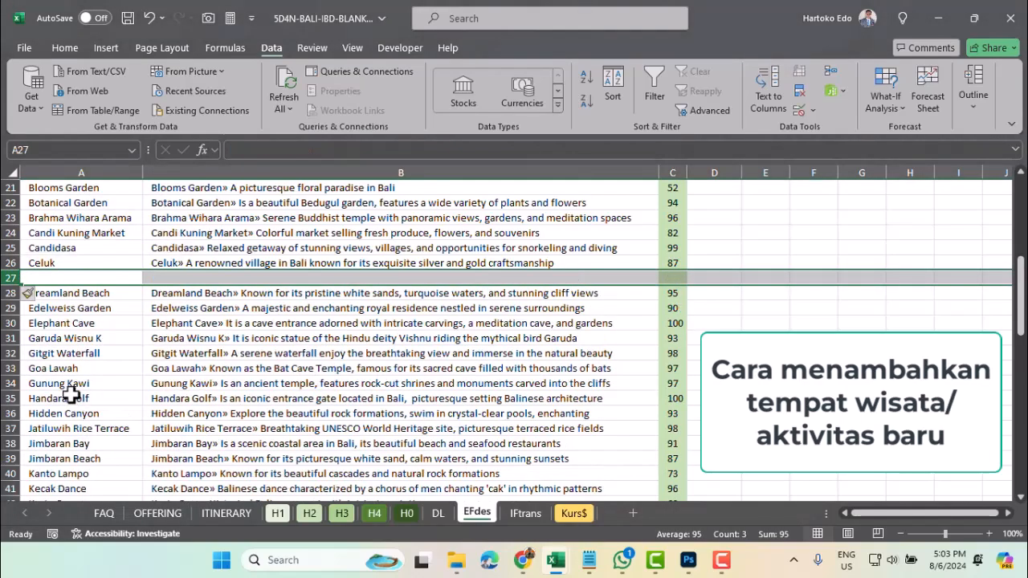
left_click(253, 150)
key("ctrl+v")
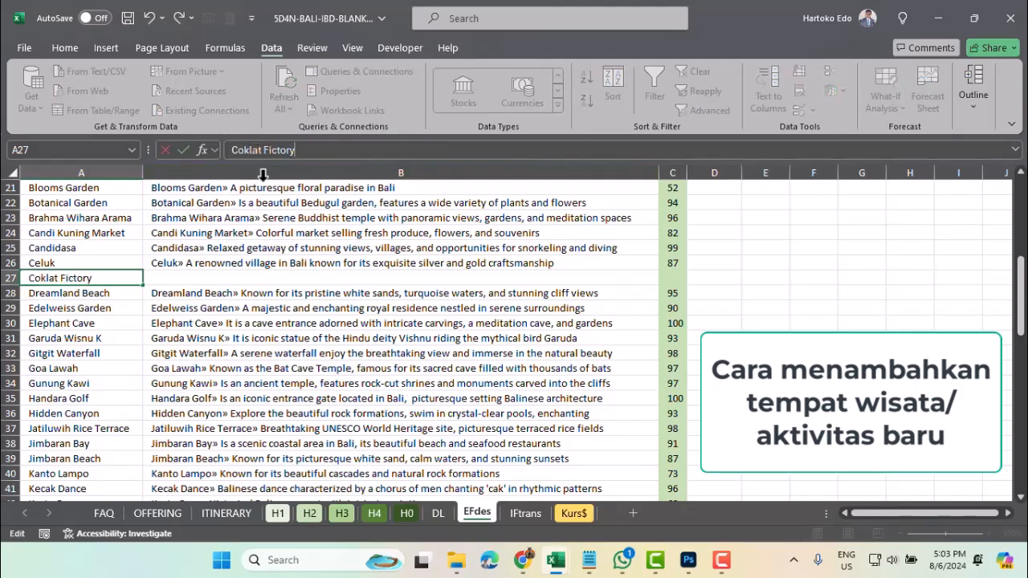
Copy the Toh Pati description and character count cells, B64:C64, into B27:C27 of the Coklat Fictory row
scroll(237, 301, "down", 9)
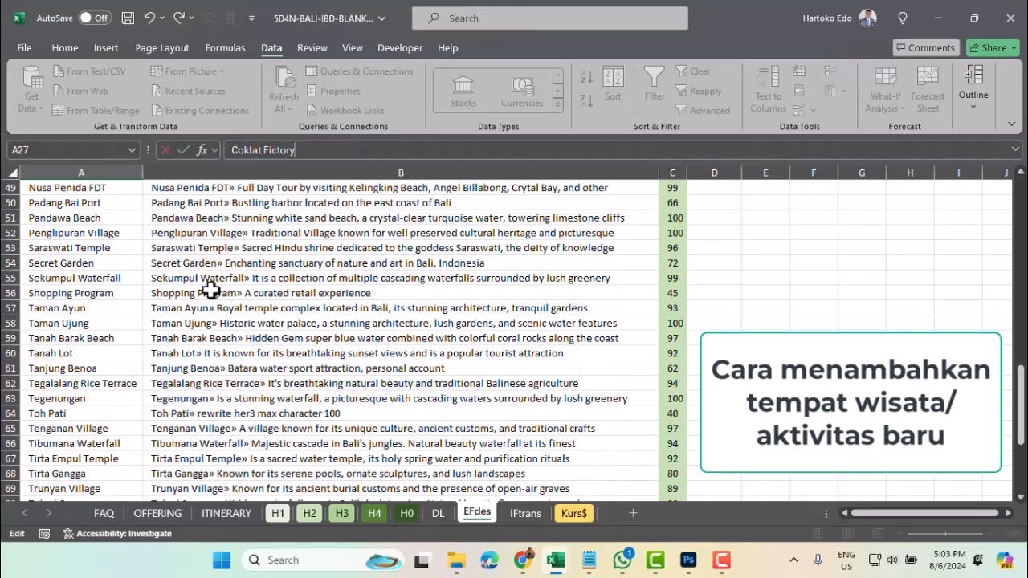
scroll(213, 289, "down", 1)
left_click(193, 356)
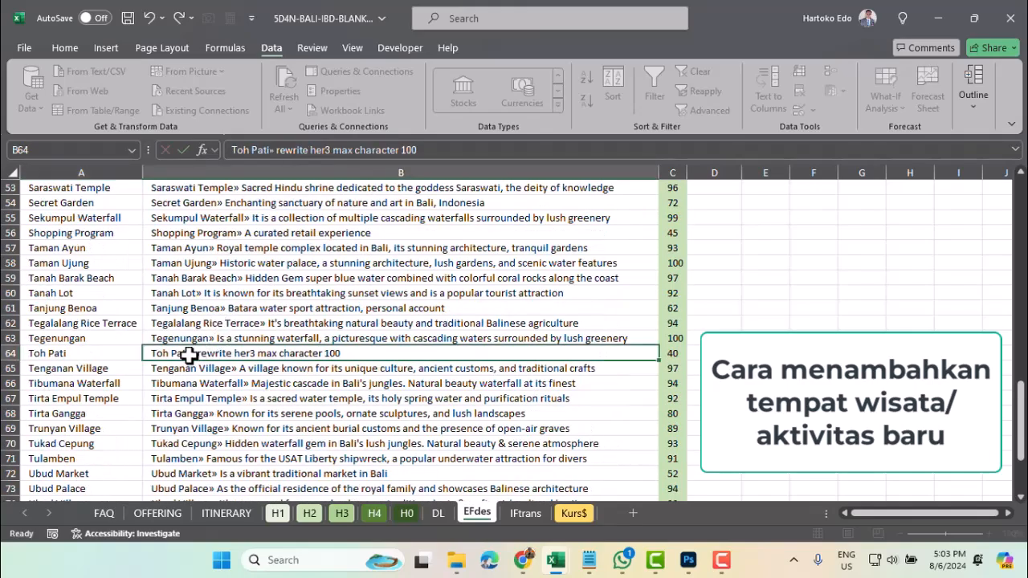
left_click(679, 351, "shift")
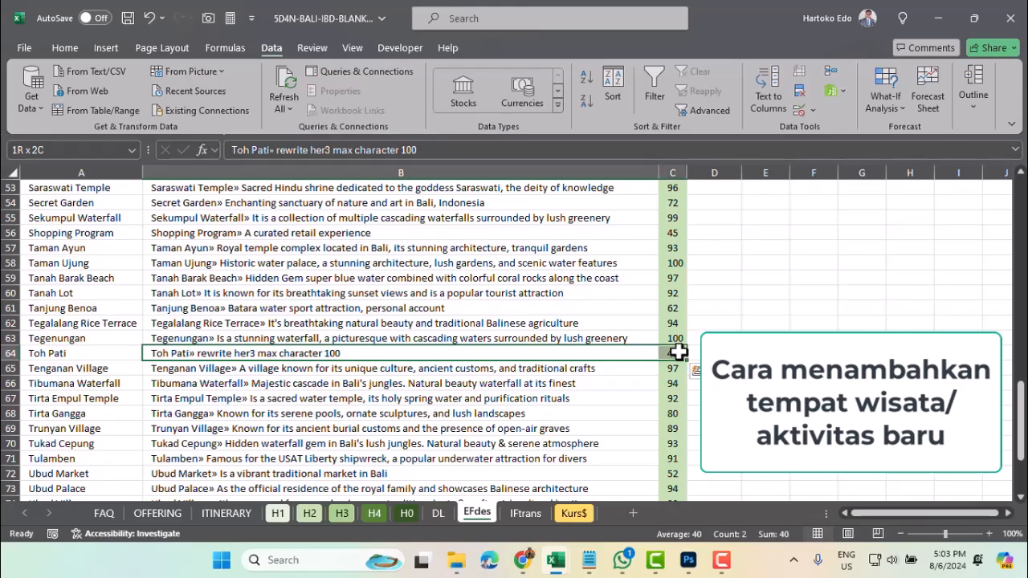
key("ctrl+c")
scroll(470, 310, "up", 9)
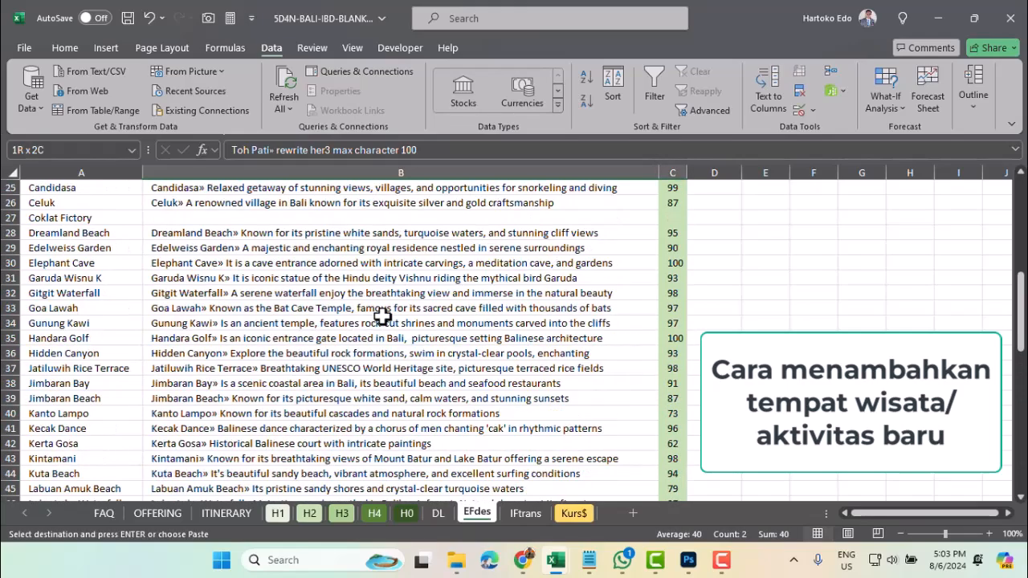
left_click(187, 217)
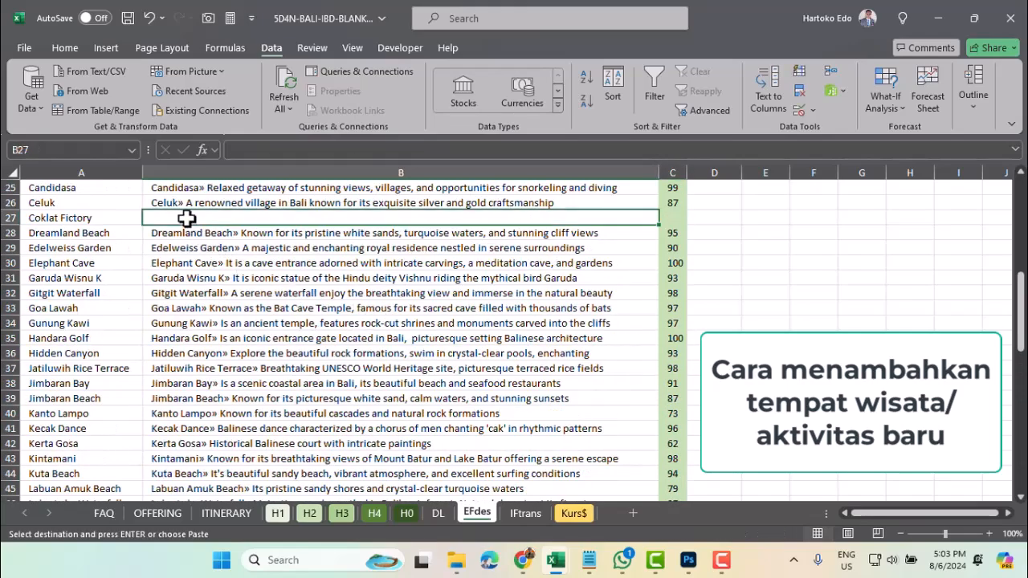
key("ctrl+v")
Replace the name Toh Pati with Coklat Fictory in the description in cell B27
left_click(67, 217)
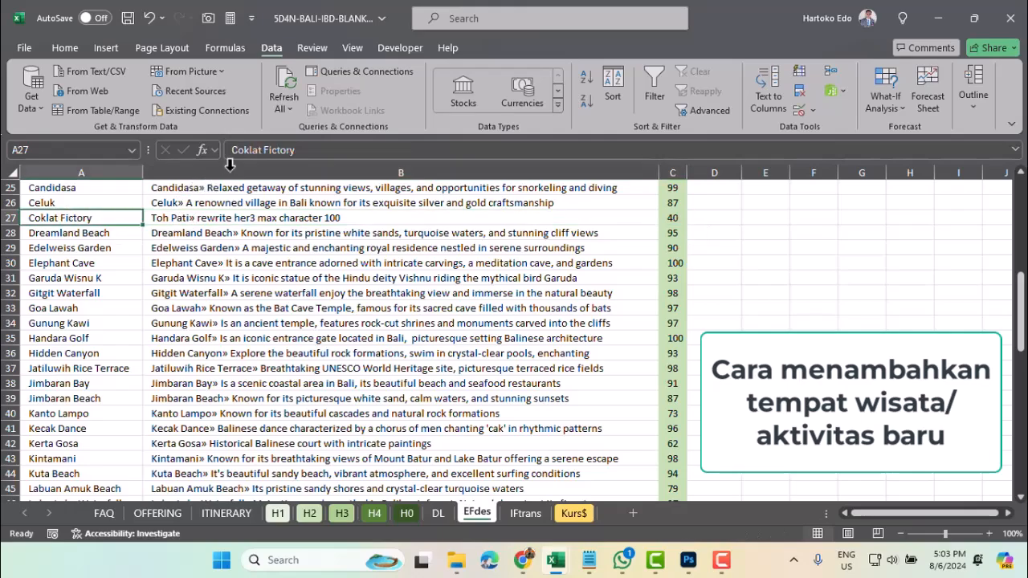
left_click_drag(301, 151, 224, 151)
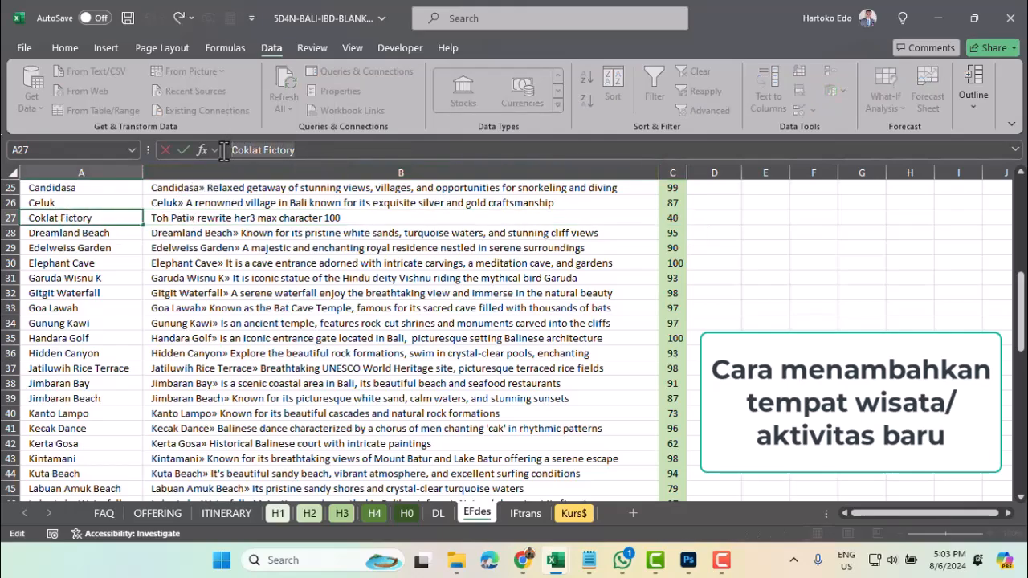
left_click(188, 217)
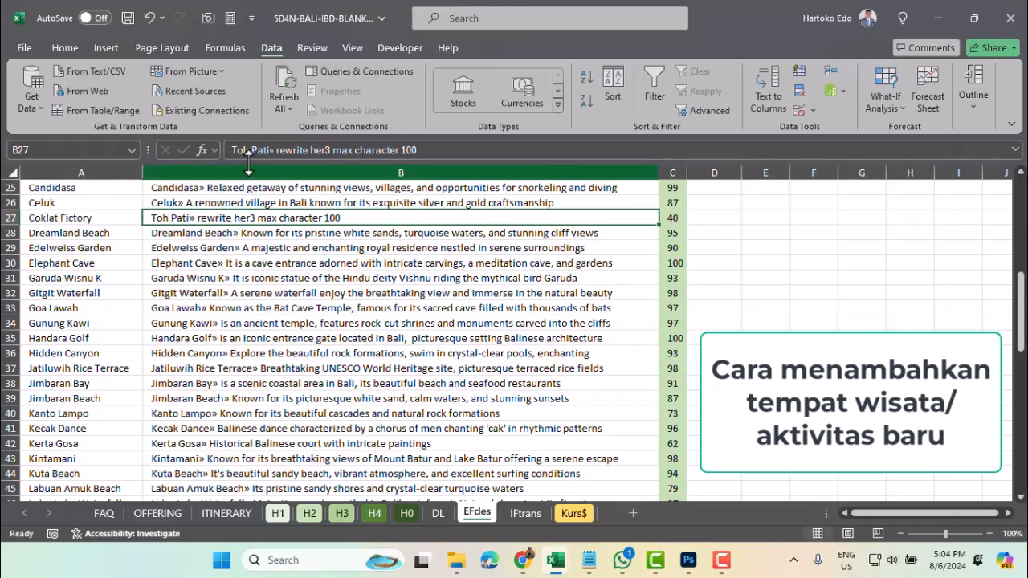
left_click_drag(272, 151, 212, 150)
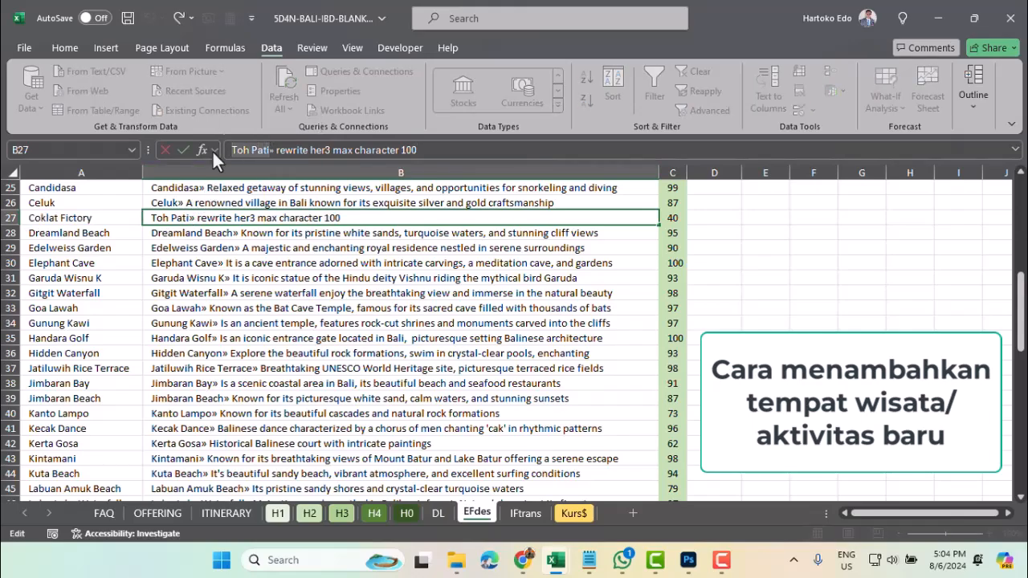
key("ctrl+v")
key("Return")
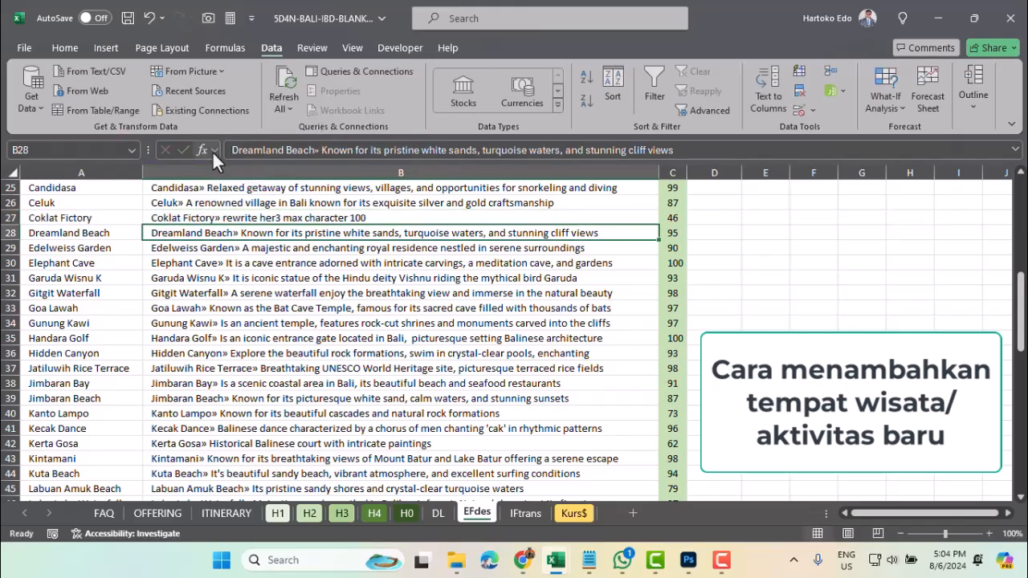
Set the last two Day 3 destinations on the FAQ sheet, cells C50 and C51, to Coklat Fictory and Back to Hotel
left_click(114, 514)
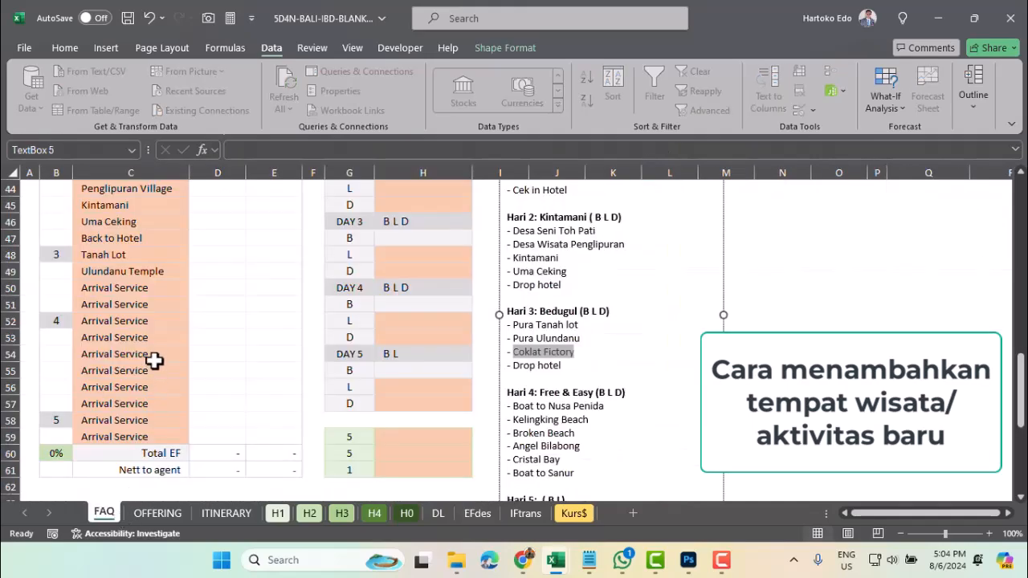
left_click(138, 289)
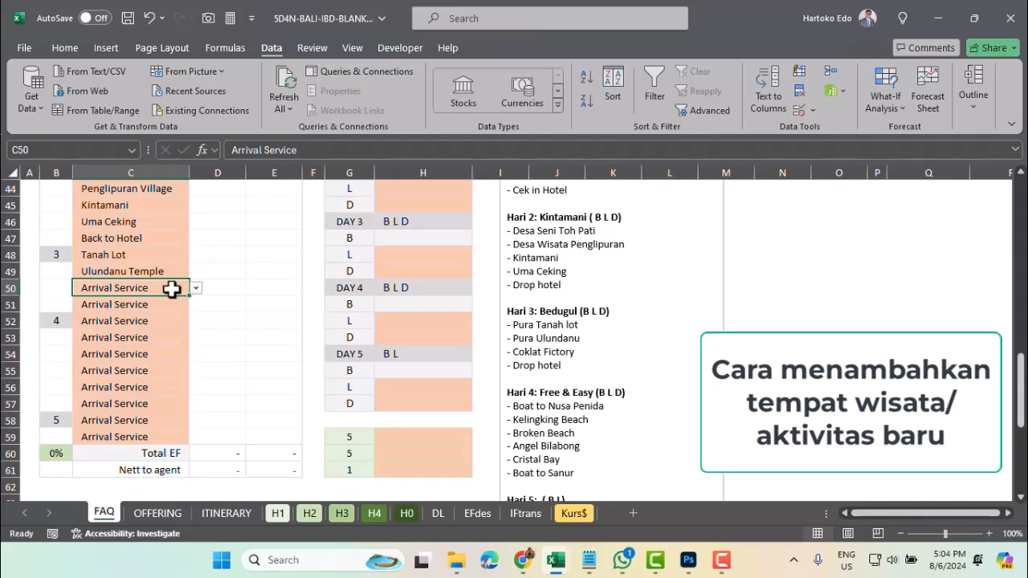
type("co")
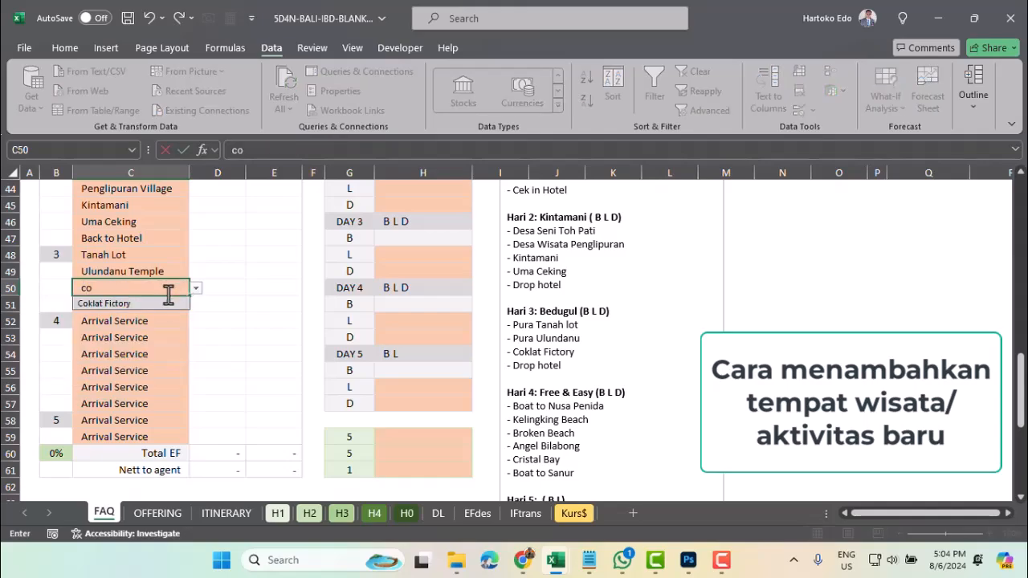
left_click(127, 307)
key("Return")
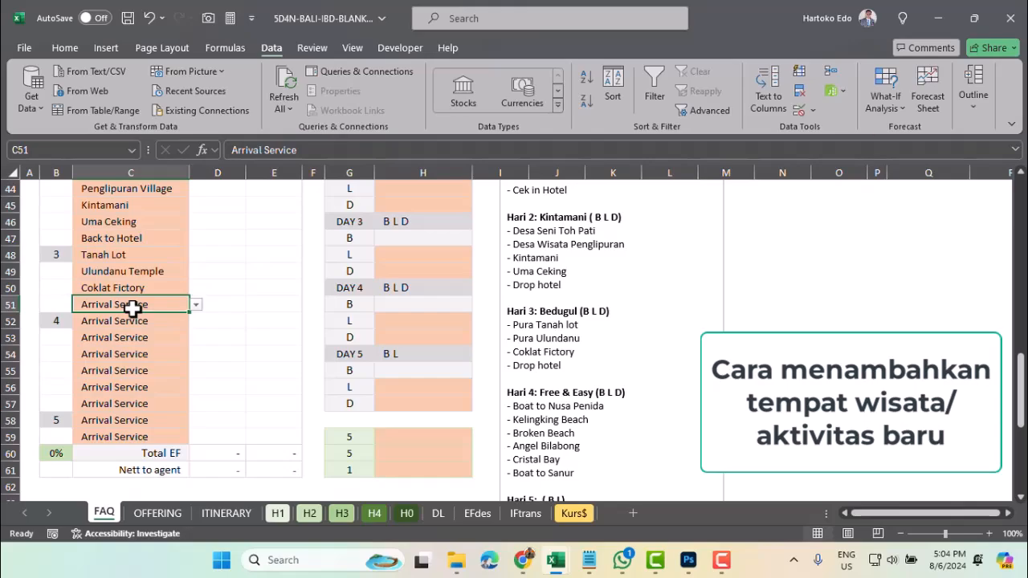
type("b")
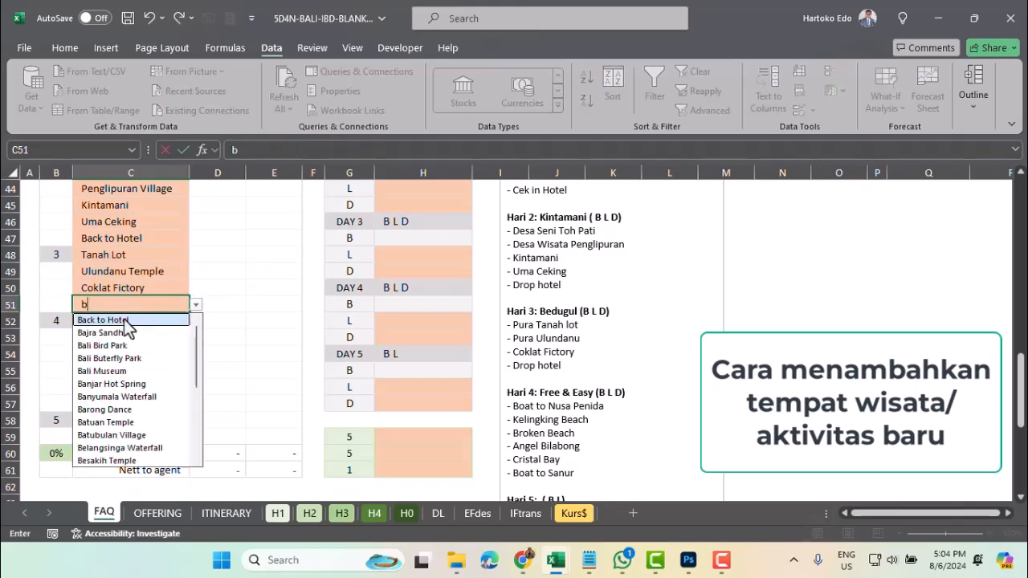
left_click(119, 321)
key("Return")
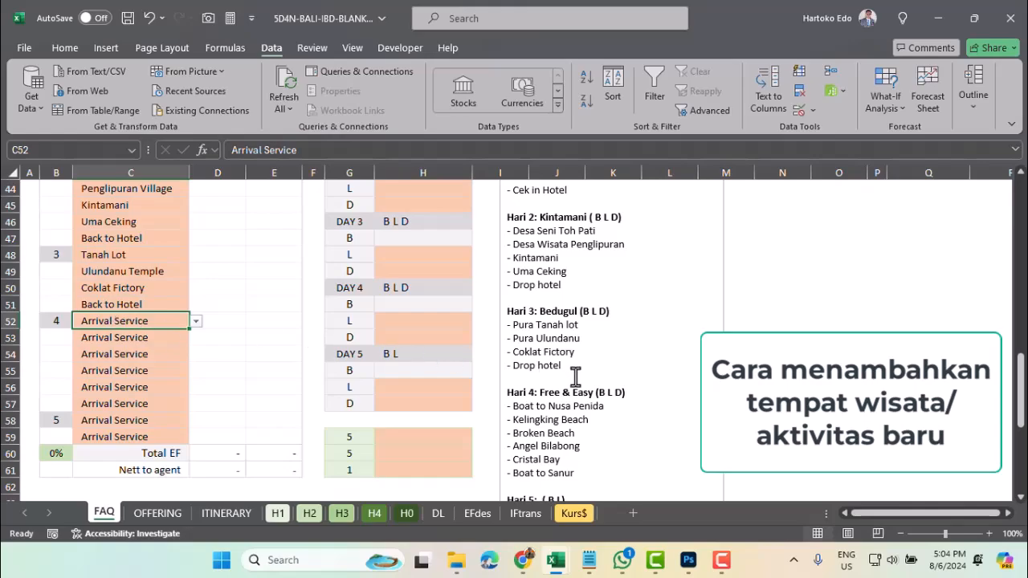
Set the first two Day 4 destinations, cells C52 and C53, to Nusa Penida FDT and Kecak Dance from their dropdown lists
scroll(573, 366, "down", 1)
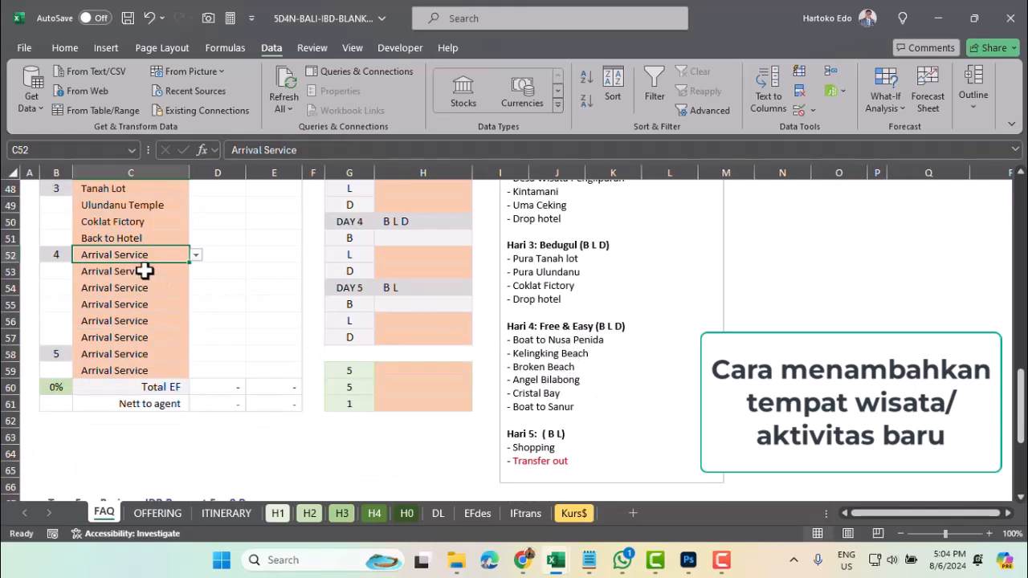
type("nu")
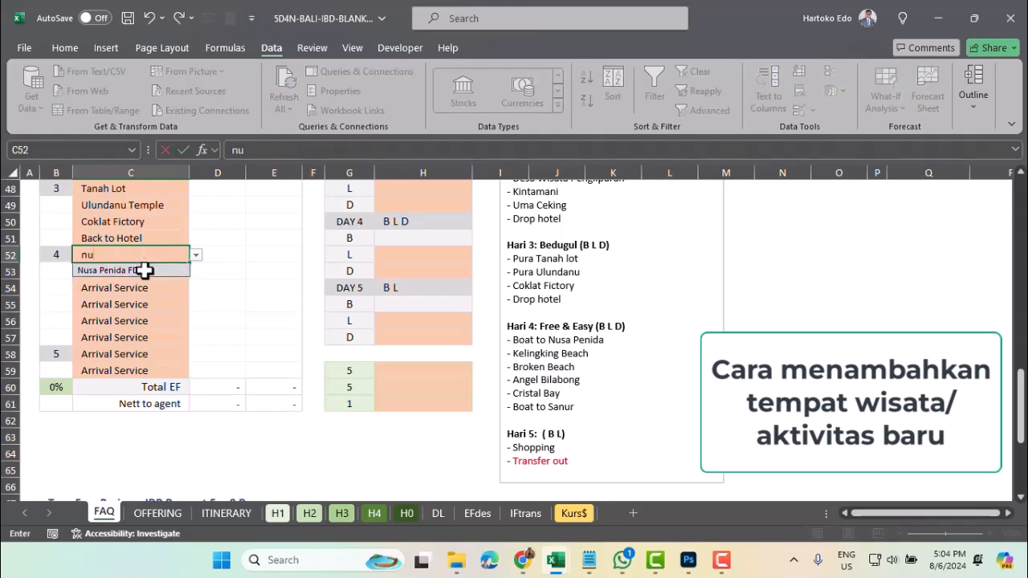
left_click(132, 269)
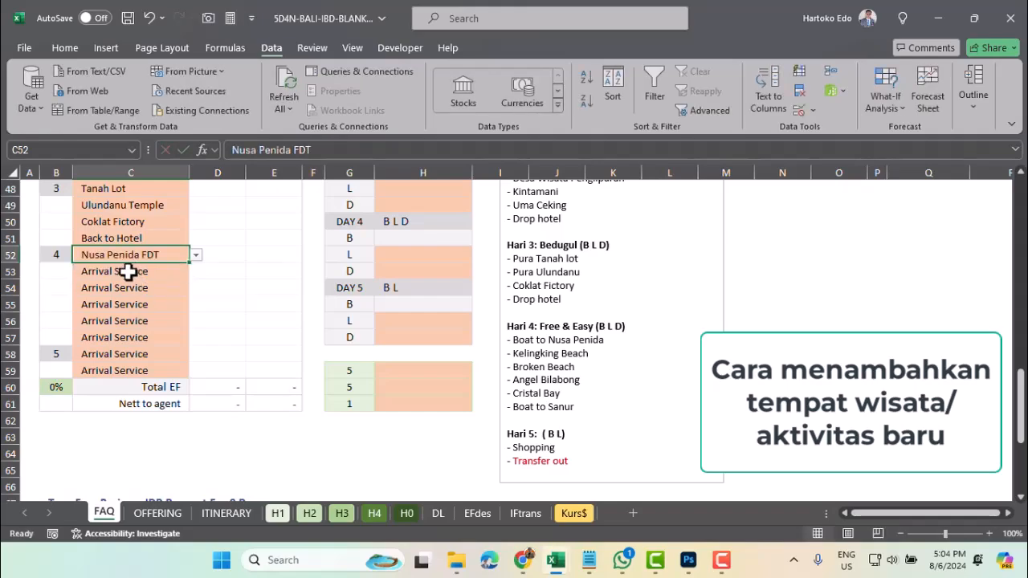
left_click(128, 272)
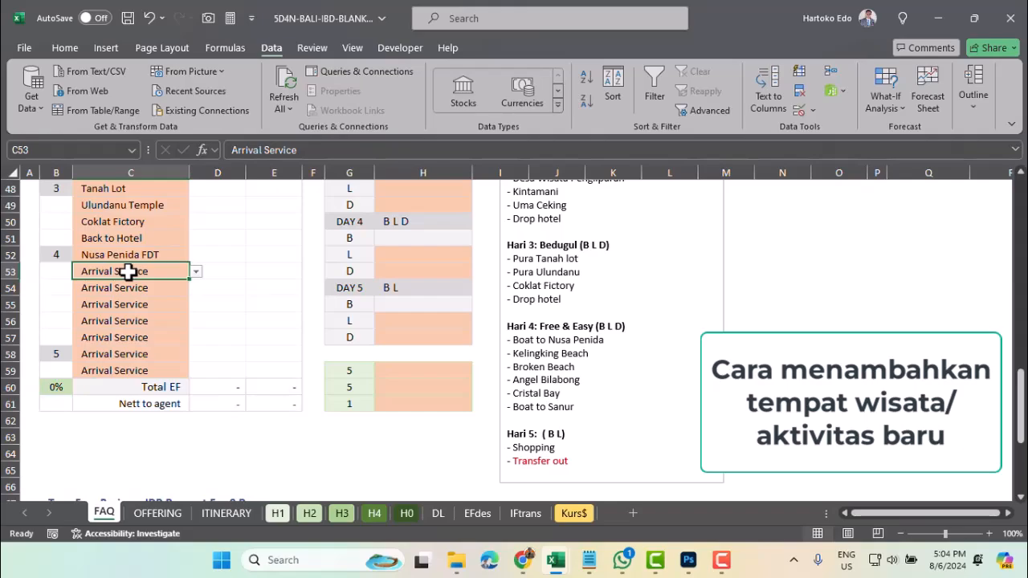
type("k")
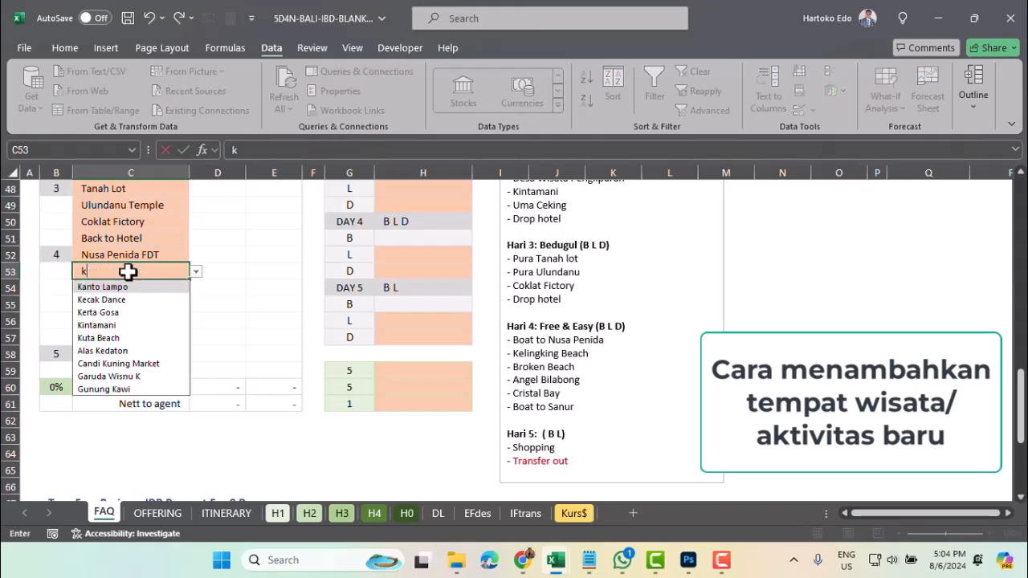
type("e")
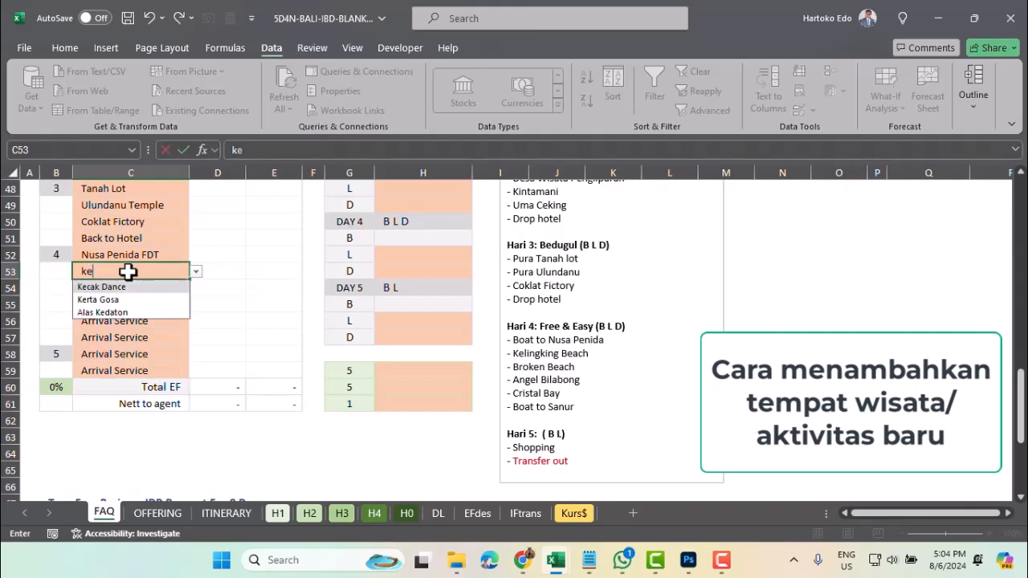
key("BackSpace")
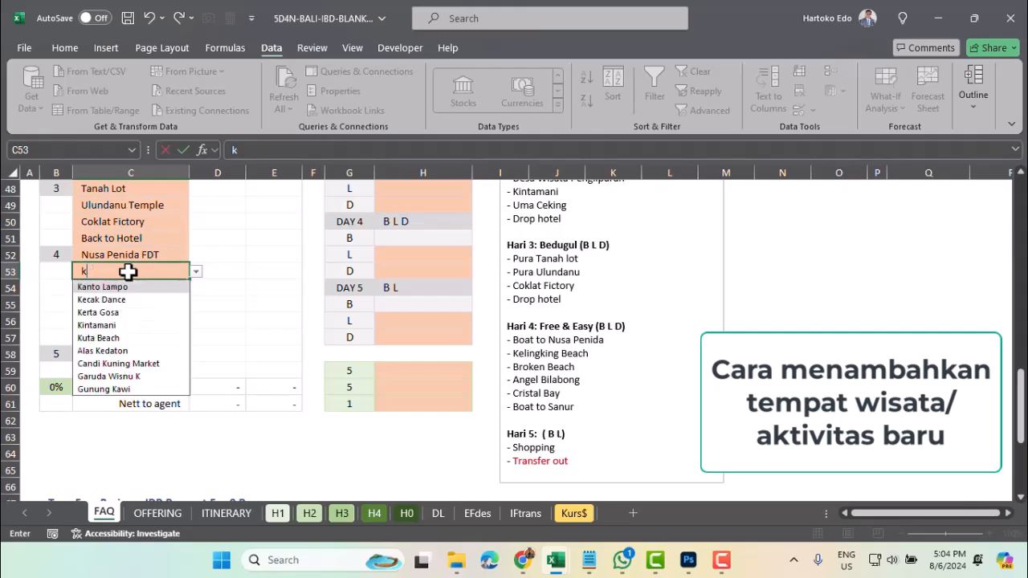
left_click(100, 300)
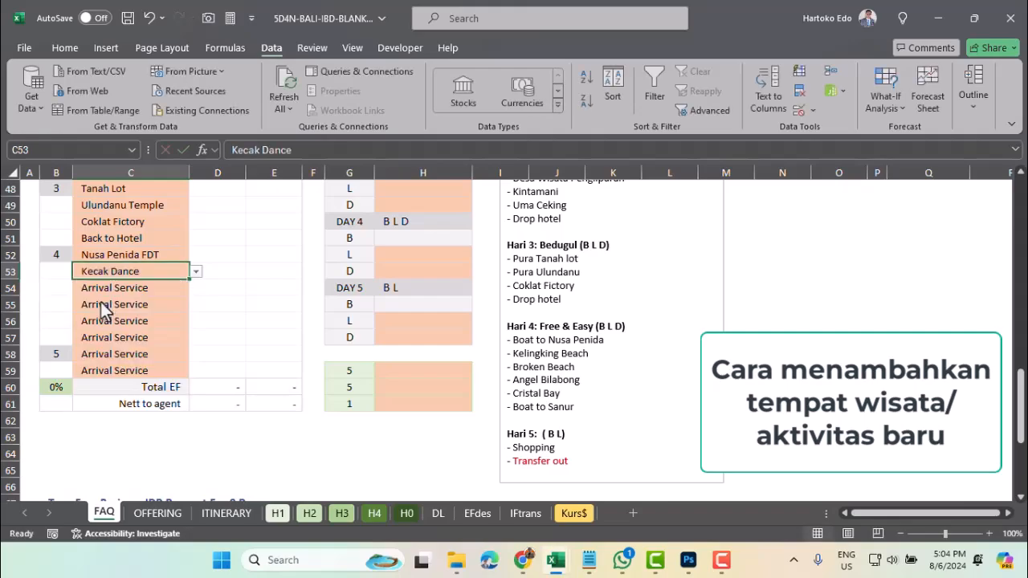
Copy the text "Kelingking Beach" from the Hari 4 section of the itinerary text box
left_click(549, 358)
left_click_drag(519, 354, 587, 359)
key("ctrl+c")
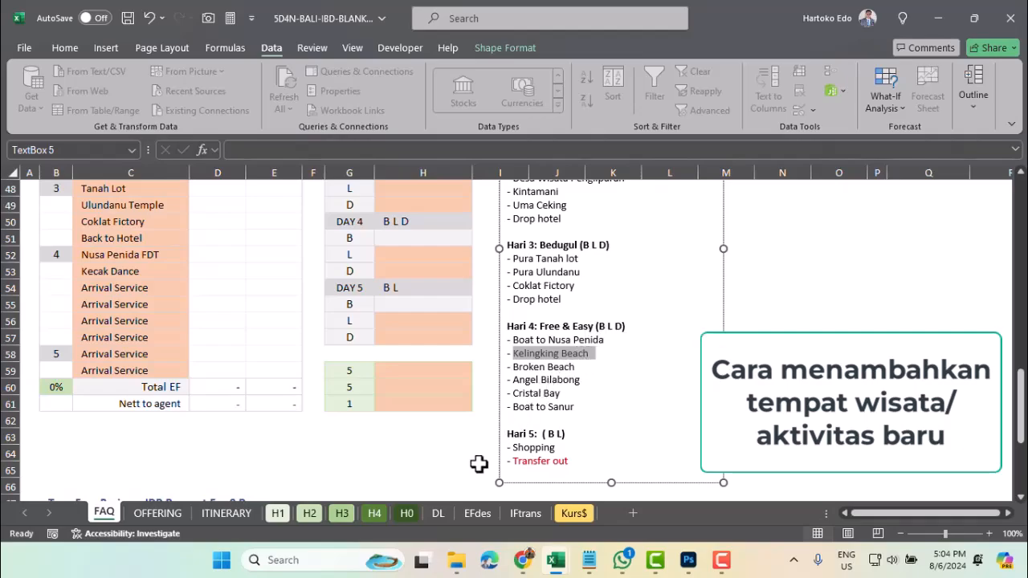
Insert a row above Kecak Dance on the EFdes sheet and paste Kelingking Beach into cell A41
left_click(477, 514)
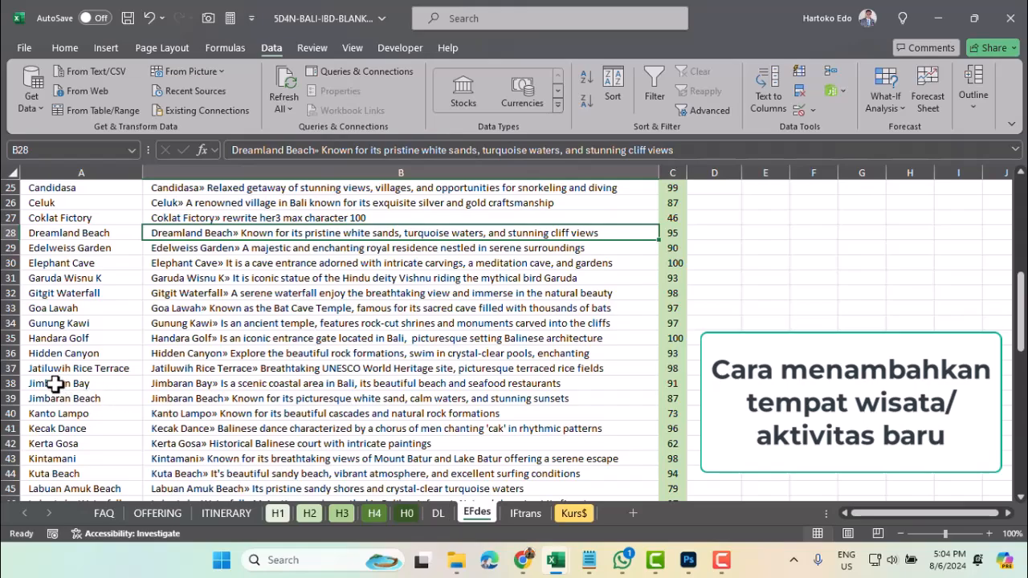
scroll(55, 384, "down", 2)
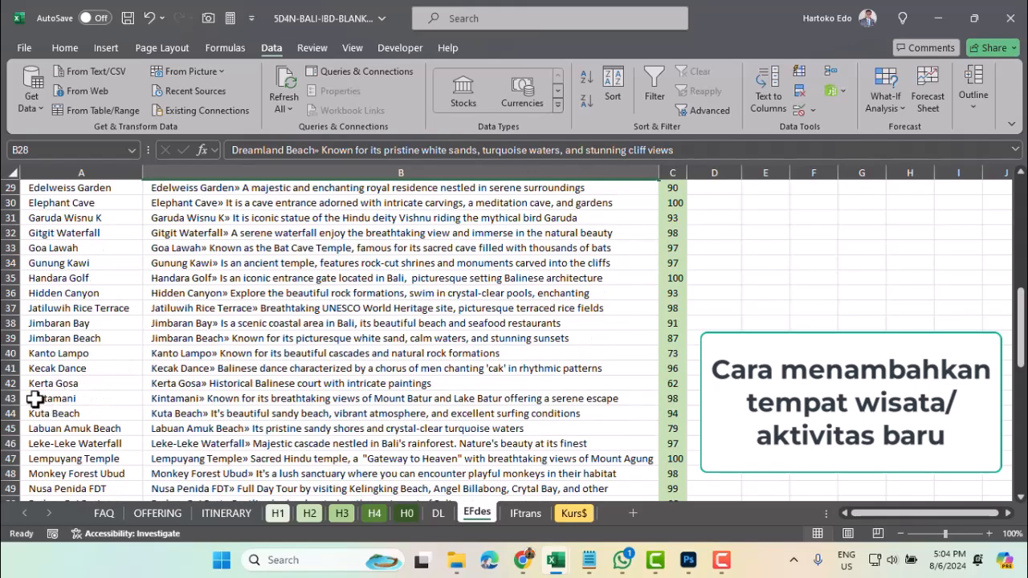
left_click(6, 368)
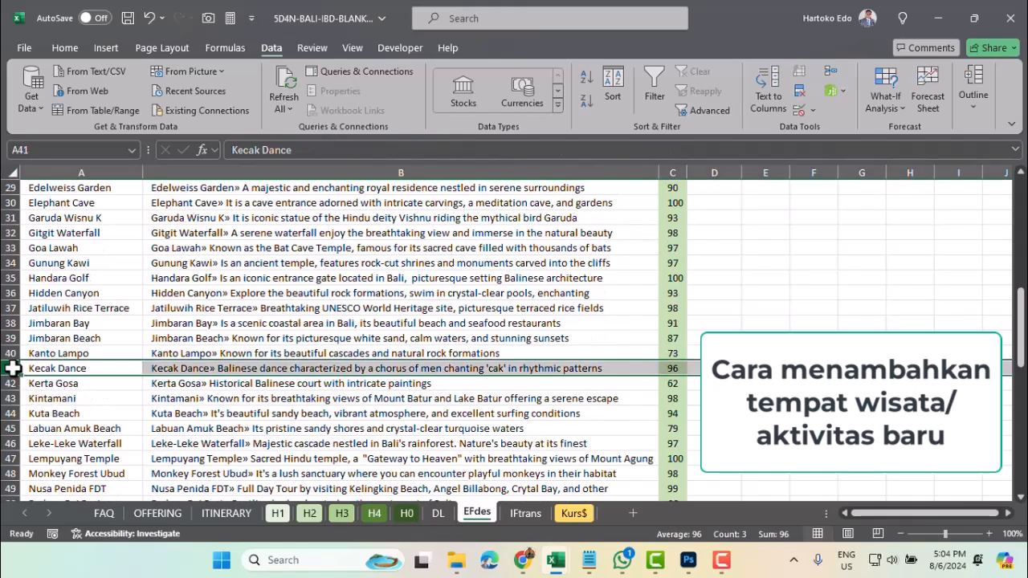
right_click(7, 368)
left_click(69, 230)
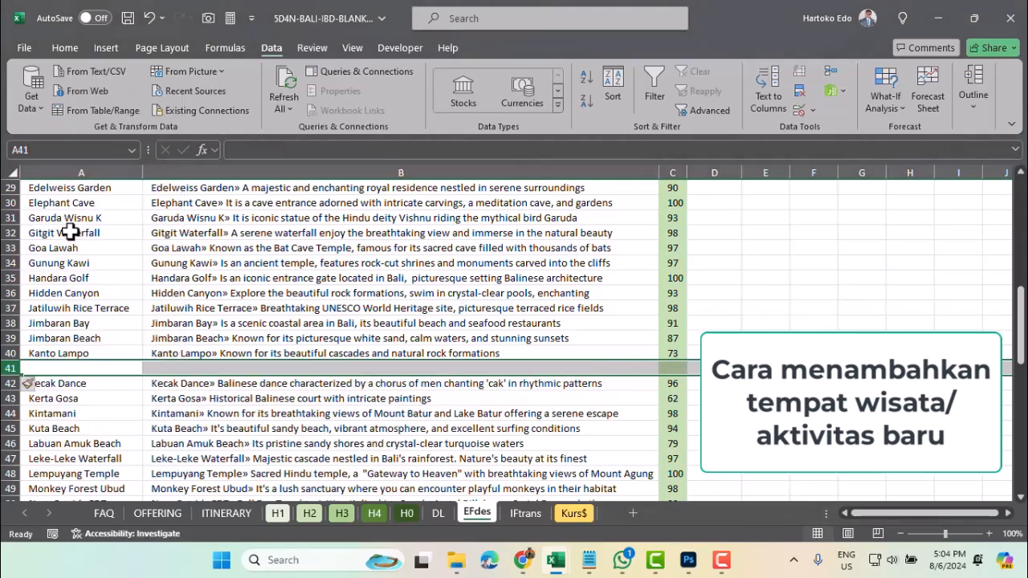
left_click(40, 366)
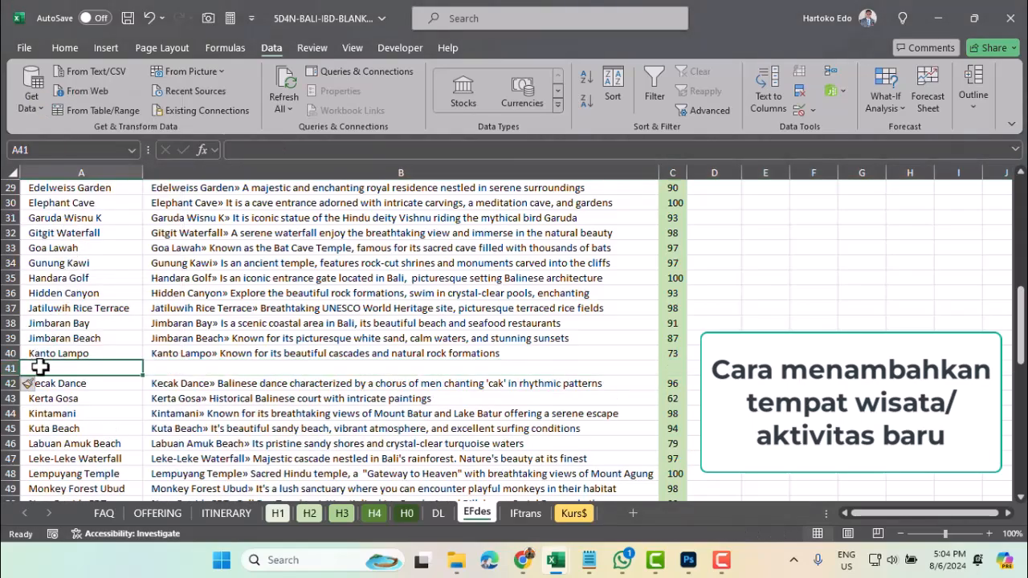
left_click(242, 155)
key("ctrl+v")
key("Return")
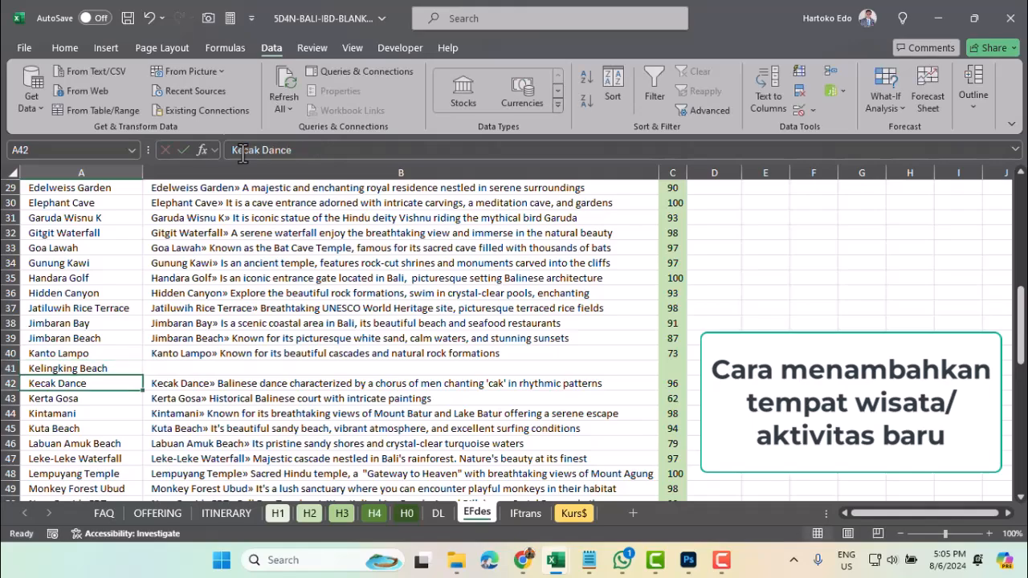
Insert three blank rows between Kelingking Beach and Kecak Dance, at rows 42 to 44
left_click(4, 385)
left_click_drag(11, 392, 10, 416)
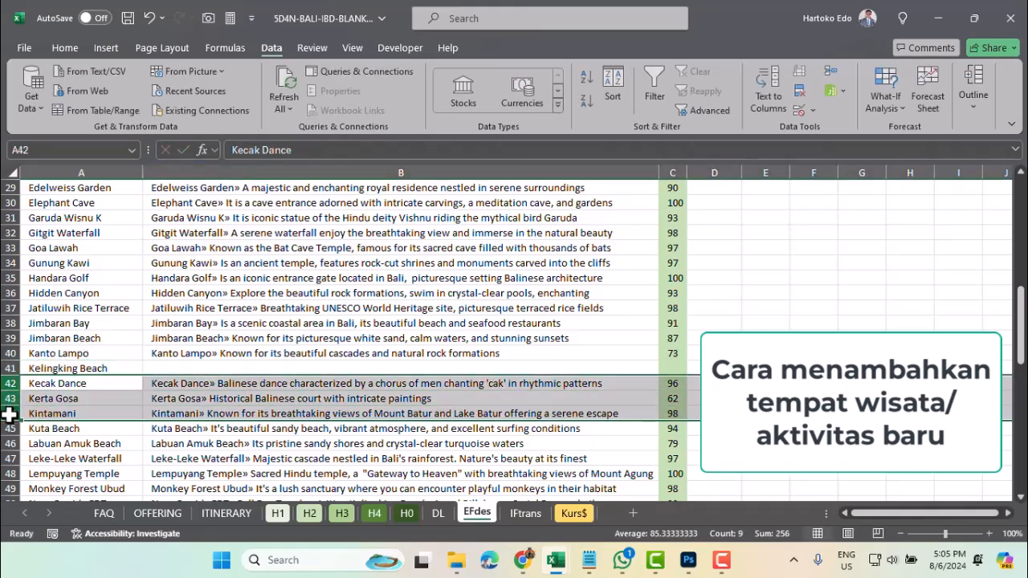
right_click(9, 416)
left_click(51, 275)
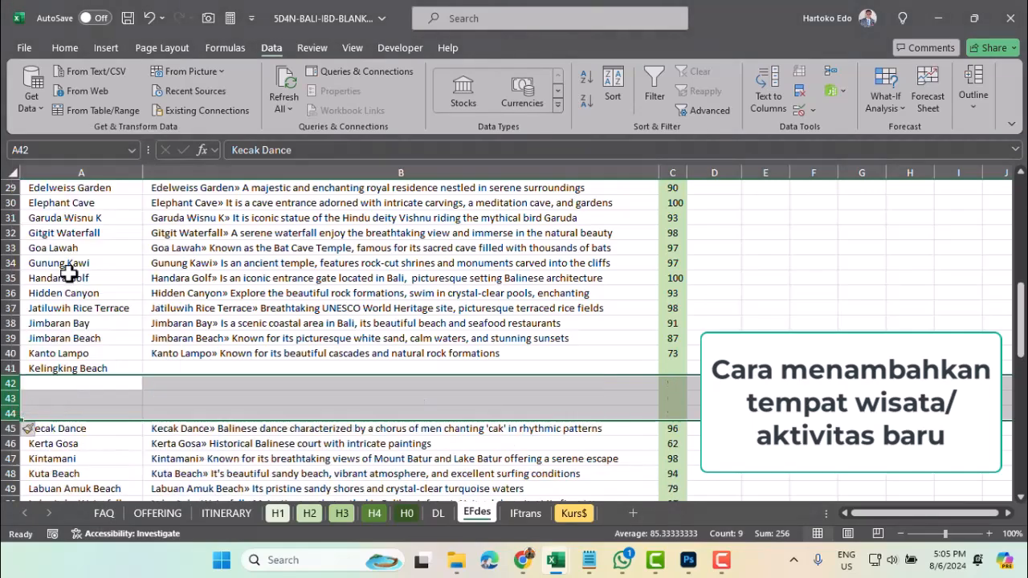
Copy Broken Beach from the Hari 4 itinerary on the FAQ sheet into cell A42 of EFdes
left_click(42, 382)
left_click(104, 513)
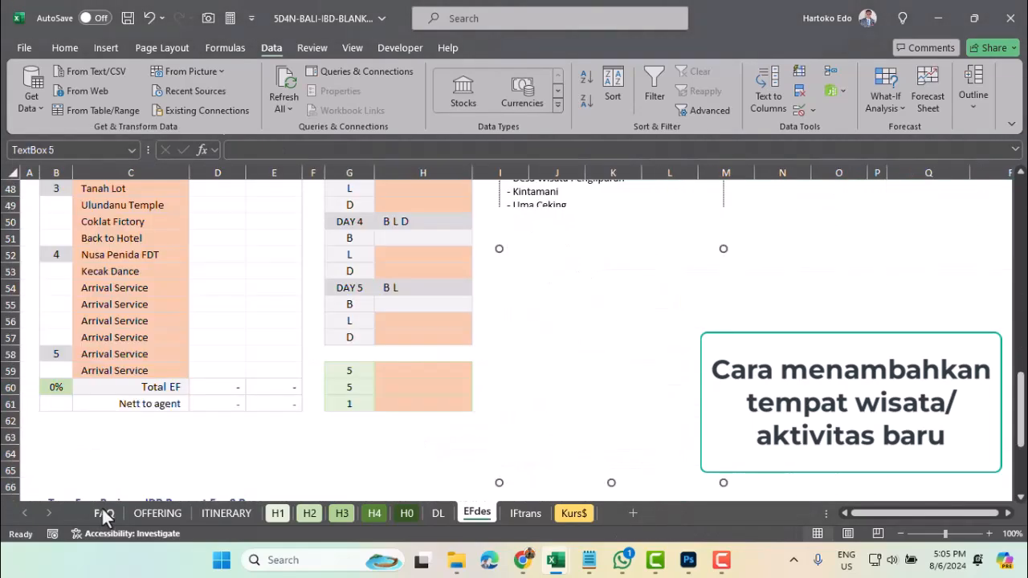
left_click_drag(514, 369, 575, 369)
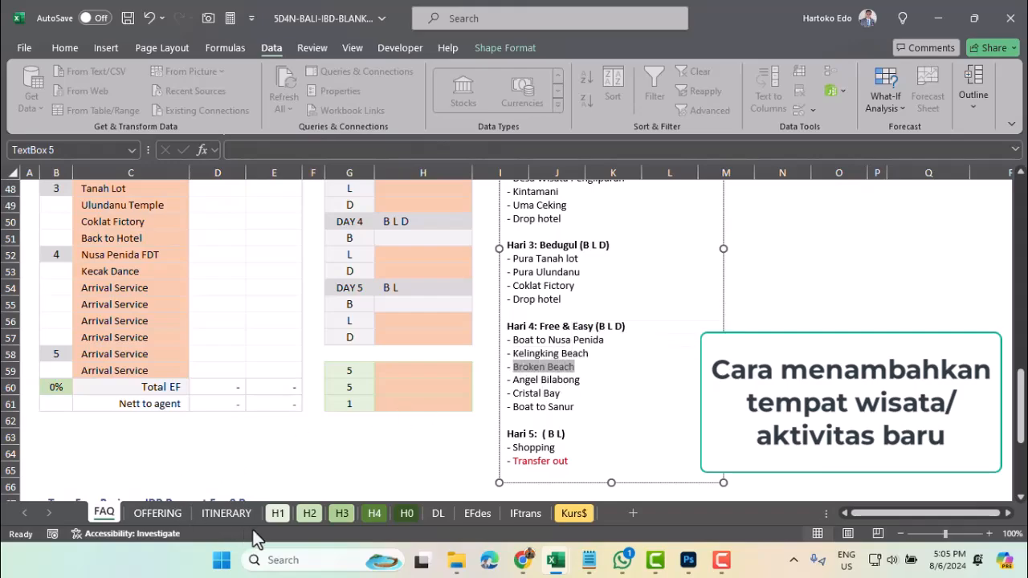
left_click(475, 514)
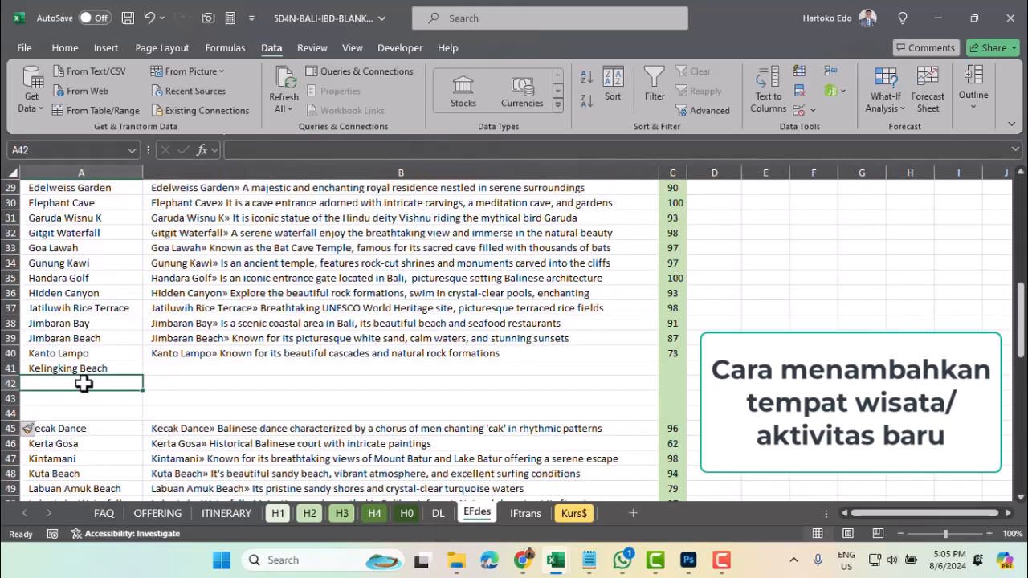
left_click(241, 151)
key("ctrl+v")
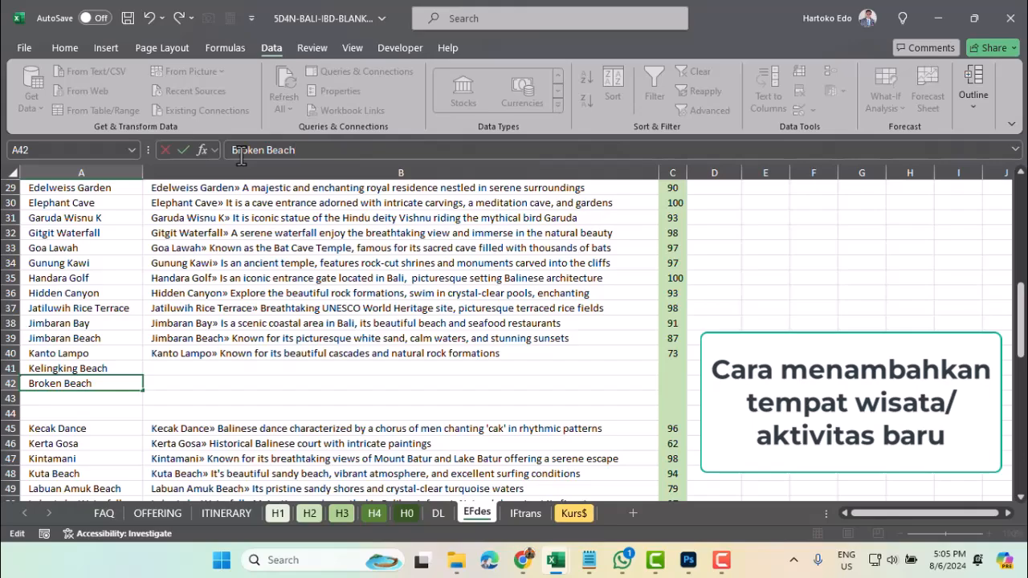
key("Return")
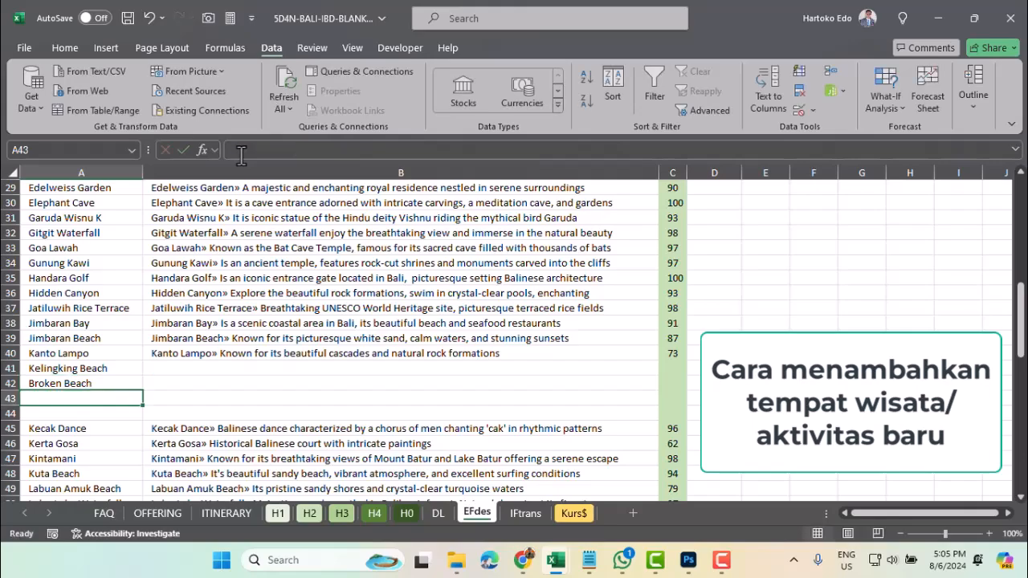
Copy Angel Bilabong from the FAQ sheet's Hari 4 itinerary into cell A43 of EFdes
left_click(115, 518)
left_click_drag(514, 379, 580, 381)
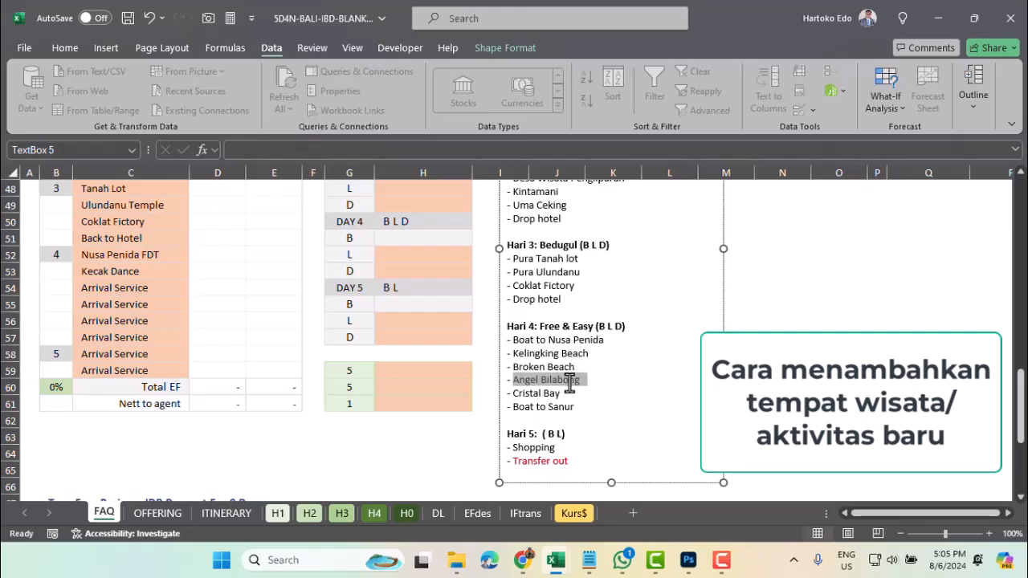
left_click(475, 515)
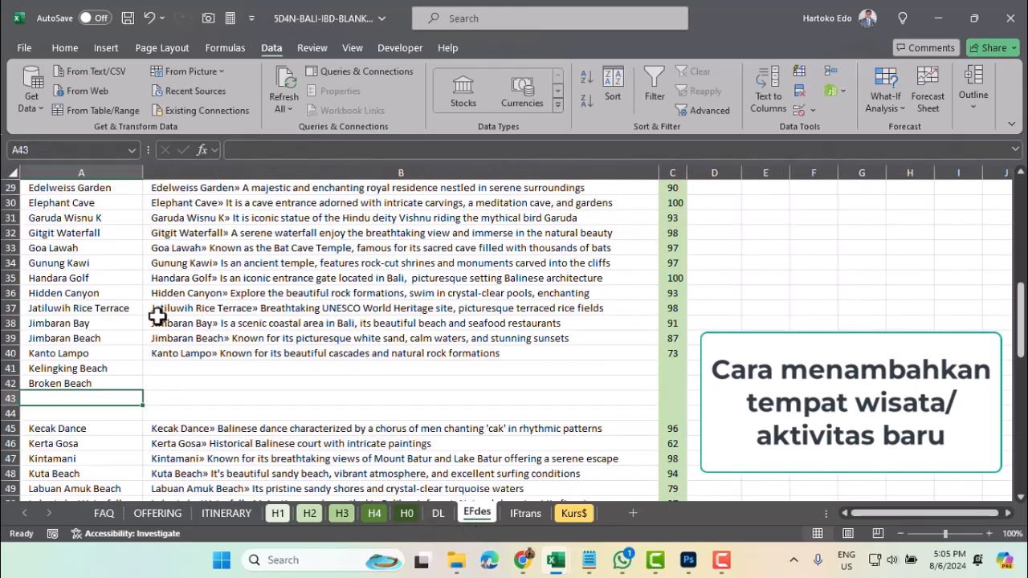
key("ctrl+v")
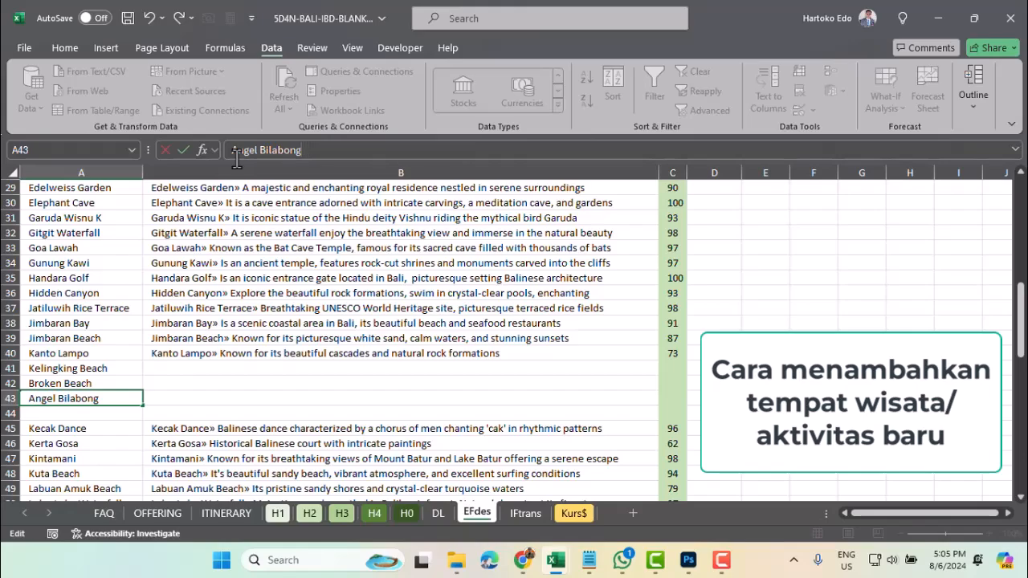
key("Return")
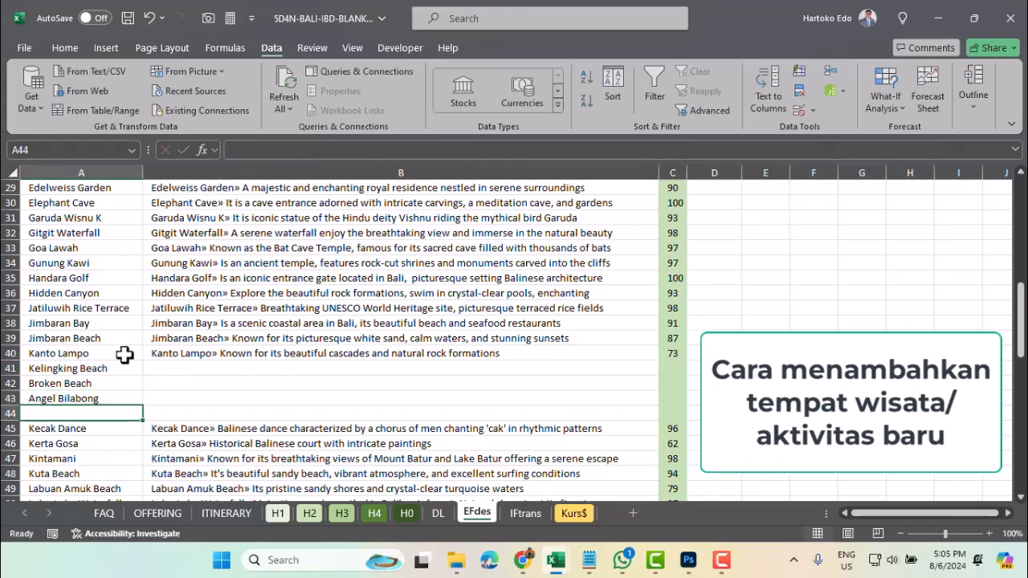
Copy Cristal Bay from the FAQ sheet's Hari 4 itinerary into cell A44 of EFdes
left_click(103, 513)
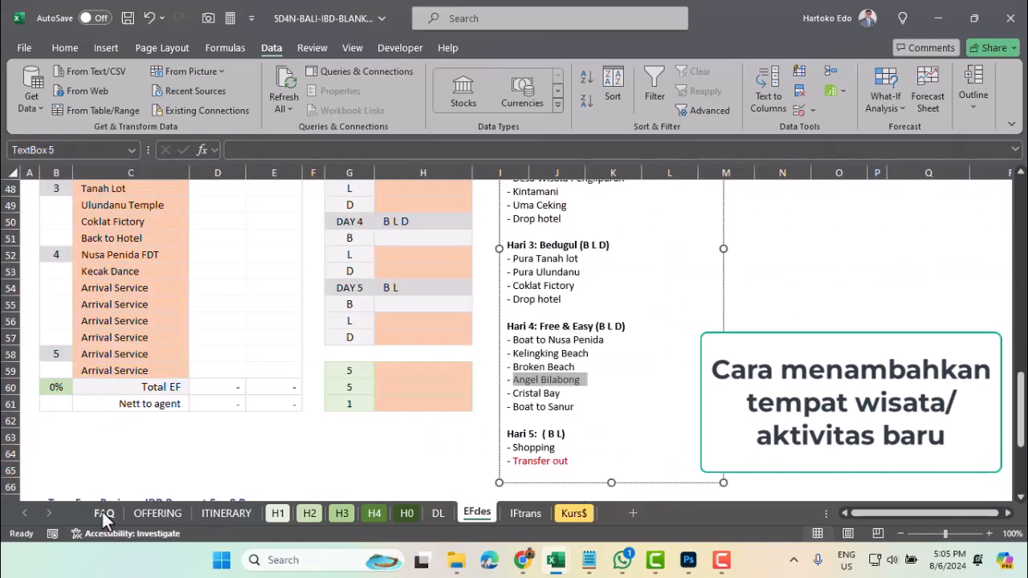
left_click_drag(513, 395, 554, 397)
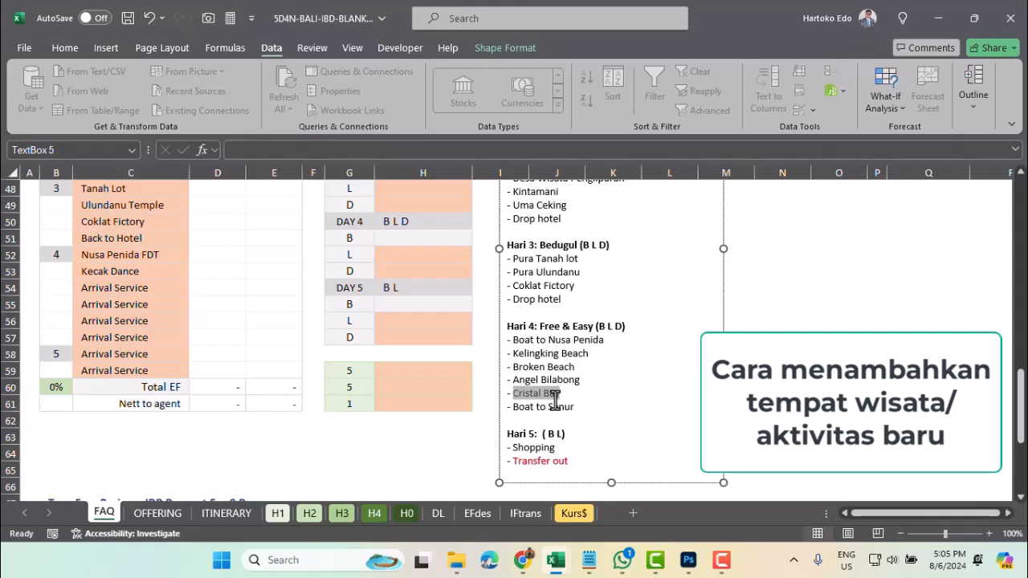
left_click(438, 513)
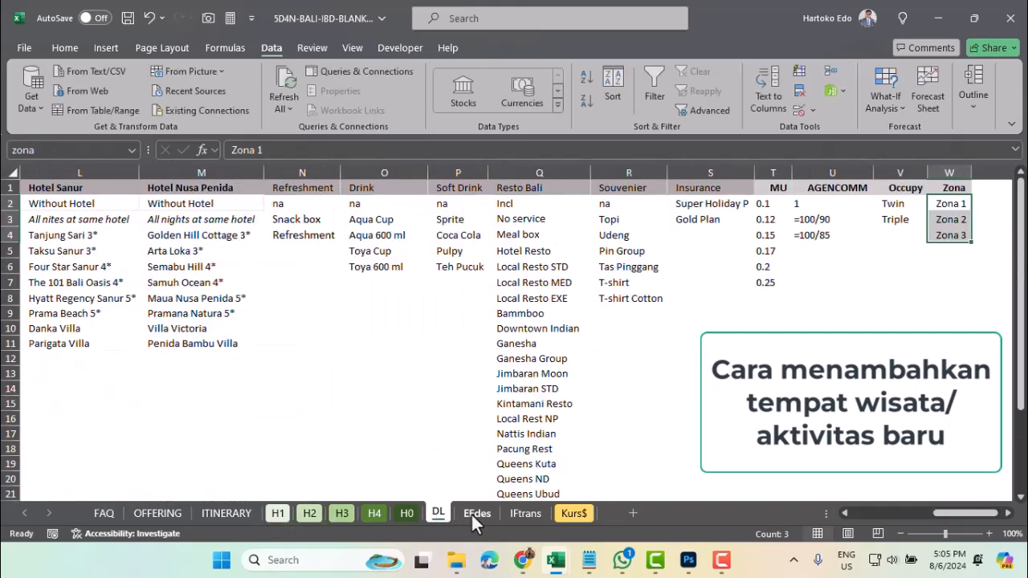
left_click(472, 512)
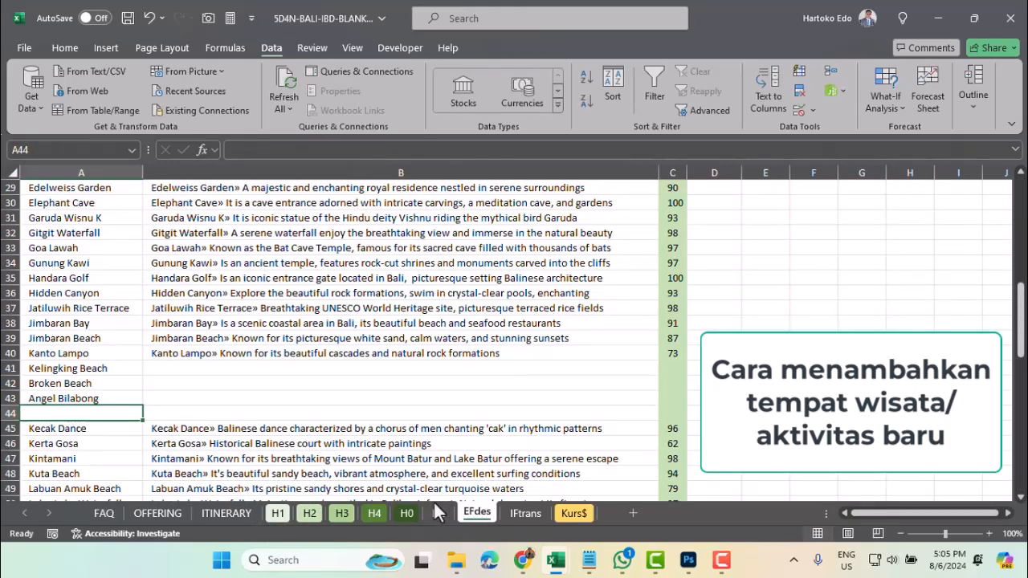
left_click(251, 151)
key("ctrl+v")
key("Return")
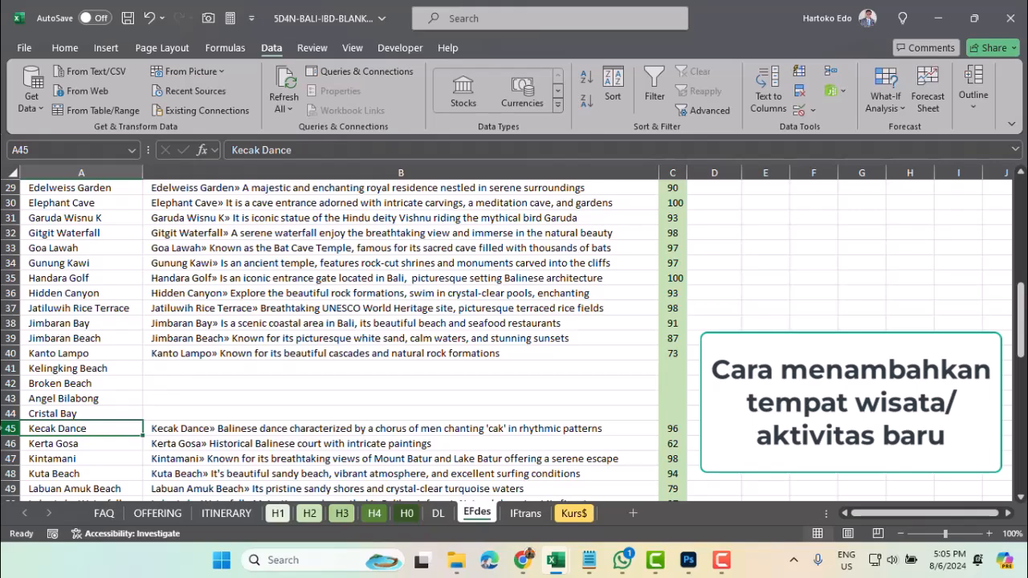
Insert another row above Kecak Dance and copy Boat to Sanur from the FAQ itinerary into cell A45 of EFdes
left_click(6, 429)
right_click(6, 430)
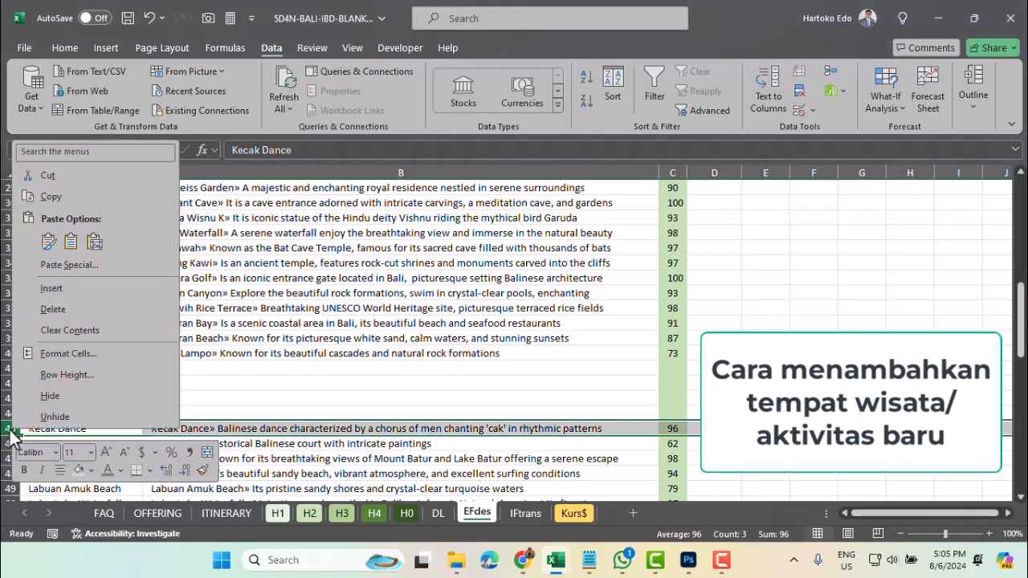
left_click(82, 289)
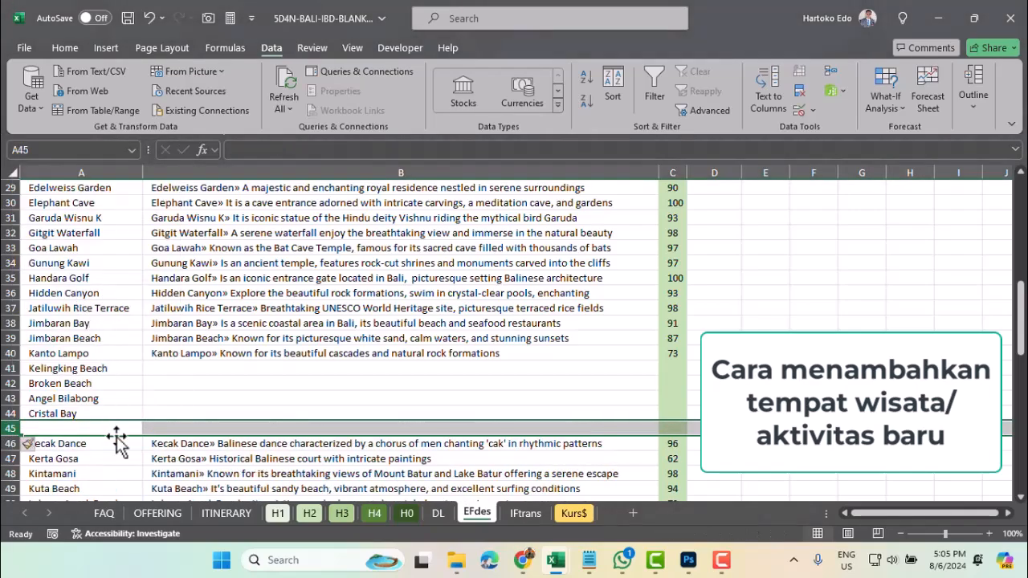
left_click(98, 515)
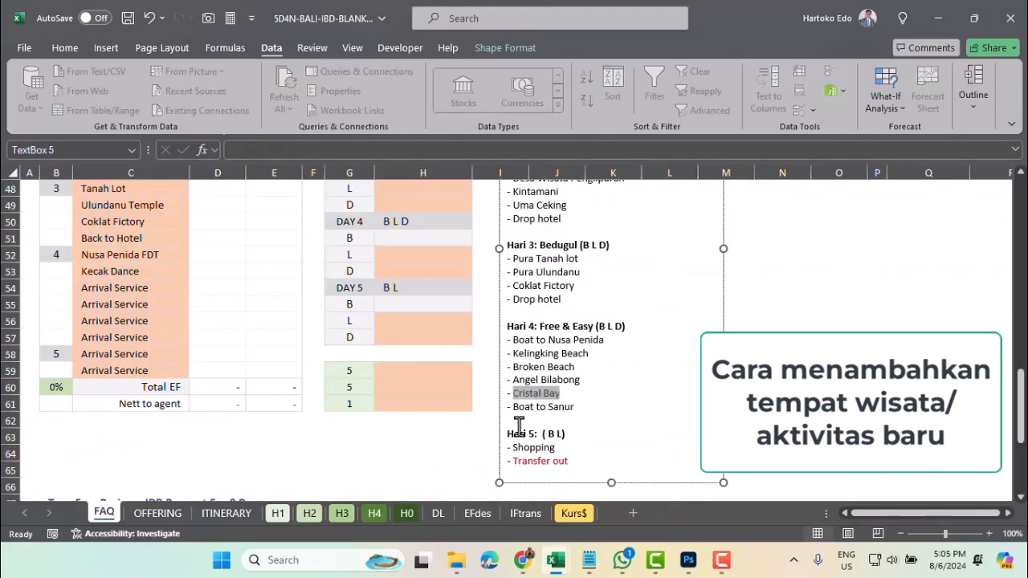
left_click_drag(511, 408, 568, 408)
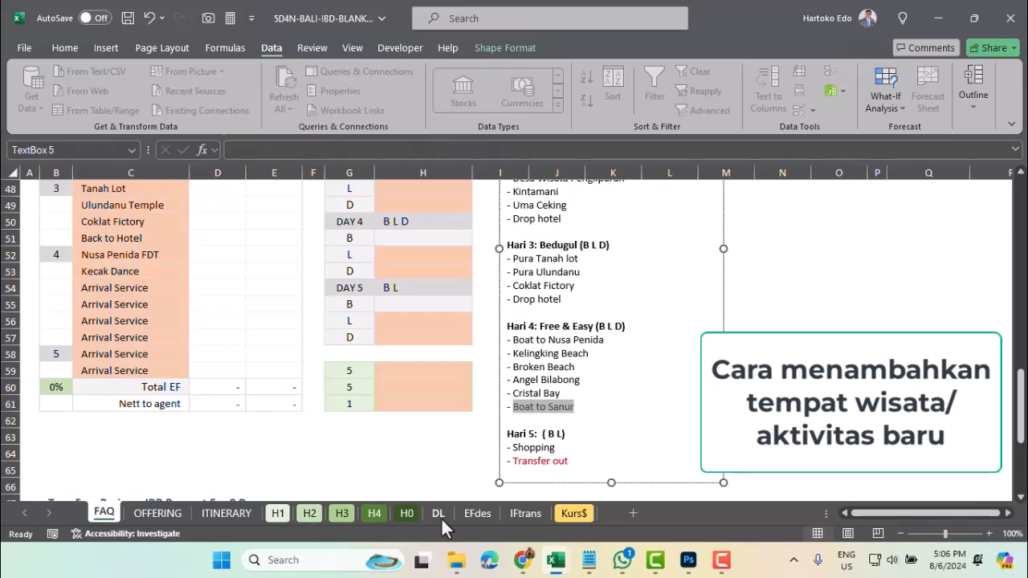
left_click(481, 513)
left_click(69, 428)
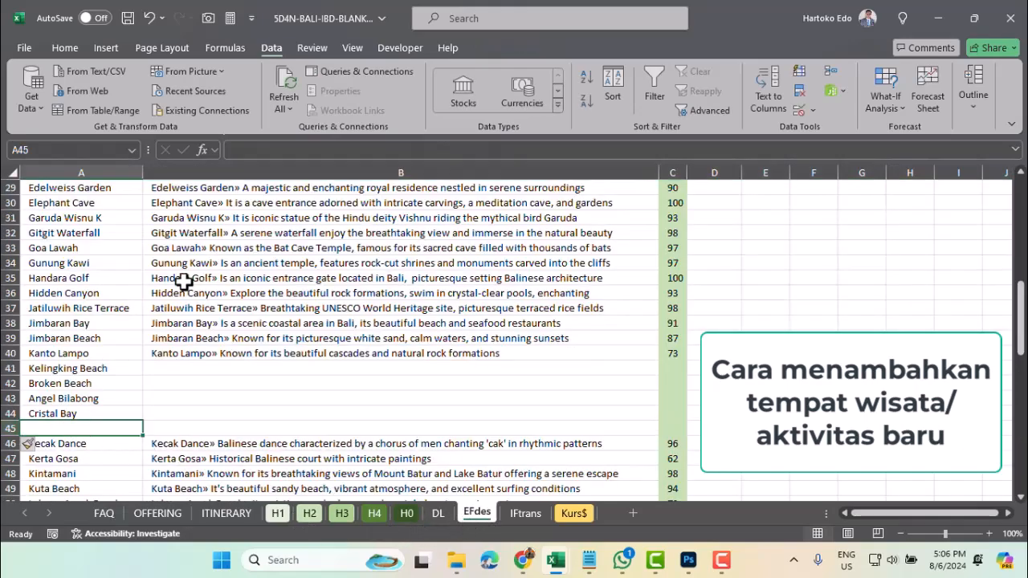
left_click(235, 151)
key("ctrl+v")
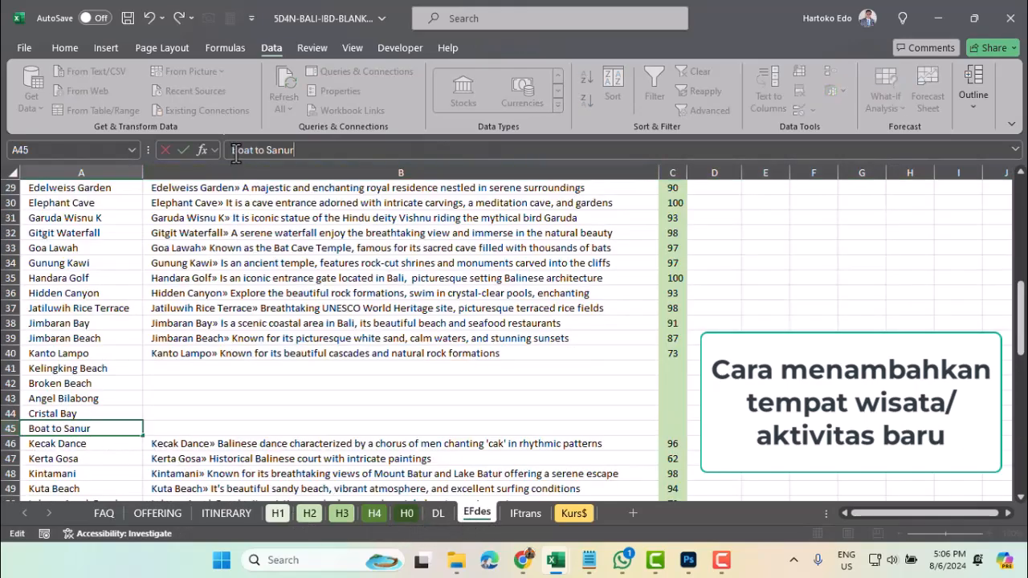
key("Return")
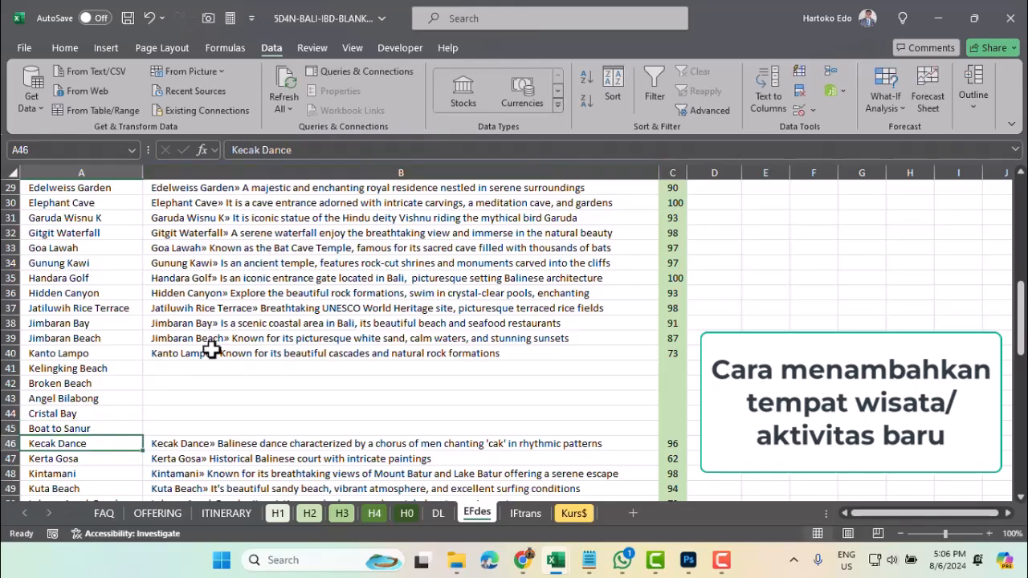
Copy the Toh Pati description and its character count from B69:C69 to the Kelingking Beach row, starting at B41
scroll(211, 347, "down", 7)
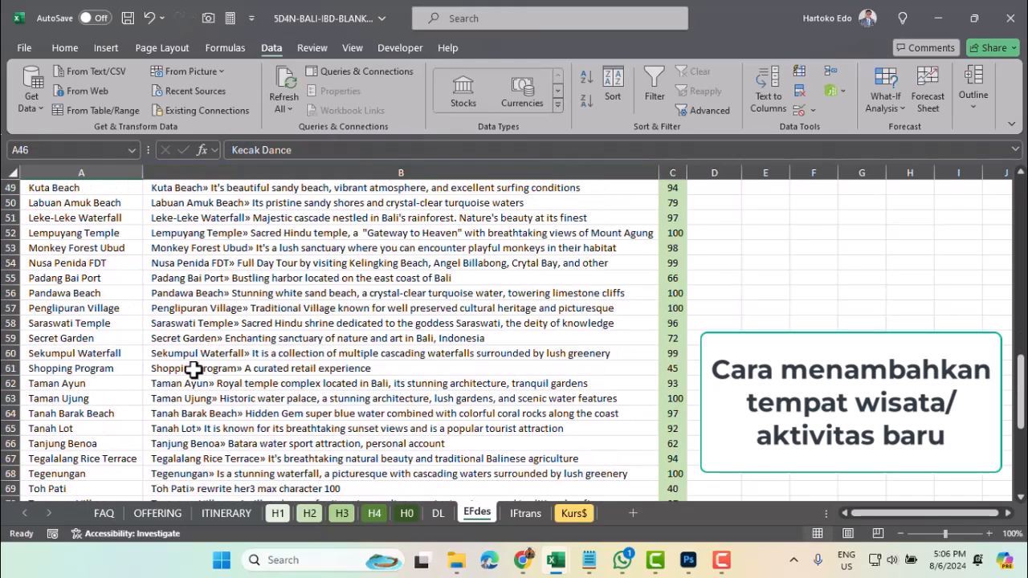
scroll(178, 358, "down", 4)
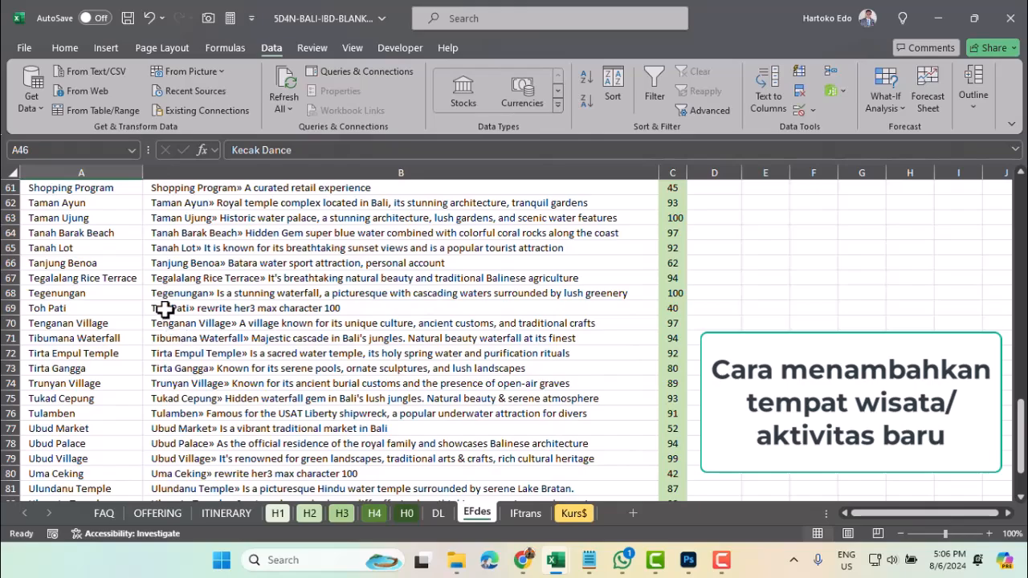
left_click_drag(165, 309, 663, 313)
key("ctrl+c")
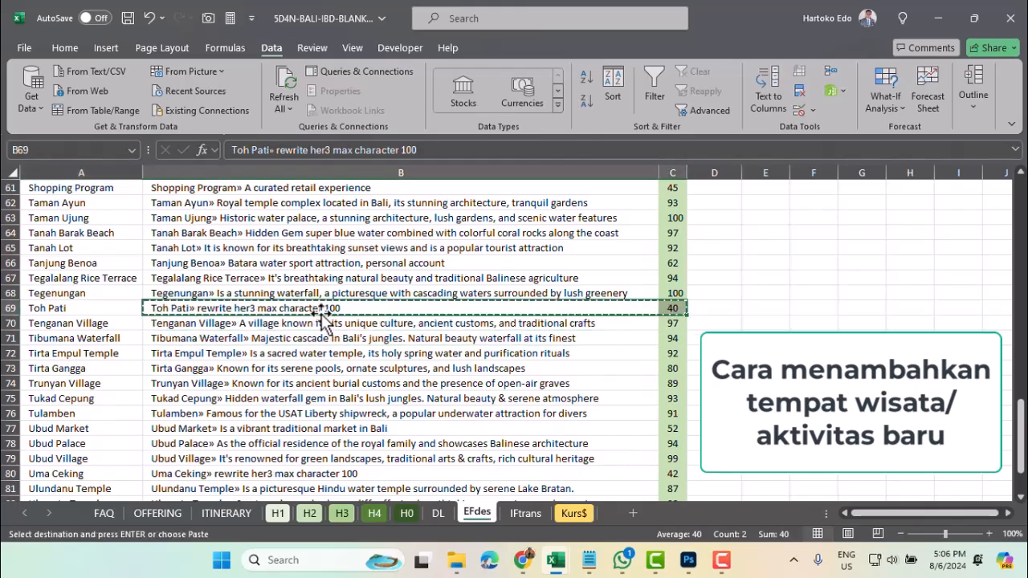
scroll(294, 318, "up", 11)
left_click(159, 368)
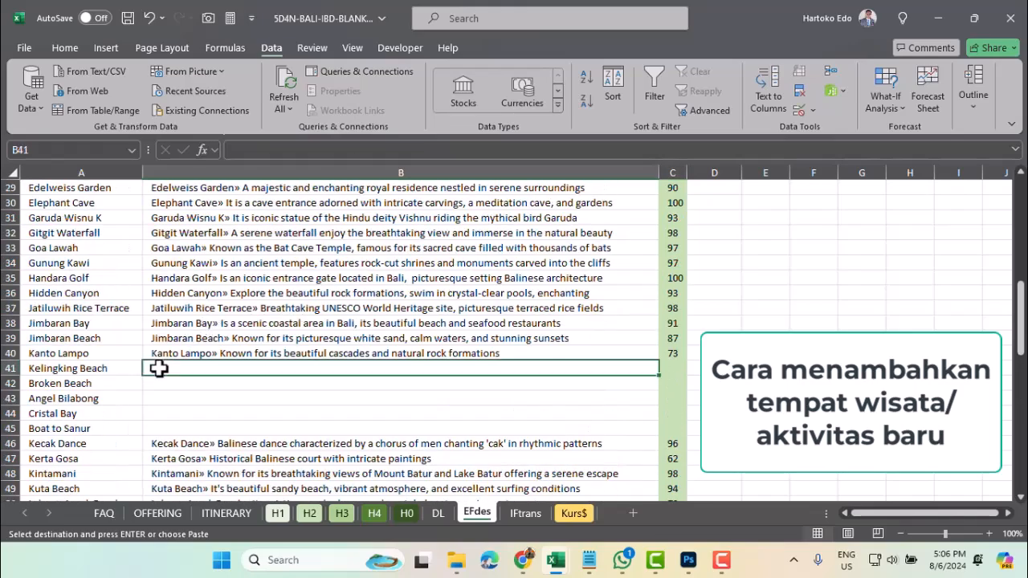
key("Return")
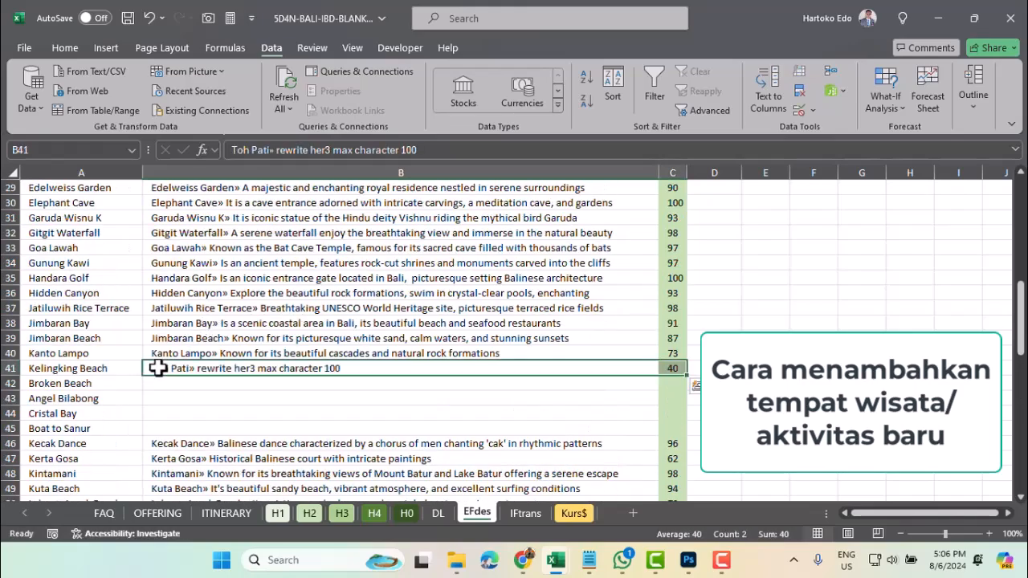
Replace Toh Pati with Kelingking Beach in the B41 description and fill B41:C41 down through row 45
left_click(90, 368)
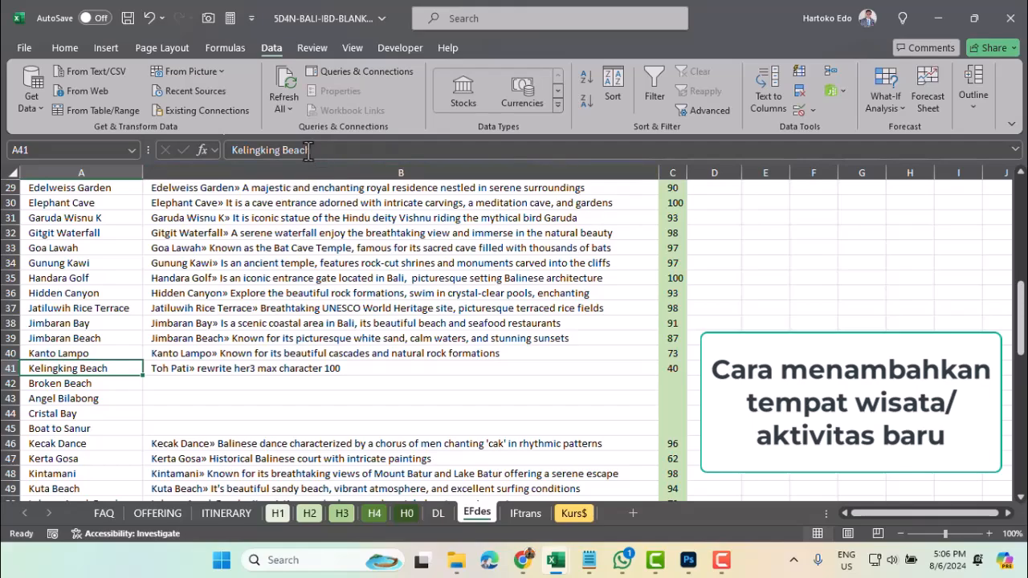
left_click_drag(310, 151, 227, 150)
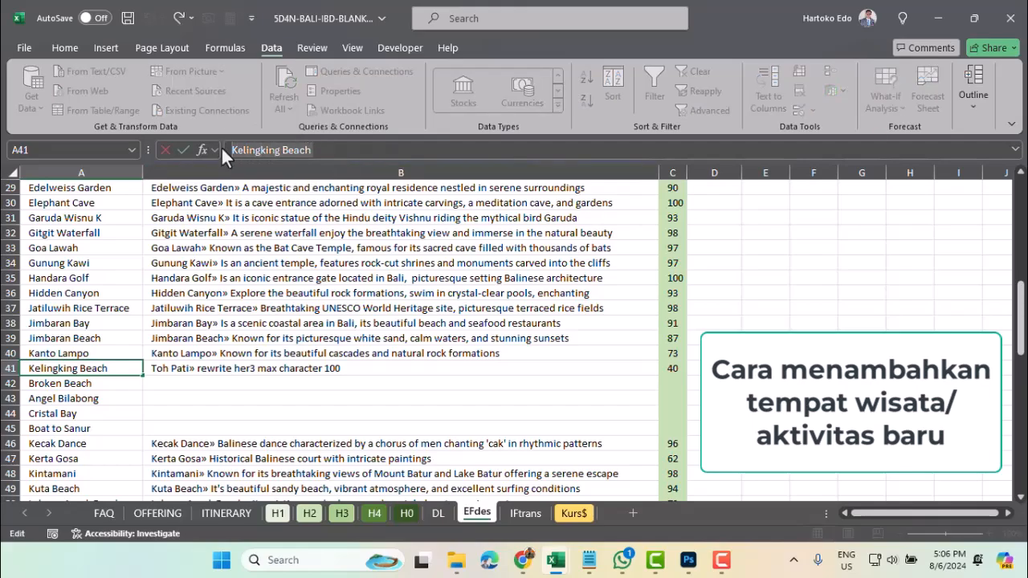
left_click(181, 367)
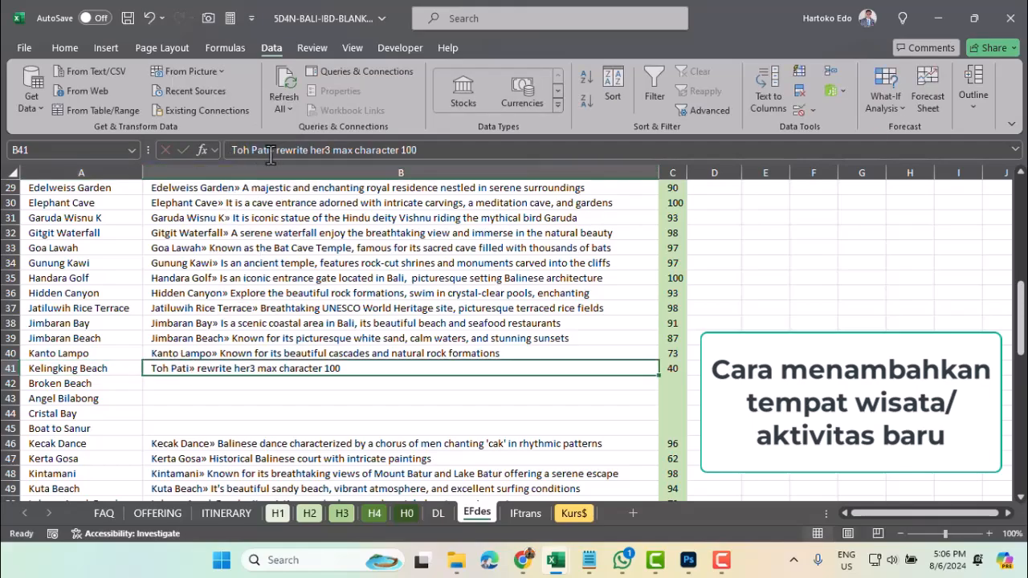
left_click_drag(269, 150, 227, 150)
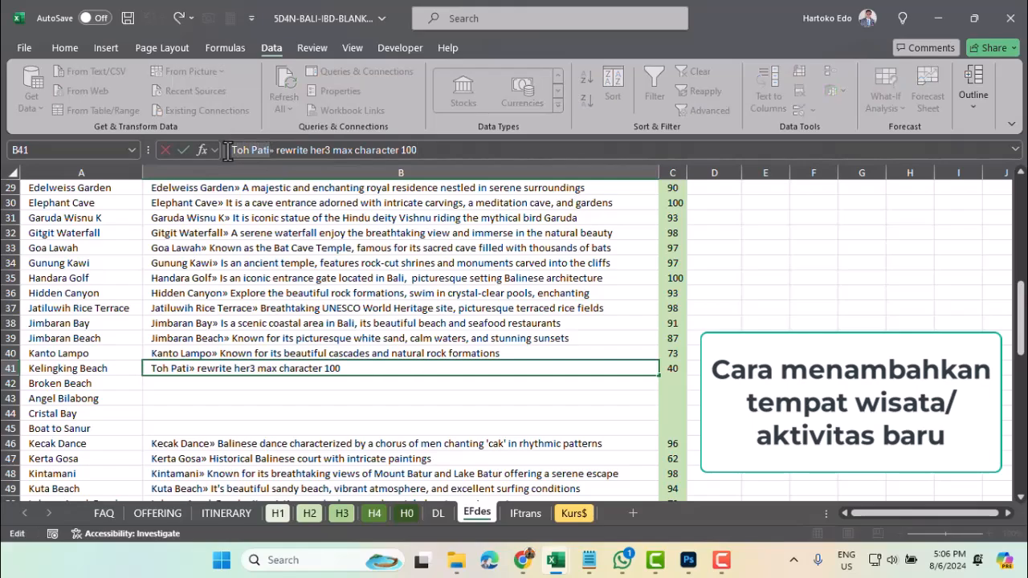
key("ctrl+v")
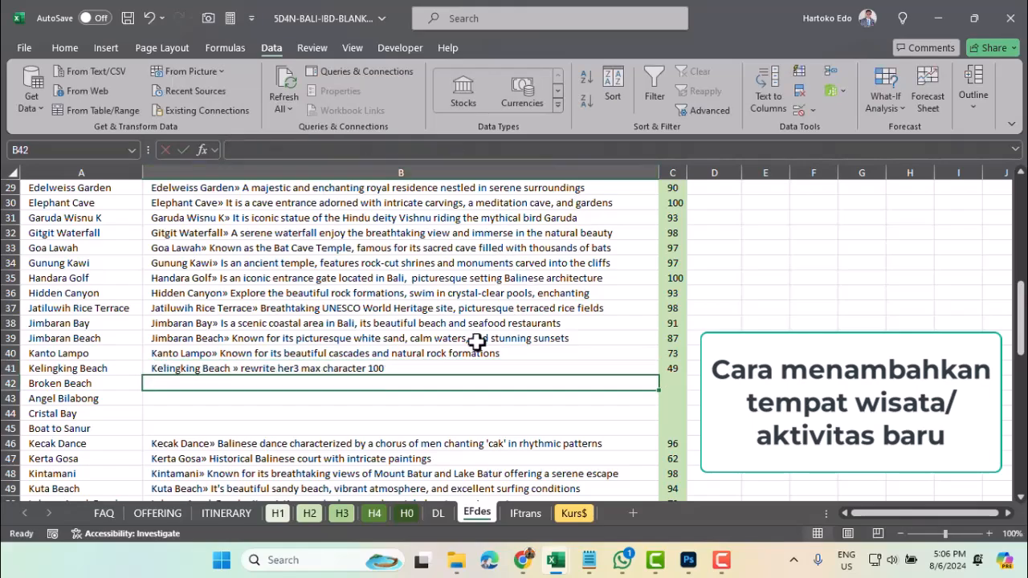
left_click(370, 371)
left_click_drag(370, 371, 682, 434)
Replace the place name in the B42 description with Broken Beach, copied from A42
left_click(72, 385)
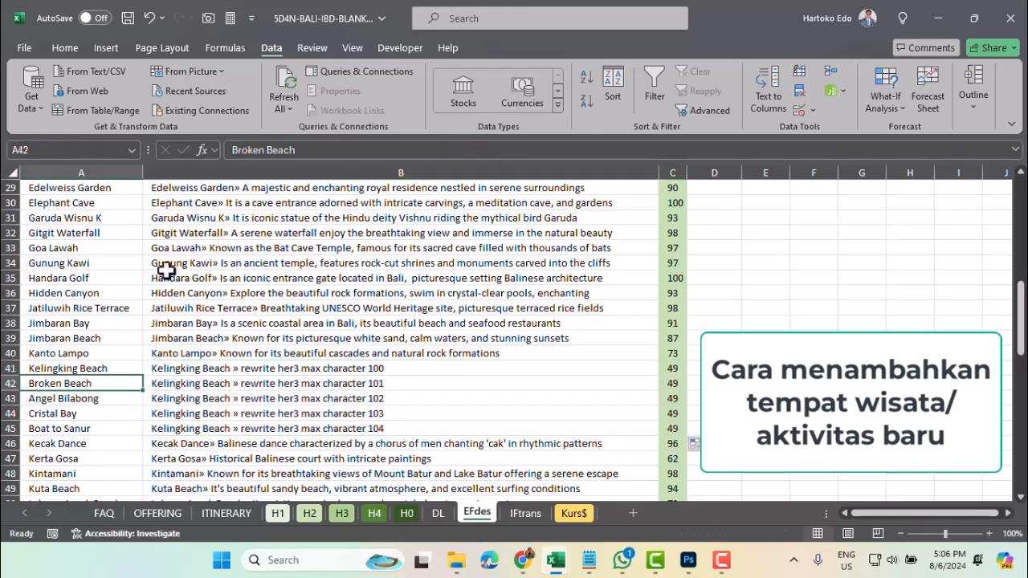
left_click_drag(298, 154, 227, 150)
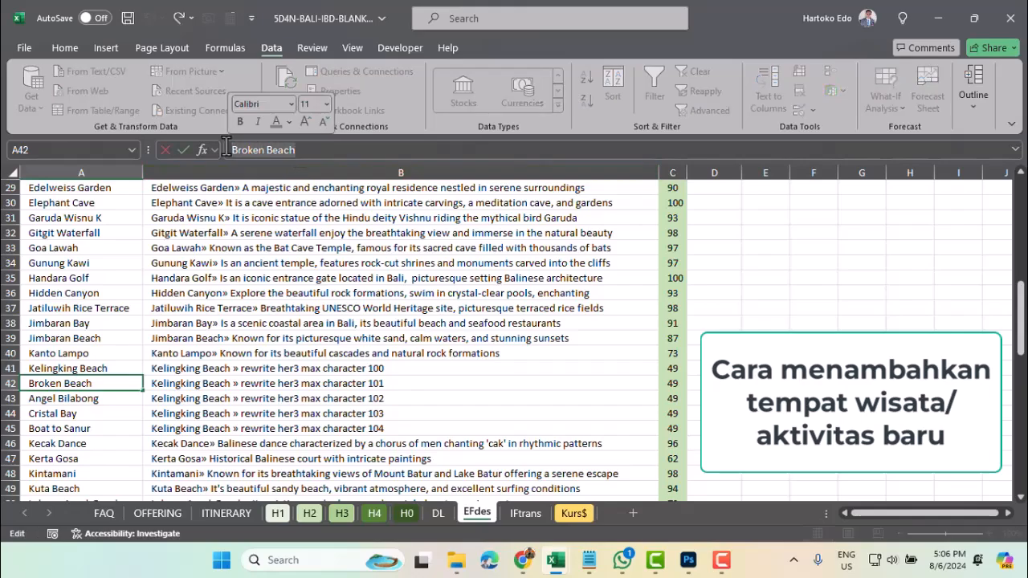
left_click(186, 383)
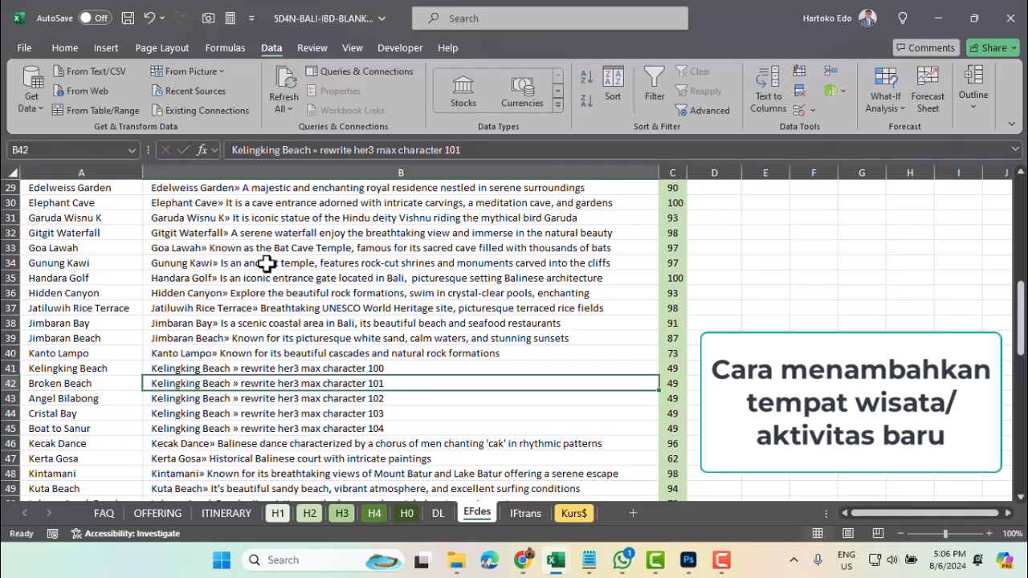
left_click_drag(309, 154, 227, 149)
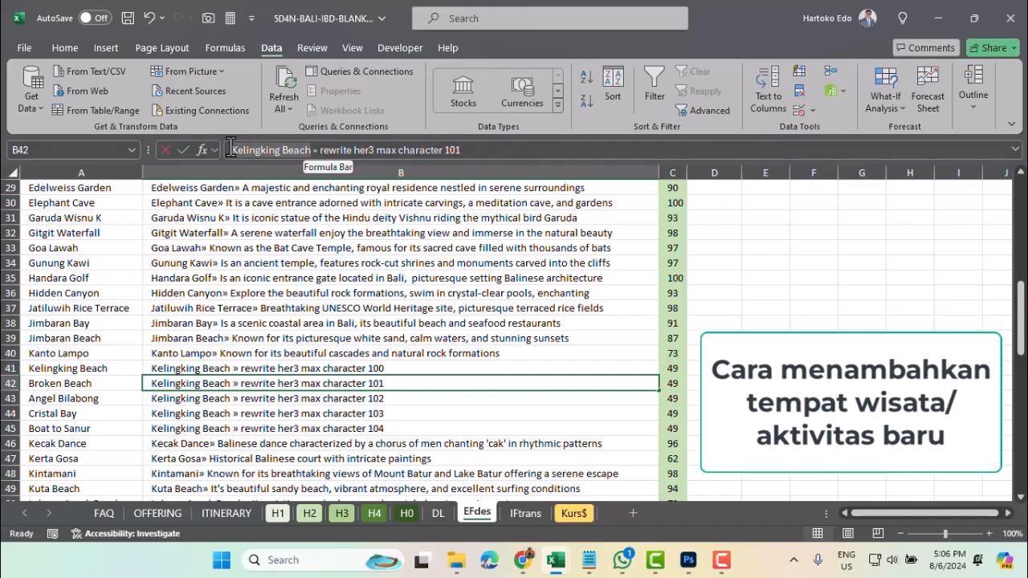
key("ctrl+v")
key("Return")
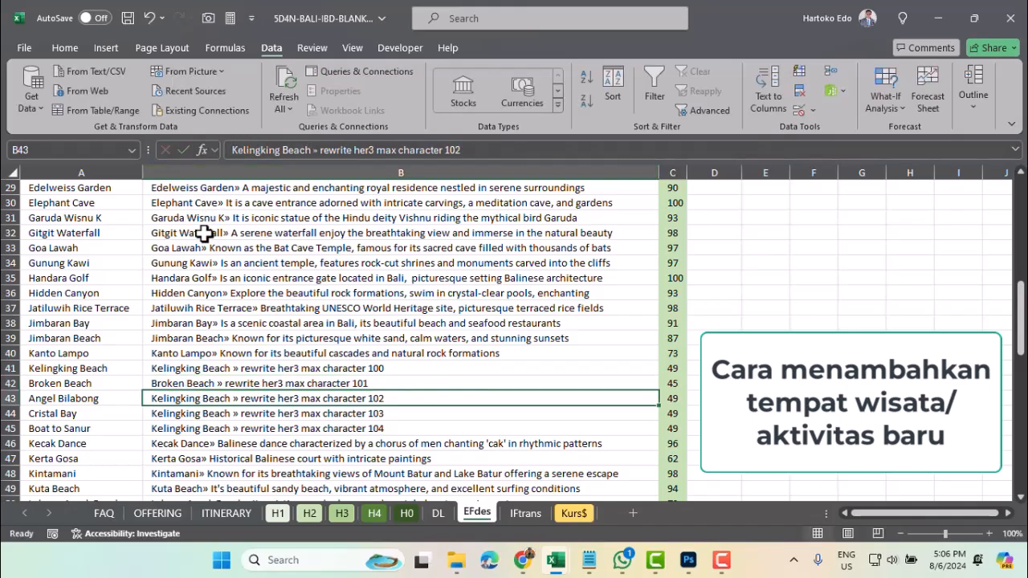
Replace the place name in the B43 description with Angel Bilabong, copied from A43
left_click(83, 396)
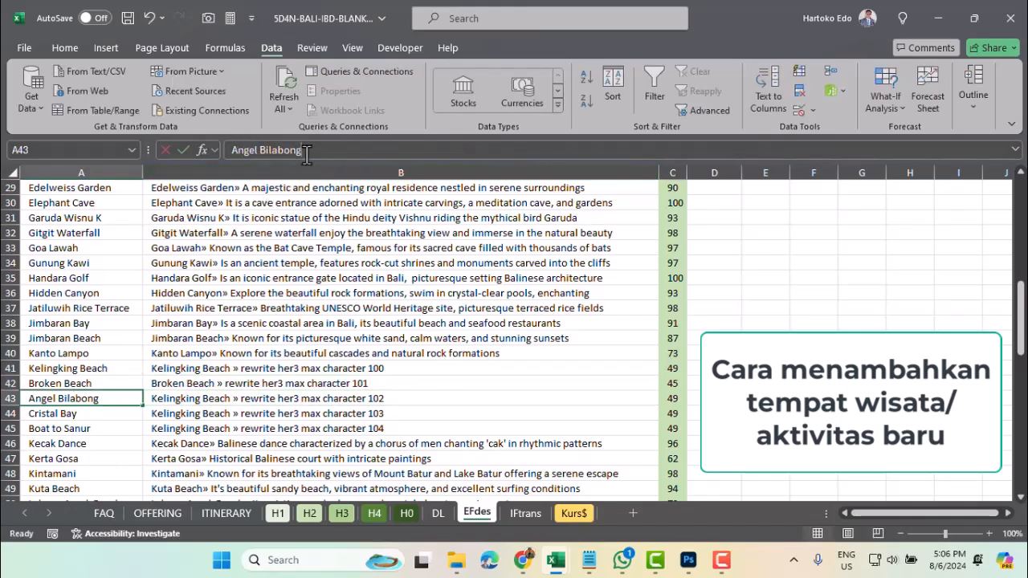
left_click_drag(306, 152, 221, 150)
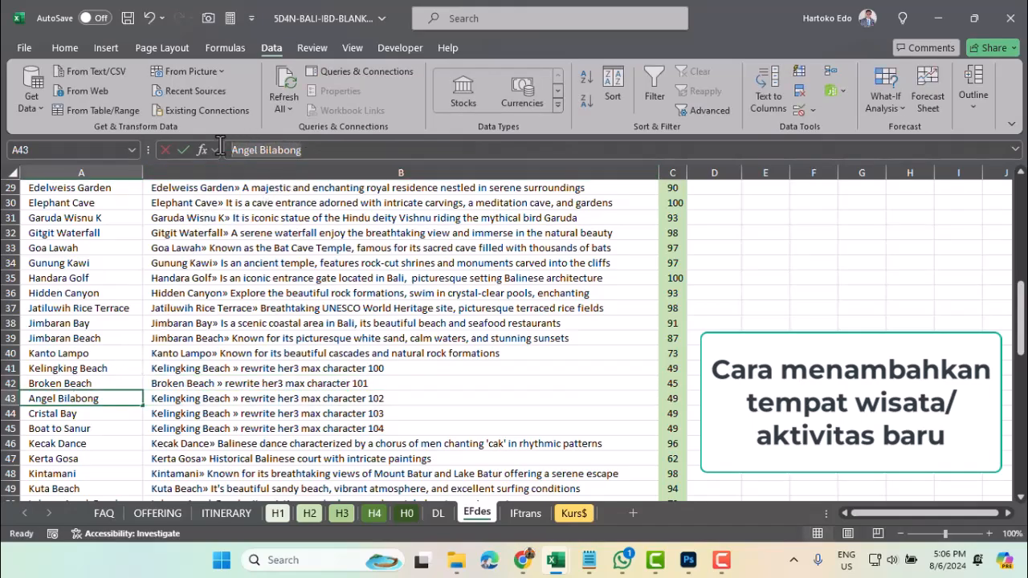
left_click(198, 398)
left_click_drag(248, 152, 214, 147)
key("ctrl+v")
key("Return")
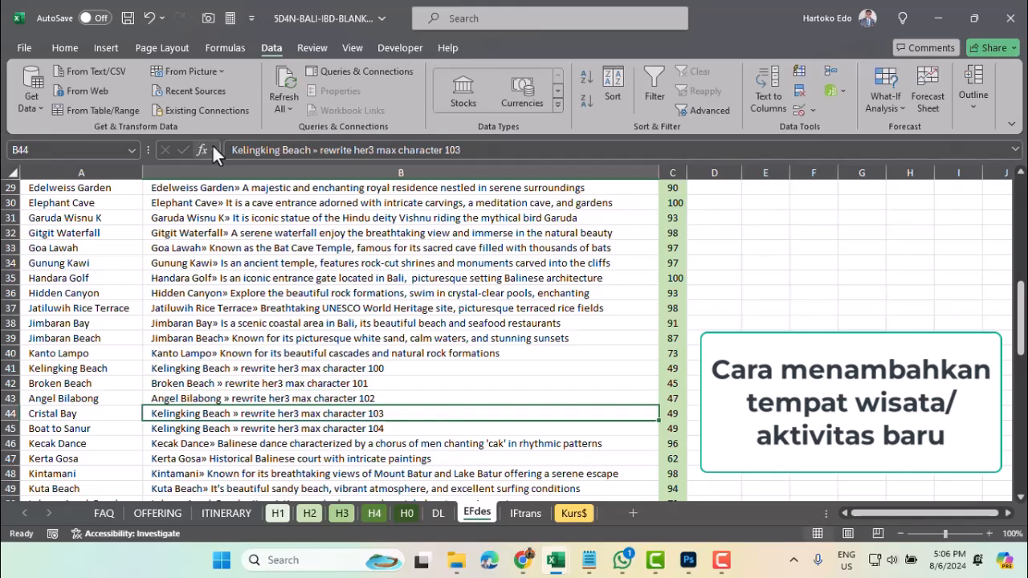
Replace the place name in the B44 description with Cristal Bay, copied from A44
left_click(73, 414)
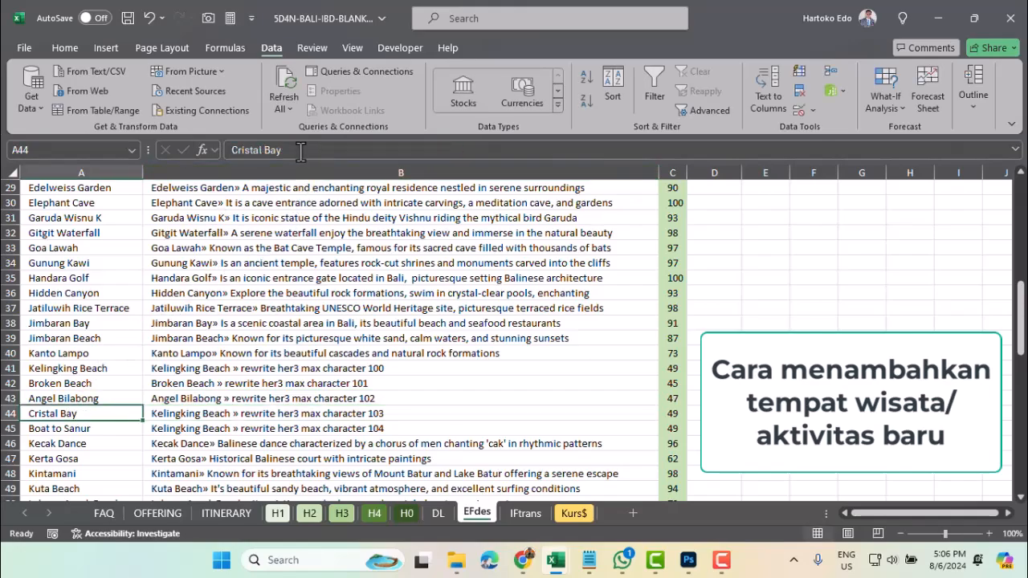
left_click_drag(281, 150, 206, 153)
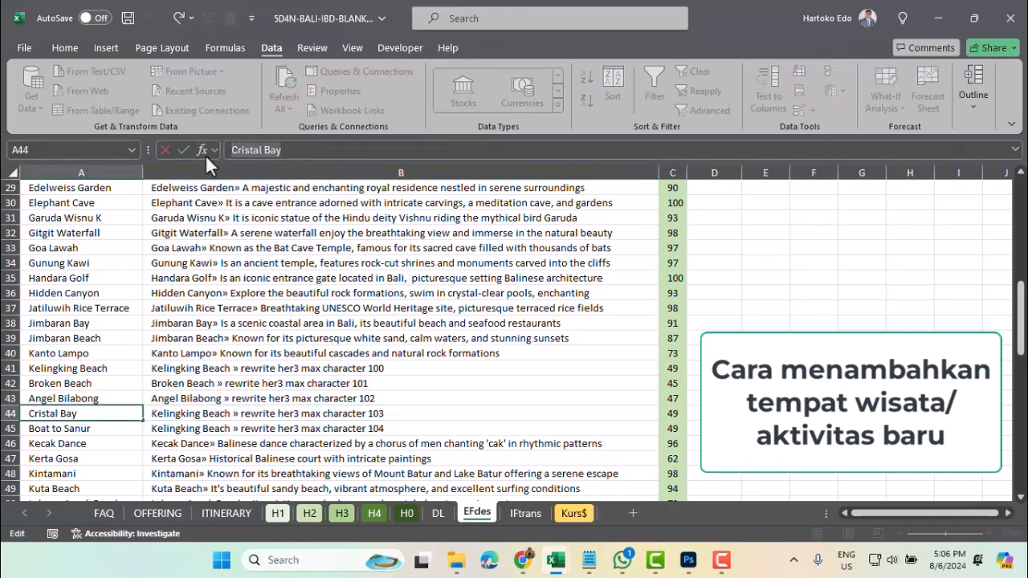
left_click(207, 414)
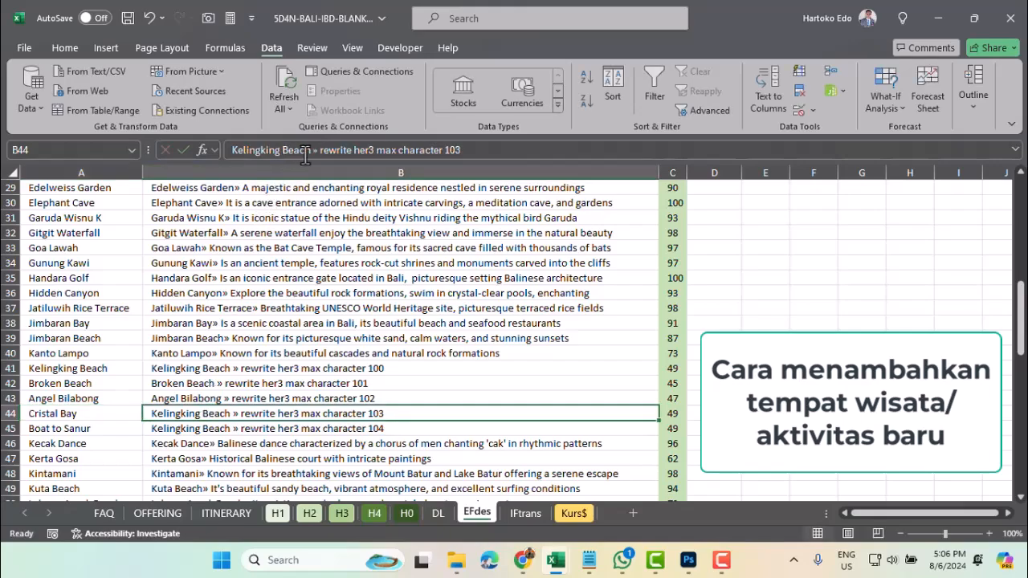
left_click_drag(302, 152, 200, 151)
key("ctrl+v")
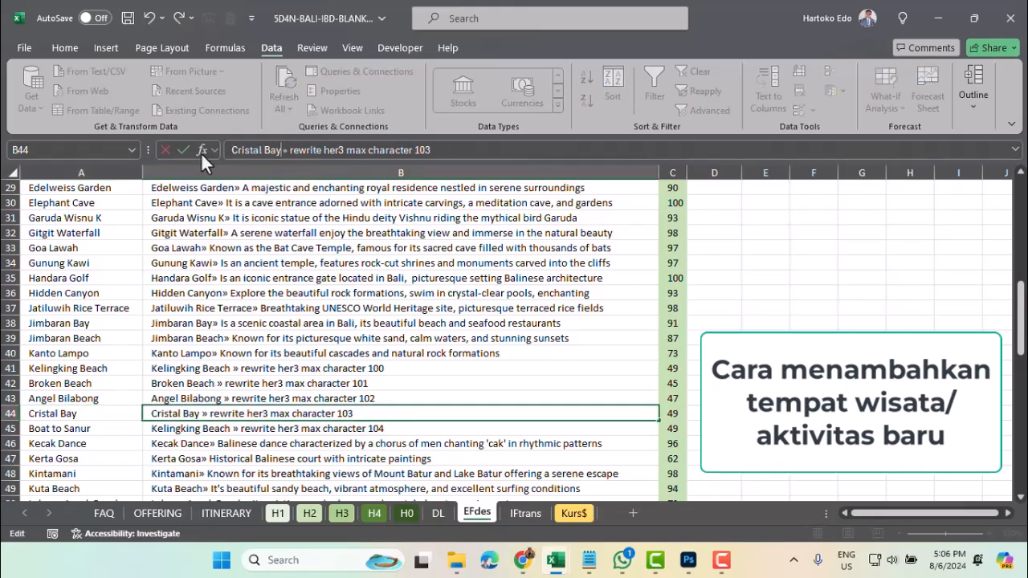
key("Return")
Replace the place name in the B45 description with Boat to Sanur, copied from A45
left_click(58, 428)
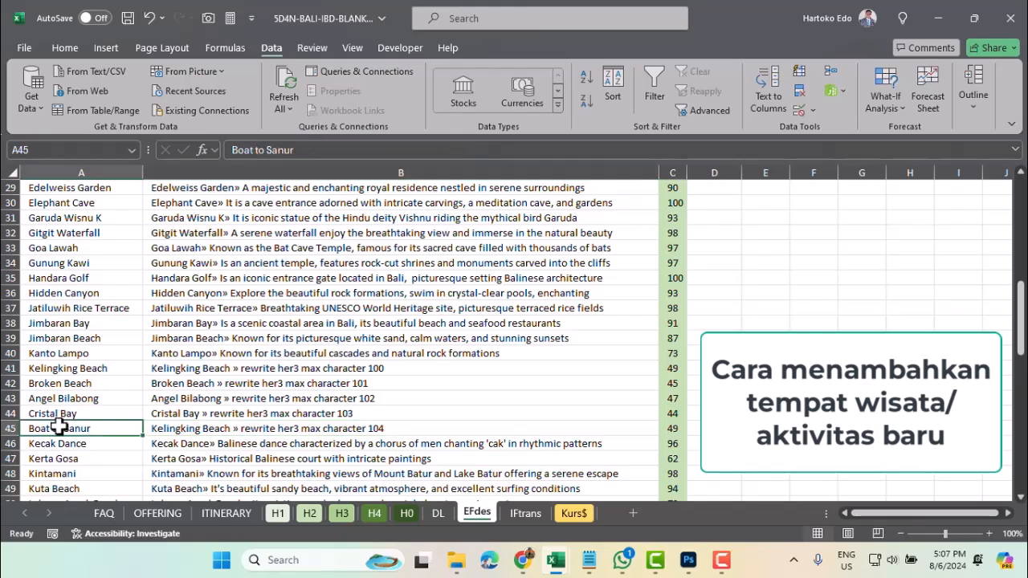
left_click_drag(308, 151, 213, 154)
key("ctrl+c")
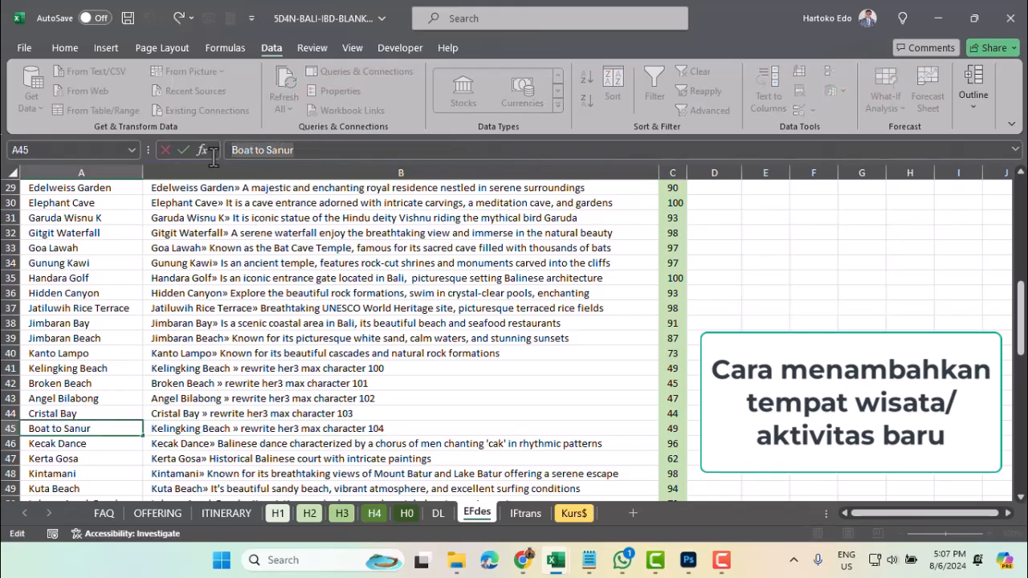
left_click(202, 429)
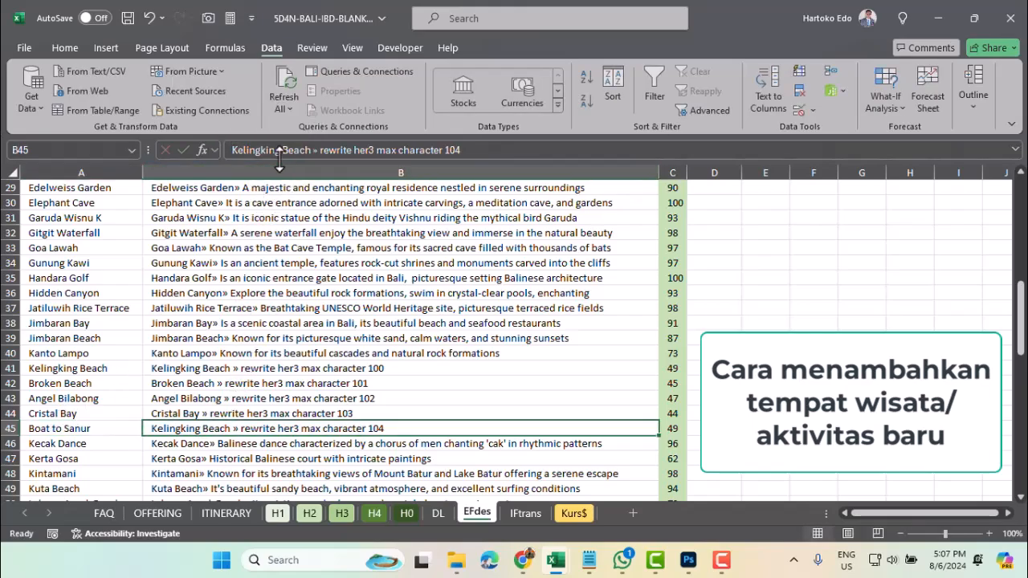
left_click_drag(270, 151, 224, 151)
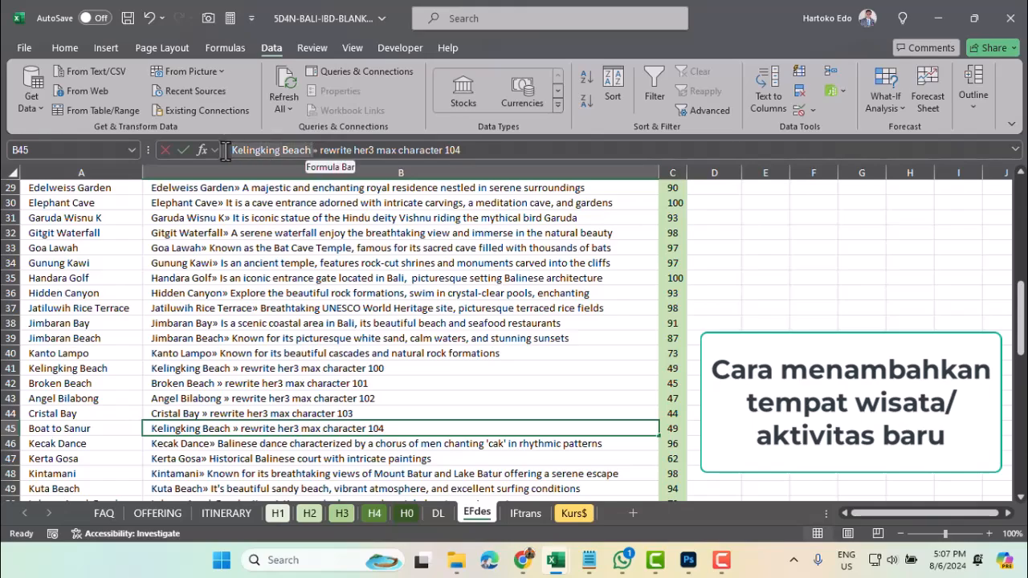
key("ctrl+v")
key("Return")
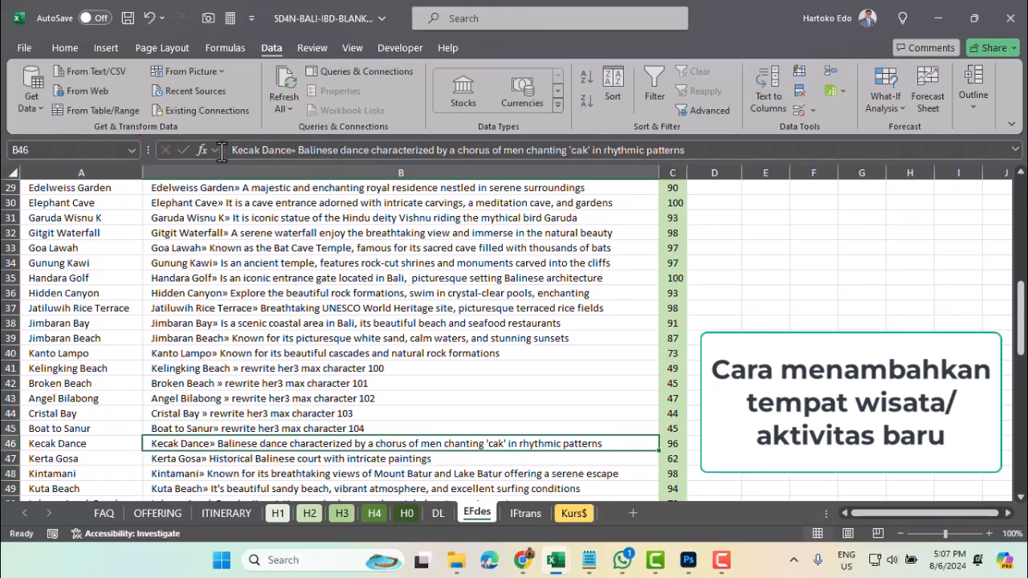
Insert a row above Meeting Point in EFdes and enter "Check out hotel" in cell A5
scroll(333, 385, "up", 9)
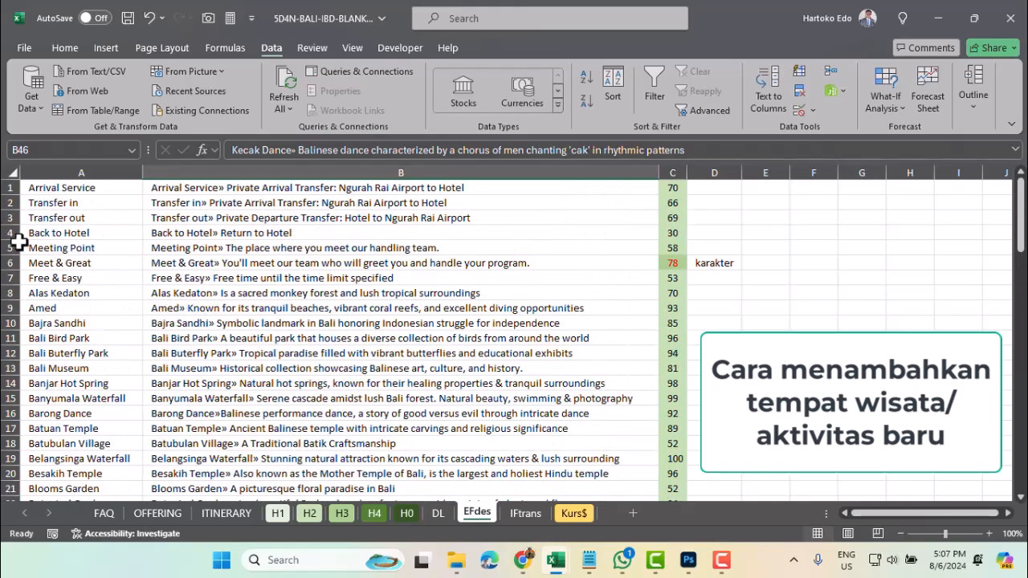
left_click(8, 203)
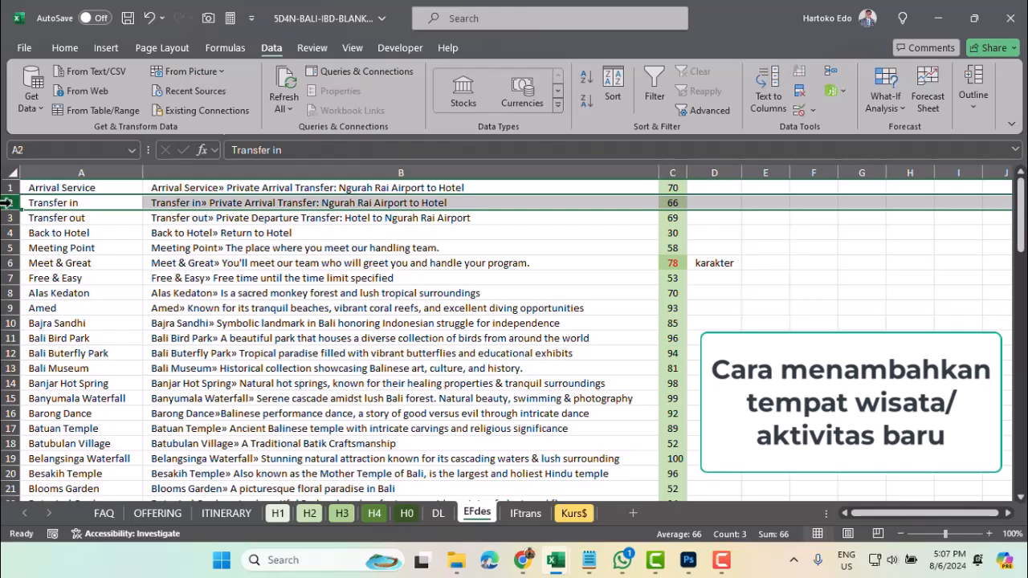
left_click(8, 248)
right_click(12, 246)
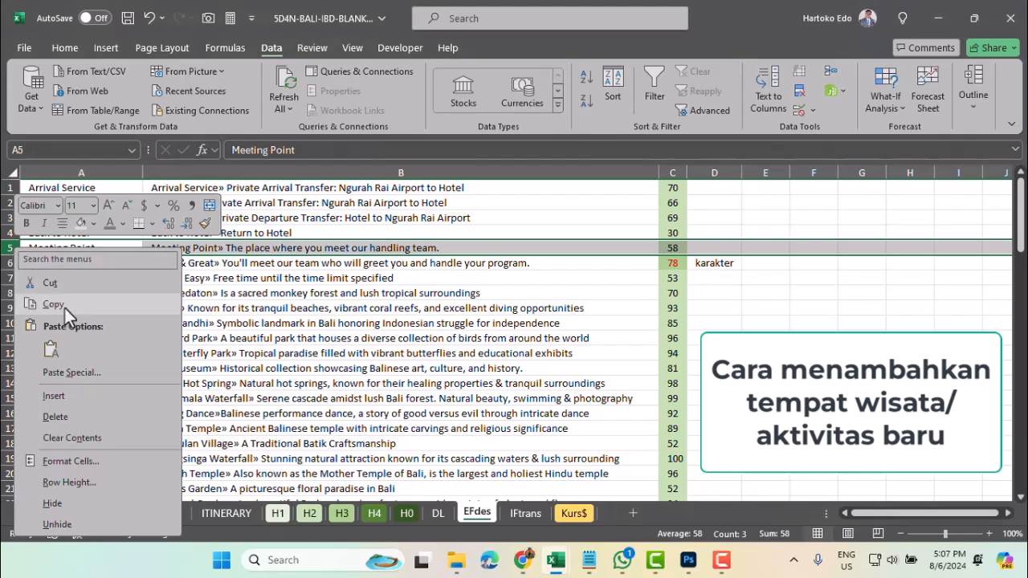
left_click(72, 395)
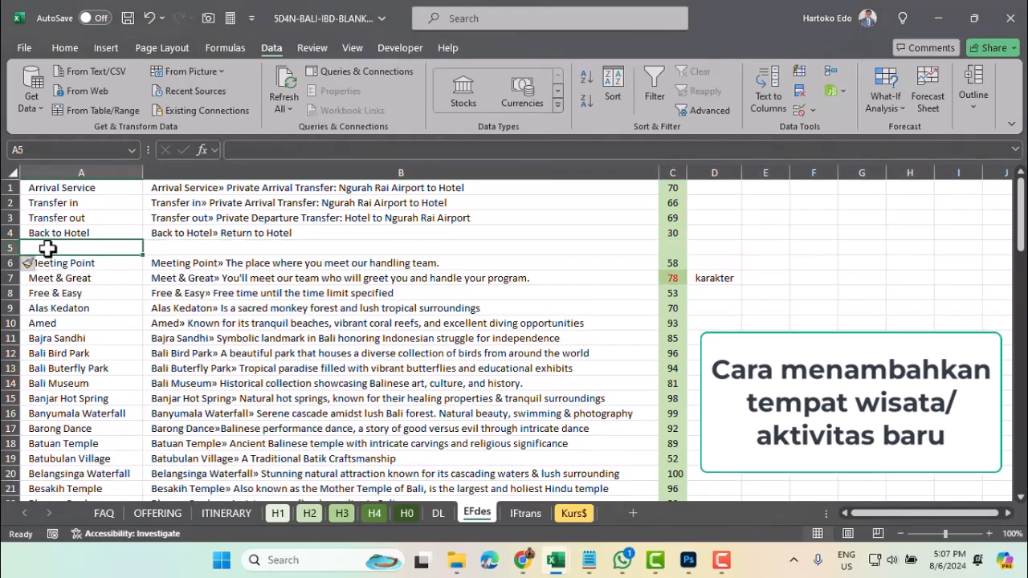
type("Check out hotel")
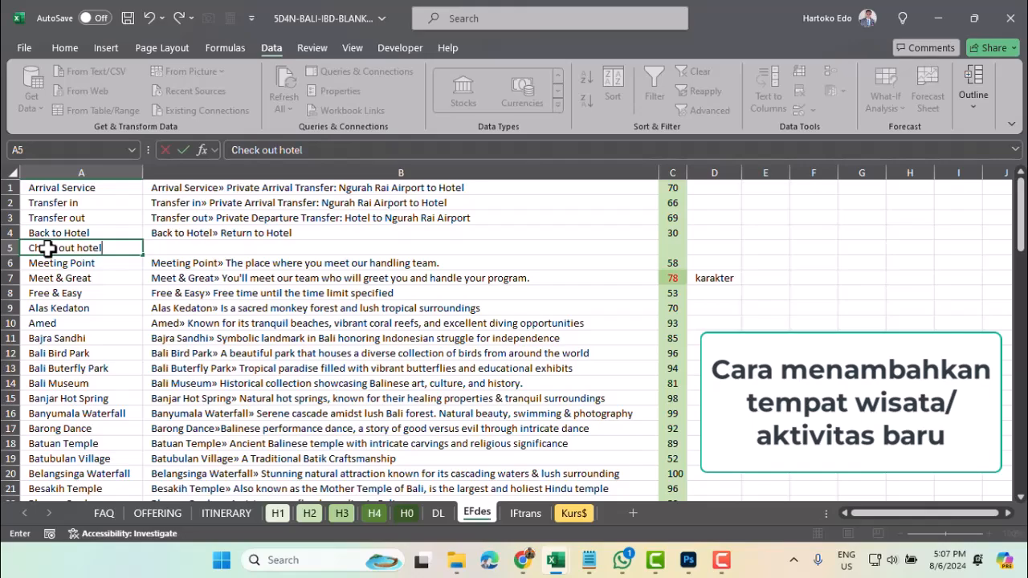
key("Return")
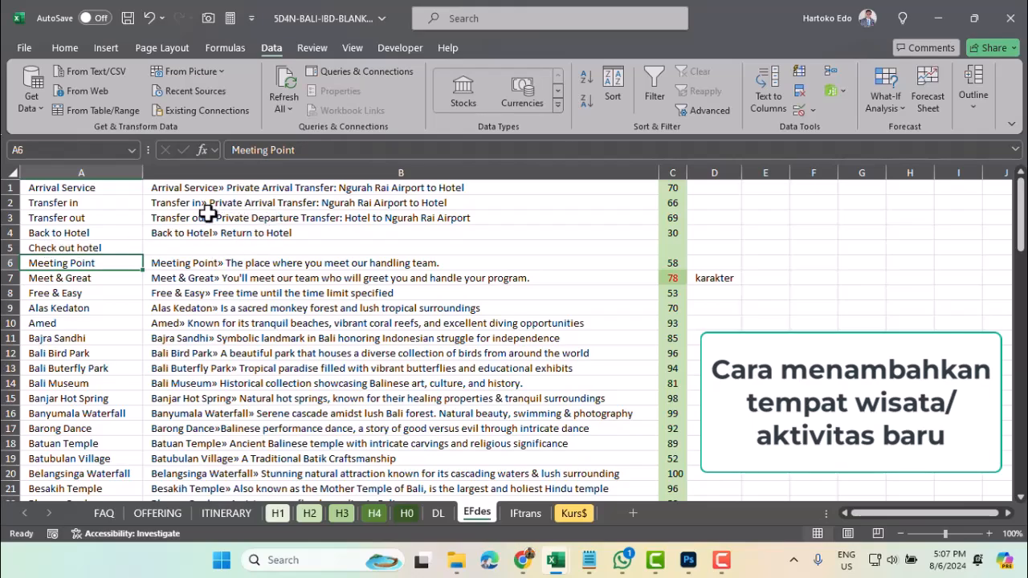
Fill the Back to Hotel description and character count from B4:C4 down to row 5
left_click(175, 245)
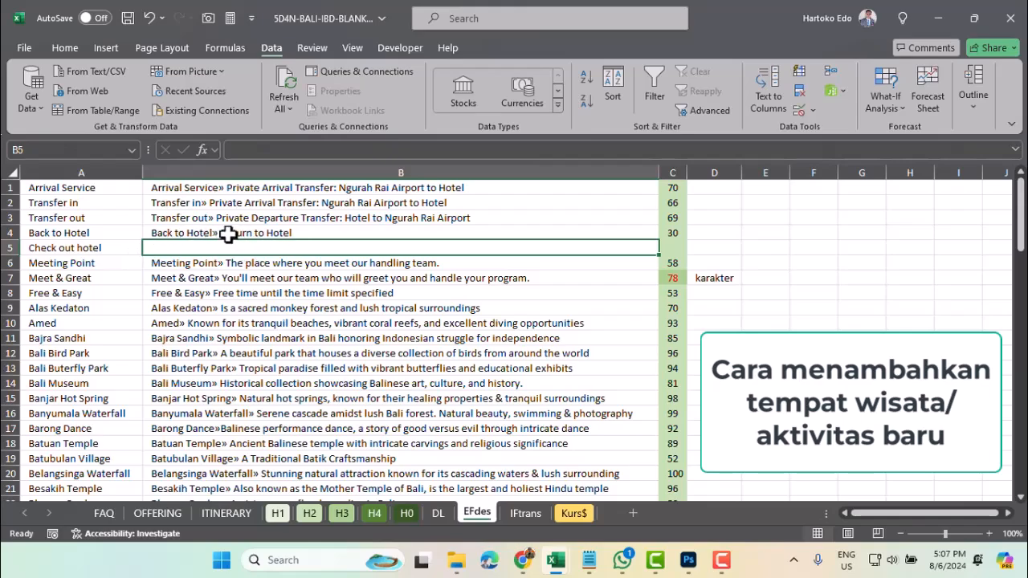
left_click(230, 235)
left_click_drag(379, 245, 691, 251)
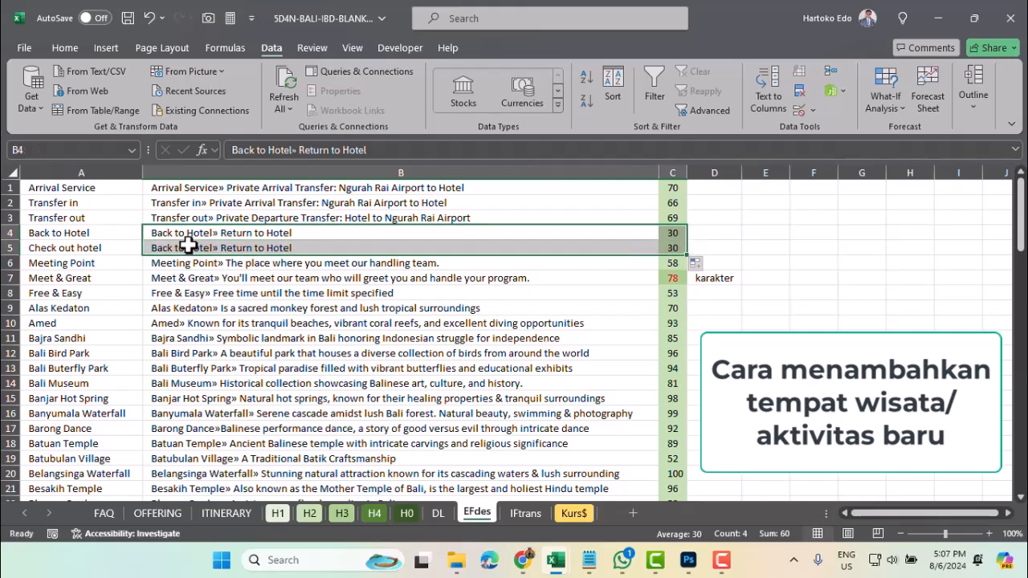
Replace the place name in the B5 description with Check out hotel, copied from A5
left_click(149, 245)
left_click(84, 251)
left_click_drag(310, 150, 225, 152)
key("ctrl+c")
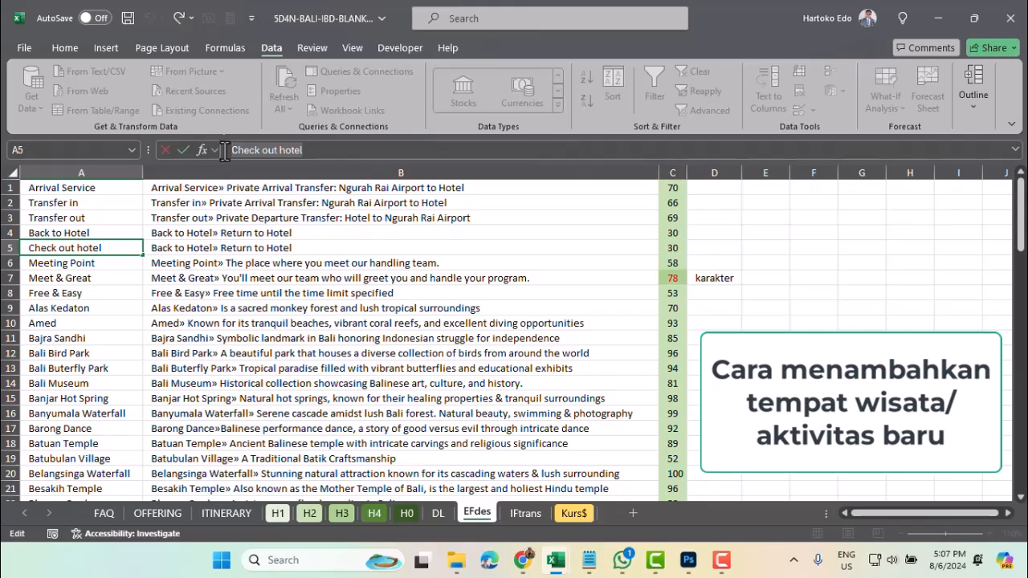
left_click(185, 244)
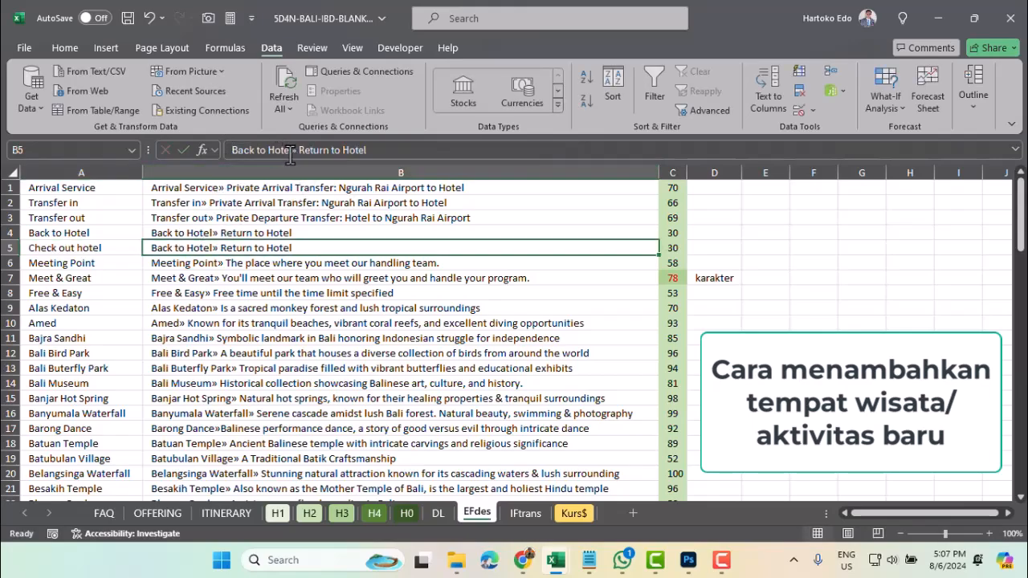
left_click_drag(292, 153, 229, 155)
key("ctrl+v")
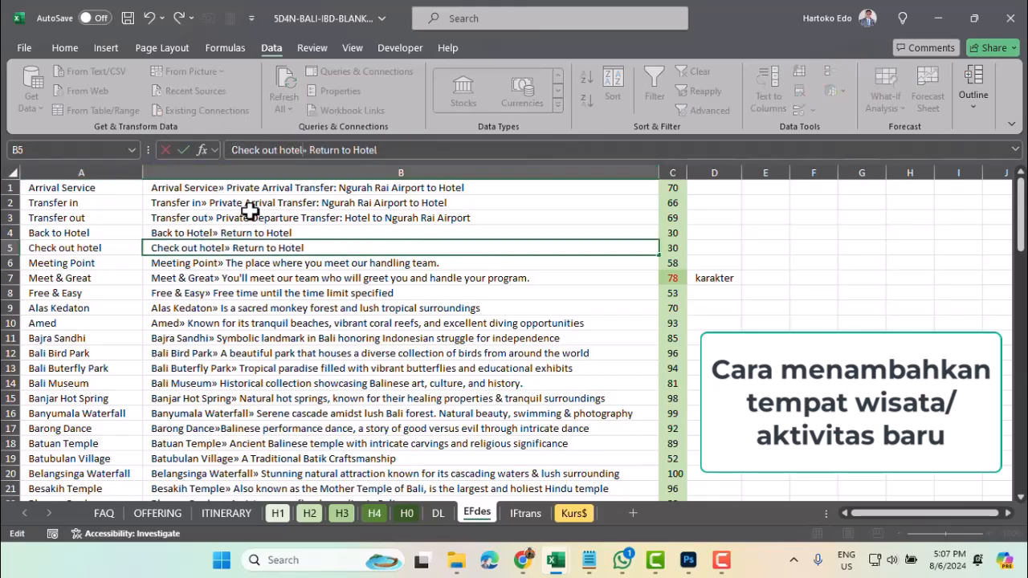
Replace the description text after the » in B5 with the placeholder "rewrite here"
left_click_drag(232, 248, 311, 249)
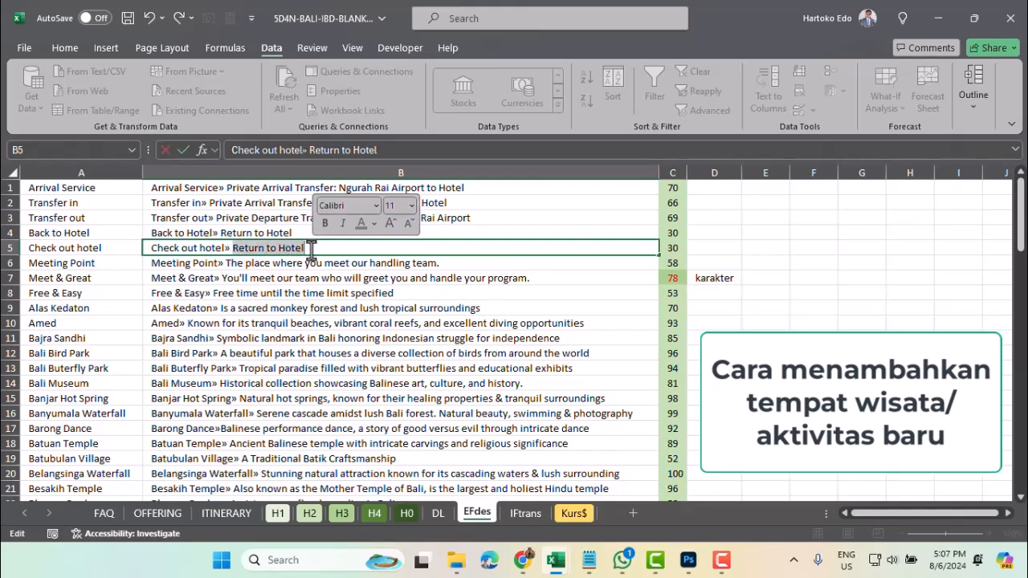
type("rewrite here")
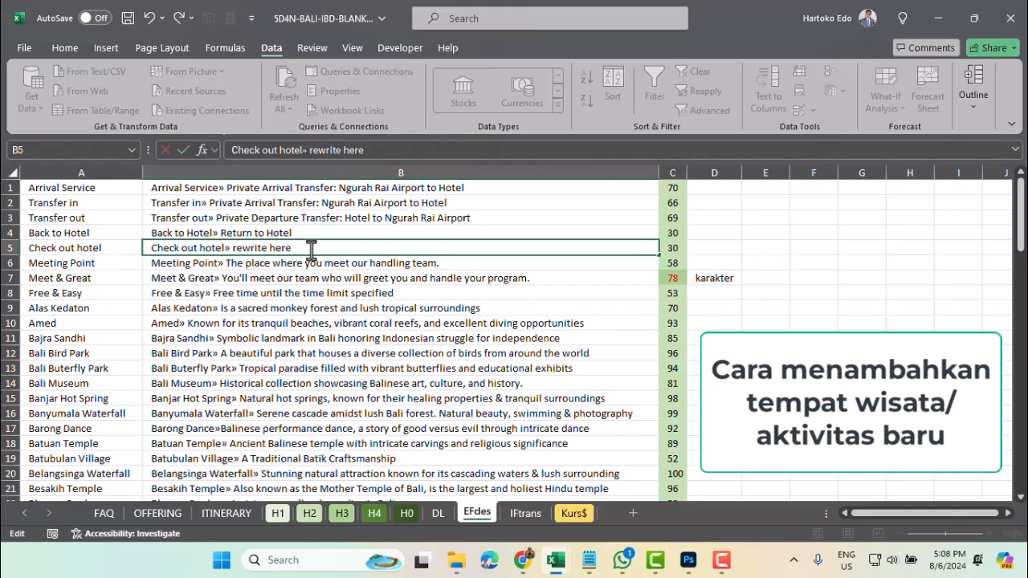
key("Return")
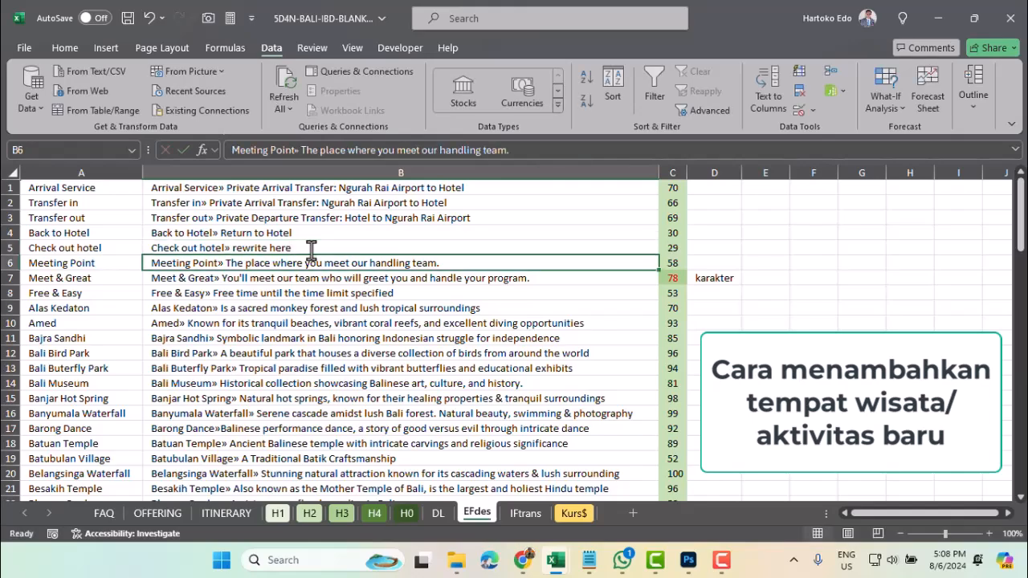
On the FAQ sheet, set the Day 4 destinations in C53 and C54 to Kelingking Beach and Broken Beach
left_click(105, 514)
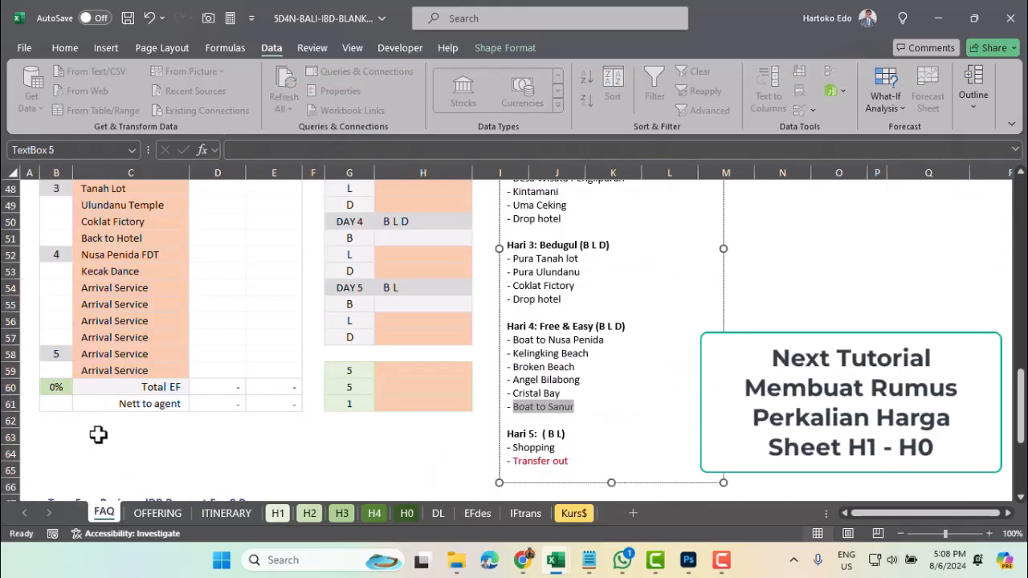
left_click(123, 271)
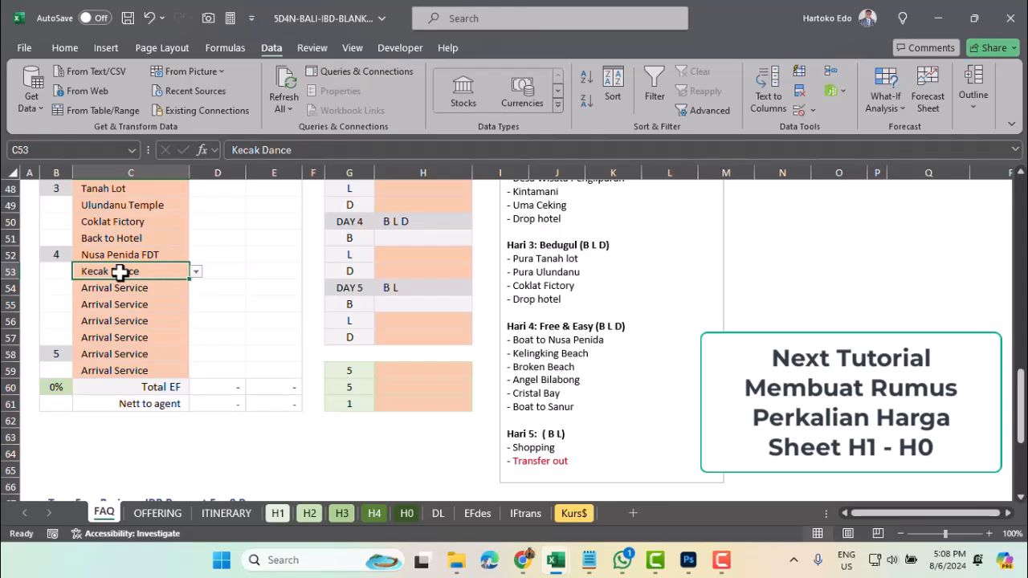
type("k")
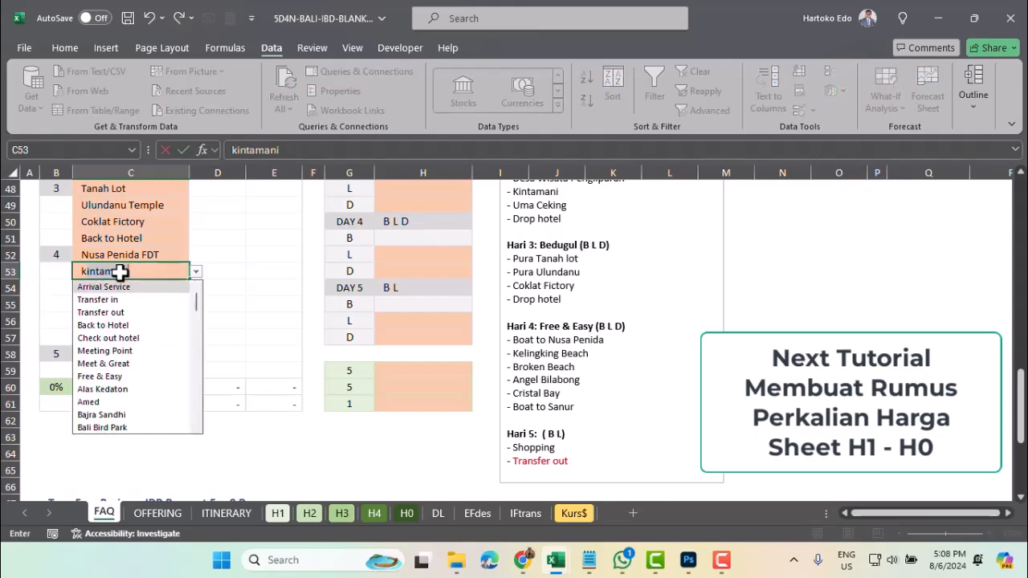
type("e")
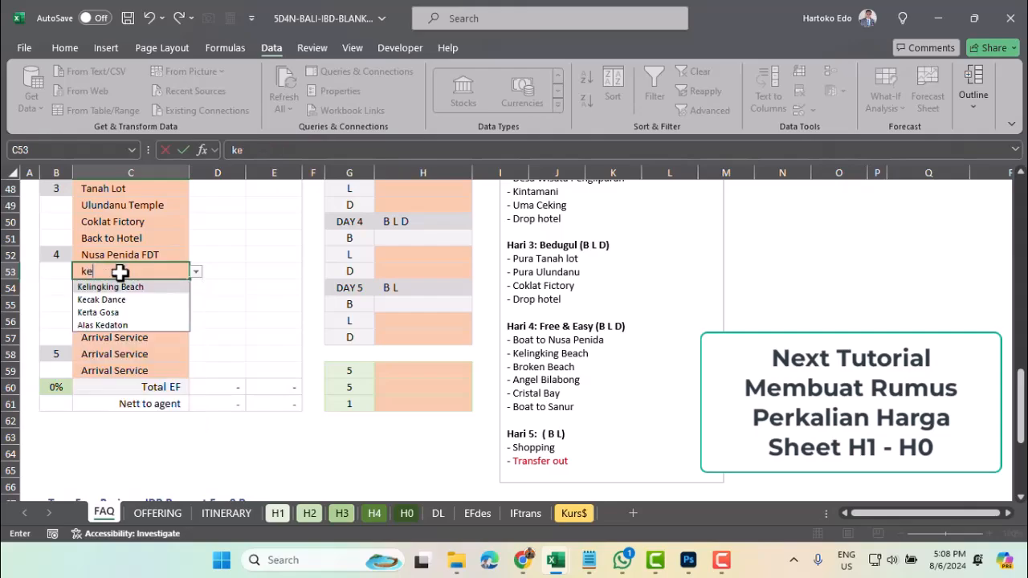
left_click(108, 287)
left_click(113, 288)
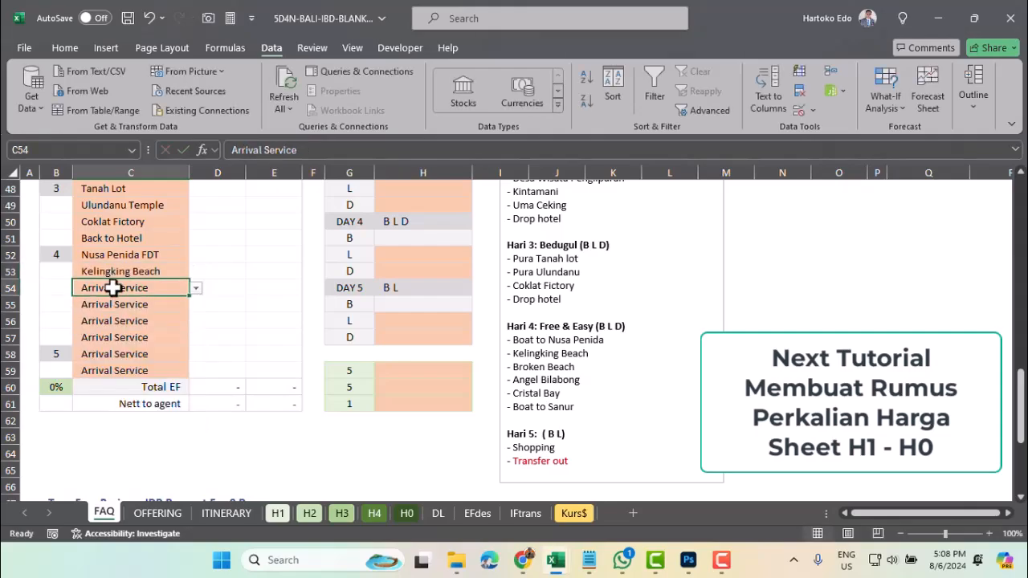
type("br")
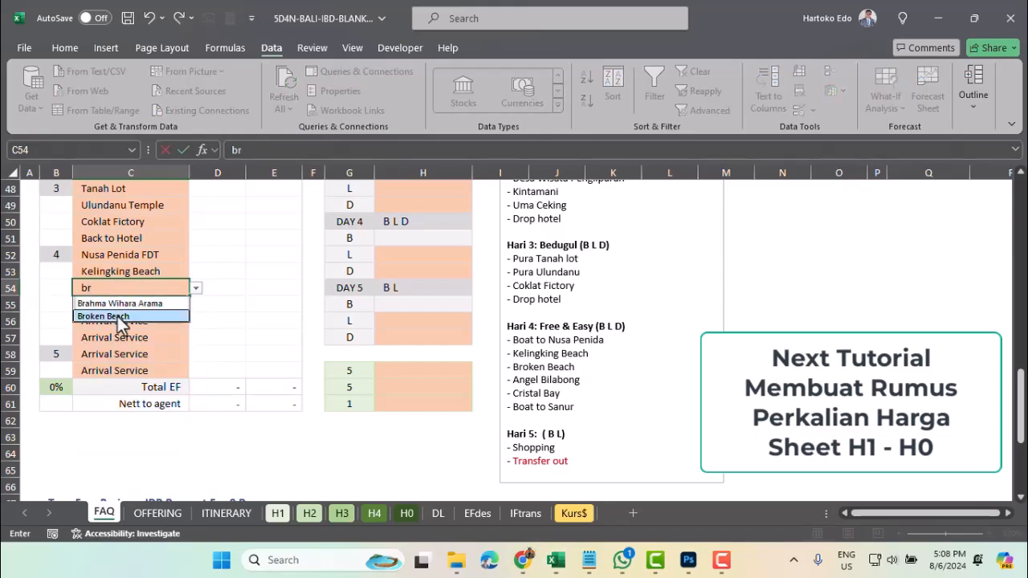
left_click(120, 316)
Set the Day 4 destinations in C55 and C56 to Angel Bilabong and Cristal Bay
left_click(117, 305)
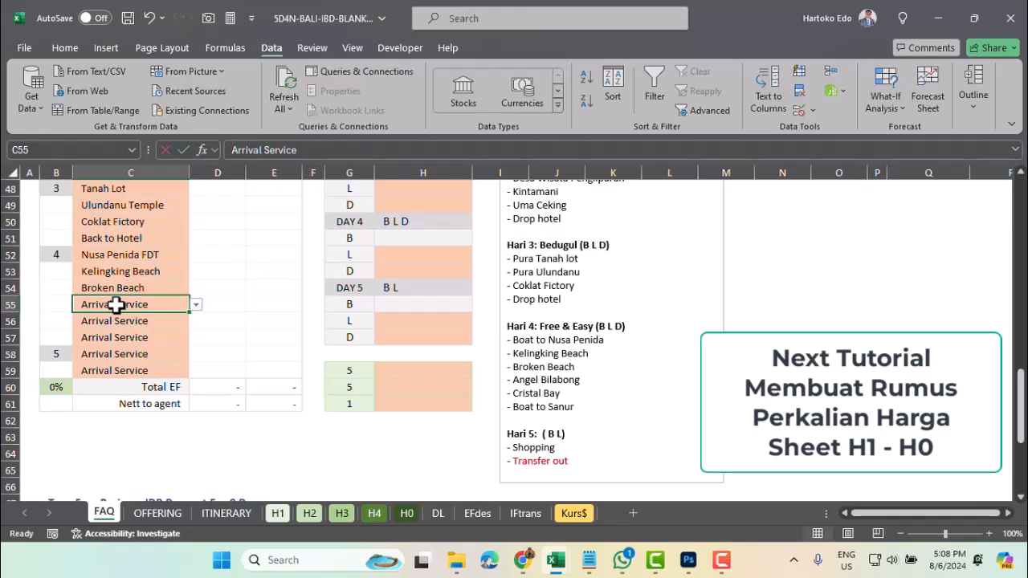
type("ang")
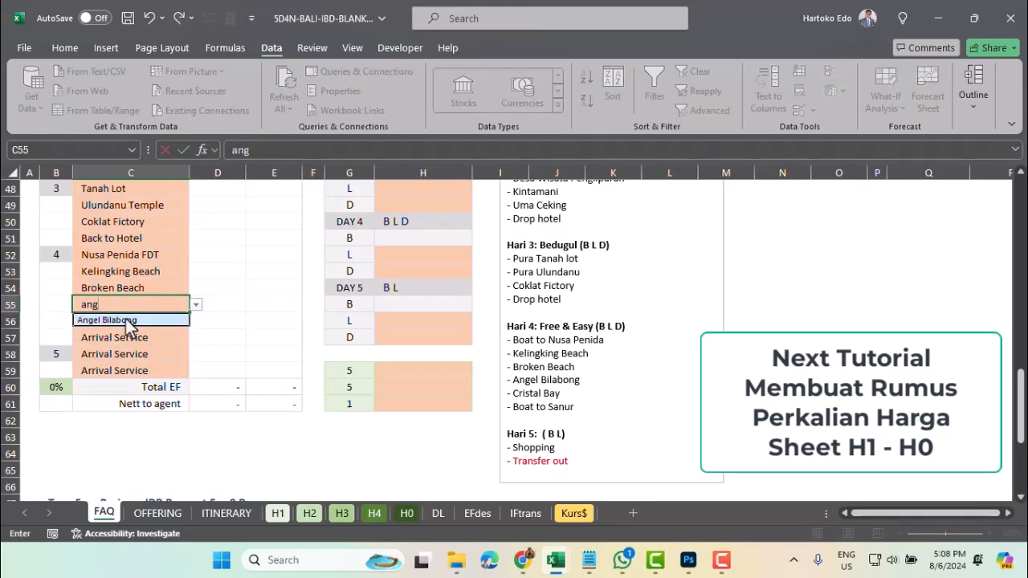
left_click(127, 321)
left_click(124, 322)
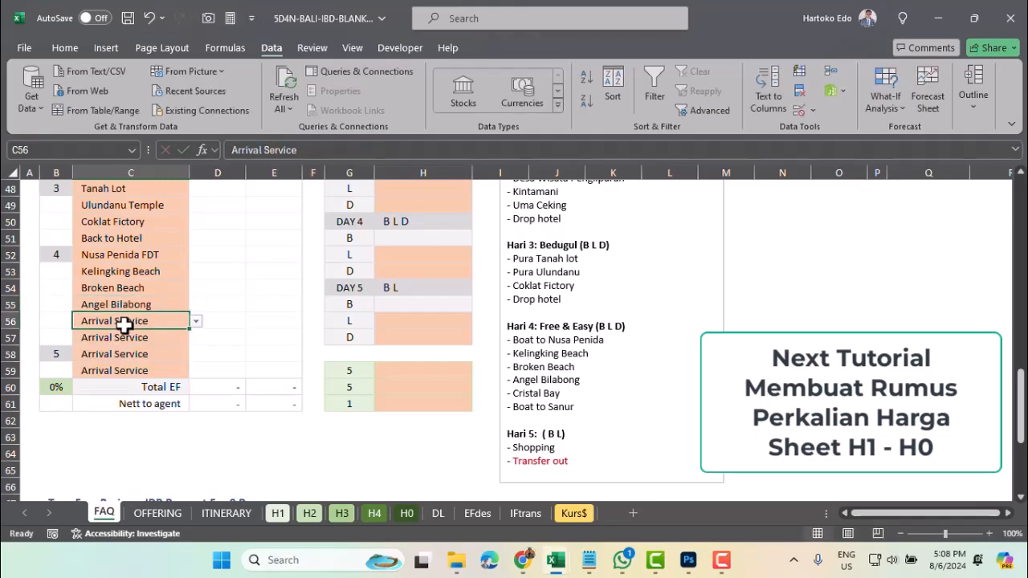
type("cr")
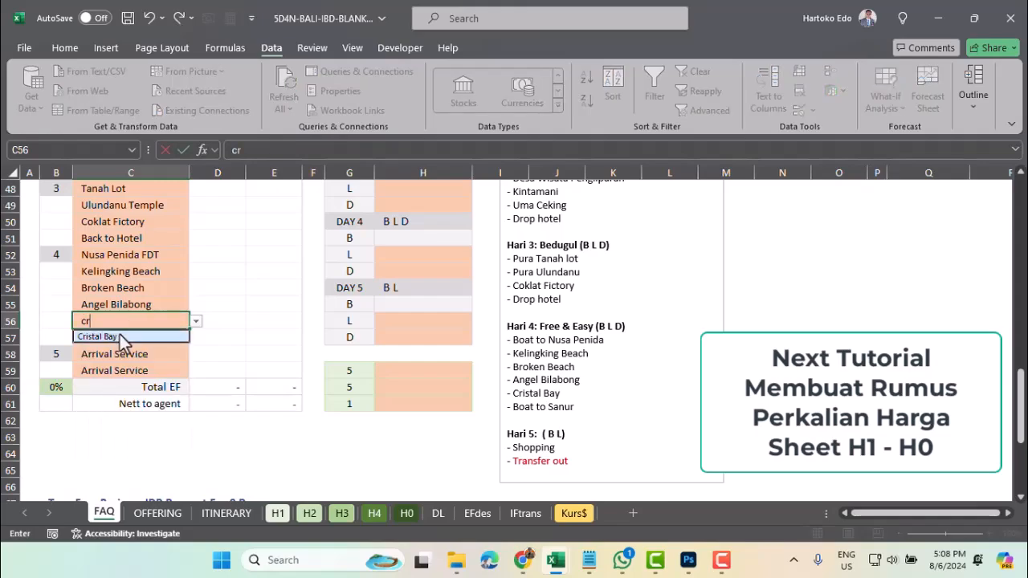
left_click(119, 335)
Set the last Day 4 destination in C57 to Boat to Sanur
left_click(119, 337)
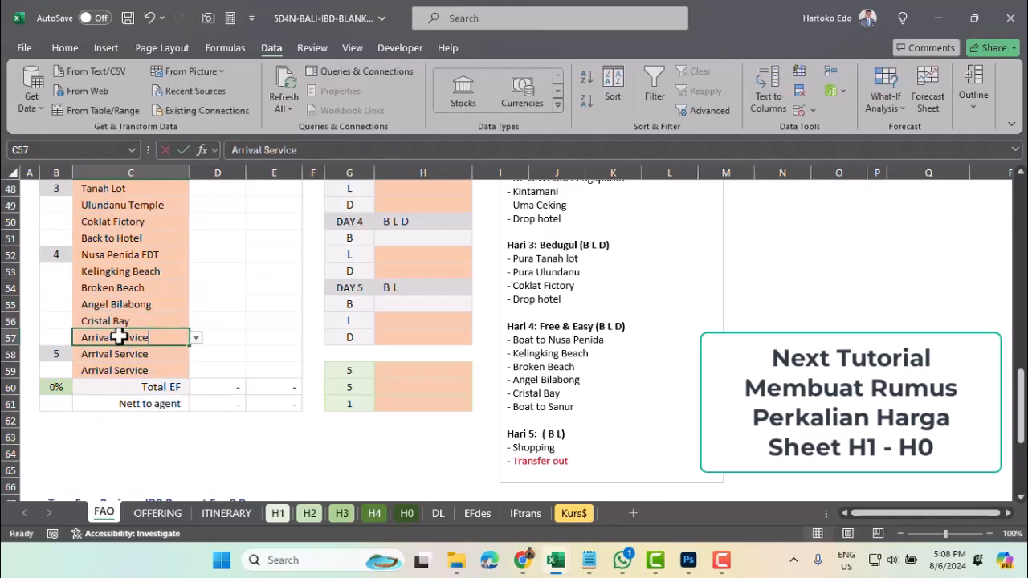
type("bo")
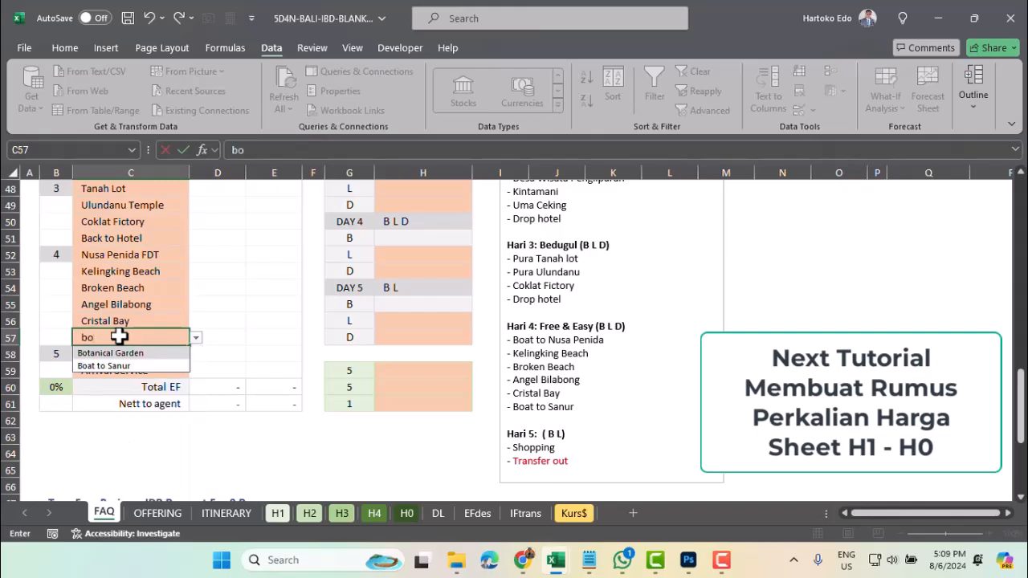
type("a")
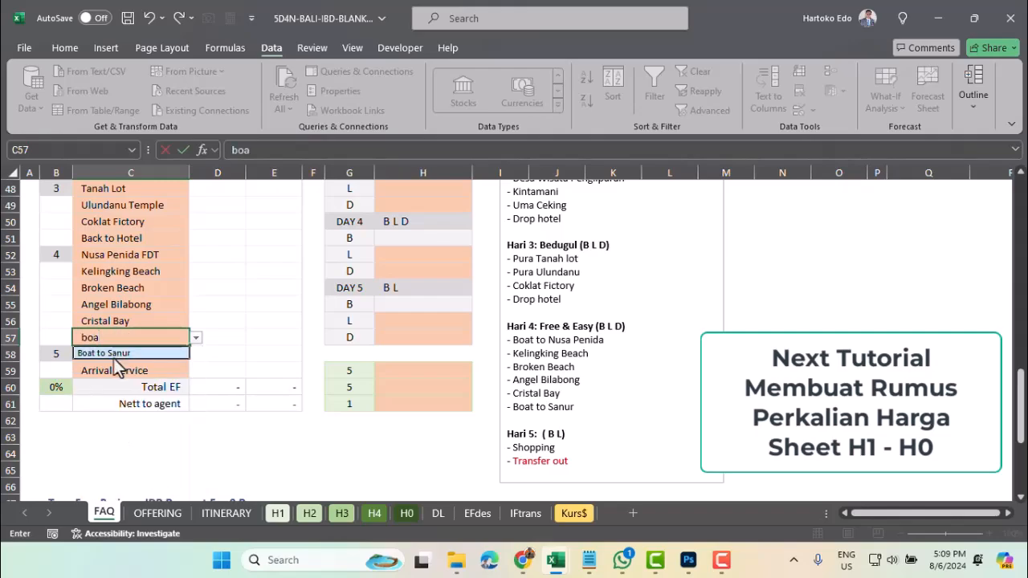
left_click(113, 354)
key("Return")
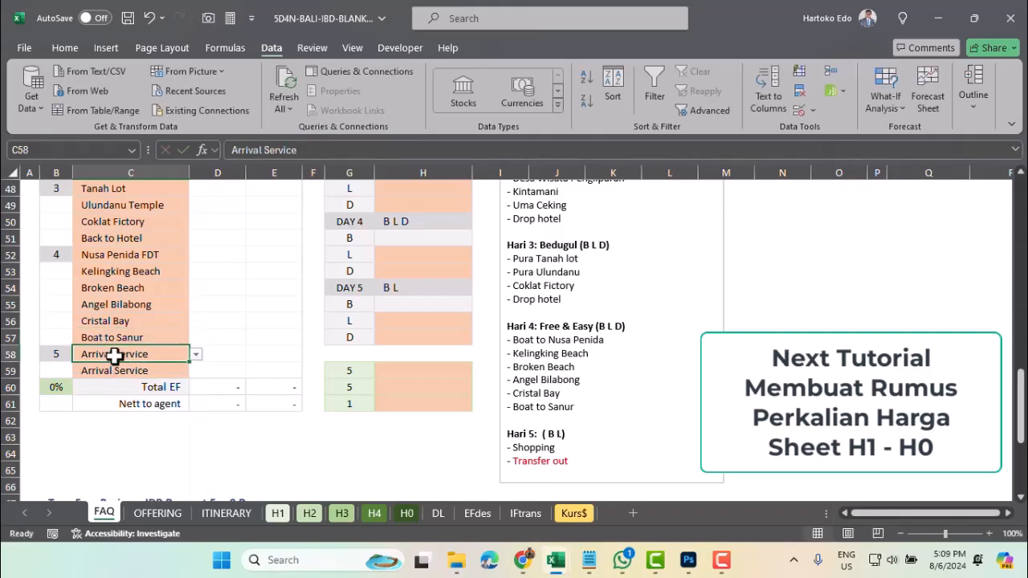
Set the Day 5 destinations in C58 and C59 to Shopping Program and Transfer out
type("s")
left_click(113, 407)
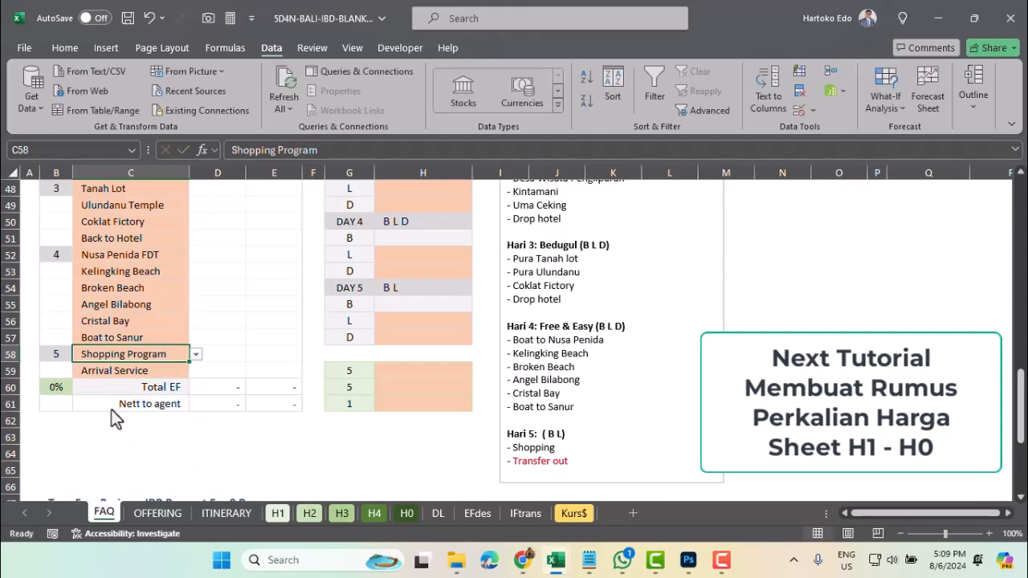
left_click(122, 369)
type("tr")
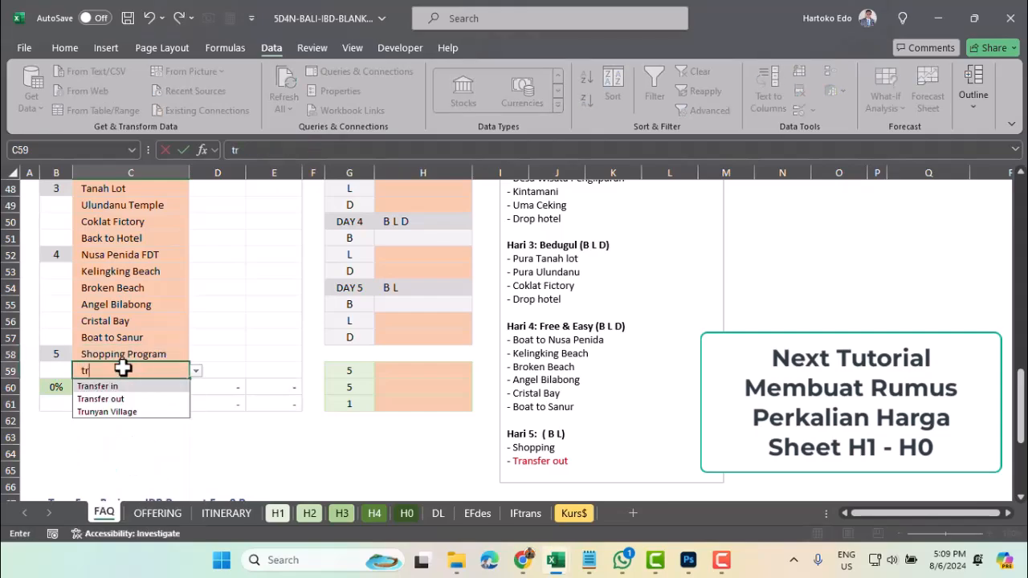
left_click(124, 400)
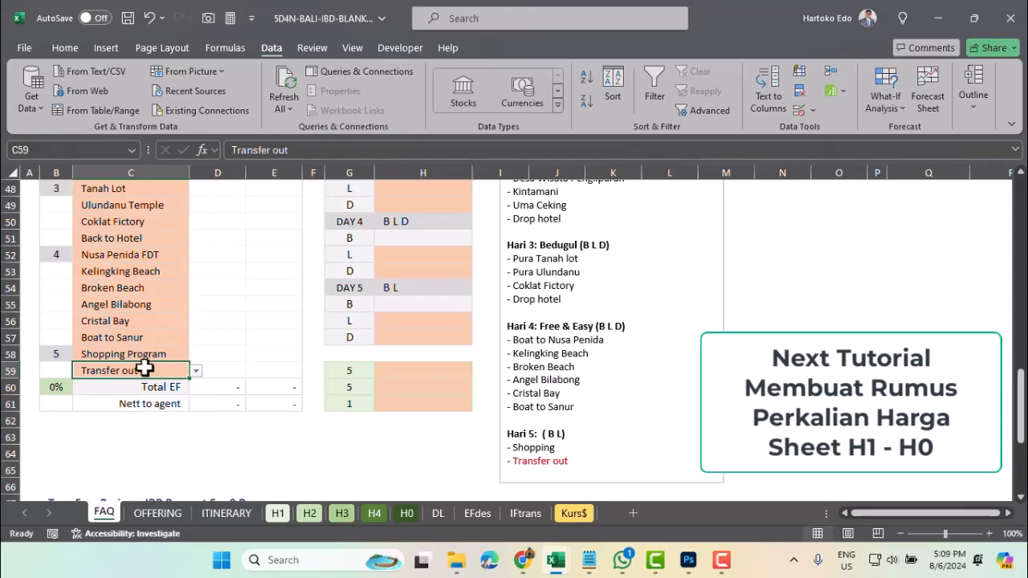
scroll(145, 368, "up", 15)
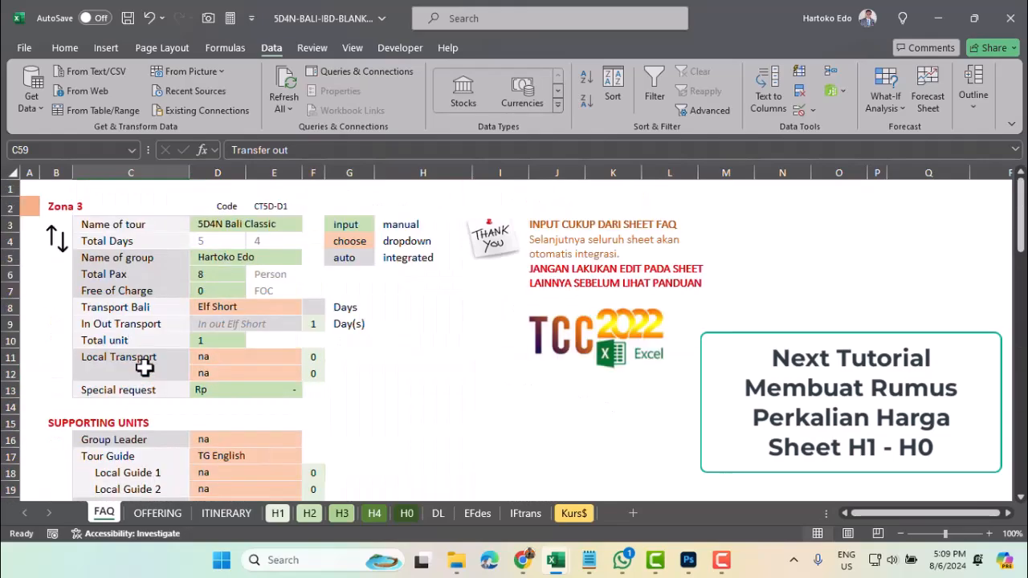
left_click(31, 207)
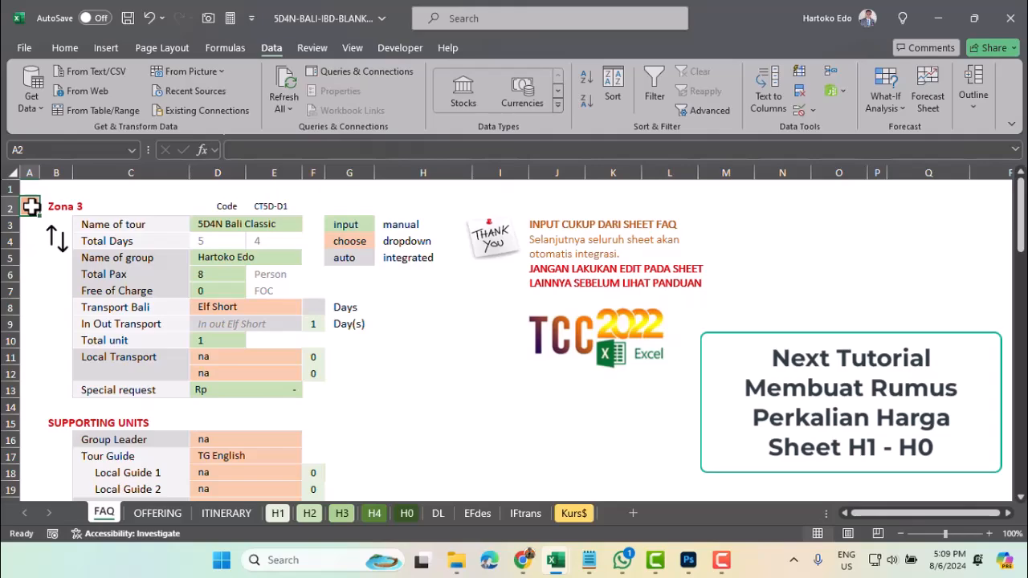
scroll(386, 294, "down", 5)
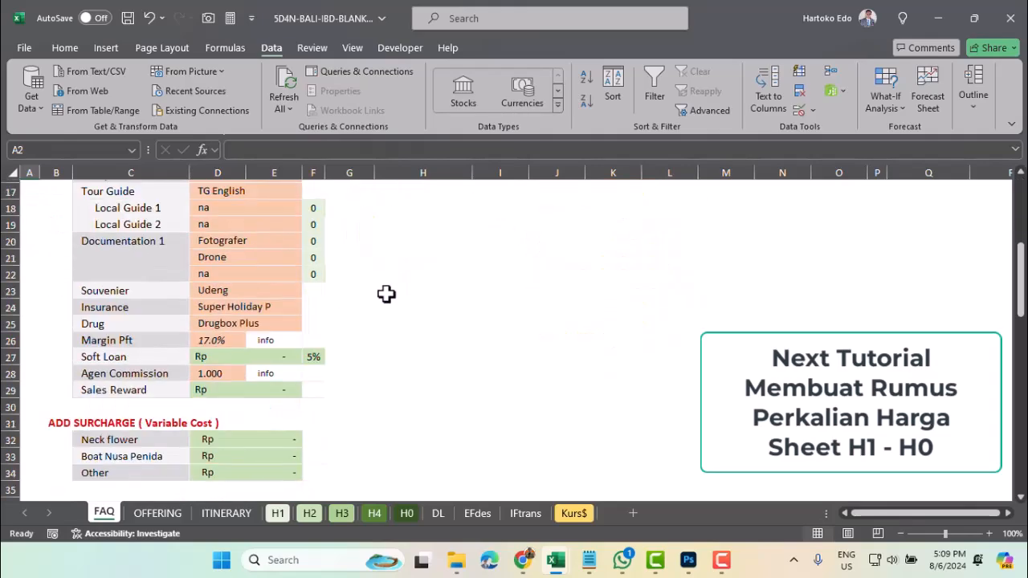
scroll(387, 294, "down", 5)
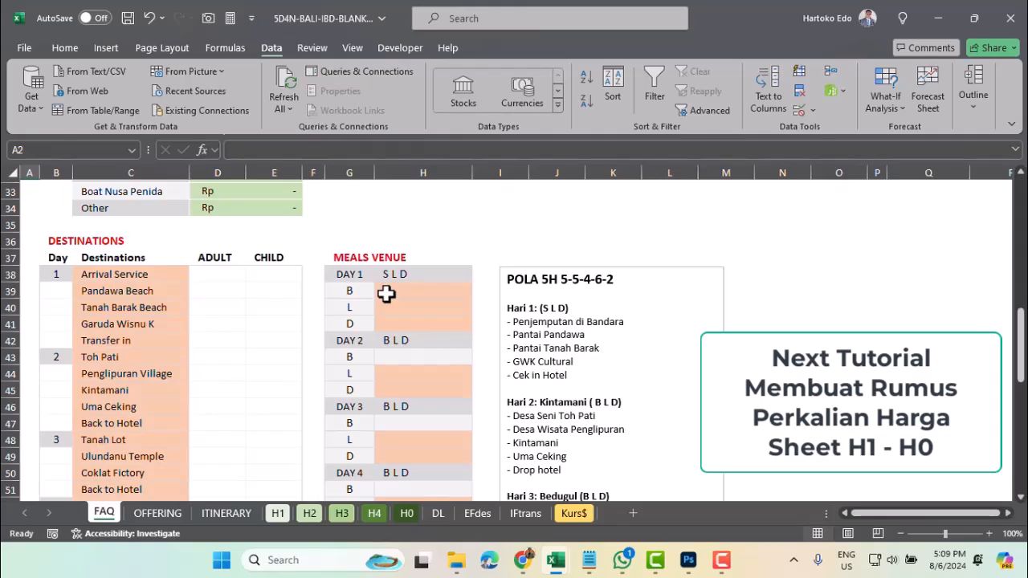
scroll(387, 294, "up", 10)
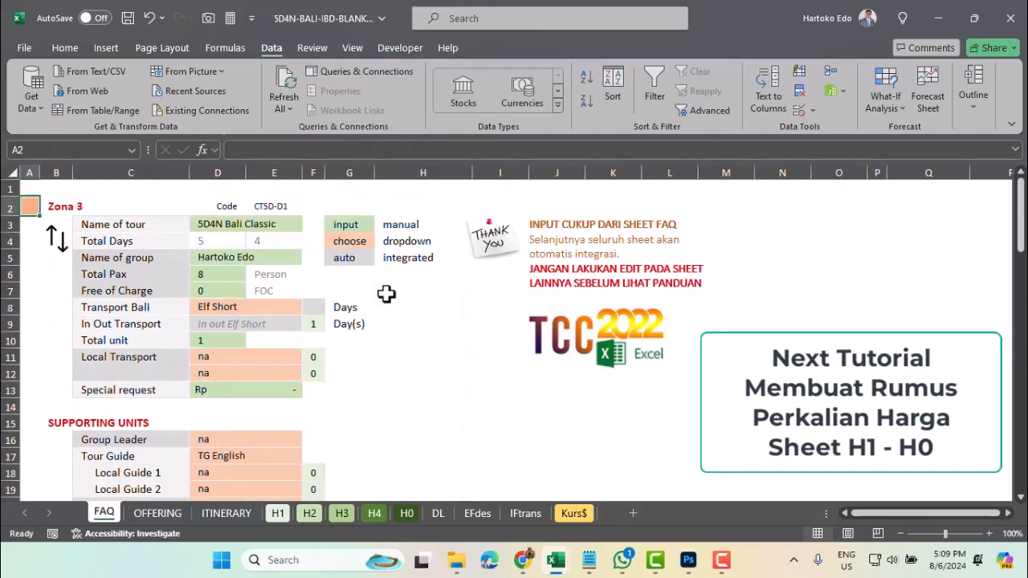